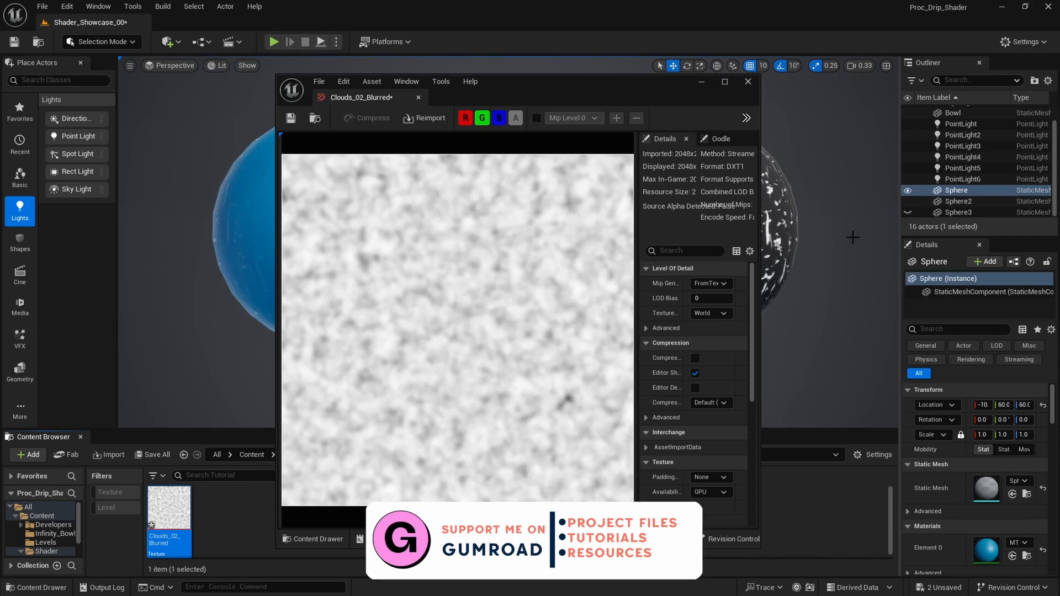
Create a material named MT_Dynamic_Drops in the Tutorial folder and a material instance based on it.
left_click(748, 81)
right_click(270, 506)
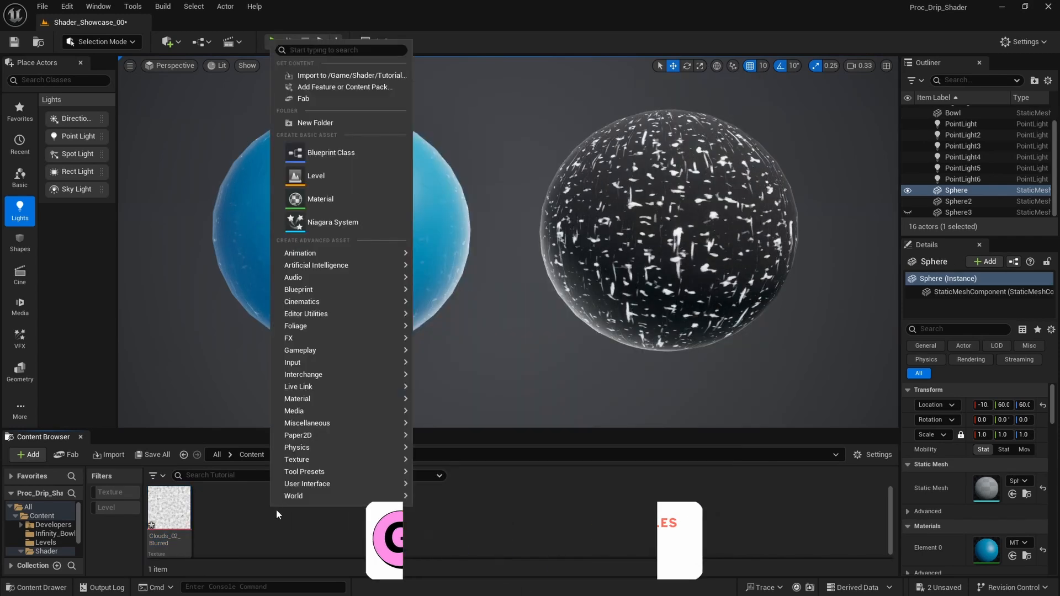
left_click(326, 198)
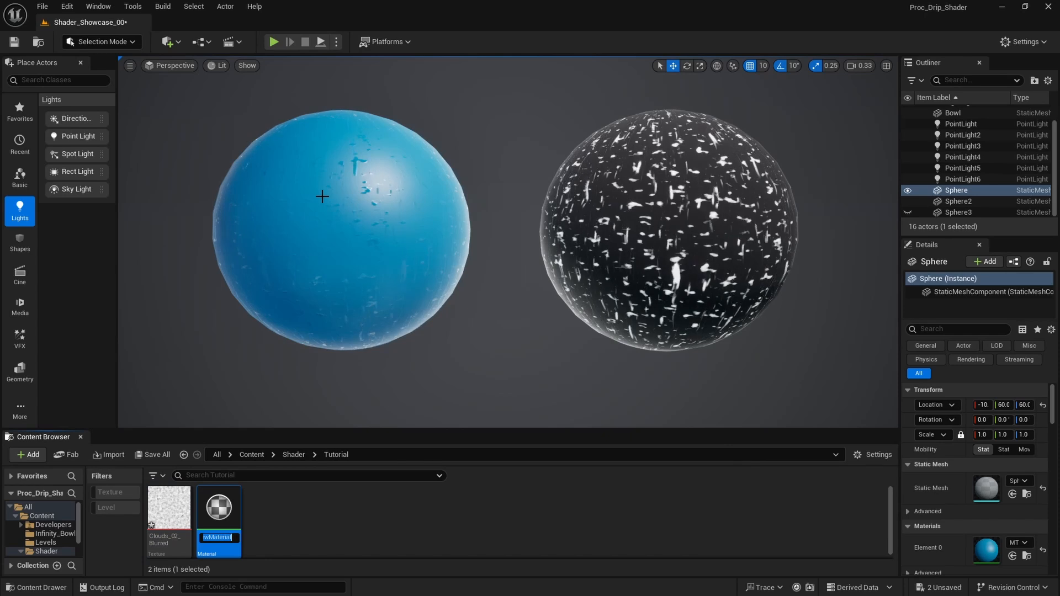
type("MT_D")
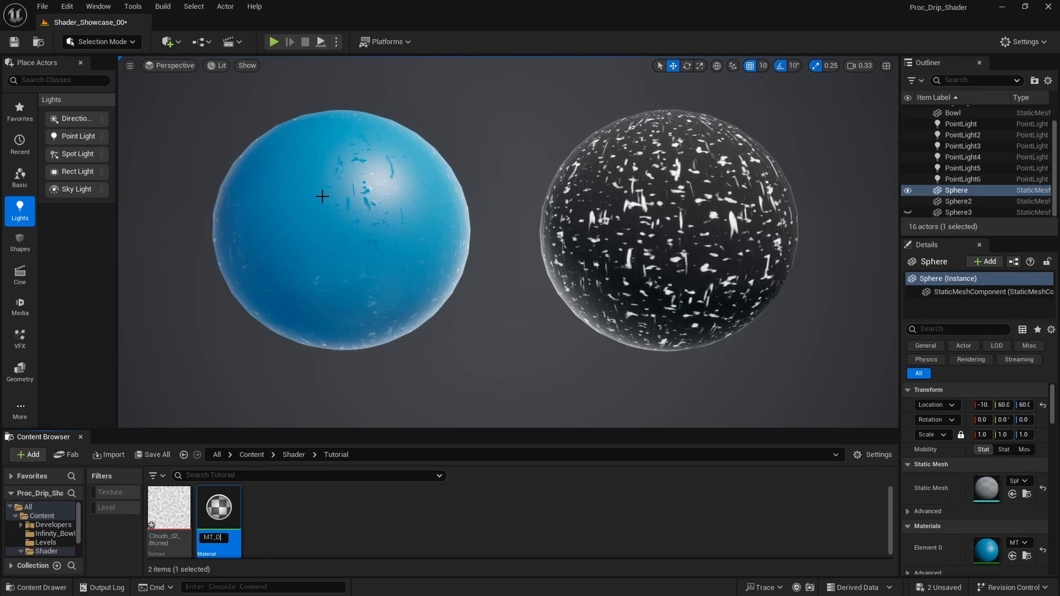
type("ynamic_Dr")
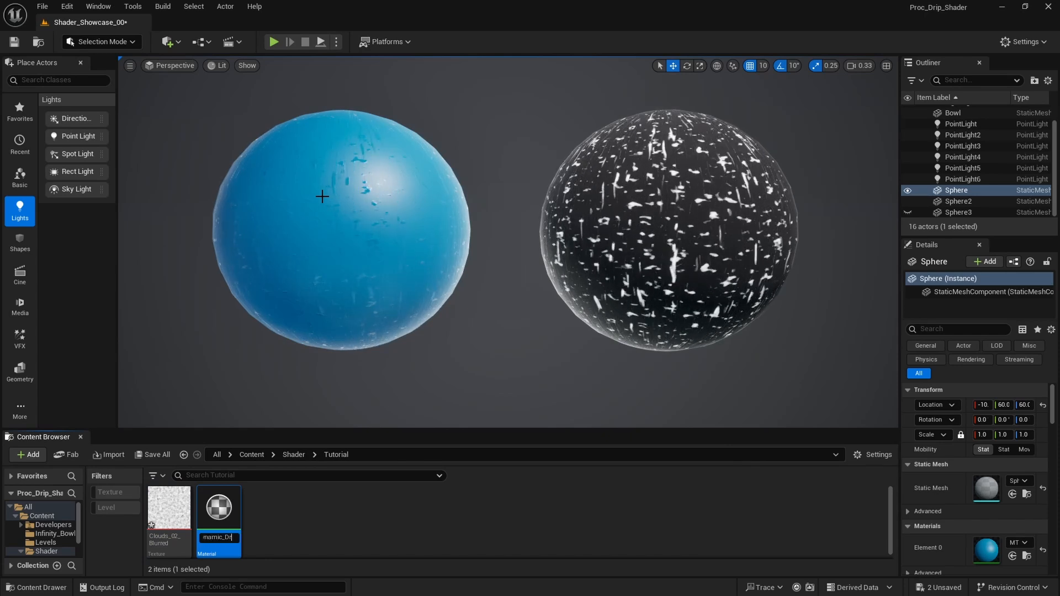
type("ops")
key("Return")
right_click(218, 507)
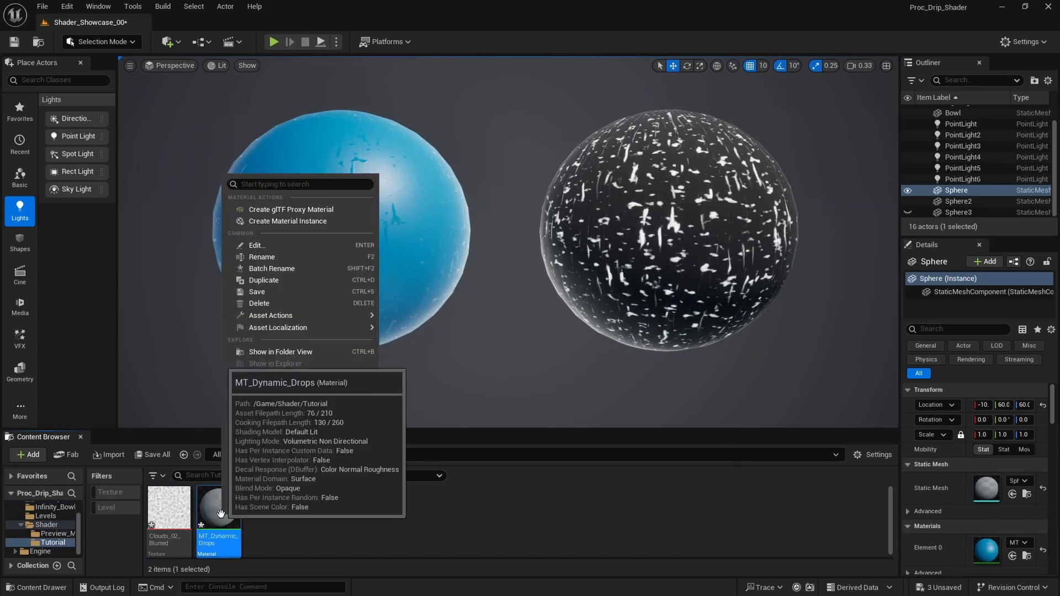
left_click(299, 220)
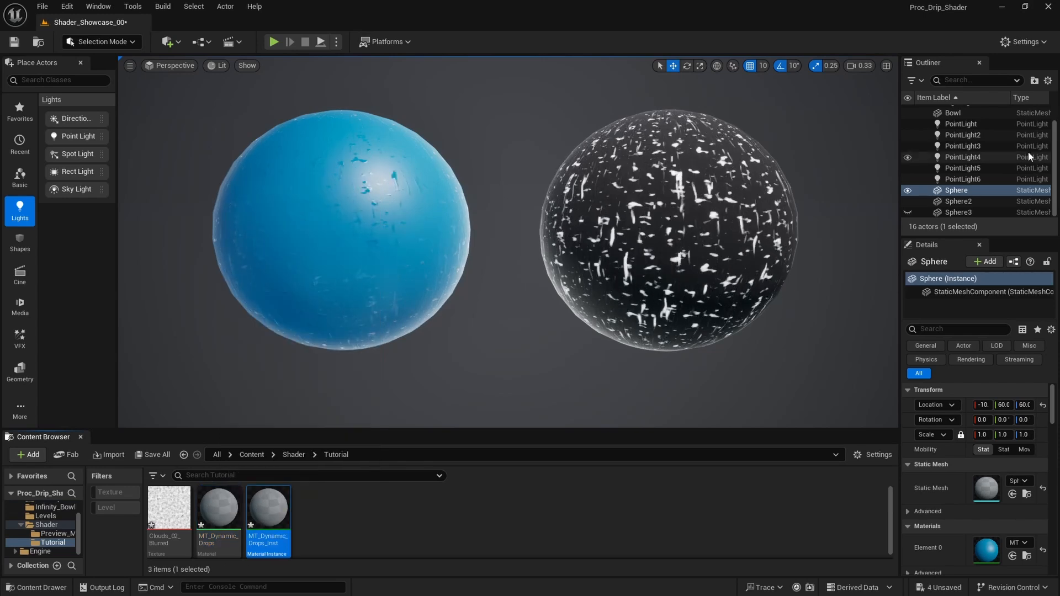
Show Sphere3 while hiding Sphere and Sphere2, and apply MT_Dynamic_Drops_Inst to Sphere3.
left_click(908, 213)
left_click(907, 202)
left_click(905, 192)
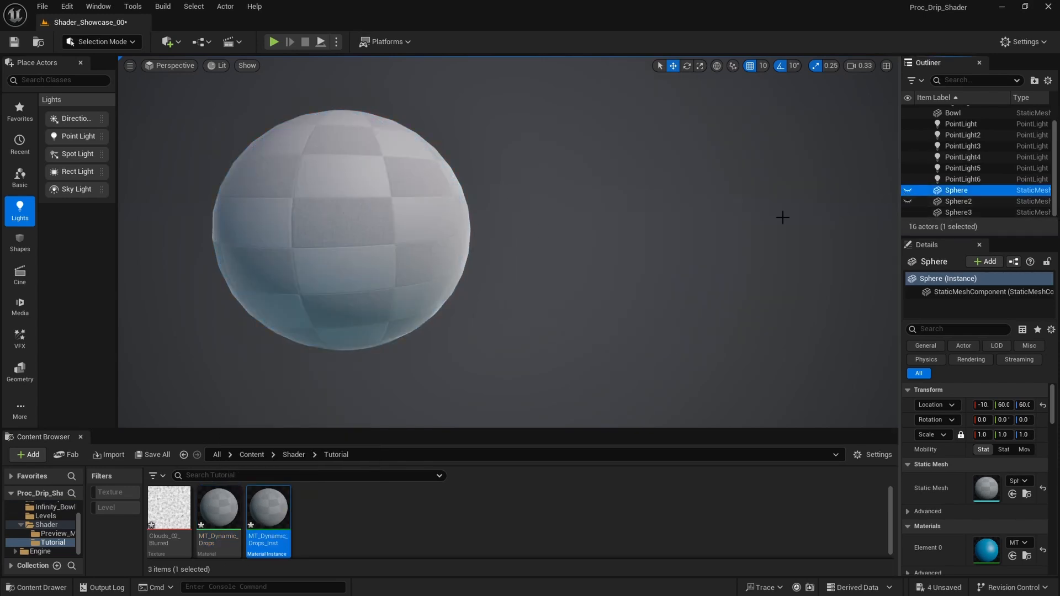
mouse_move(268, 507)
left_mouse_down()
mouse_move(486, 333)
mouse_move(899, 475)
mouse_move(513, 234)
left_mouse_up()
left_click(512, 234)
Open the MT_Dynamic_Drops material for editing and arrange its window so the texture asset stays reachable.
double_click(218, 507)
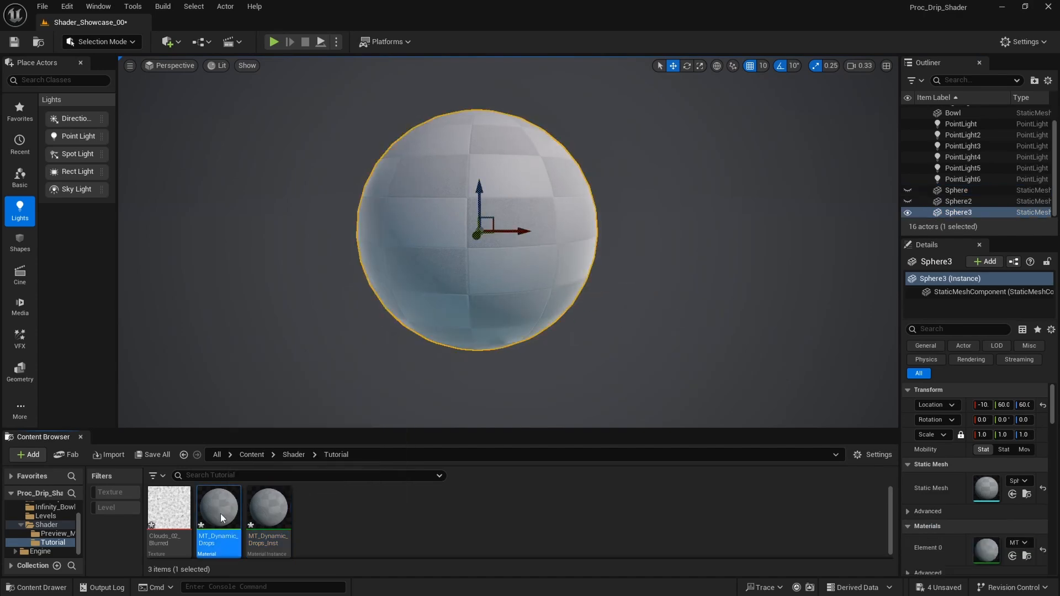
left_click(725, 81)
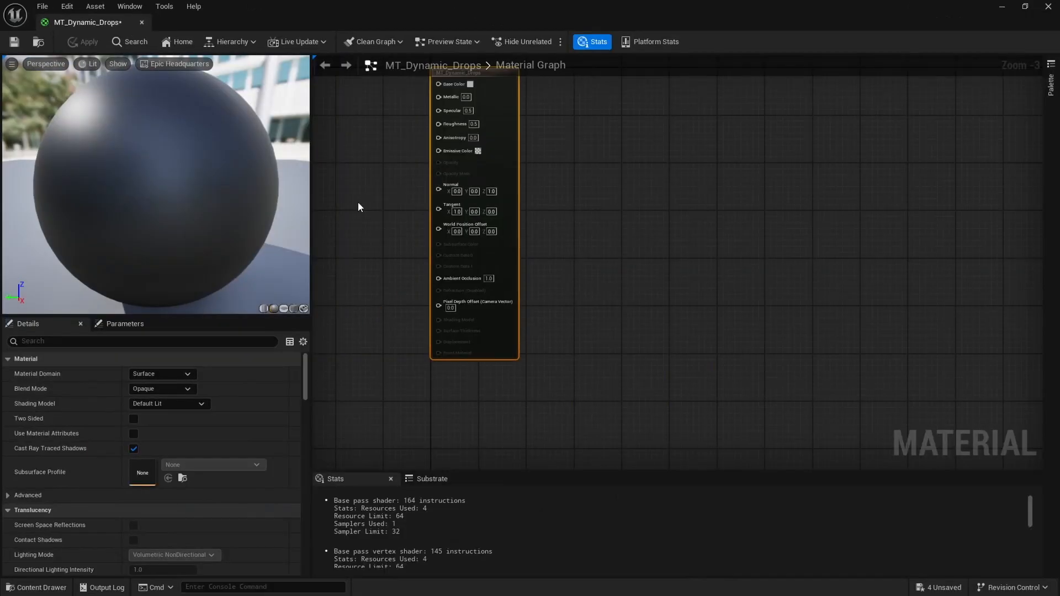
right_click_drag(358, 206, 602, 238)
left_click_drag(643, 8, 636, 53)
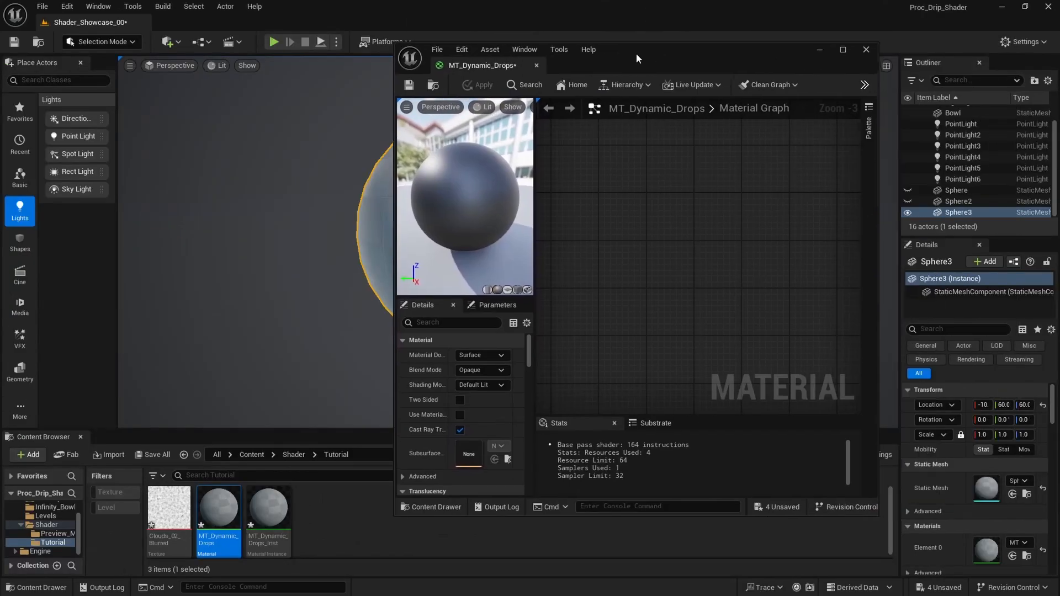
left_click_drag(399, 255, 256, 255)
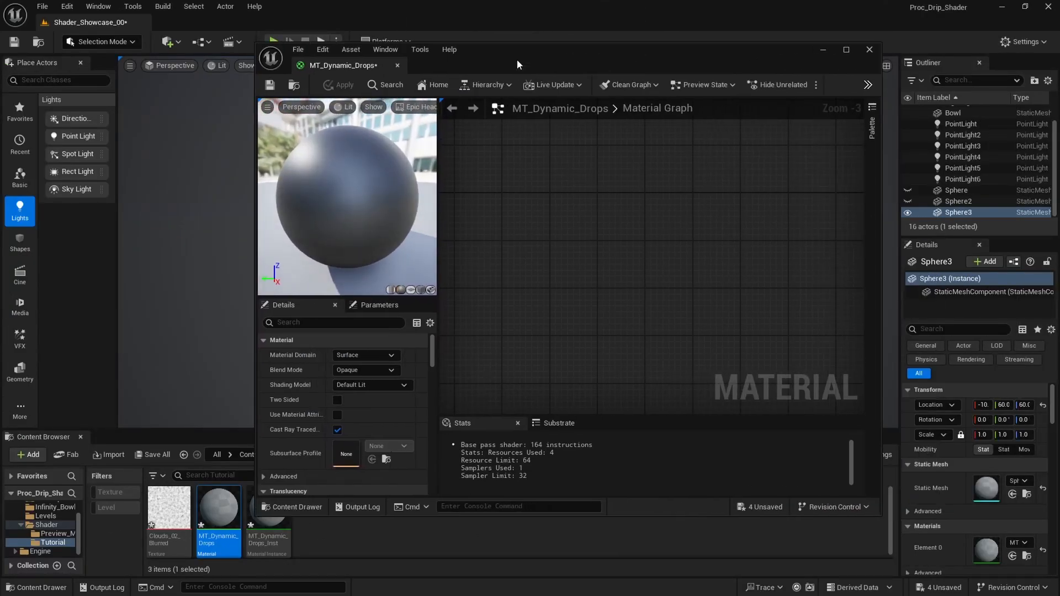
left_click_drag(517, 59, 601, 29)
Add the Clouds_02_Blurred texture to the material graph as a Texture Sample and enlarge the material editor.
left_click(166, 517)
left_click_drag(166, 517, 686, 188)
right_click_drag(816, 180, 610, 195)
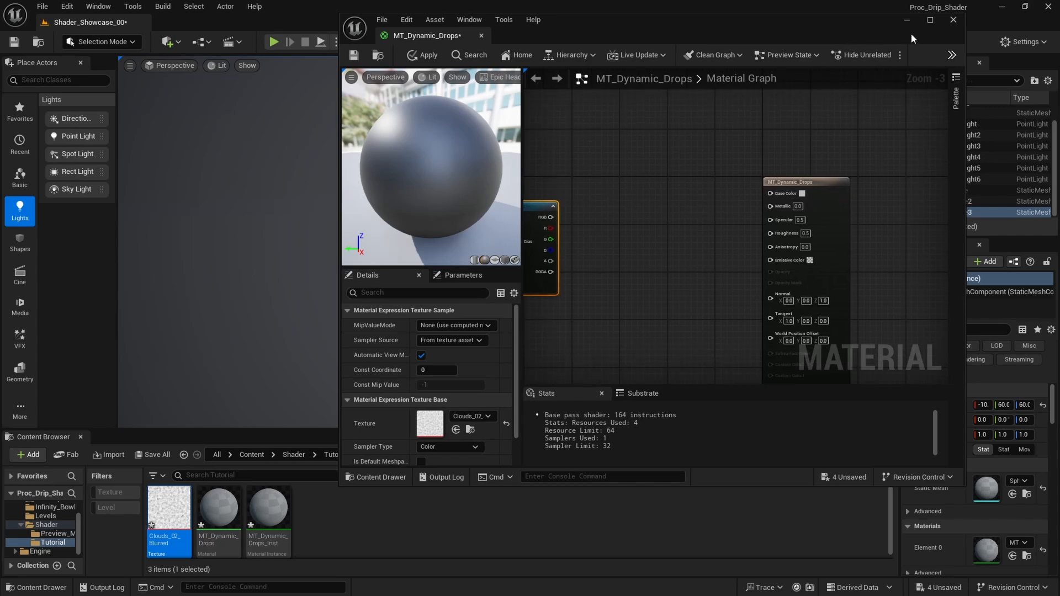
left_click(930, 20)
Add a SmoothStep node with its Value input fed by the Texture Sample's RGB output.
left_click_drag(529, 226, 613, 218)
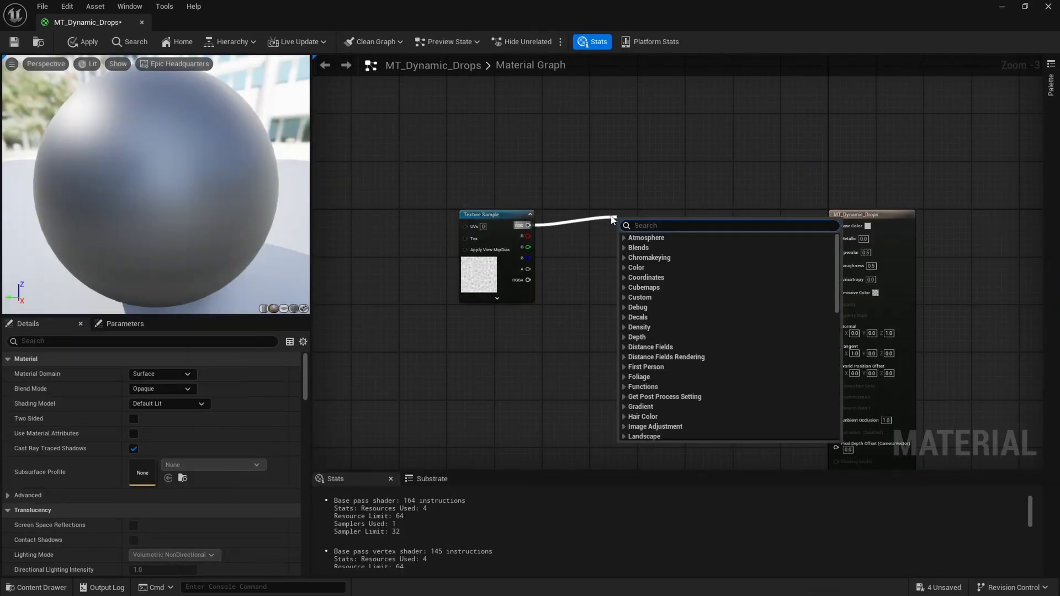
type("smooth")
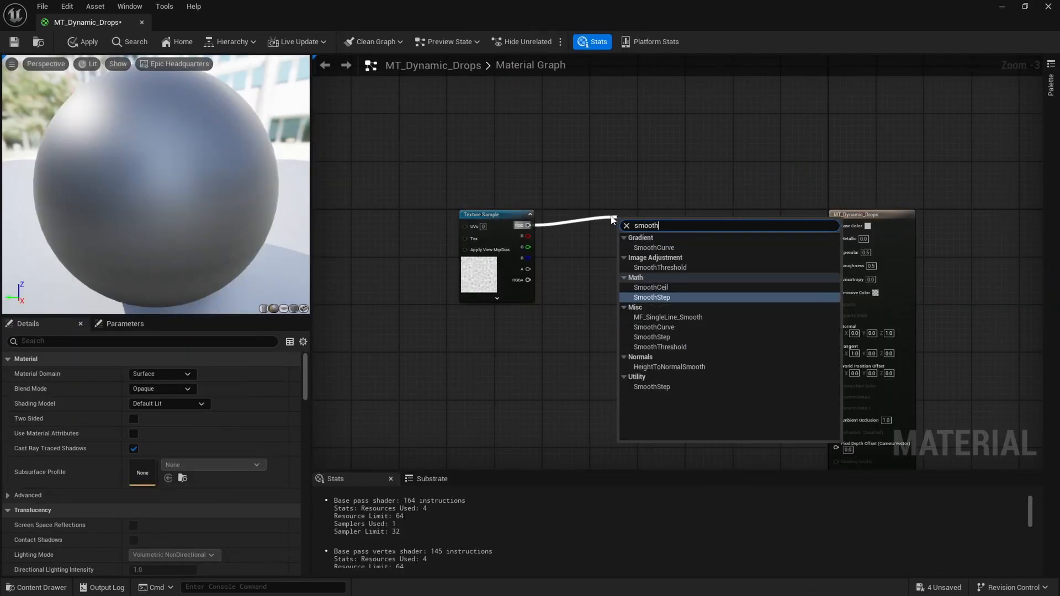
key("Return")
left_click_drag(619, 221, 629, 168, "ctrl")
Promote the SmoothStep node's Min and Max inputs to scalar parameters named Min and Max.
left_click(597, 177)
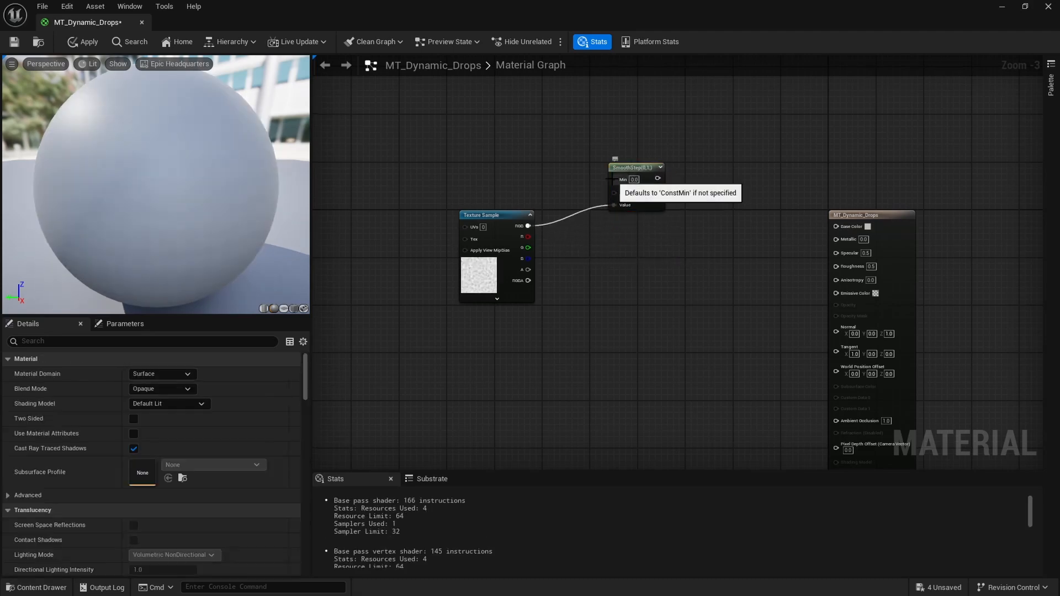
right_click(612, 178)
key("Escape")
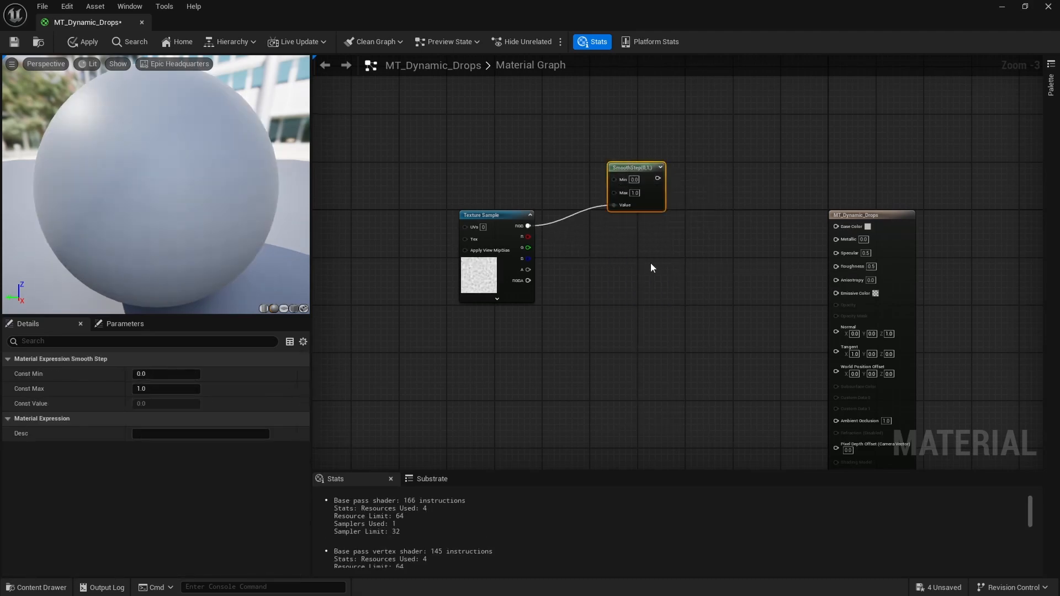
key("Return")
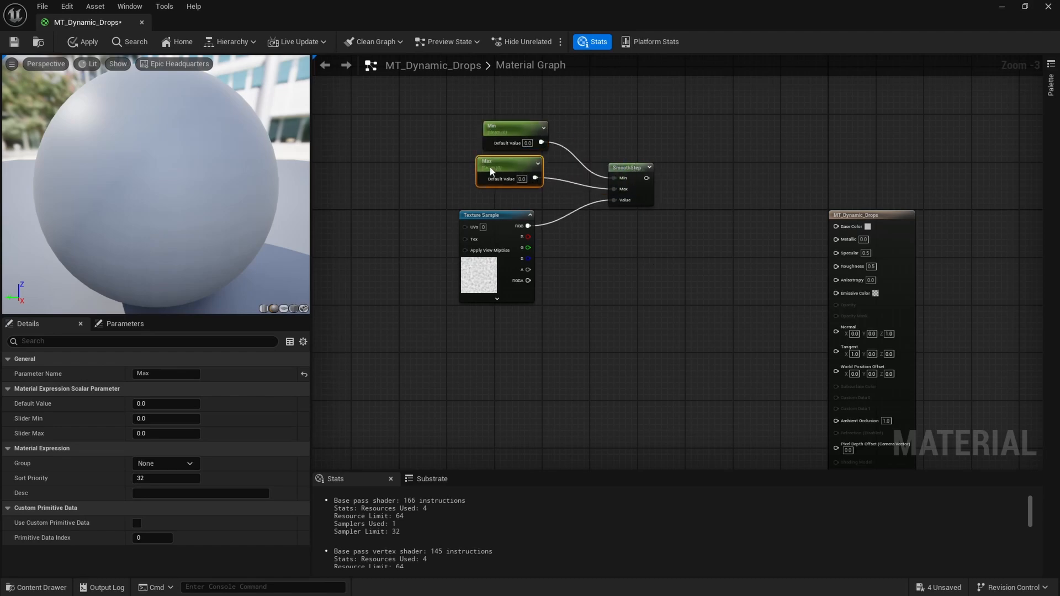
Place the Max parameter beneath Min and set its default value to 1.
left_click_drag(492, 171, 510, 177)
left_click(539, 185)
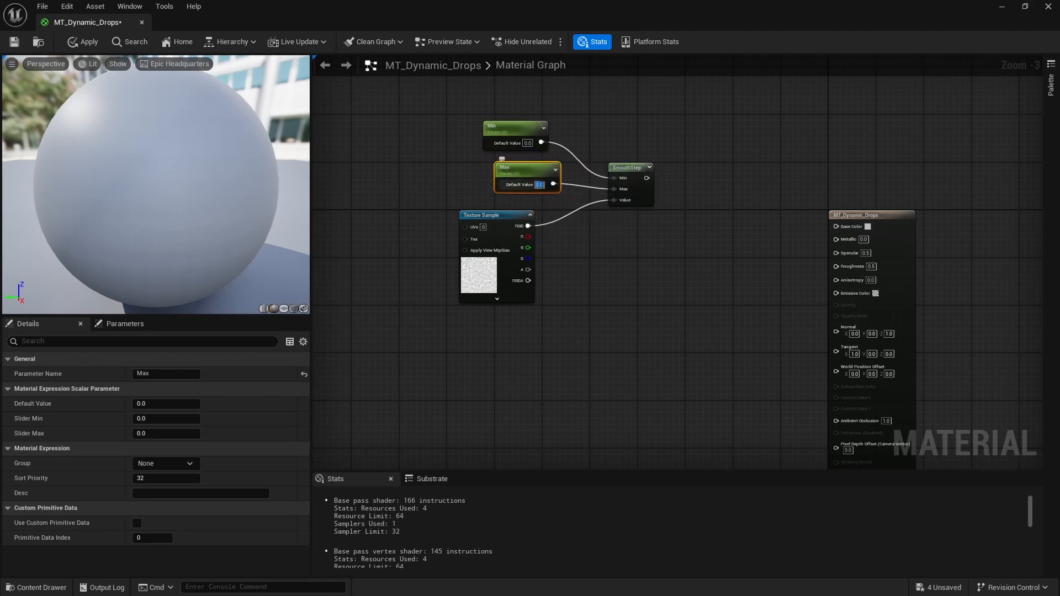
type("1")
key("Return")
left_click(552, 213)
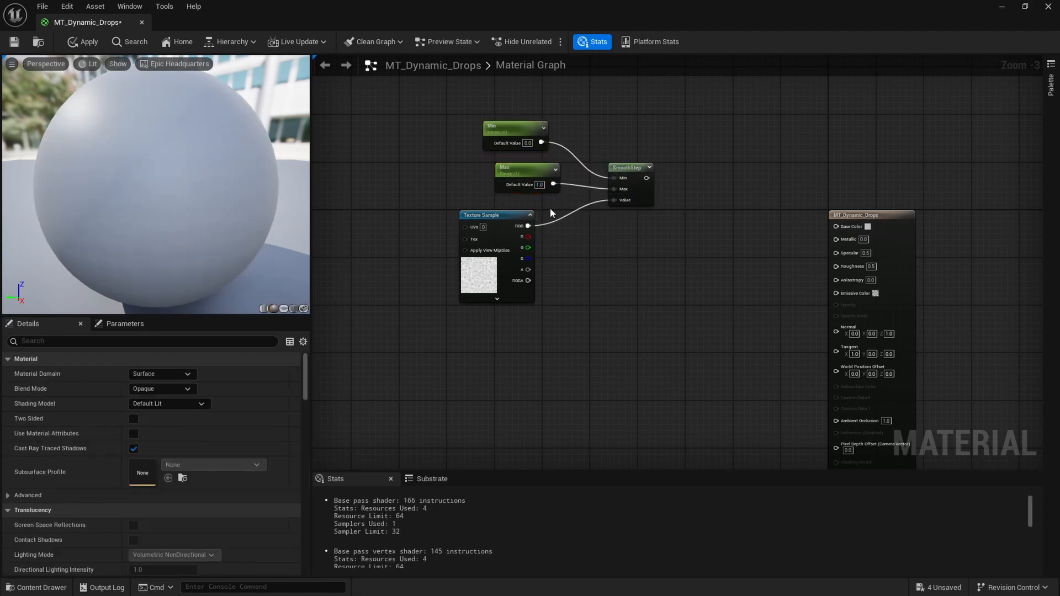
Reposition the SmoothStep node and connect its output to the material's Base Color.
left_click_drag(639, 167, 645, 155)
right_click_drag(675, 213, 634, 226)
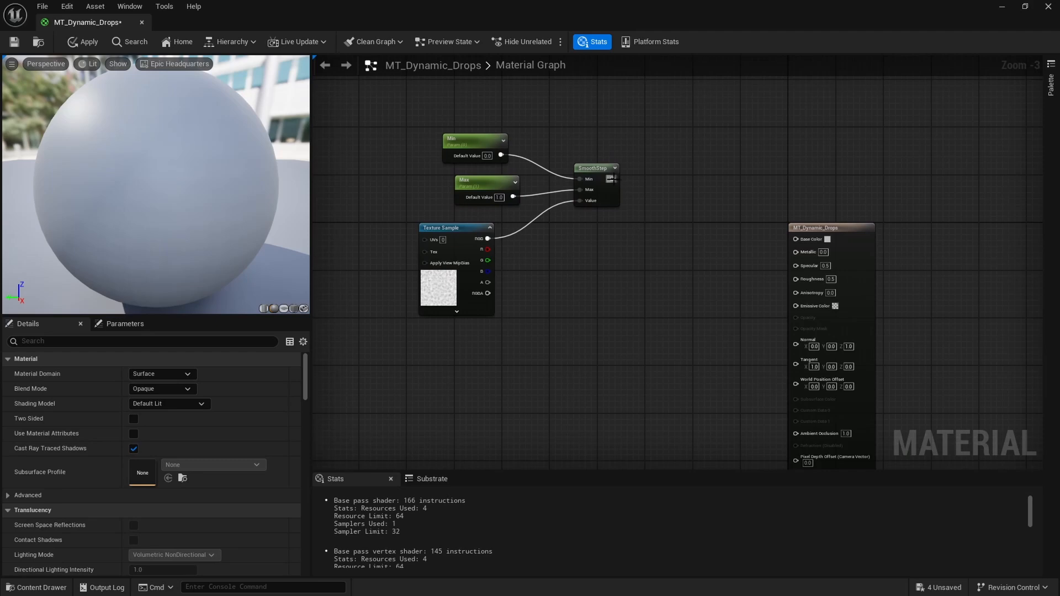
left_click_drag(612, 178, 816, 242)
Add a TextureCoordinate node in the empty area before the Texture Sample.
right_click_drag(531, 273, 716, 277)
right_click_drag(452, 256, 493, 263)
right_click(484, 243)
type("te")
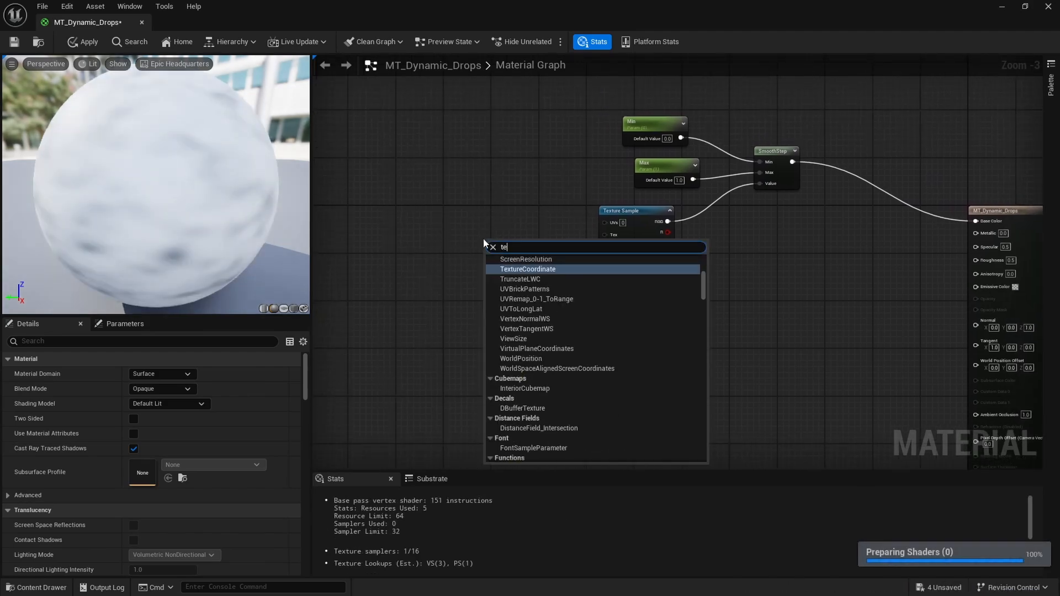
type("xture coord")
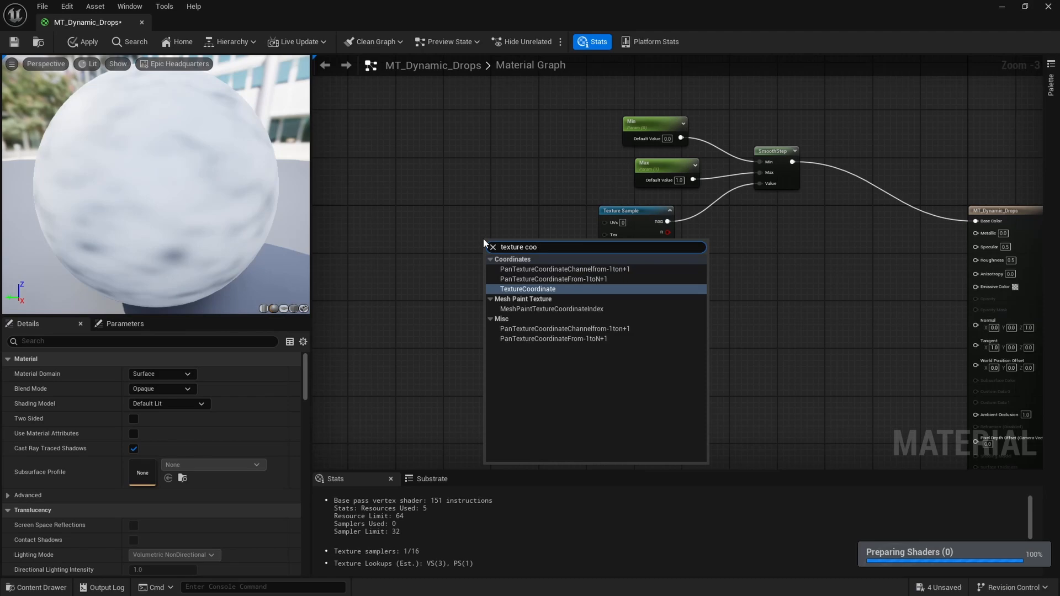
key("Return")
Add a Multiply node and connect the TexCoord output to its A input.
left_click(561, 243)
right_click(561, 248)
type("multi")
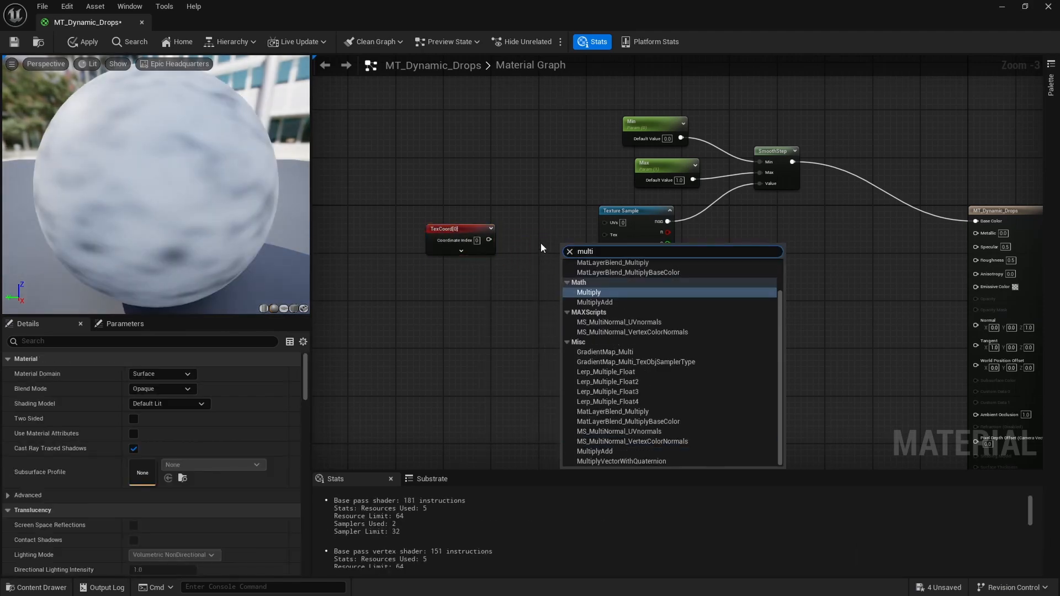
key("Return")
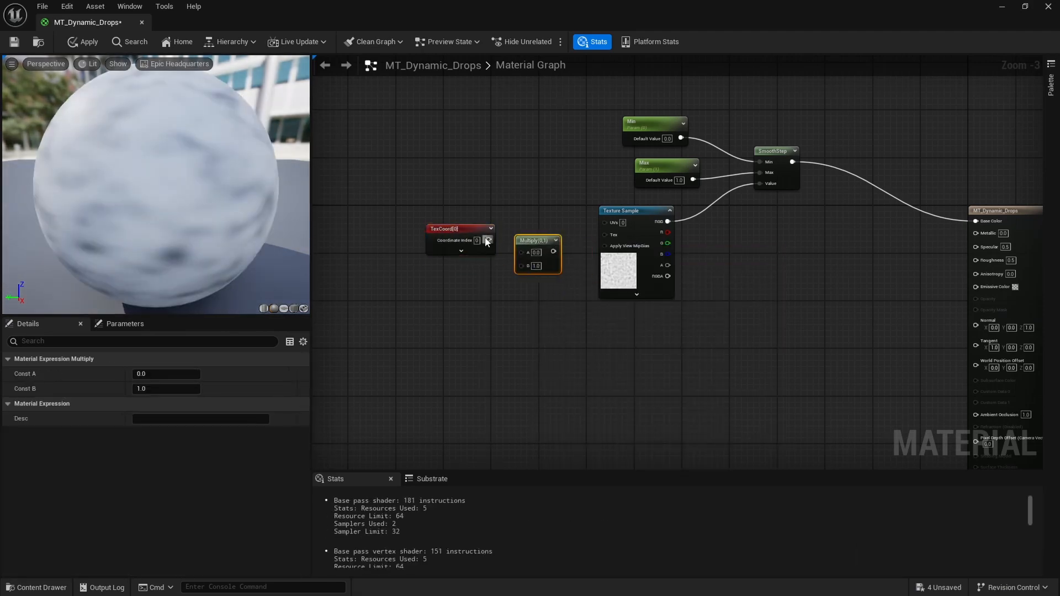
left_click_drag(487, 241, 524, 253)
Create a scalar parameter named Tiling with default value 1 and connect it to the Multiply node's B input.
left_click(455, 287)
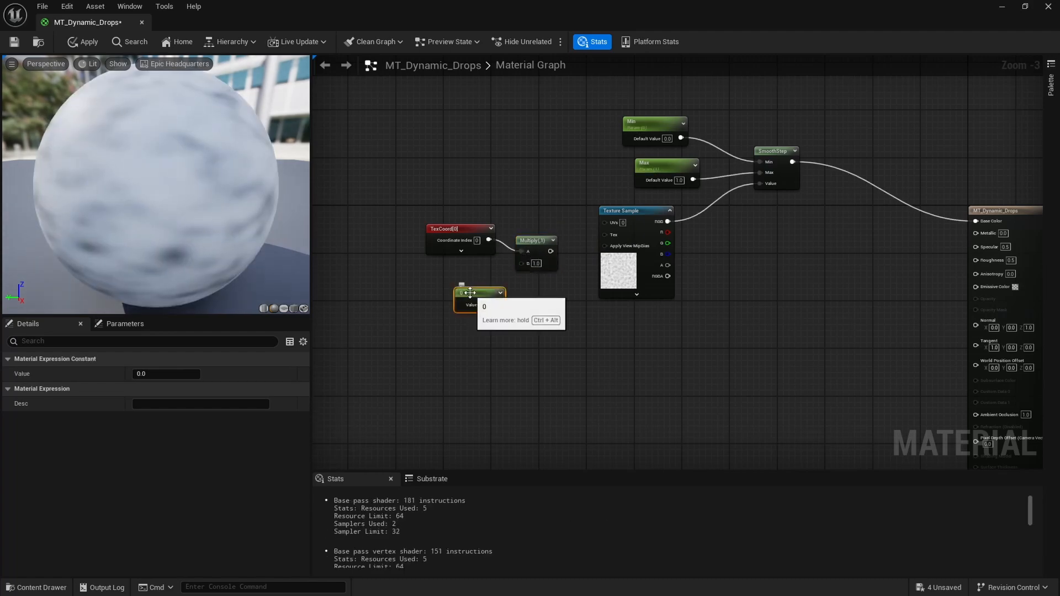
right_click(469, 292)
left_click(514, 326)
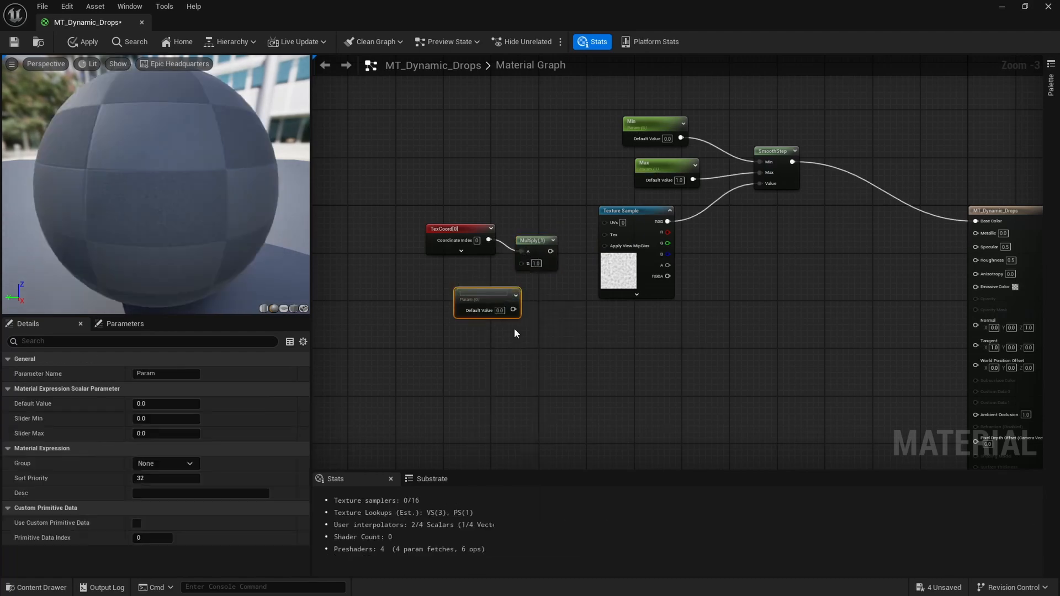
type("Tiling")
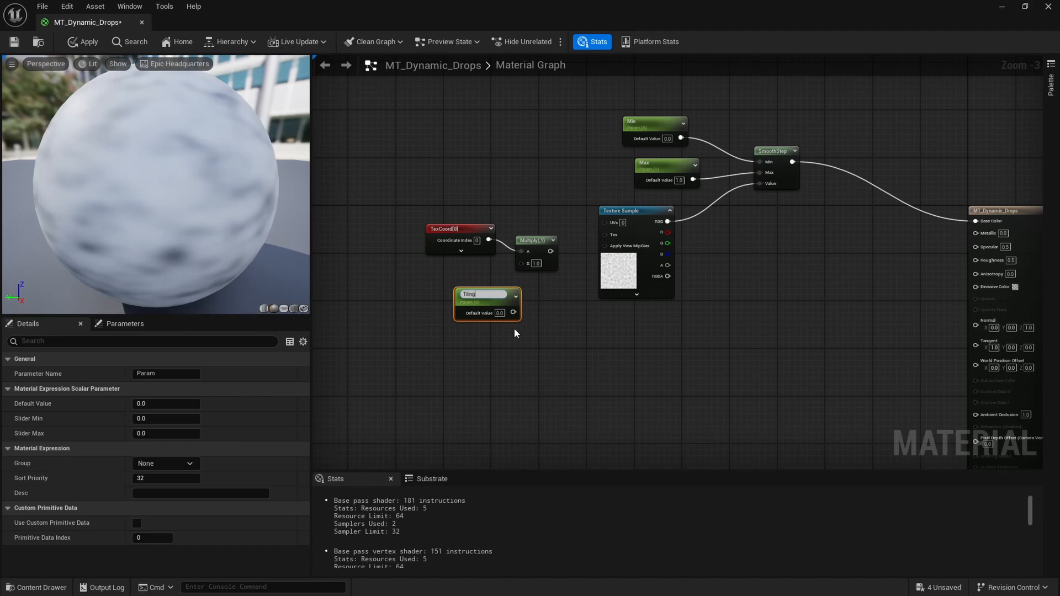
key("Return")
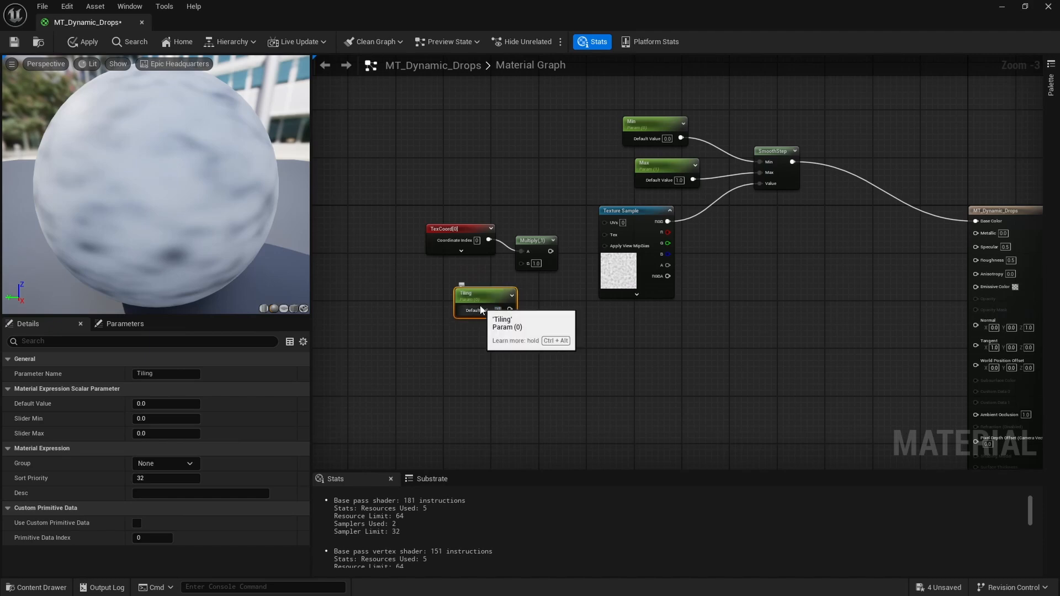
left_click_drag(514, 309, 521, 263)
left_click_drag(485, 298, 461, 276)
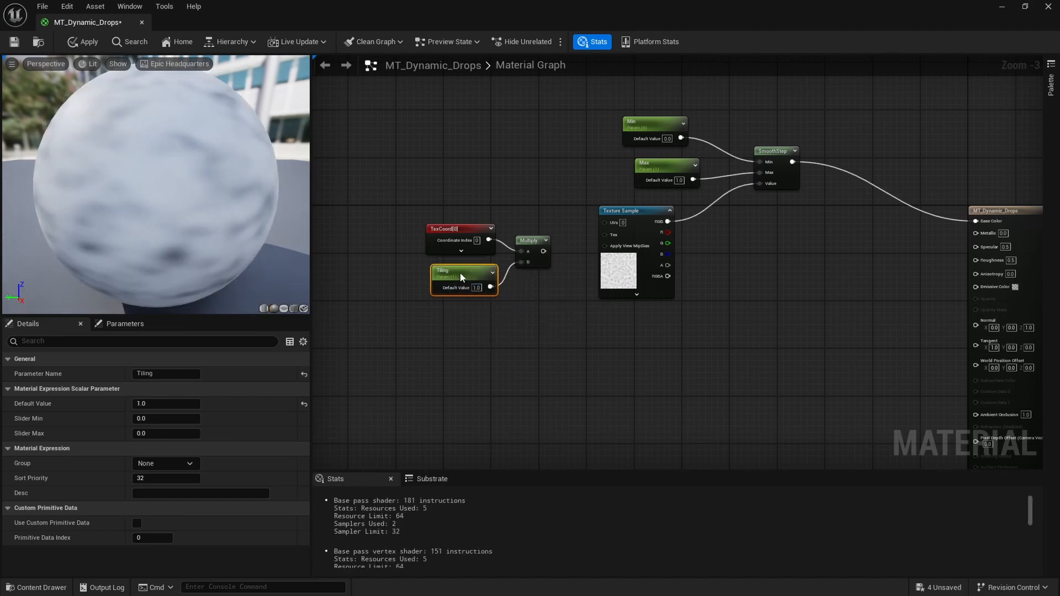
Connect the Multiply output to the Texture Sample's UVs, tidy the node layout and save the material.
left_click_drag(543, 252, 643, 247)
left_click_drag(758, 238, 780, 246)
right_click_drag(780, 245, 707, 268)
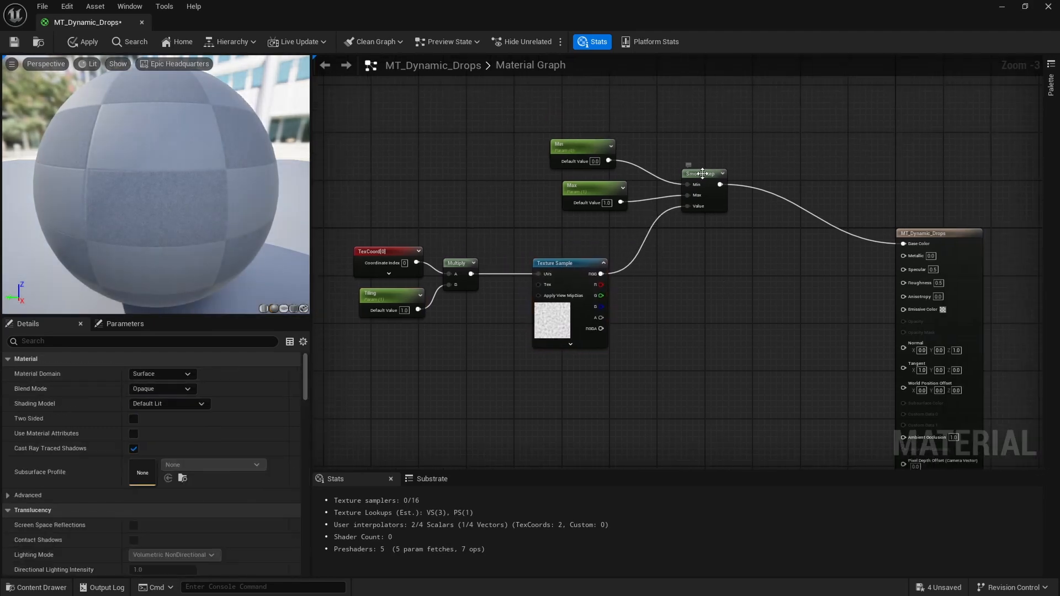
left_click_drag(706, 176, 706, 181)
left_click(678, 158)
right_click_drag(678, 157, 714, 161)
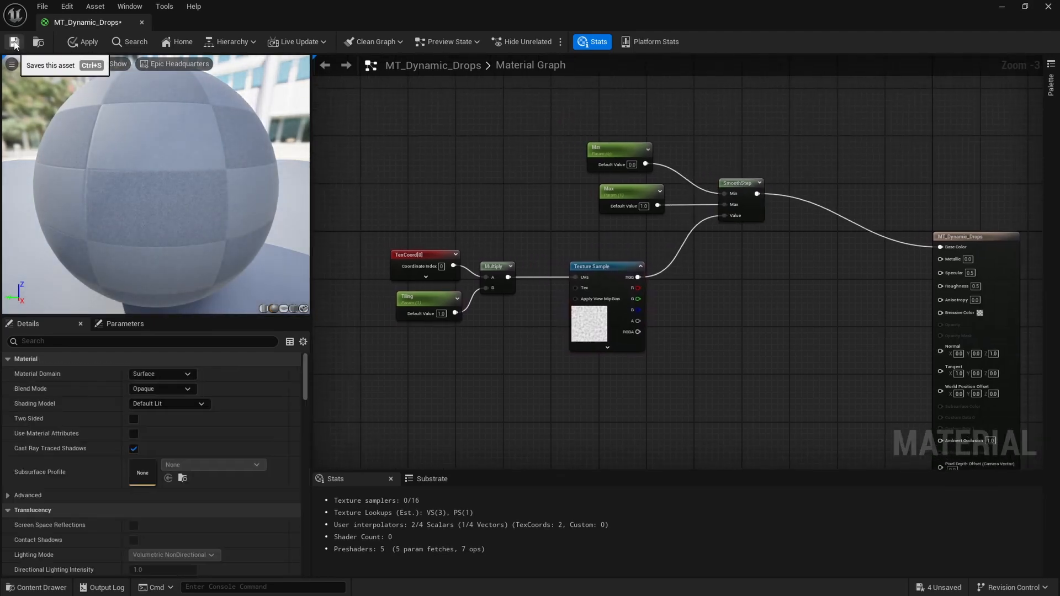
left_click(8, 45)
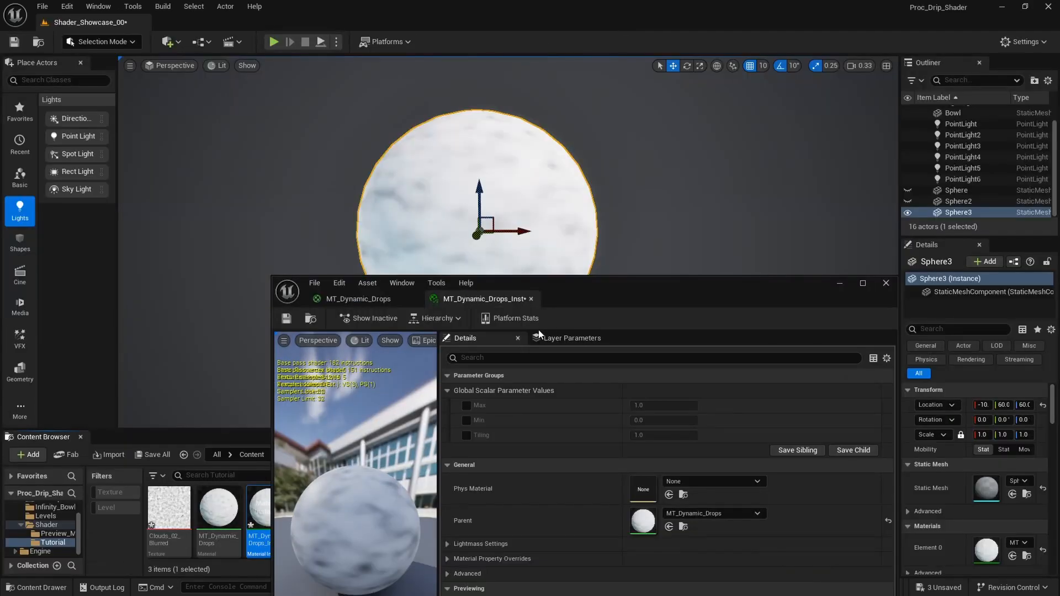
Enable the Max and Min overrides in MT_Dynamic_Drops_Inst and set Min to 0.76.
left_click_drag(585, 293, 991, 93)
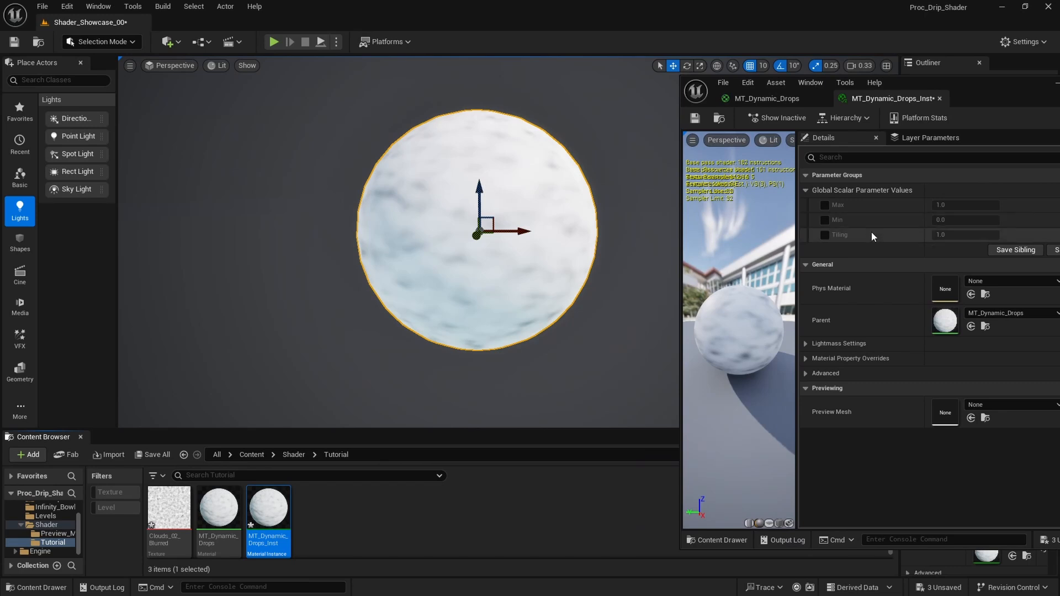
left_click(824, 205)
left_click(824, 220)
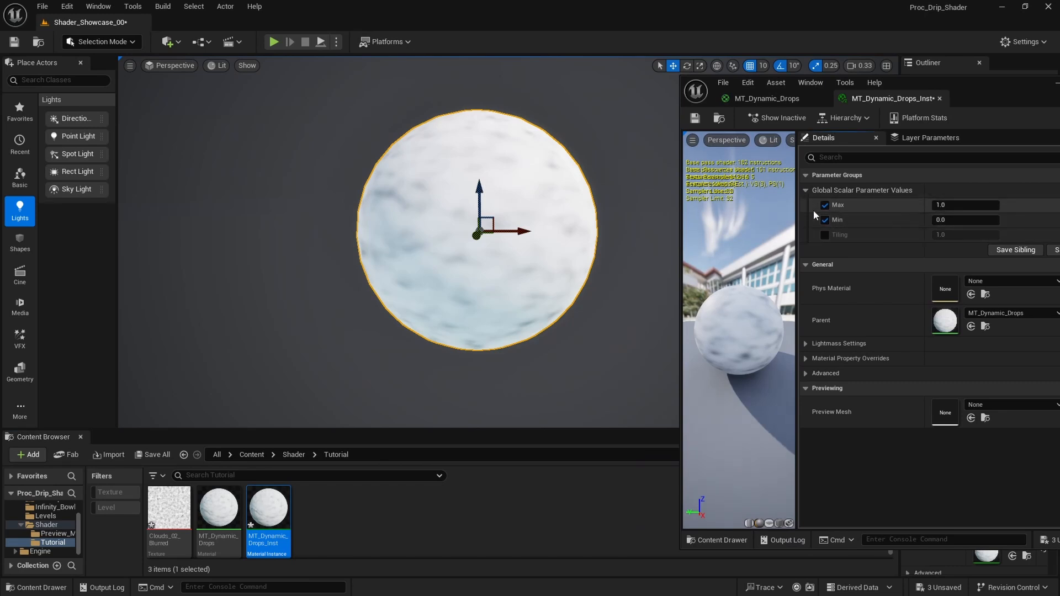
left_click_drag(948, 219, 986, 219)
scroll(608, 233, "up", 8)
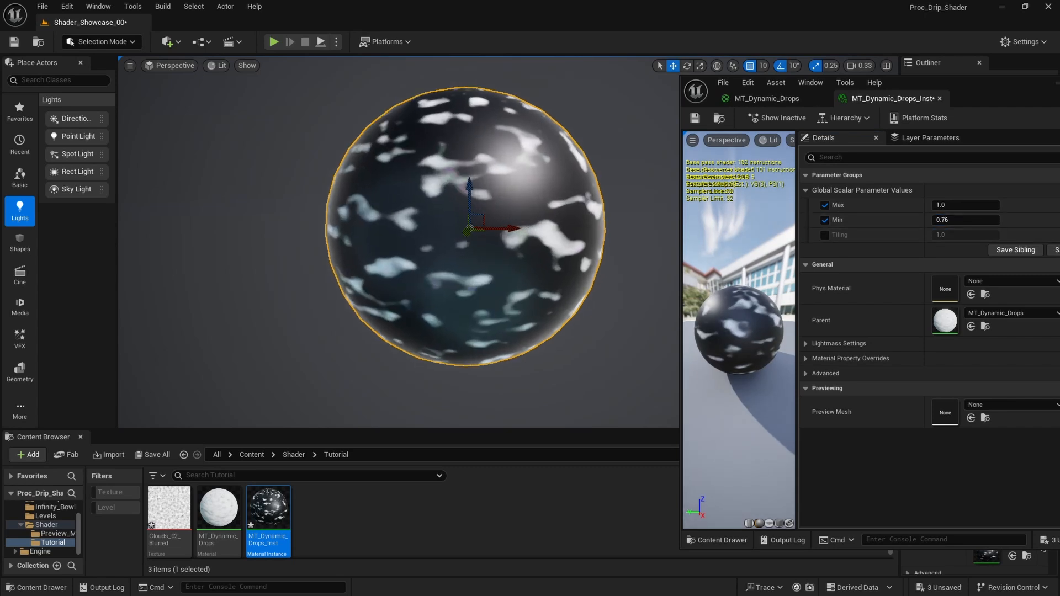
Connect the Texture Sample's R output to the SmoothStep's Value input in MT_Dynamic_Drops and save the material.
scroll(607, 233, "down", 5)
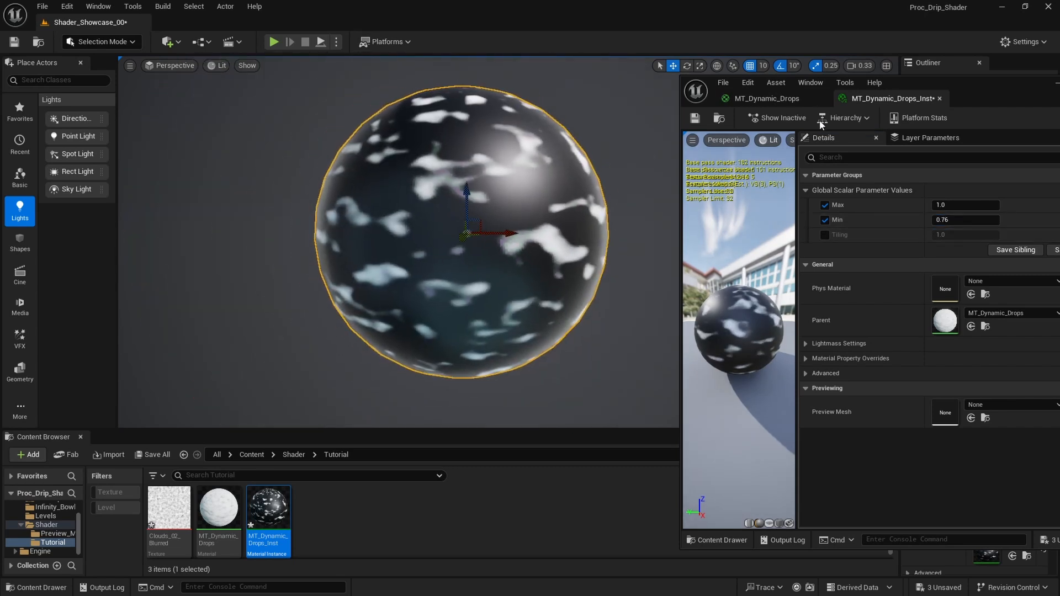
left_click(775, 99)
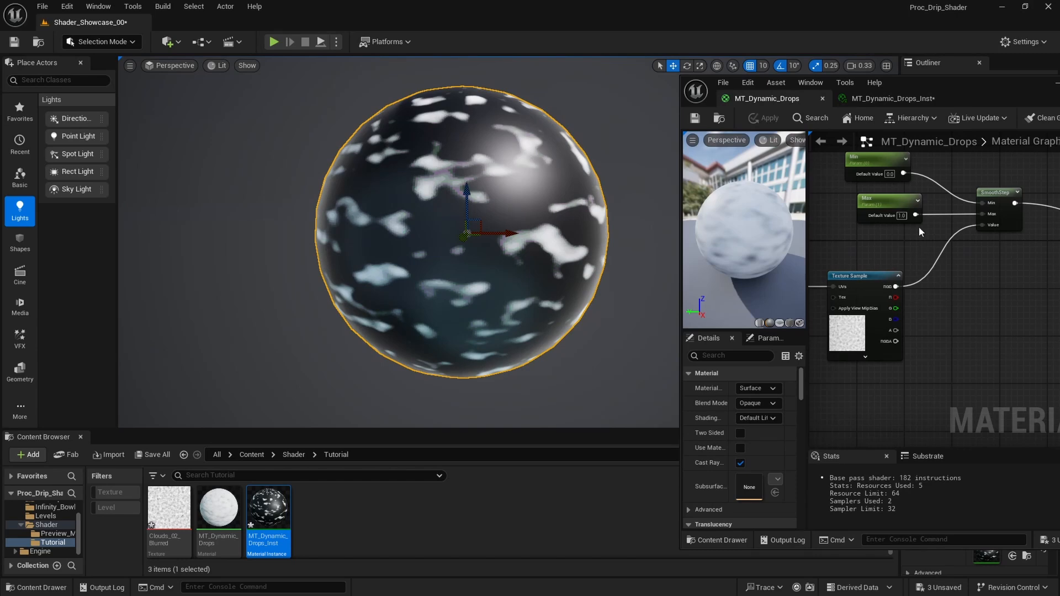
left_click_drag(975, 89, 905, 83)
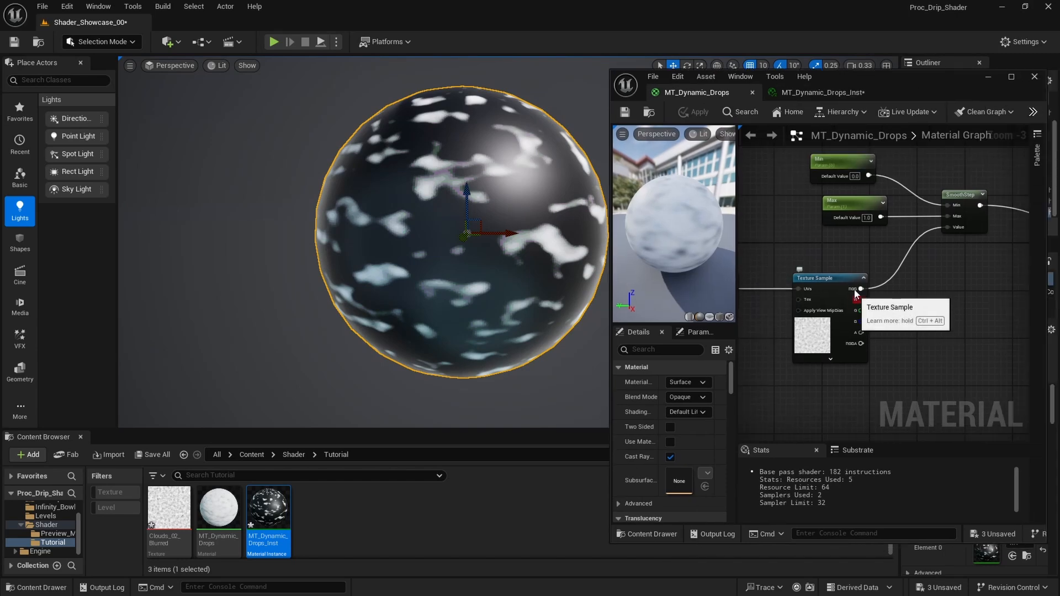
left_click_drag(860, 299, 946, 227)
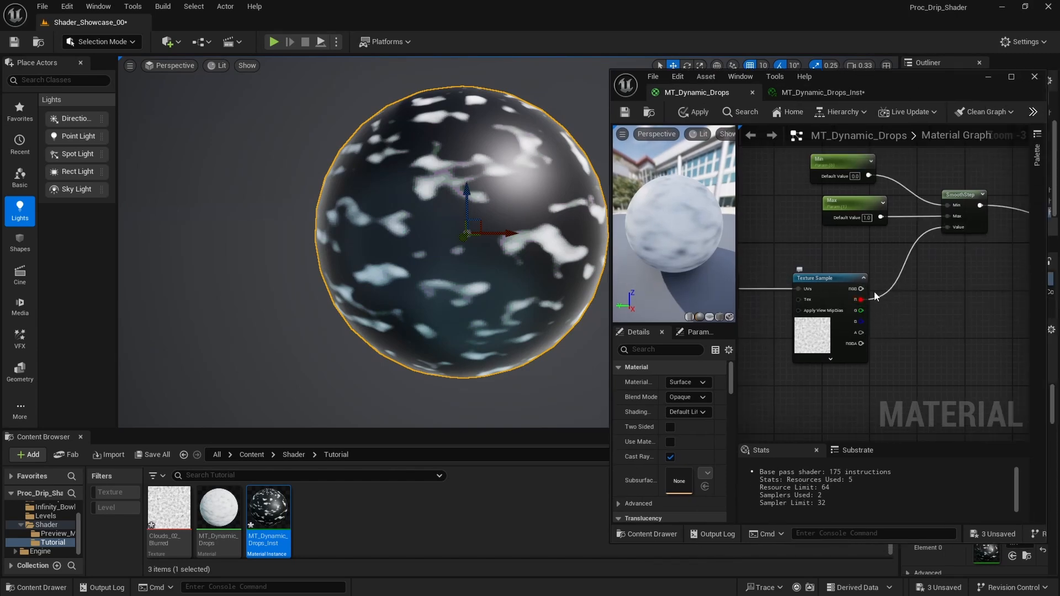
left_click(624, 113)
Set Max to 0.95 and Min to 0.85 in MT_Dynamic_Drops_Inst.
left_click(822, 92)
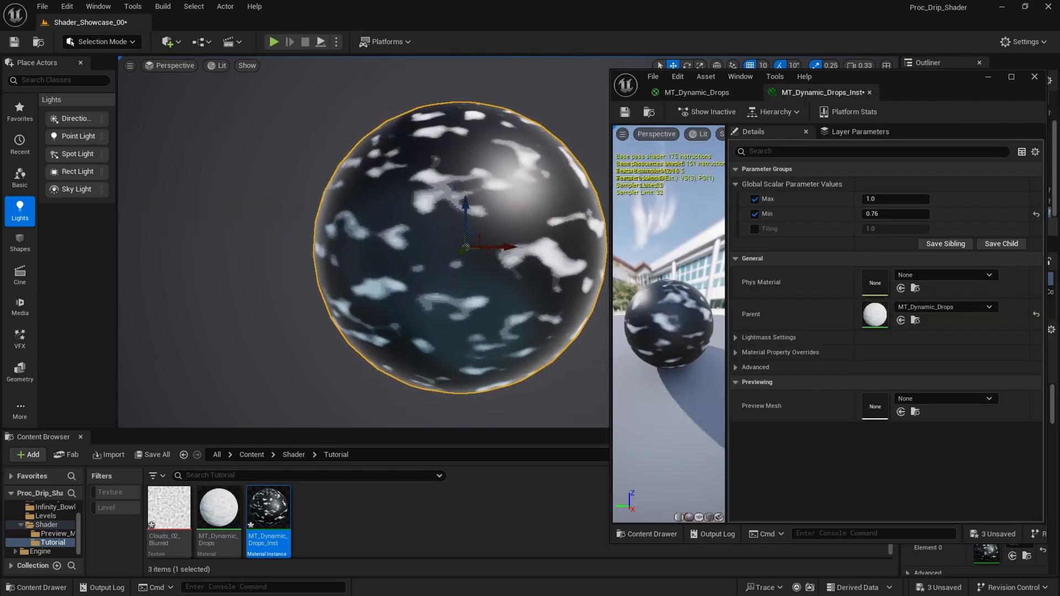
mouse_move(889, 214)
left_mouse_down()
mouse_move(899, 214)
mouse_move(874, 199)
mouse_move(890, 195)
left_mouse_up()
left_click(893, 195)
type(".95")
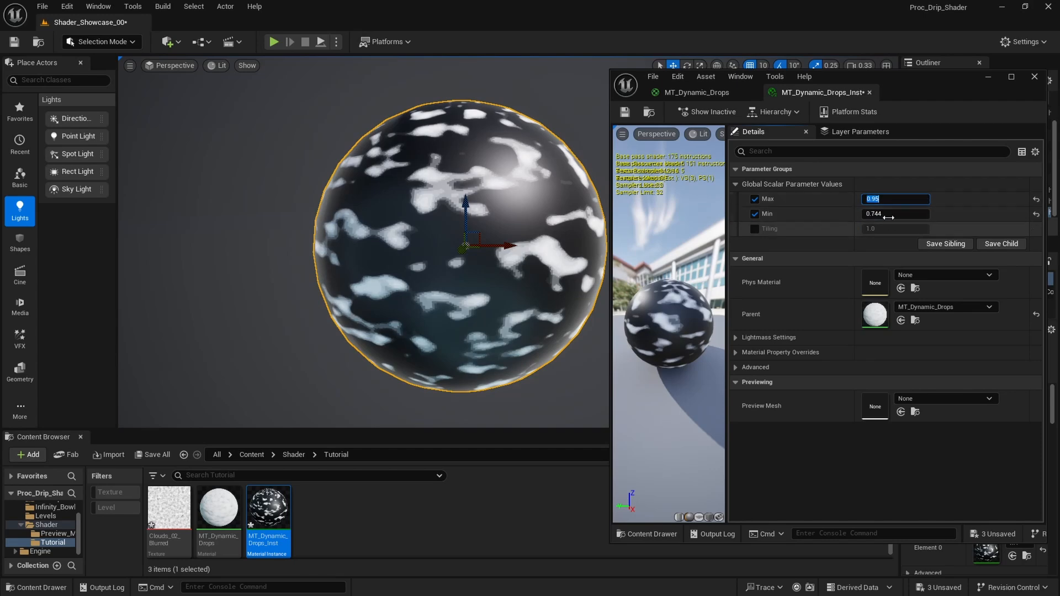
left_click(891, 216)
type(".85")
key("Return")
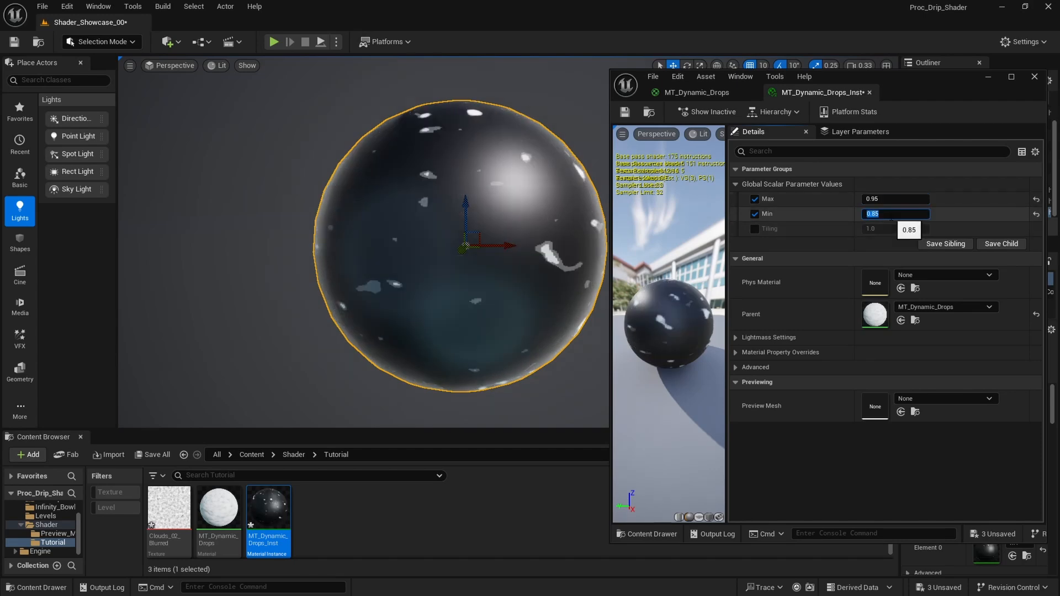
Enable the Tiling override in the material instance and set it to about 3.02.
left_click(754, 228)
left_click_drag(883, 228, 956, 229)
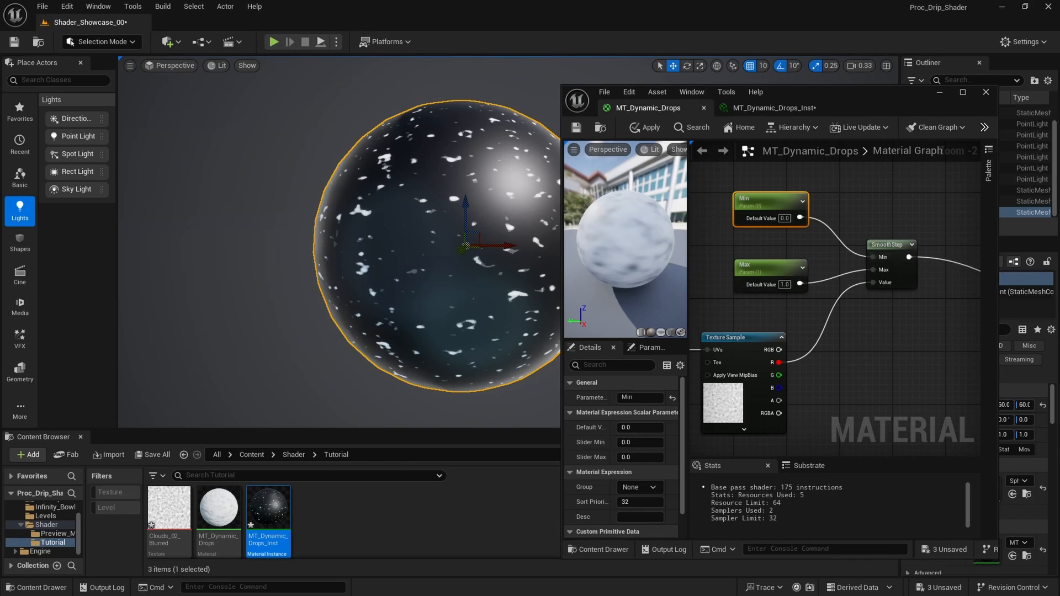
right_click_drag(762, 321, 792, 299)
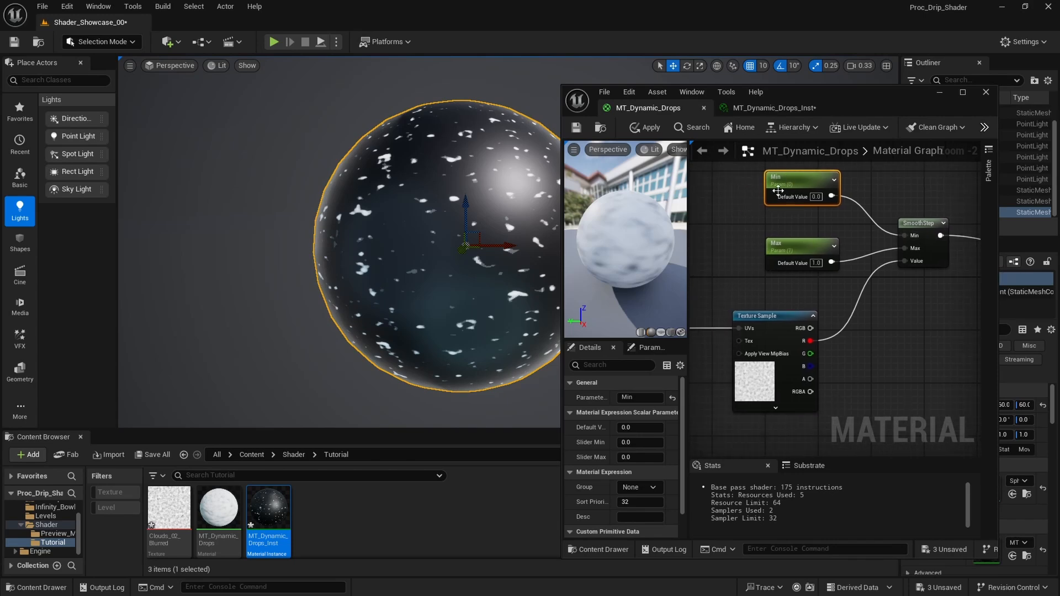
left_click(775, 108)
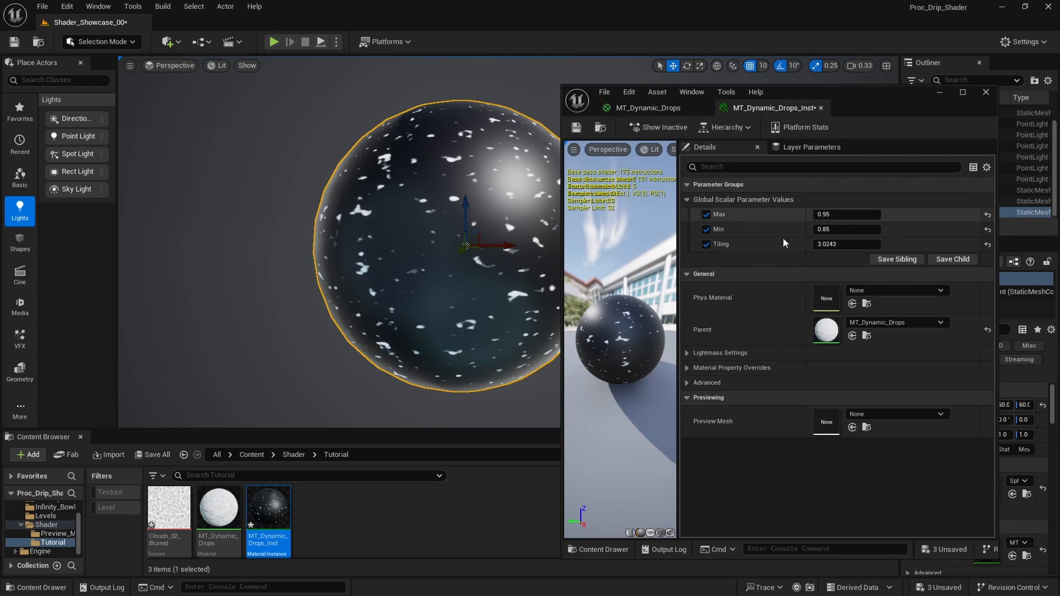
Move the mask node network in MT_Dynamic_Drops farther away from the material output node.
left_click(643, 108)
left_click_drag(929, 235, 823, 235)
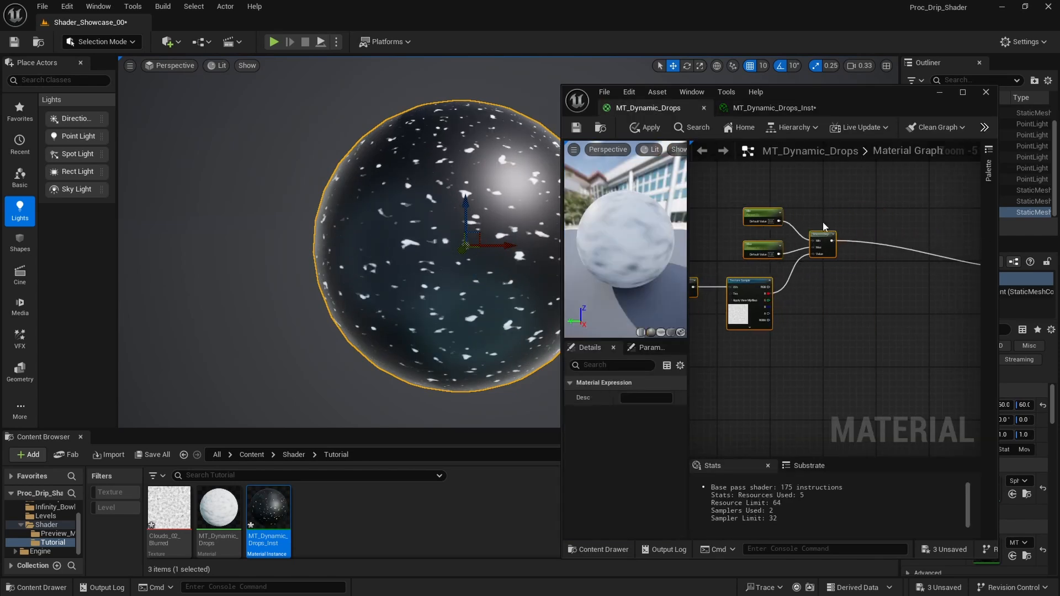
left_click(823, 222)
Add a named reroute declaration node called Static_Drip_Mask and connect the SmoothStep output to it.
right_click_drag(849, 237, 834, 267)
scroll(829, 255, "up", 2)
right_click(834, 271)
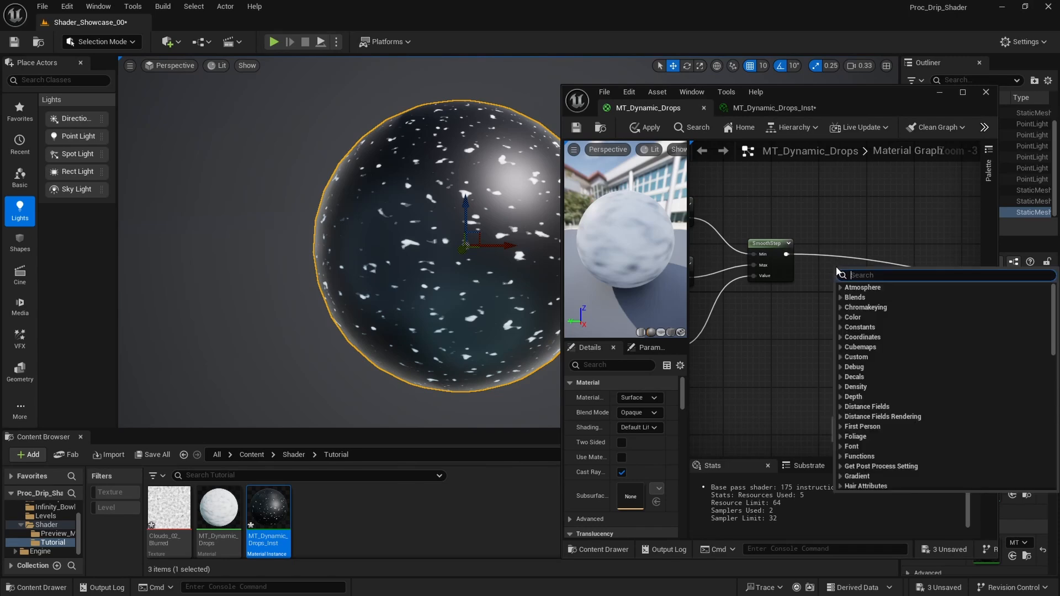
type("addname")
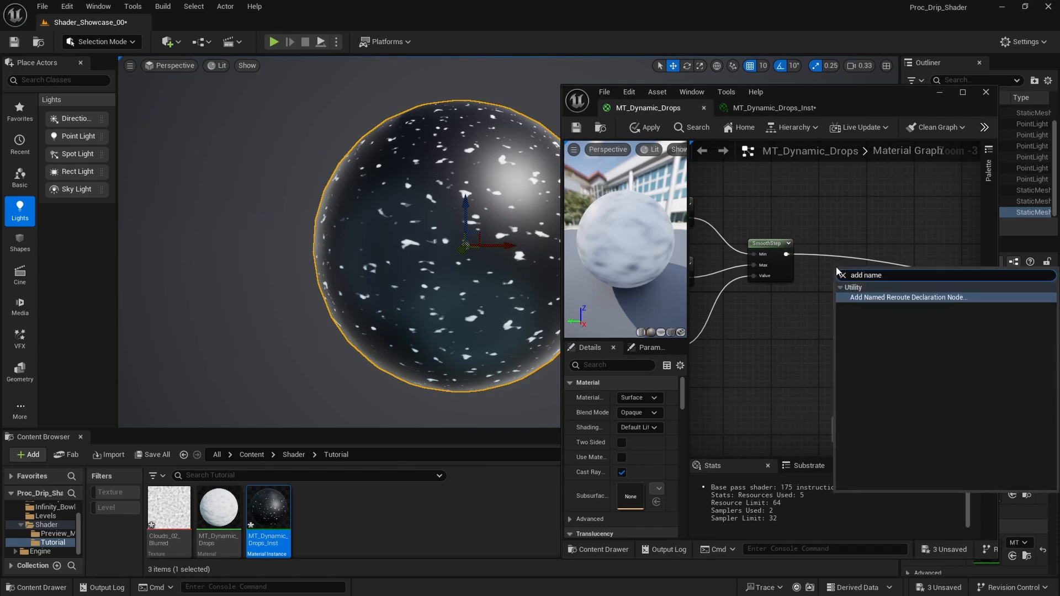
key("Return")
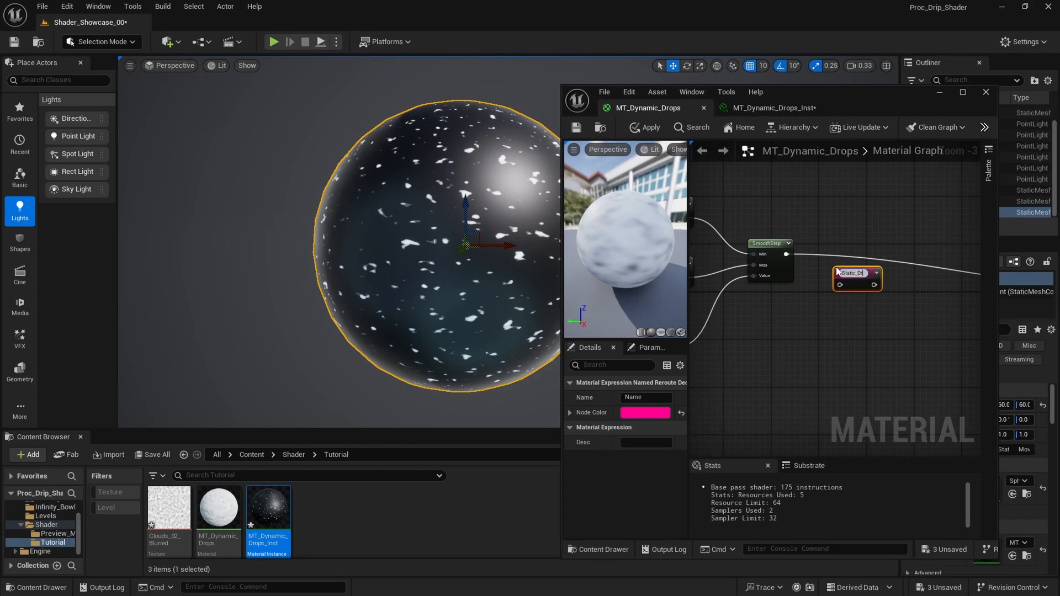
type("Static_Drip_Mas")
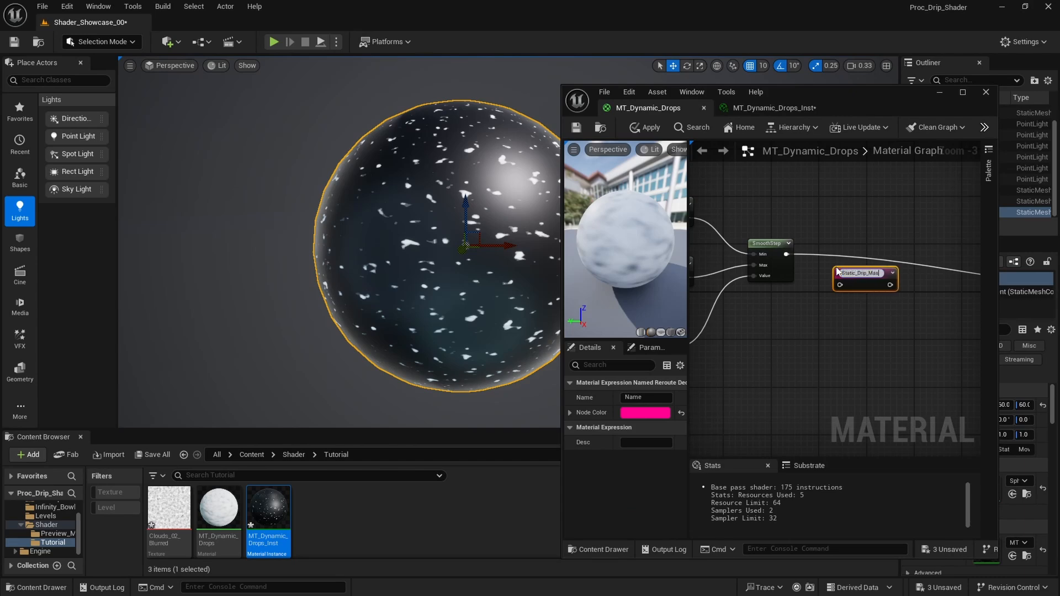
type("k")
key("Return")
Preview the Static_Drip_Mask node's output on the preview mesh and stop the node preview.
right_click(835, 270)
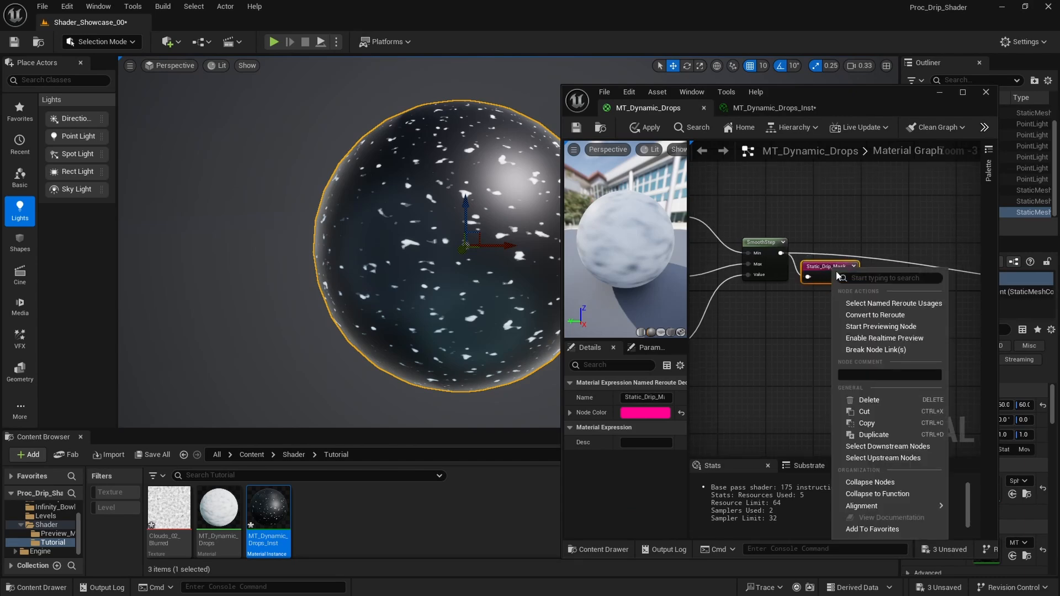
left_click(874, 329)
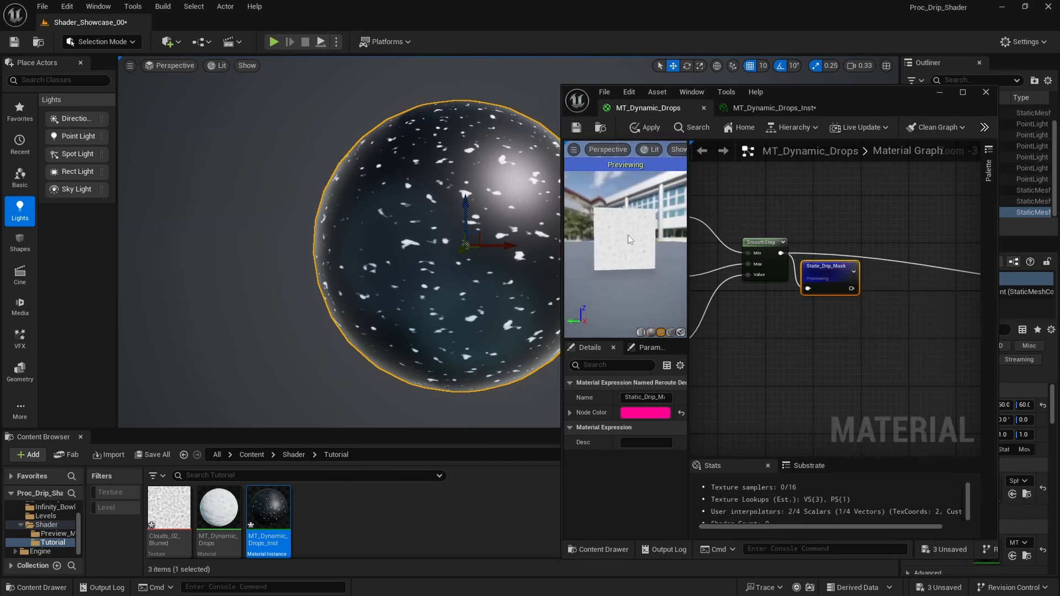
left_click_drag(628, 235, 636, 235)
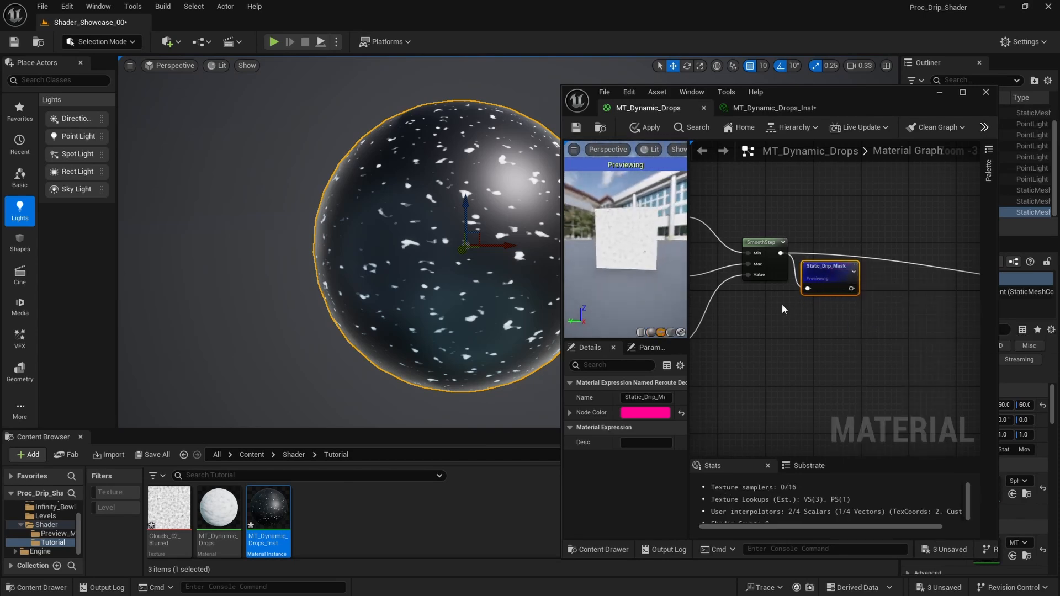
right_click_drag(782, 303, 791, 300)
right_click_drag(955, 309, 939, 276)
left_click(773, 270)
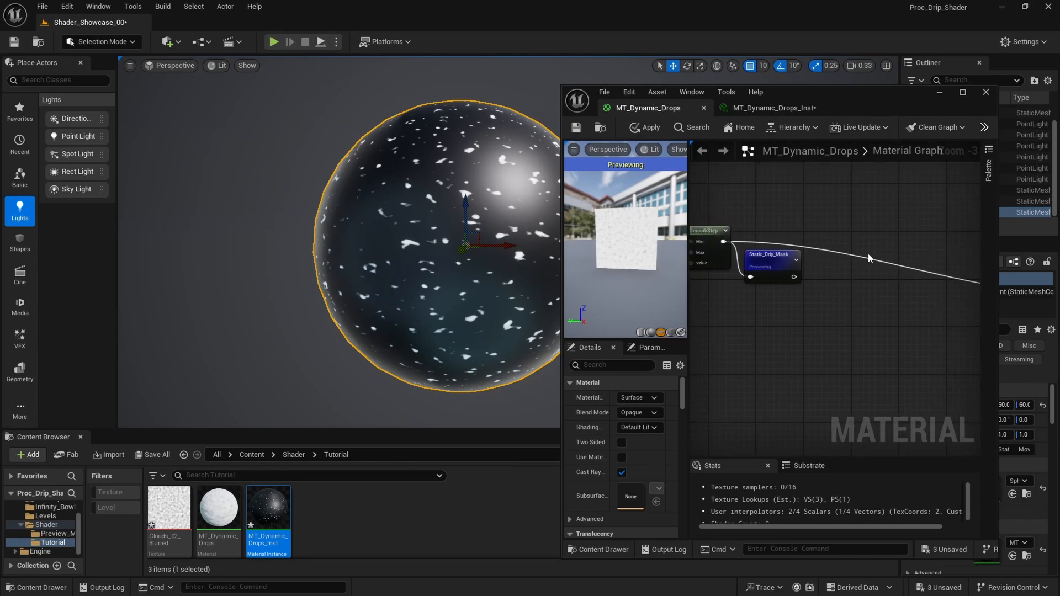
right_click_drag(772, 260, 819, 254)
right_click(819, 254)
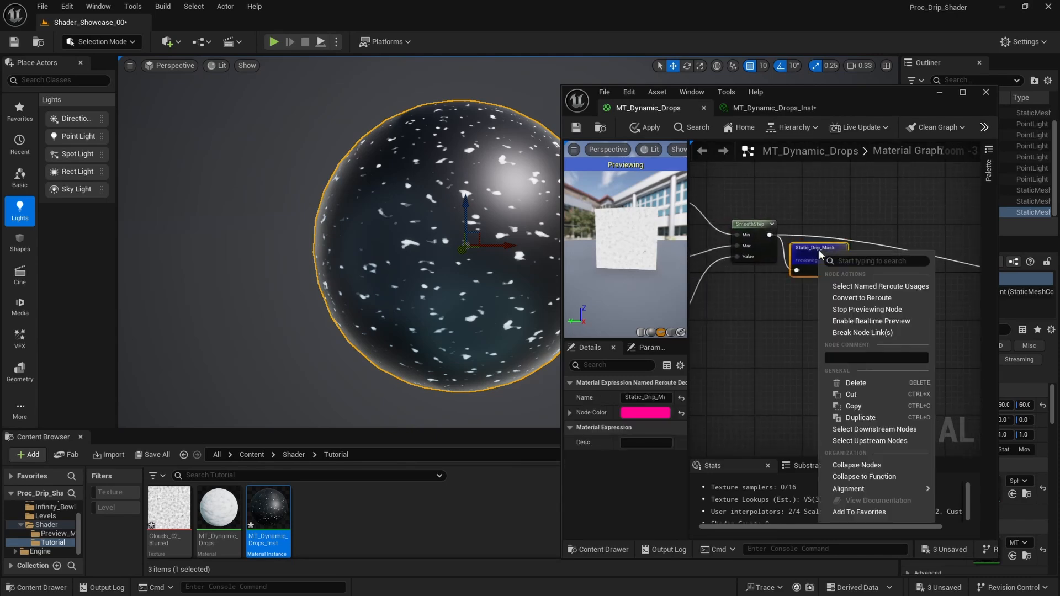
left_click(860, 311)
Maximize the material editor, add a Static_Drip_Mask reroute near the material output and connect it to Base Color.
right_click_drag(851, 293, 691, 256)
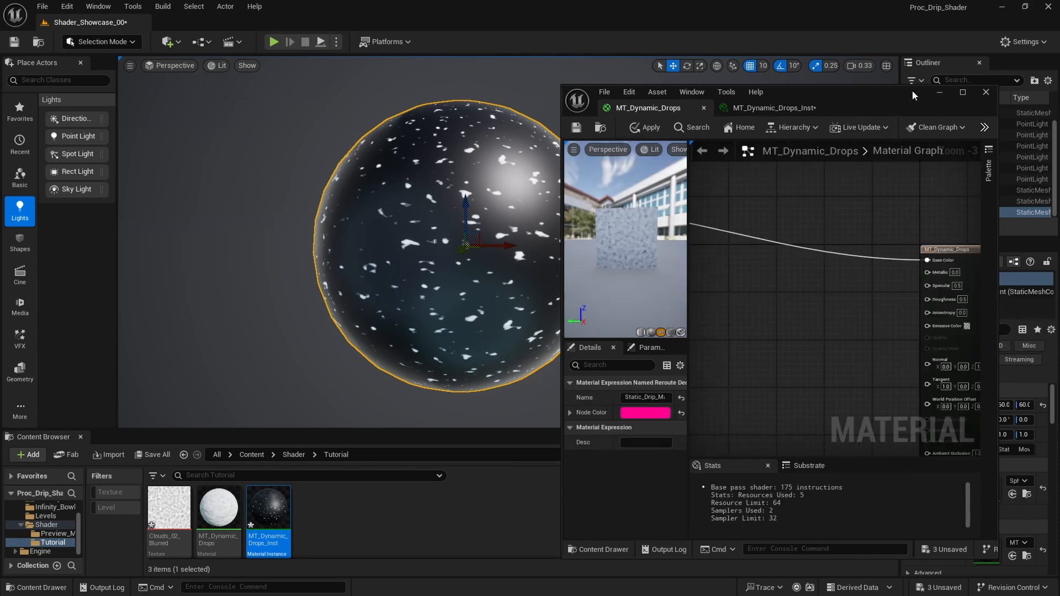
left_click(962, 92)
right_click_drag(461, 246, 644, 277)
right_click(632, 244)
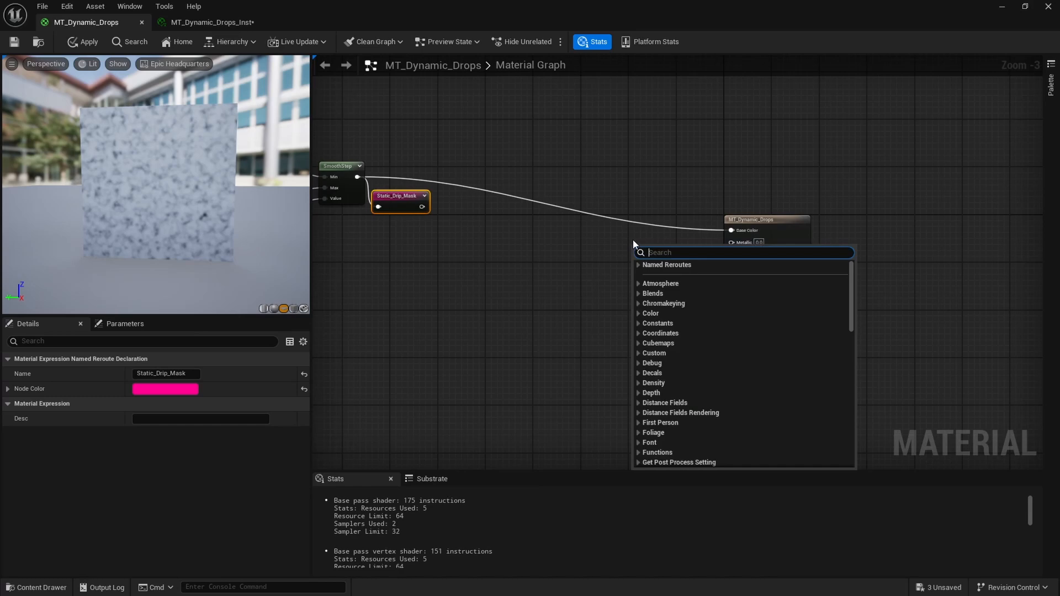
type("stati")
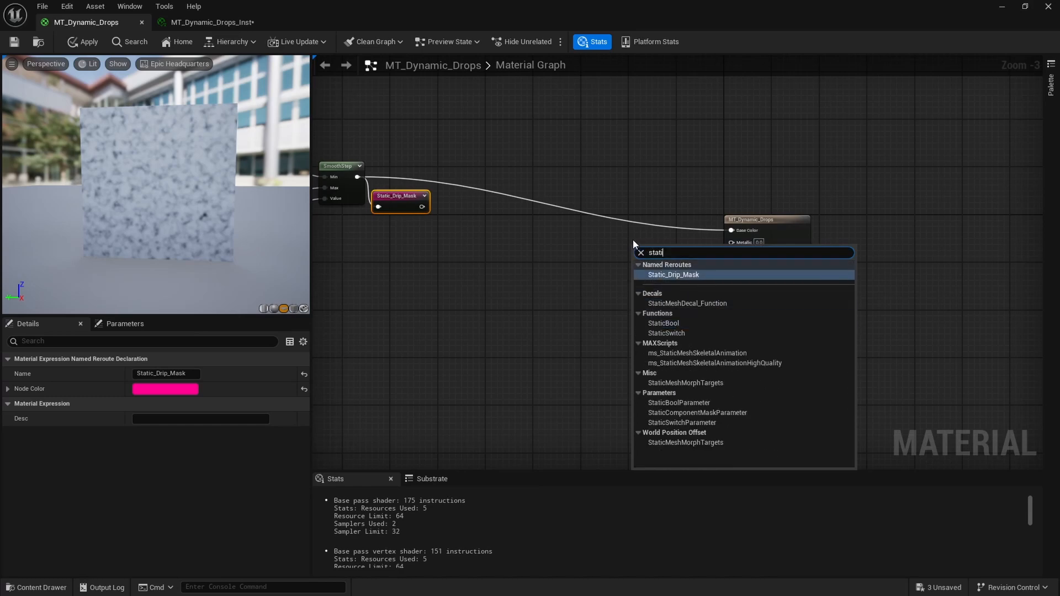
key("Return")
left_click_drag(681, 259, 732, 231)
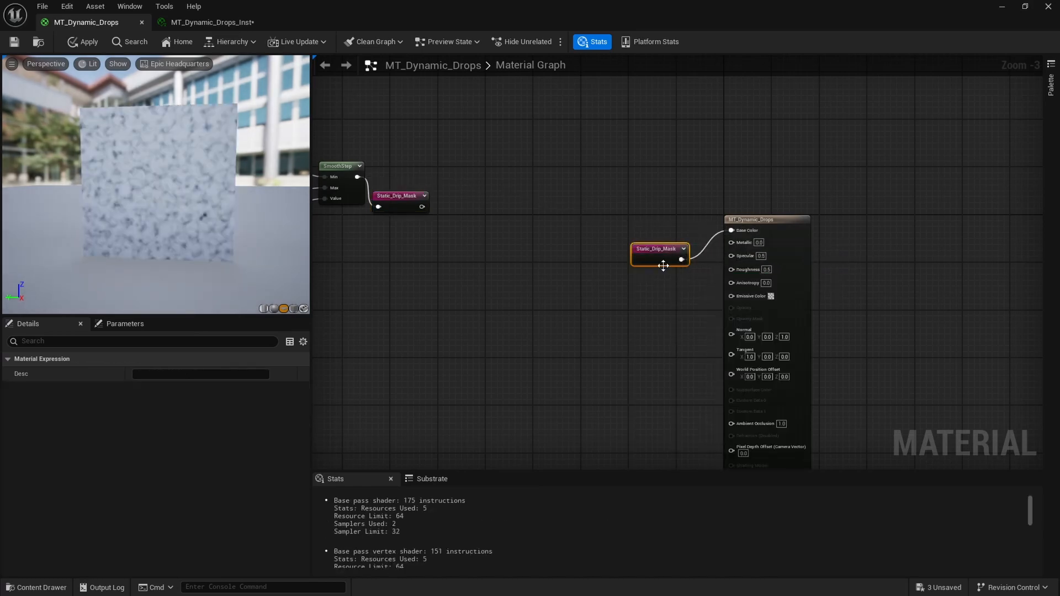
Enclose all the mask nodes, from TexCoord to Static_Drip_Mask, in a comment titled Static_Drops.
double_click(668, 237)
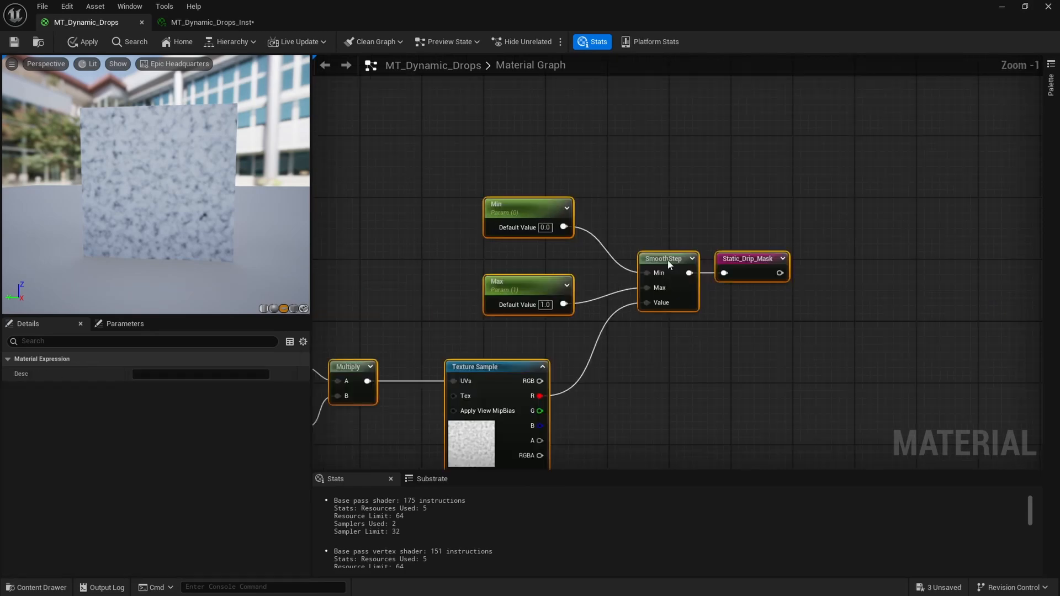
right_click(669, 264)
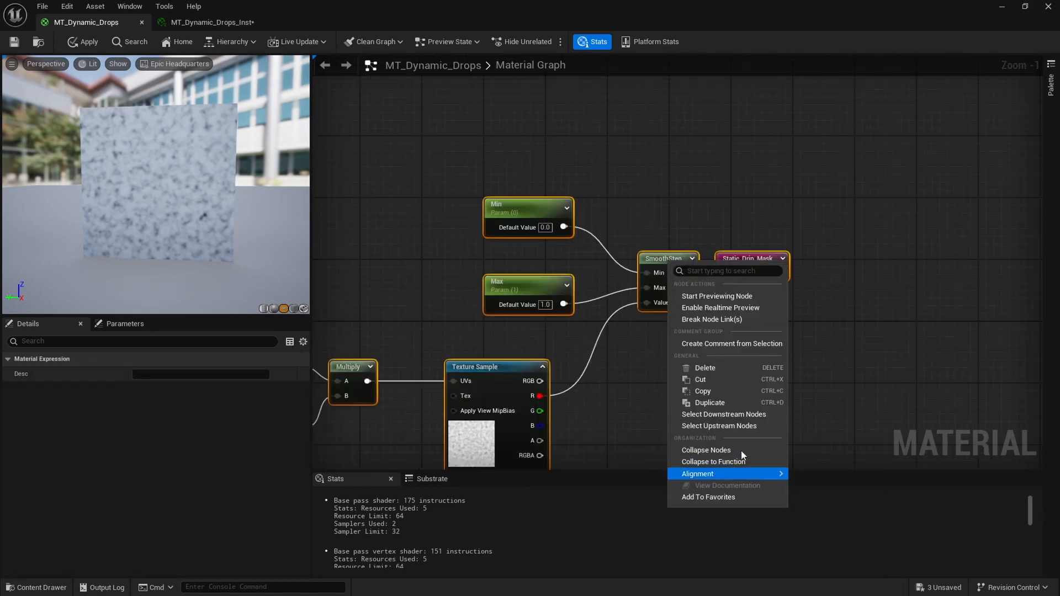
left_click(728, 345)
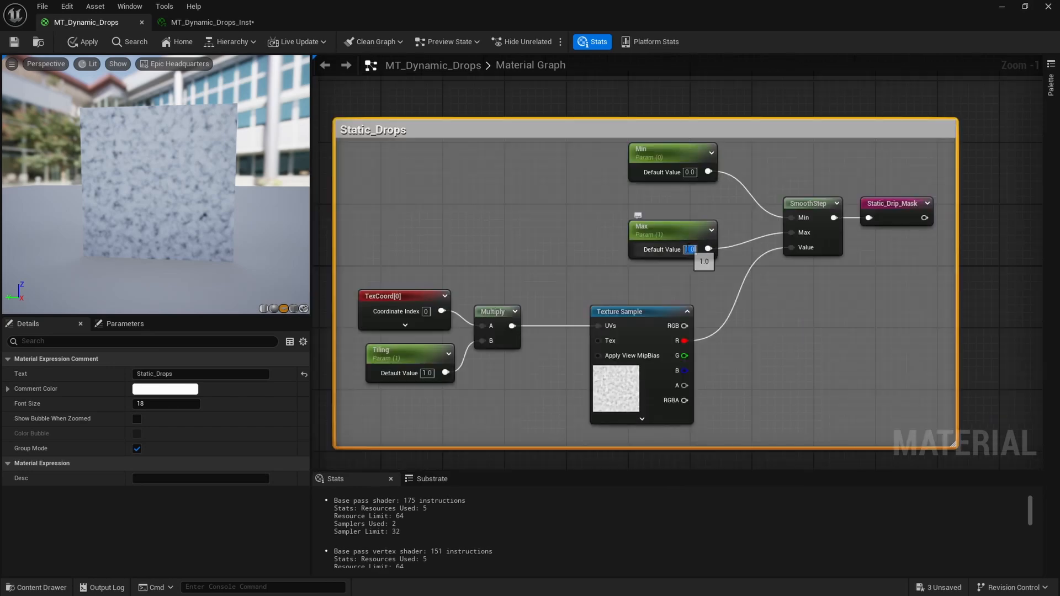
Set the default values of the Max parameter to 0.95 and Min to 0.85, and apply the material changes.
key("BackSpace")
type("0.95")
key("Return")
left_click(690, 172)
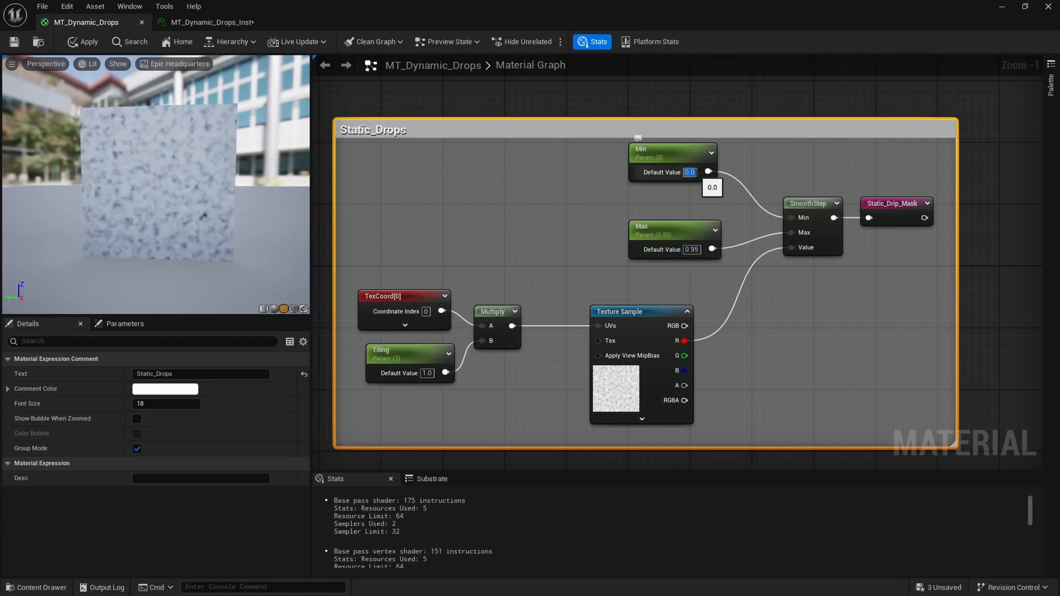
type("0.85")
key("Return")
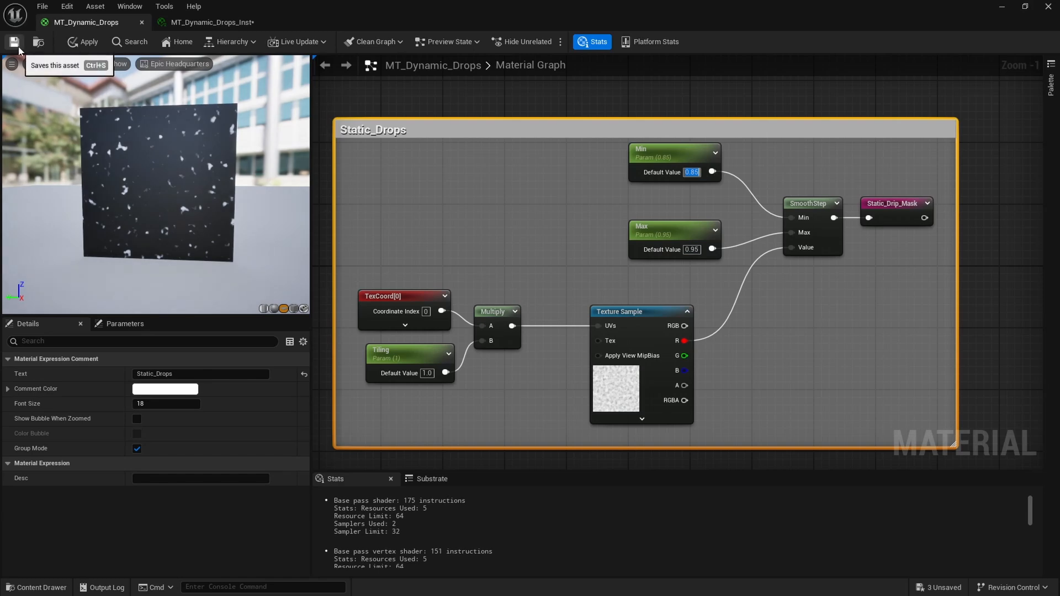
left_click(83, 42)
Duplicate the Static_Drops comment with all its nodes and place the copy below the original.
scroll(455, 297, "down", 4)
left_click_drag(747, 114, 751, 111)
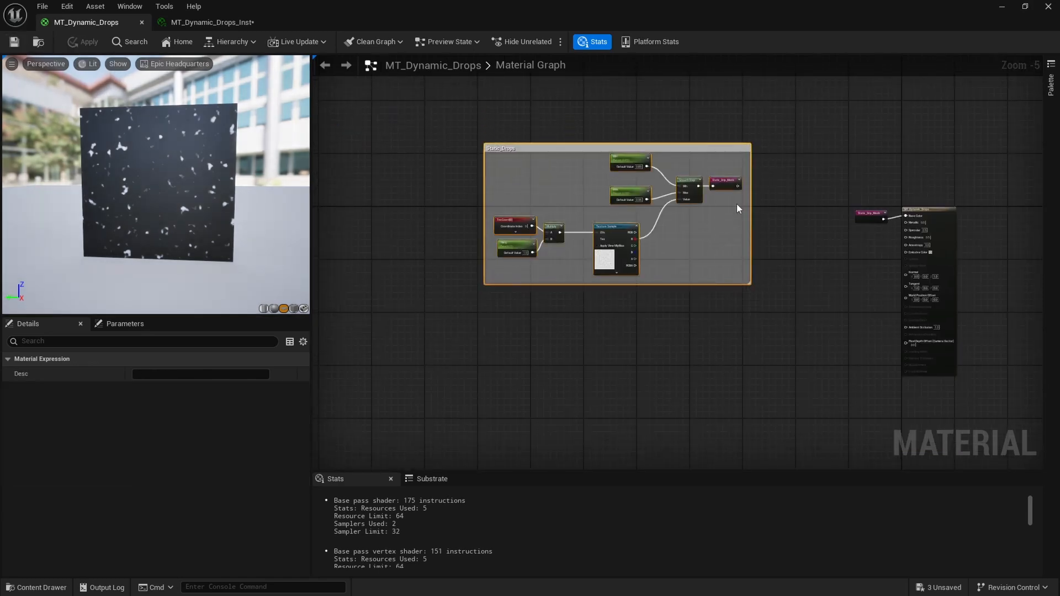
left_click_drag(454, 298, 793, 70)
right_click_drag(622, 367, 544, 256)
key("ctrl+d")
left_click_drag(555, 232, 634, 211)
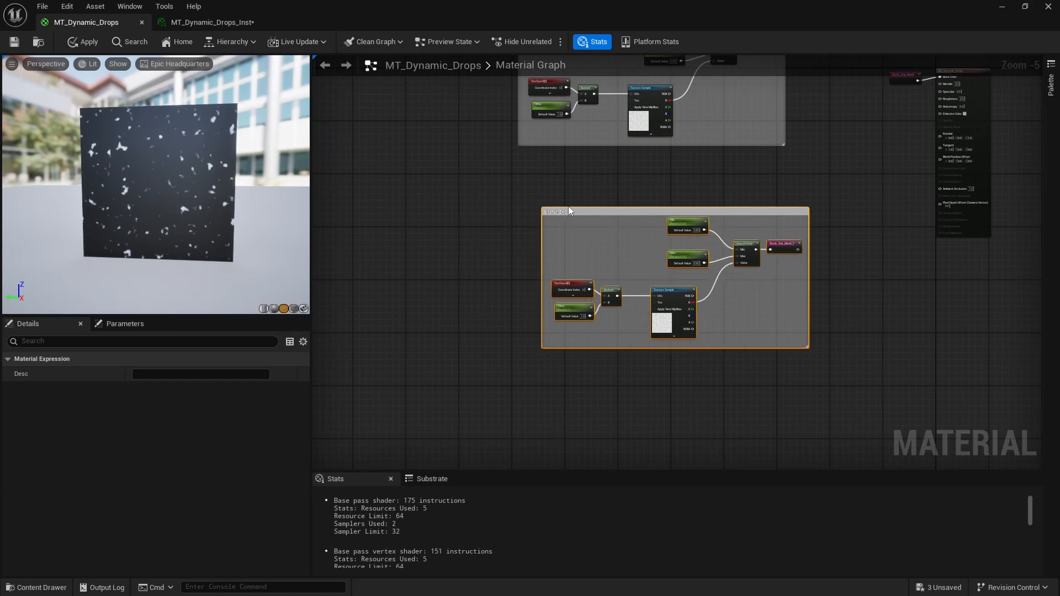
Rename the duplicated comment to Dynamic_Drops.
scroll(559, 203, "up", 3)
double_click(548, 222)
left_click_drag(559, 222, 518, 221)
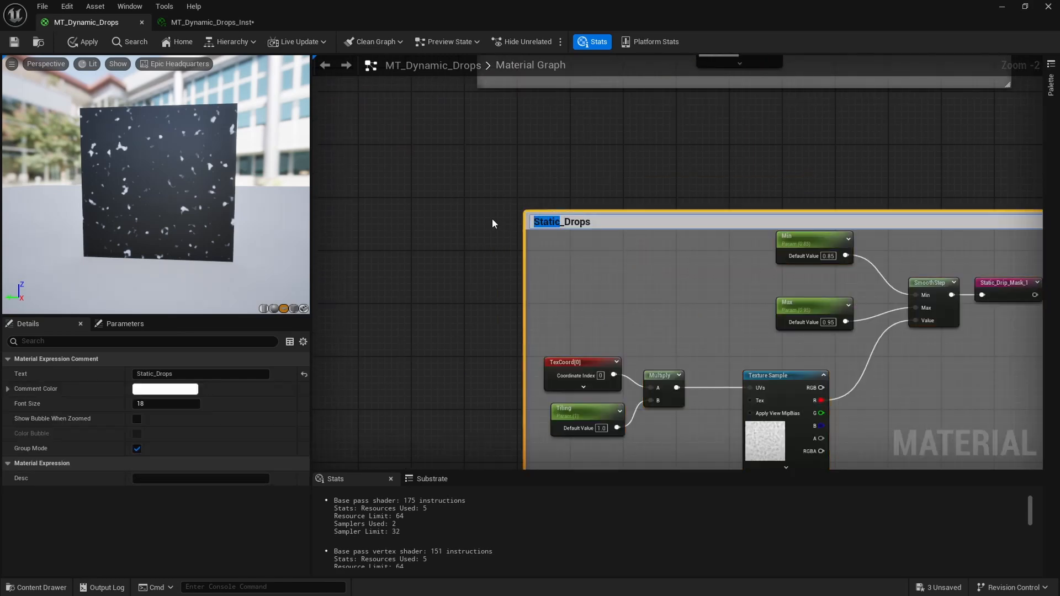
type("Dynamic")
key("Return")
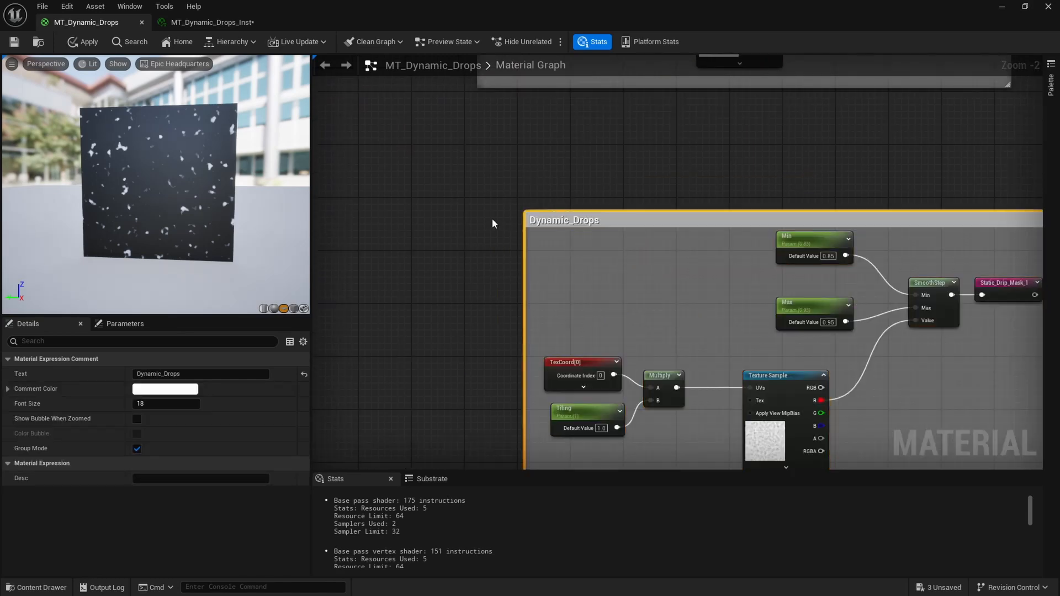
Rename the Tiling parameter in the Static_Drops group to Static_Tiling.
right_click_drag(558, 130, 533, 288)
left_click(498, 169)
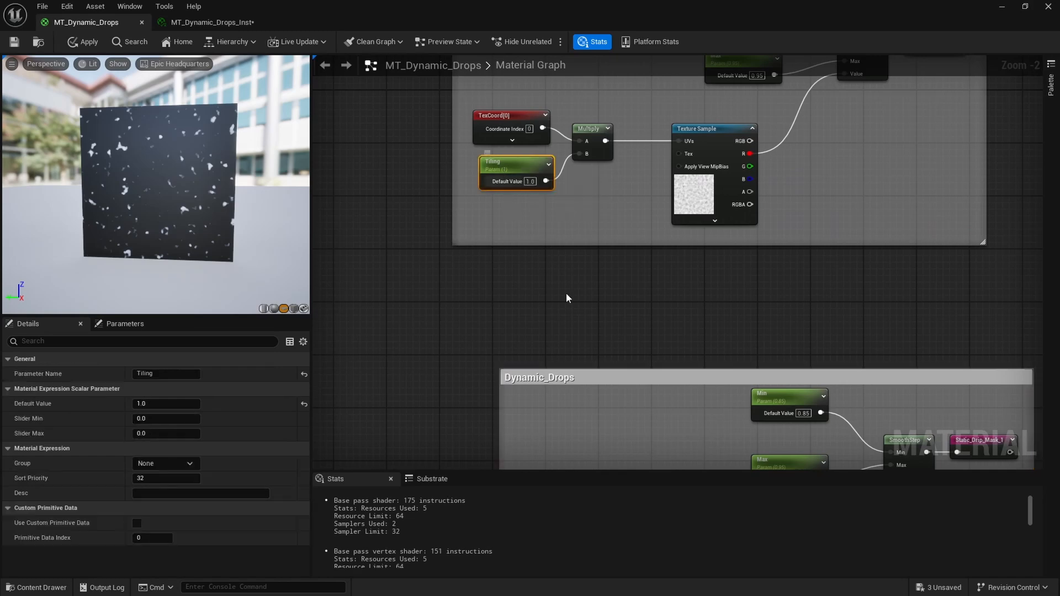
scroll(565, 293, "down", 2)
scroll(541, 325, "up", 2)
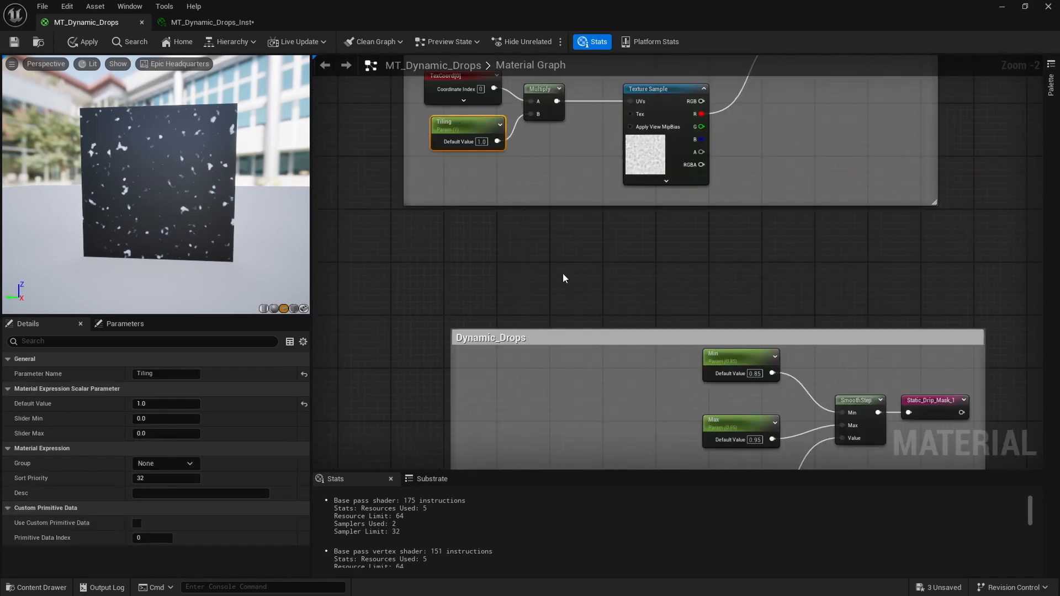
scroll(562, 273, "down", 2)
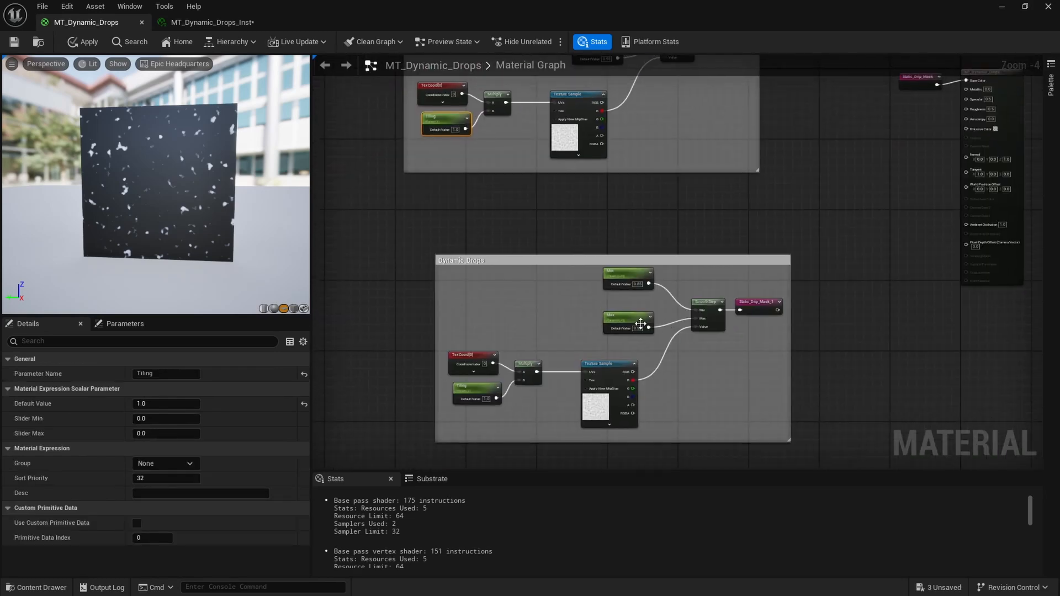
right_click_drag(473, 231, 556, 322)
scroll(536, 220, "up", 2)
right_click_drag(534, 220, 546, 300)
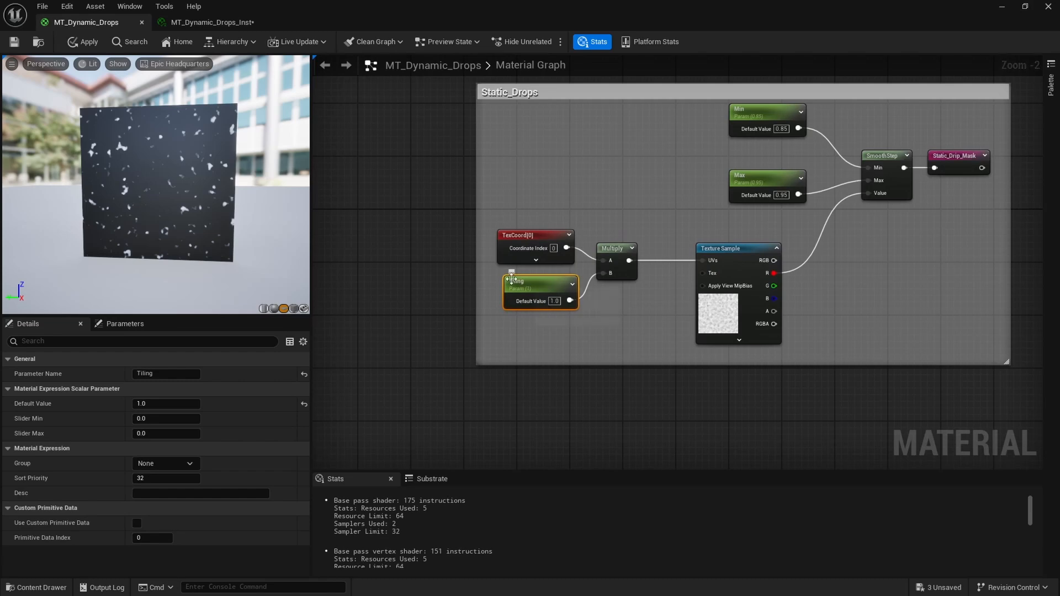
left_click(138, 373)
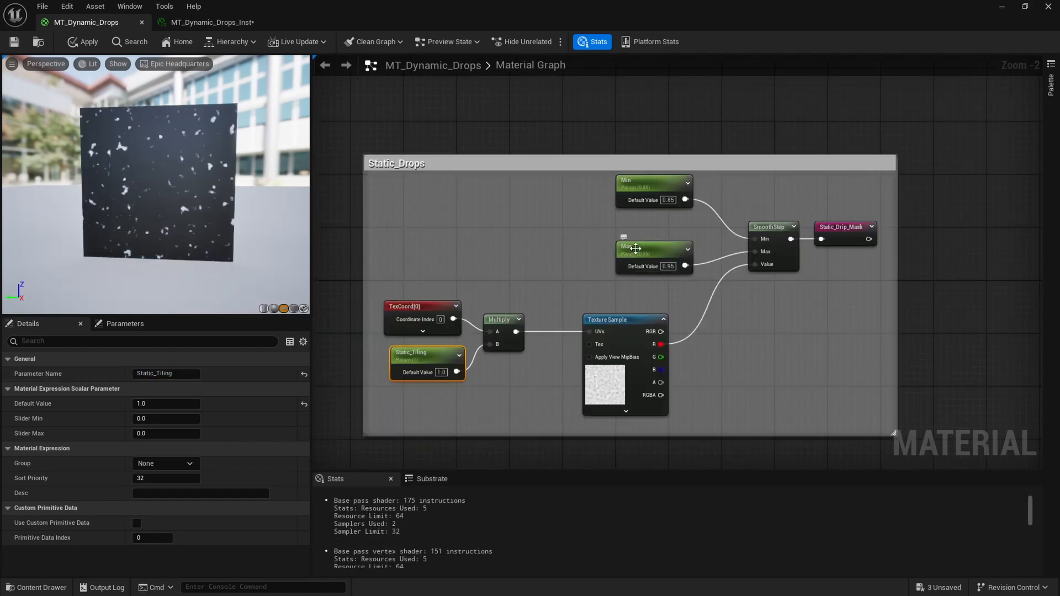
Rename the Min and Max parameters in the Static_Drops group to Static_Min and Static_Max.
left_click(633, 247)
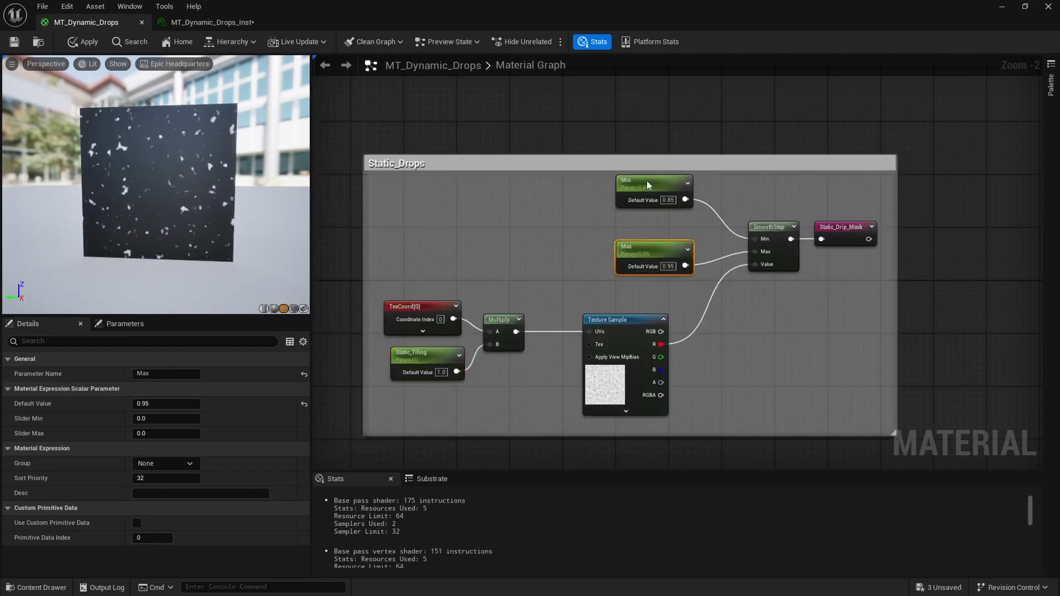
left_click(649, 185, "shift")
left_click(666, 187)
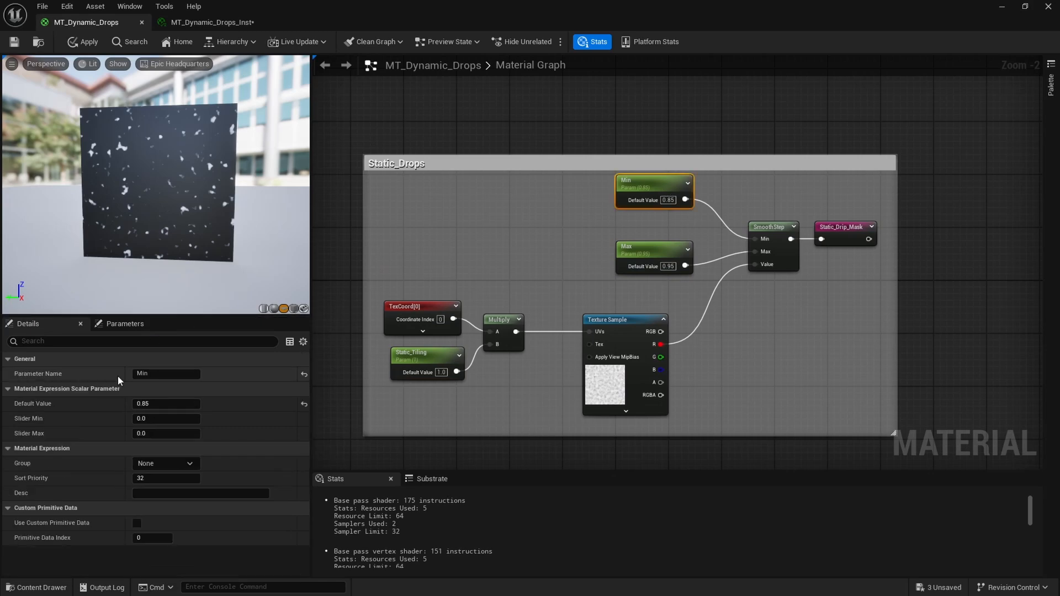
type("S")
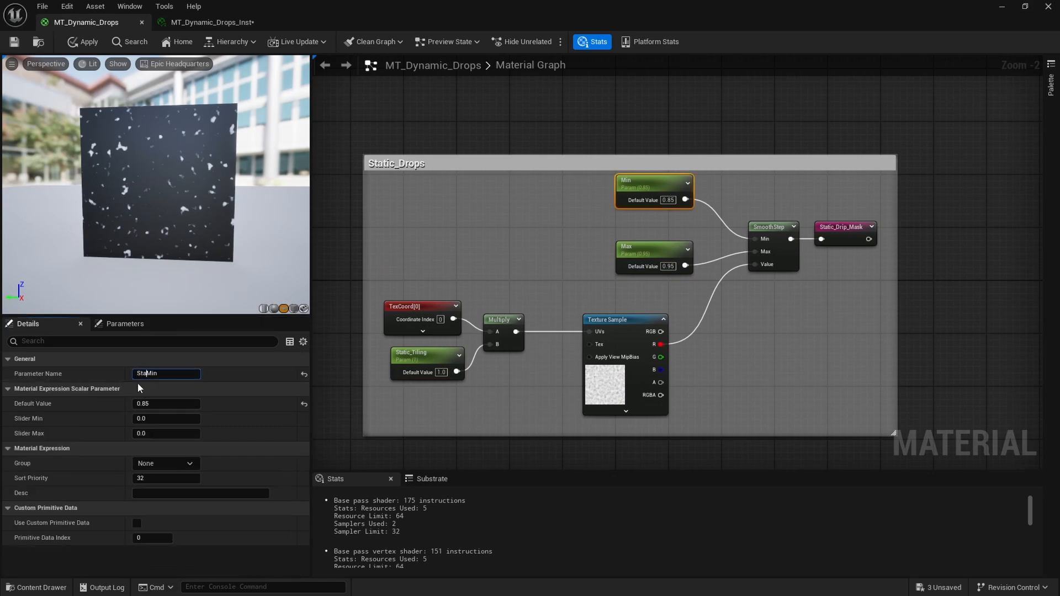
type("ta")
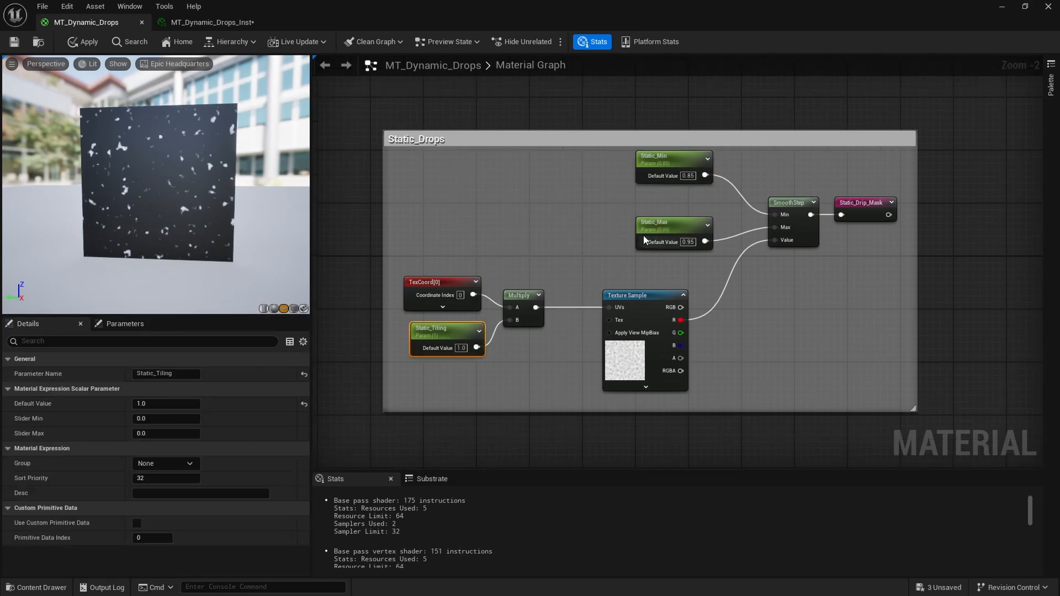
Assign the Static_Tiling, Static_Min and Static_Max parameters to a parameter group named Static_Drops.
left_click(649, 225, "shift")
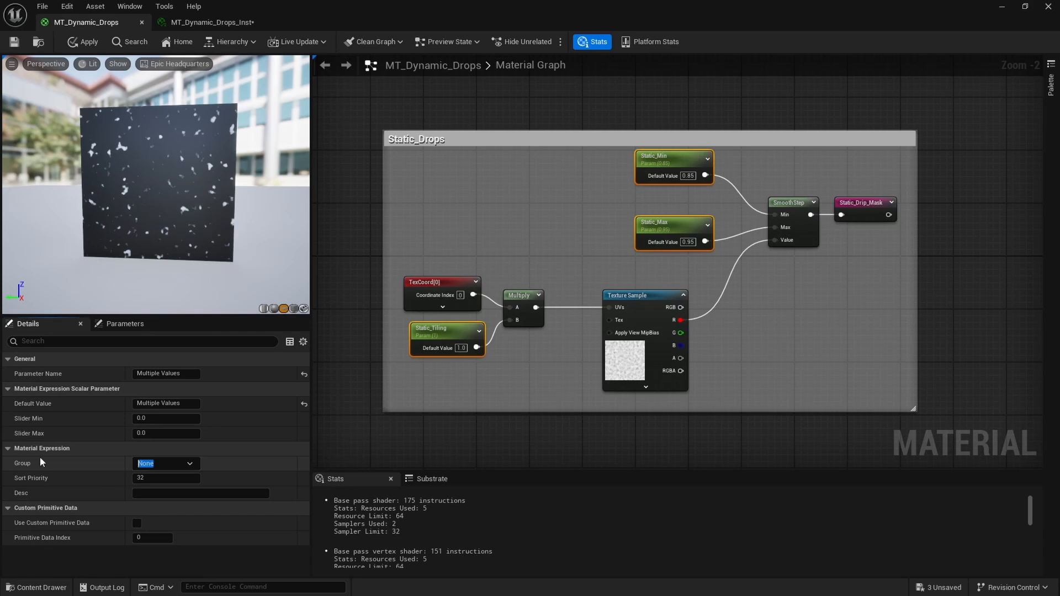
type("Stati")
key("BackSpace")
key("BackSpace")
key("BackSpace")
type("tatic_D")
type("rops")
Rename the three parameters in the Dynamic_Drops comment to Dynamic_Tiling, Dynamic_Min and Dynamic_Max.
right_click_drag(533, 442, 557, 124)
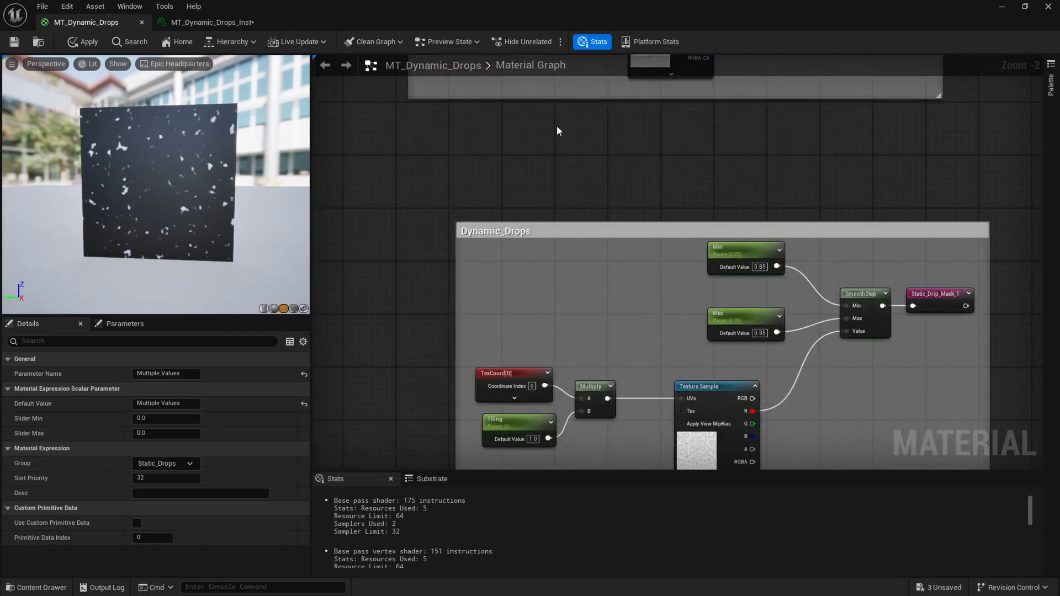
right_click_drag(538, 330, 462, 200)
left_click(444, 296)
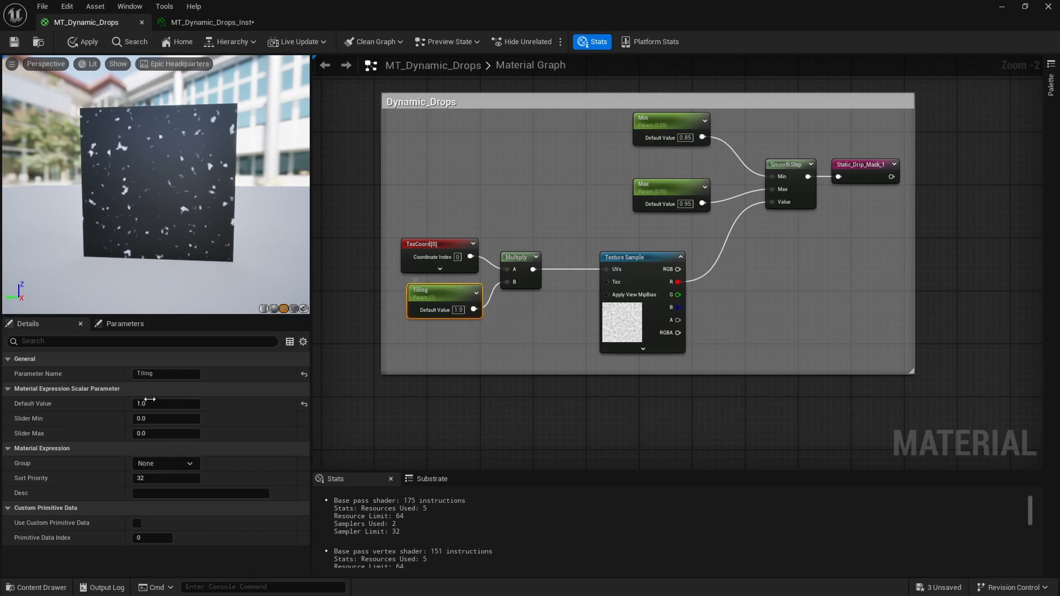
left_click(139, 374)
type("Dynamic_")
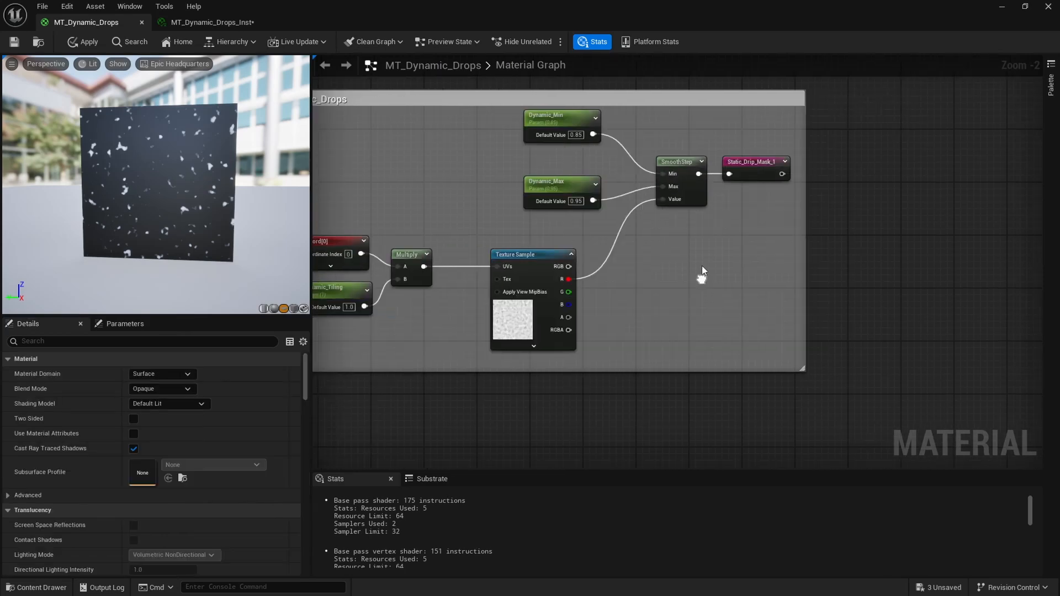
scroll(648, 264, "down", 2)
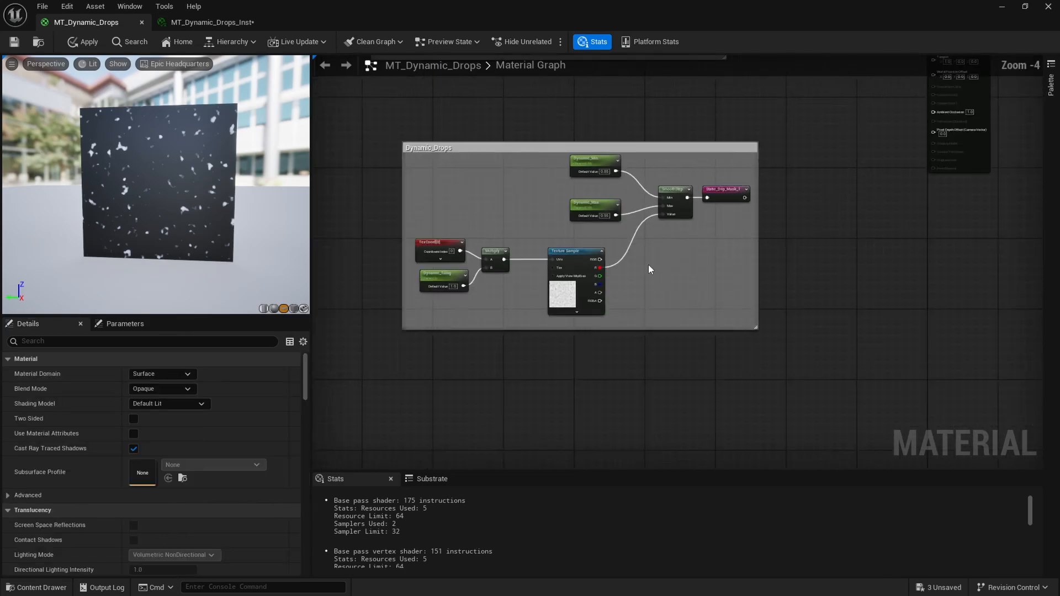
right_click_drag(677, 229, 576, 320)
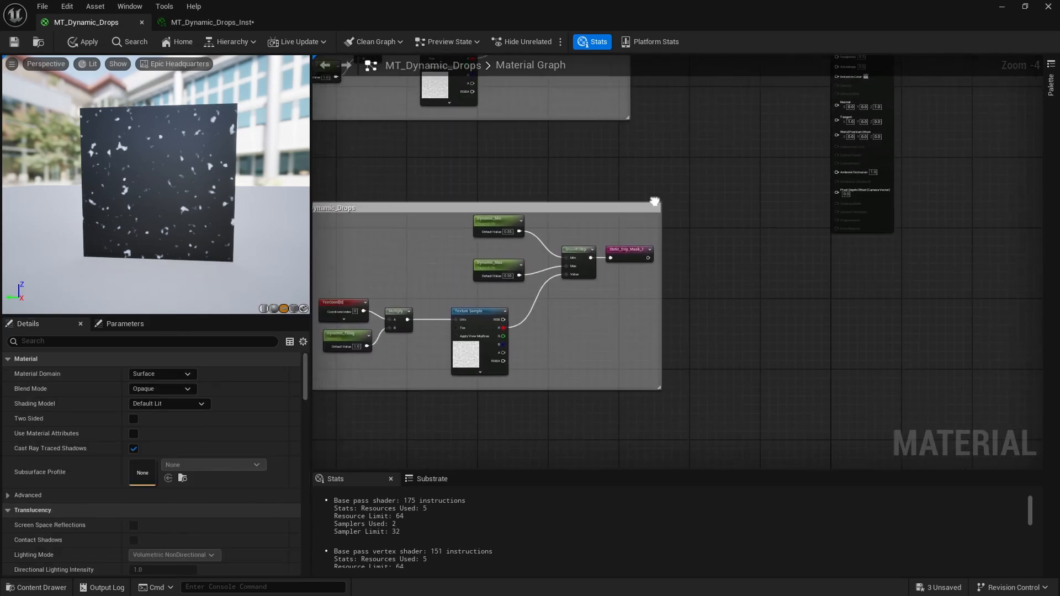
scroll(641, 165, "down", 1)
right_click_drag(642, 165, 617, 274)
scroll(716, 230, "up", 2)
right_click(627, 250)
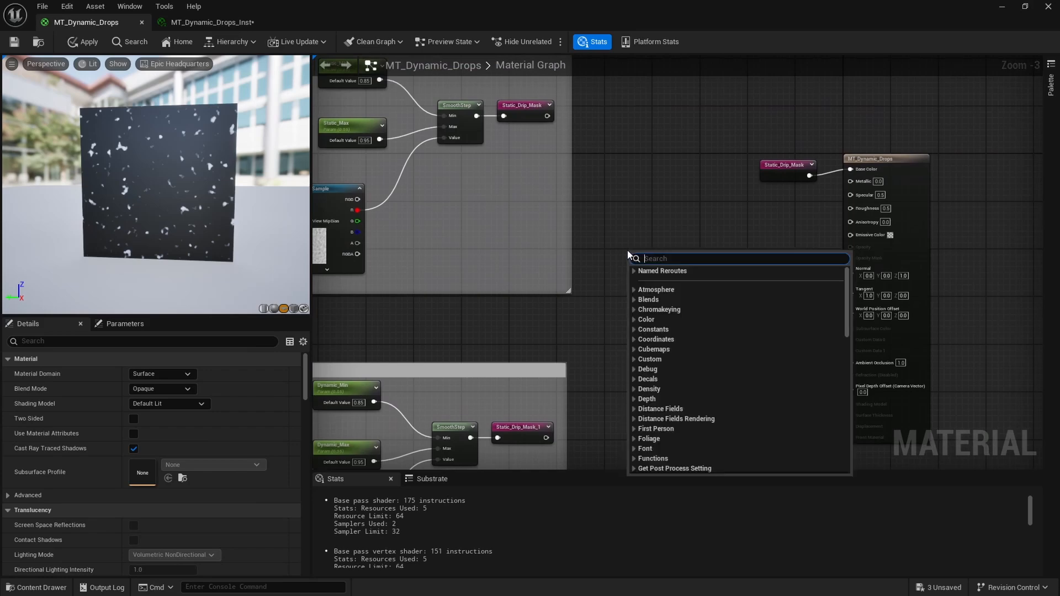
left_click(509, 296)
Add a named reroute declaration node called Dynamic_Drip_Mask inside the Dynamic_Drops comment, below Static_Drip_Mask_1.
right_click_drag(546, 343, 574, 227)
right_click(522, 358)
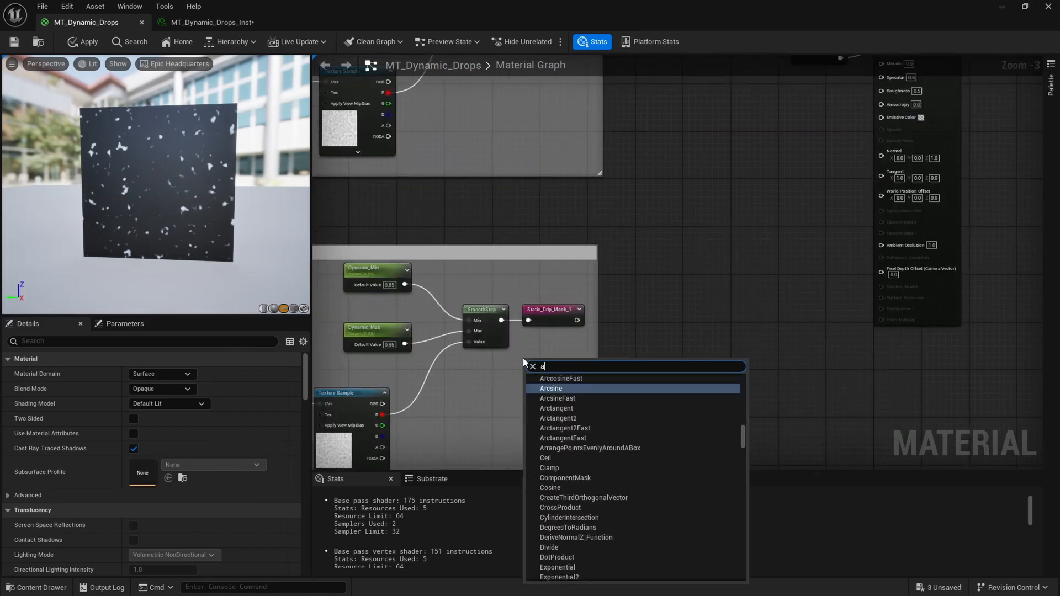
type("add name")
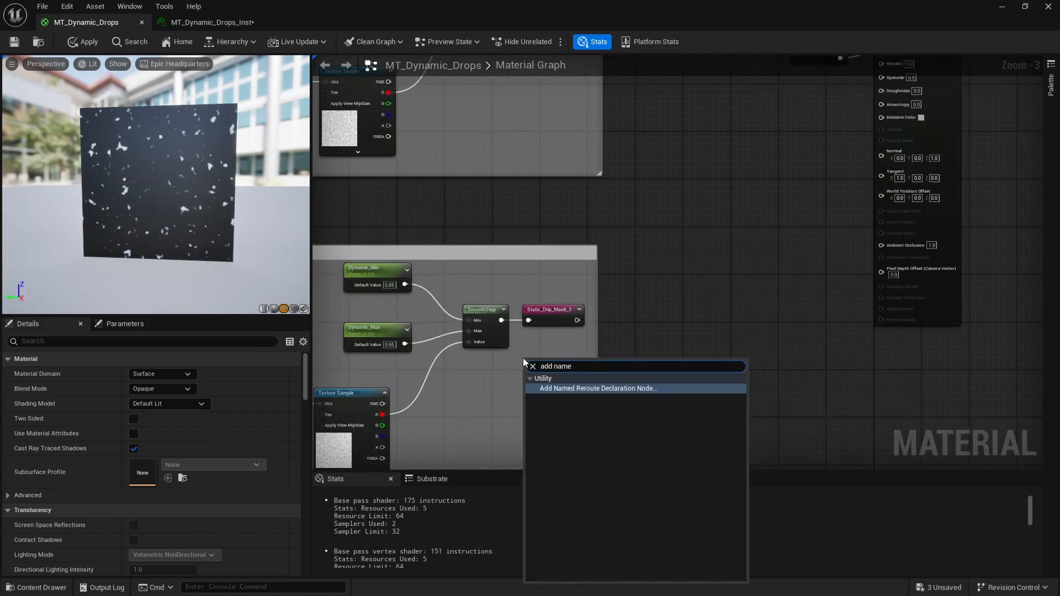
key("Return")
scroll(533, 362, "up", 2)
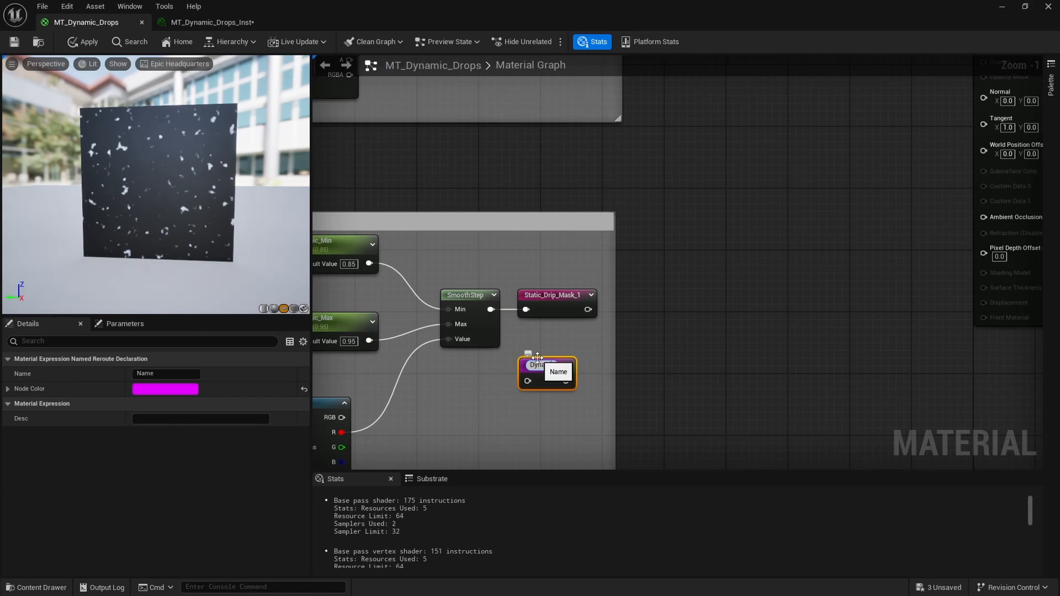
type("Dynamic_Drip_M")
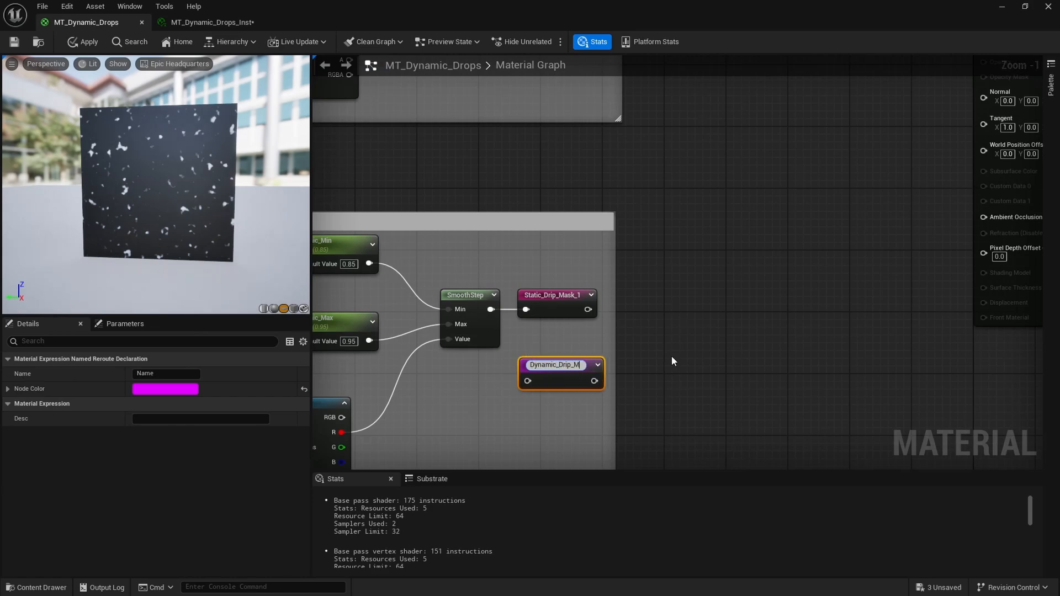
type("ask")
key("Return")
Connect the dynamic SmoothStep output to Dynamic_Drip_Mask and delete the leftover Static_Drip_Mask_1 node.
left_click_drag(490, 309, 527, 377)
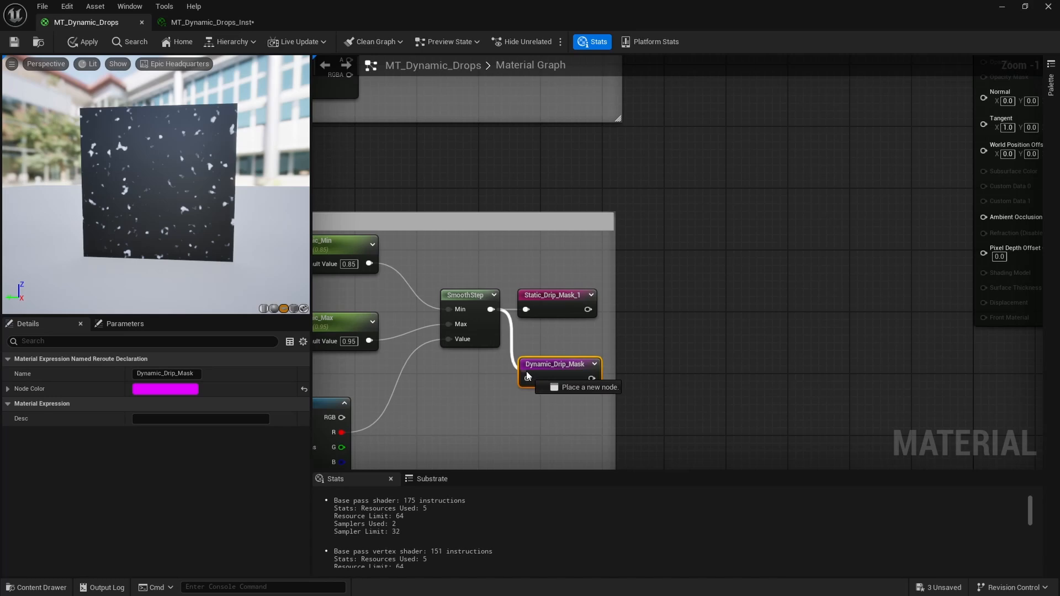
left_click(544, 299)
key("Delete")
Create an Add node near the material output and feed the Static_Drip_Mask reroute into its A input.
key("Home")
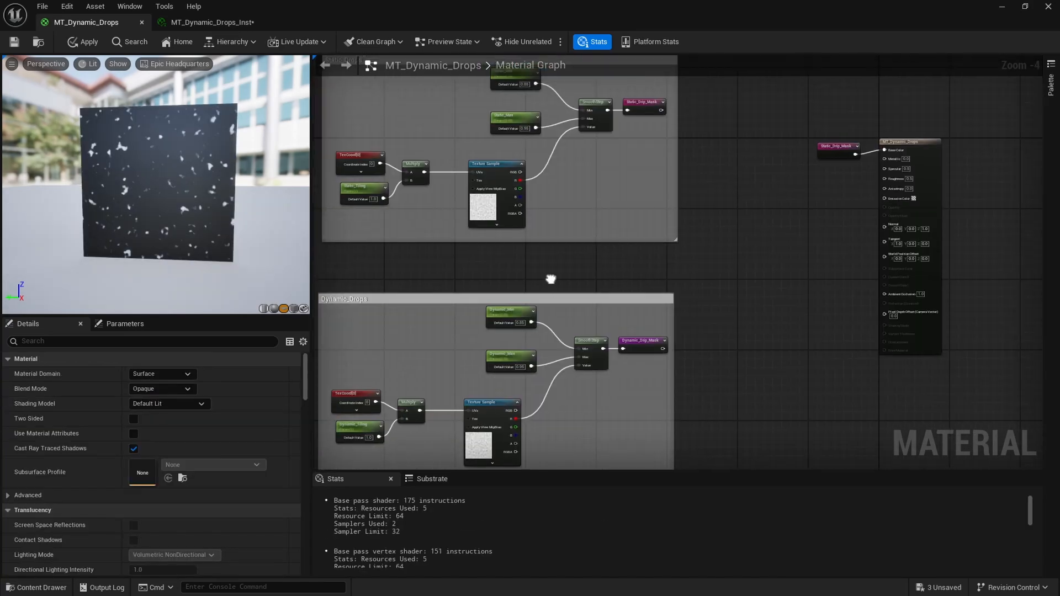
right_click(655, 266)
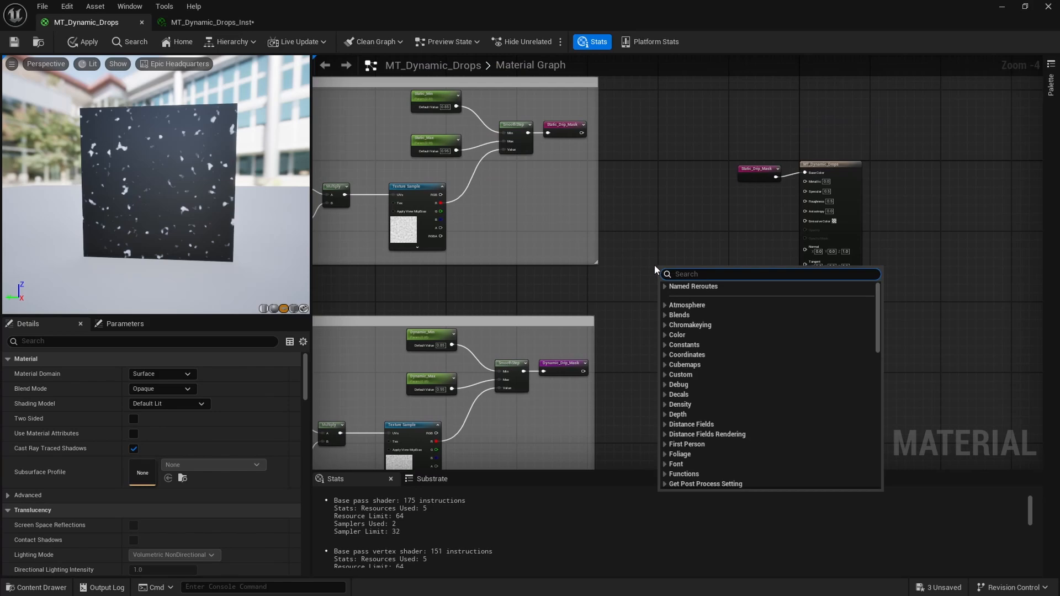
type("add")
key("Return")
left_click_drag(665, 271, 729, 208)
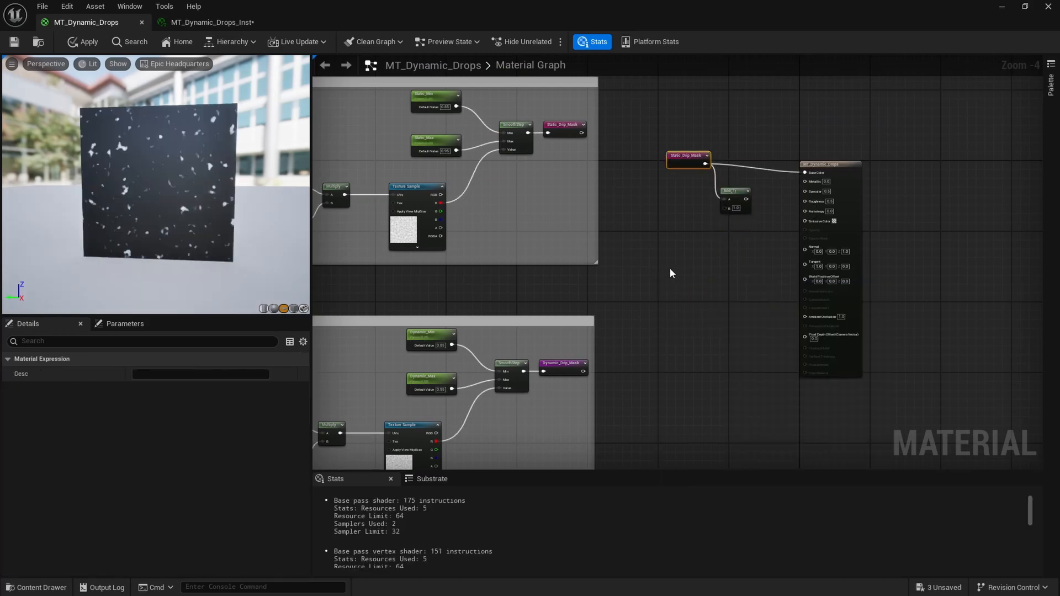
Place a Dynamic_Drip_Mask reroute node beneath Static_Drip_Mask and connect it to the Add node's B input.
right_click_drag(714, 244, 624, 281)
scroll(588, 302, "up", 2)
right_click(595, 254)
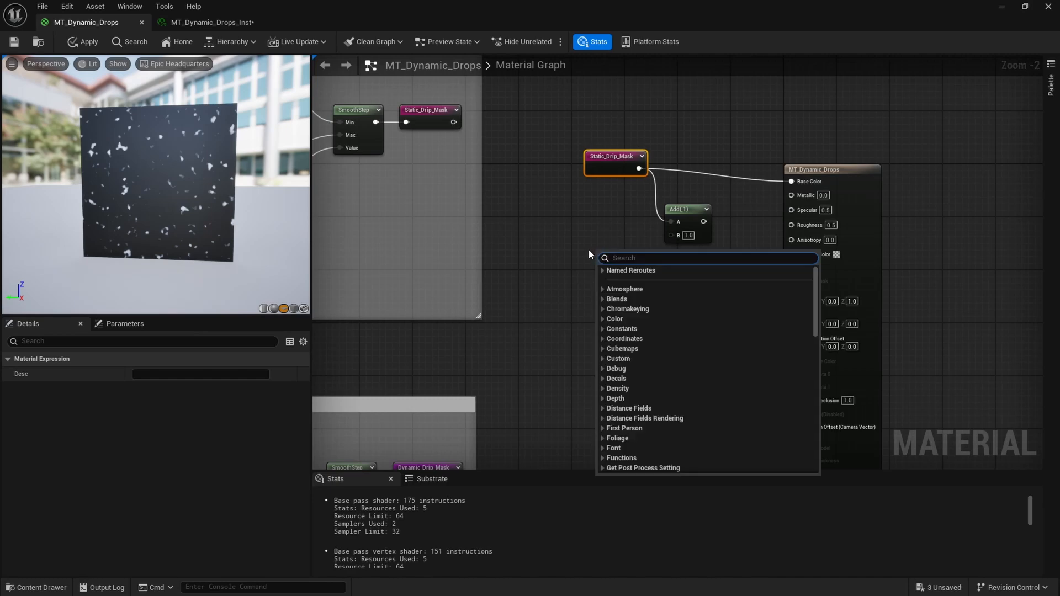
type("dynamic")
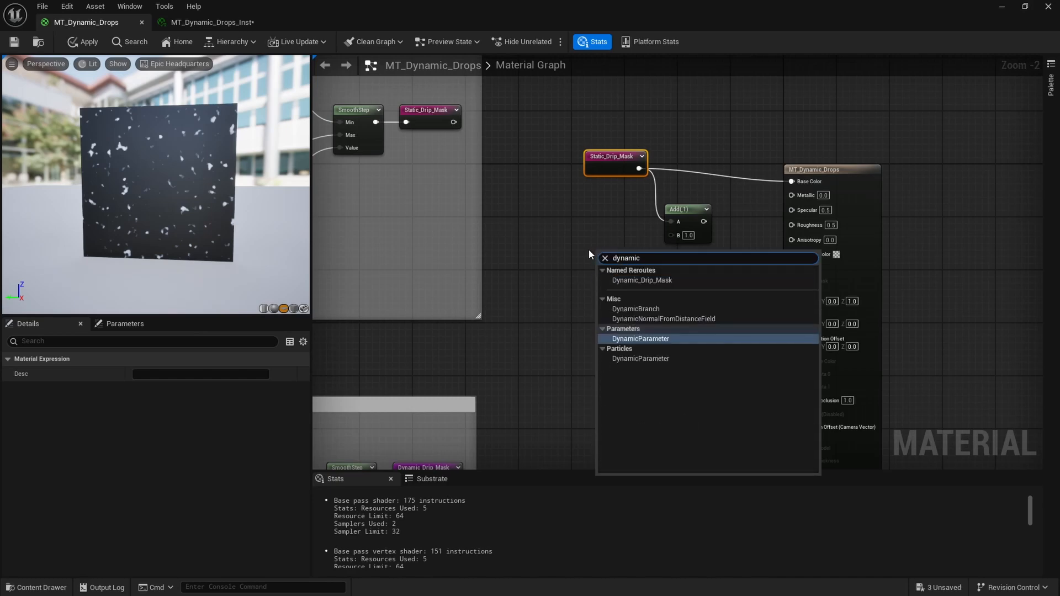
left_click(642, 280)
left_click_drag(658, 267, 672, 235)
Connect the Add node's output to the material's Base Color and save the material.
left_click_drag(691, 222, 791, 181)
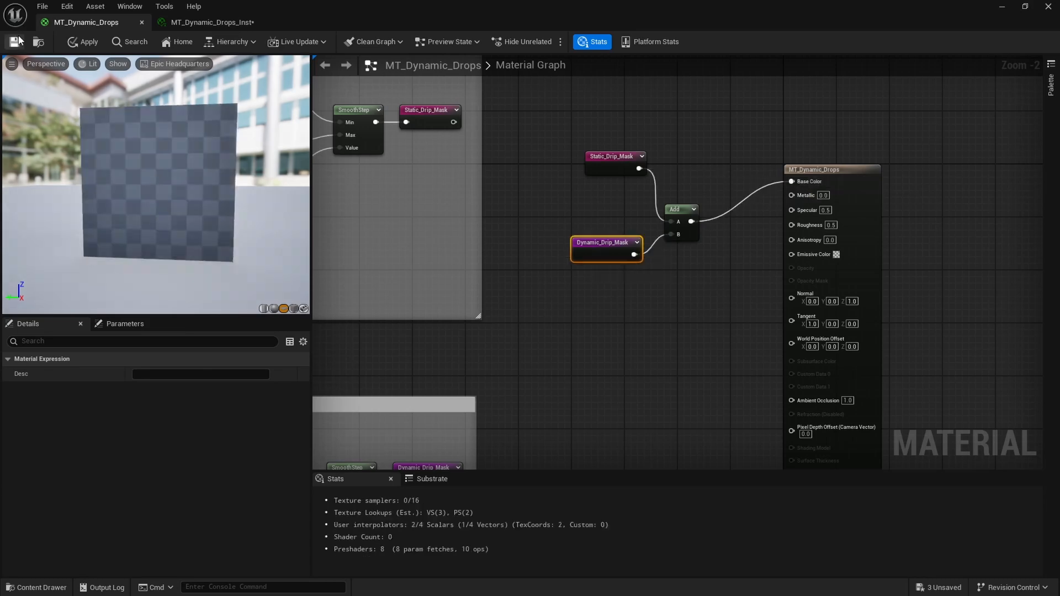
left_click(14, 41)
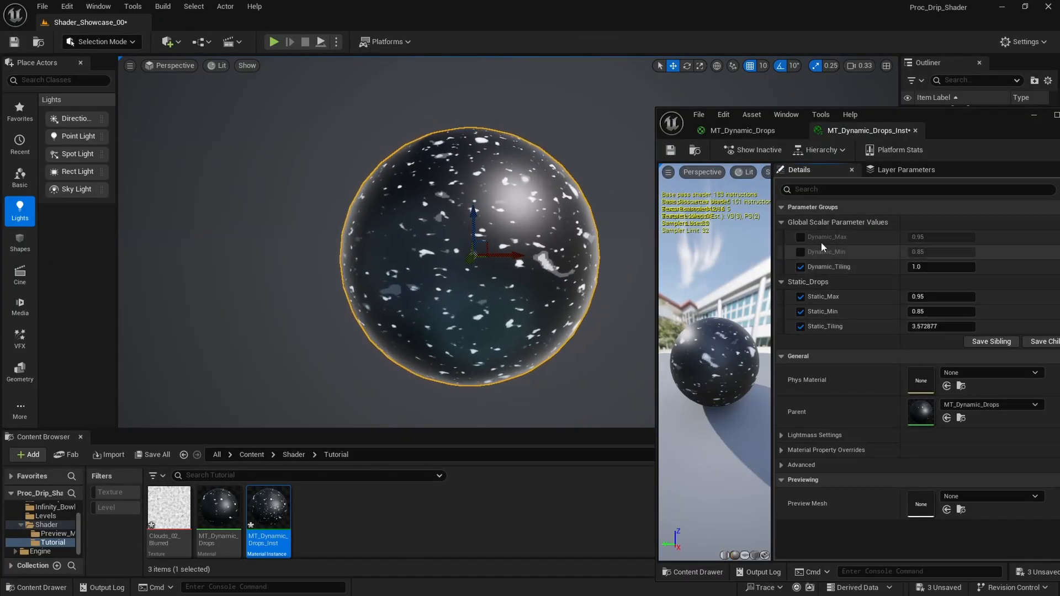
Raise Dynamic_Tiling to about 1.96 in the material instance MT_Dynamic_Drops_Inst.
left_click_drag(938, 267, 983, 267)
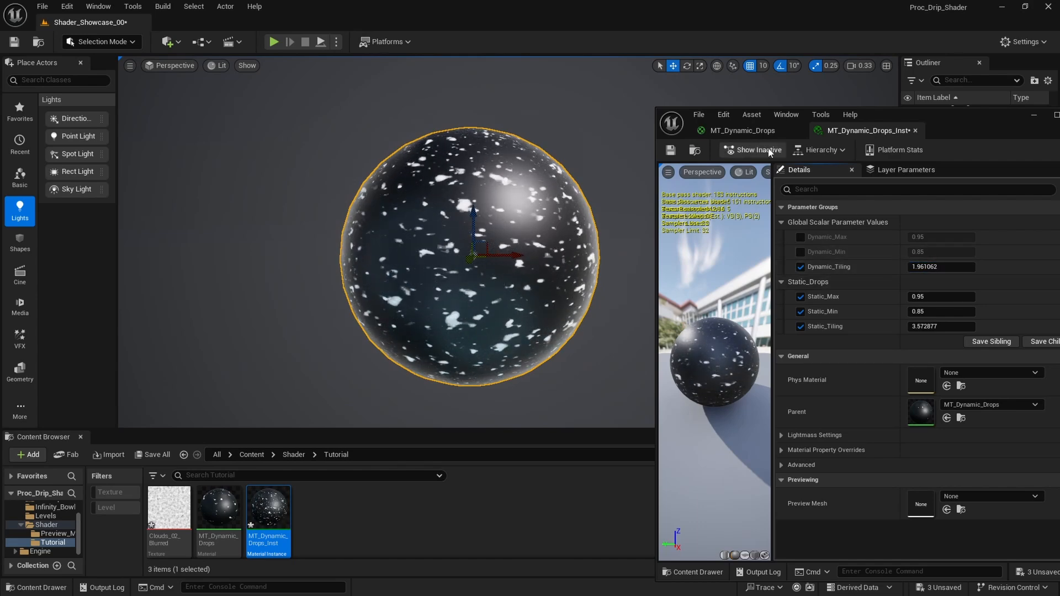
In the MT_Dynamic_Drops material, assign Dynamic_Tiling, Dynamic_Min and Dynamic_Max to a parameter group named Dynamic_Drops.
left_click(742, 130)
left_click_drag(898, 113, 613, 113)
double_click(614, 113)
scroll(631, 250, "down", 5)
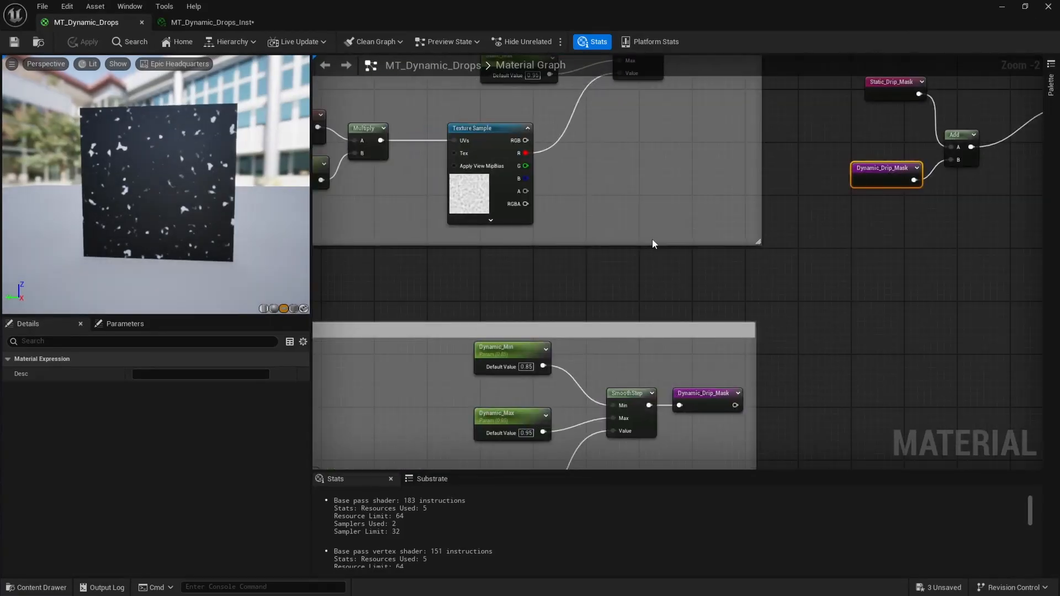
scroll(631, 249, "up", 3)
left_click(679, 224)
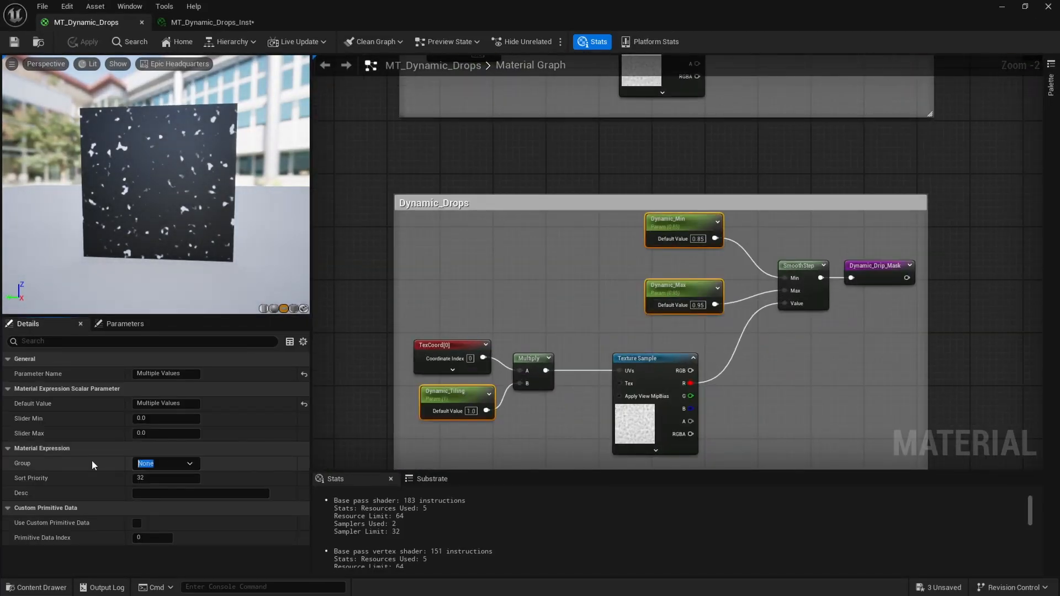
type("Dynamic_")
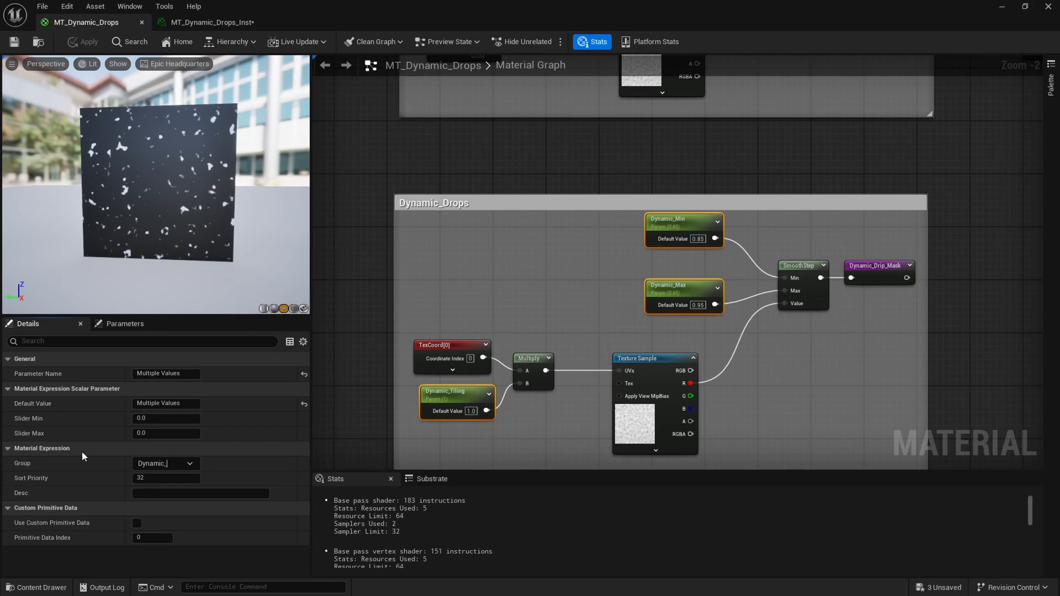
type("Drops")
key("Return")
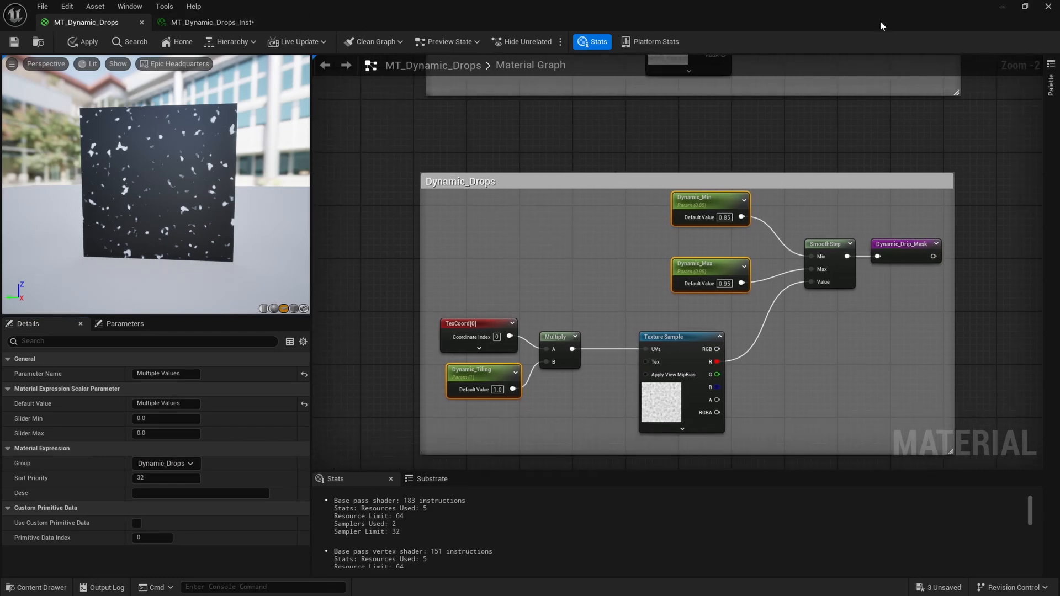
Return to MT_Dynamic_Drops_Inst and adjust its Dynamic_Tiling value while viewing the sphere in the level.
left_click_drag(880, 22, 907, 62)
left_click(905, 61)
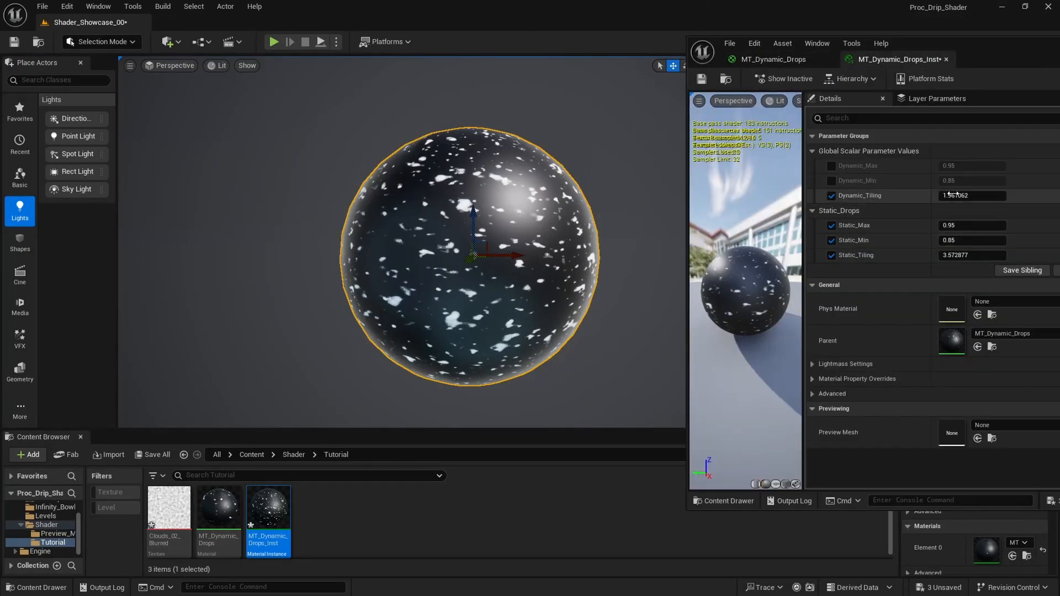
mouse_move(963, 195)
left_mouse_down()
mouse_move(939, 195)
mouse_move(952, 192)
left_mouse_up()
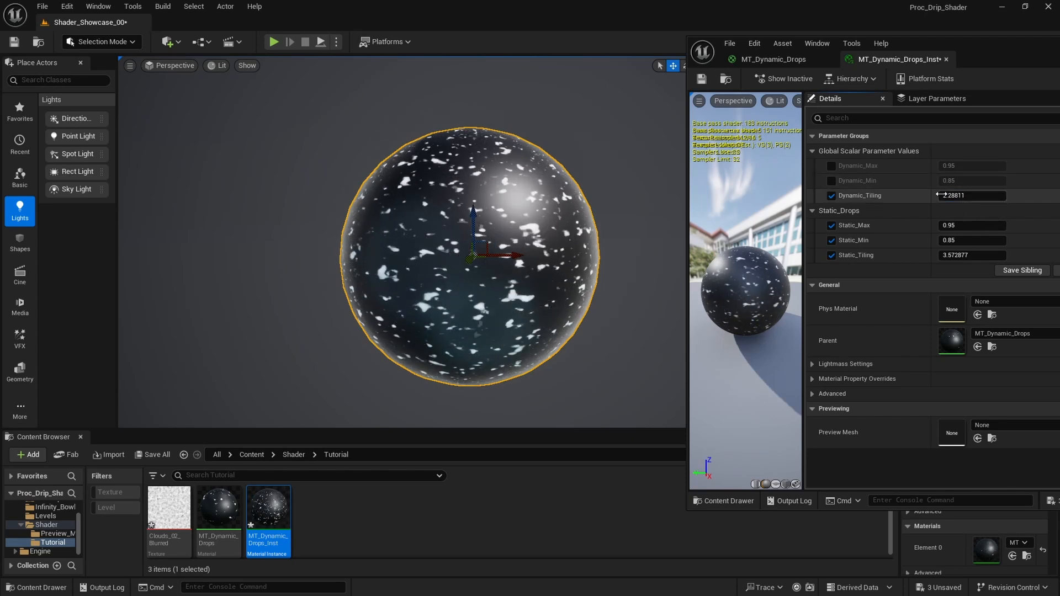
In MT_Dynamic_Drops, move the Dynamic_Tiling parameter clear of the TexCoord node and place a duplicate of it directly below.
left_click(773, 59)
left_click_drag(789, 52, 590, 56)
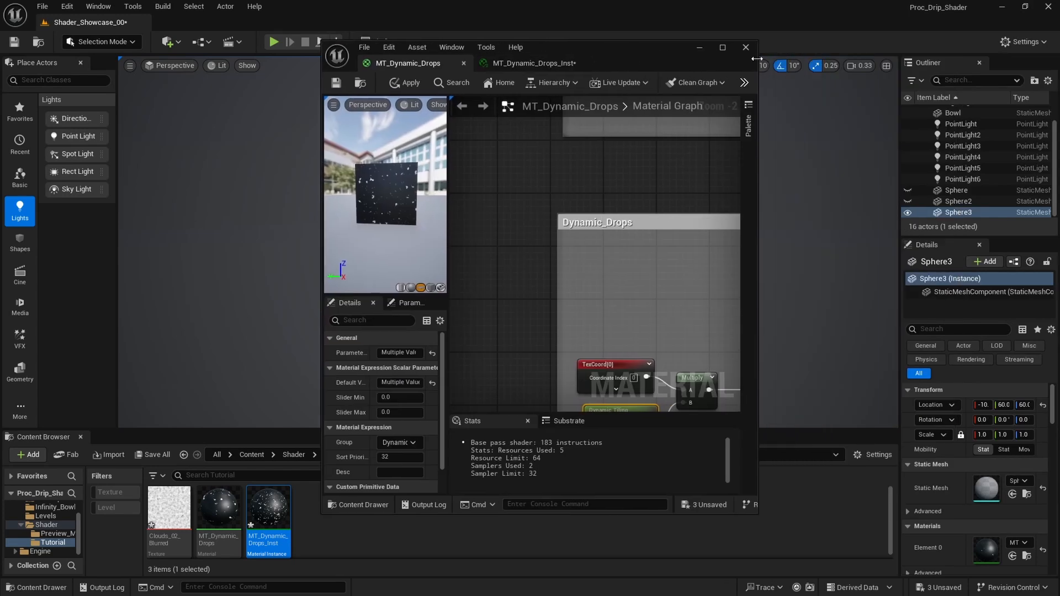
left_click(728, 50)
right_click_drag(479, 236, 547, 157)
scroll(521, 174, "down", 2)
right_click_drag(445, 198, 478, 199)
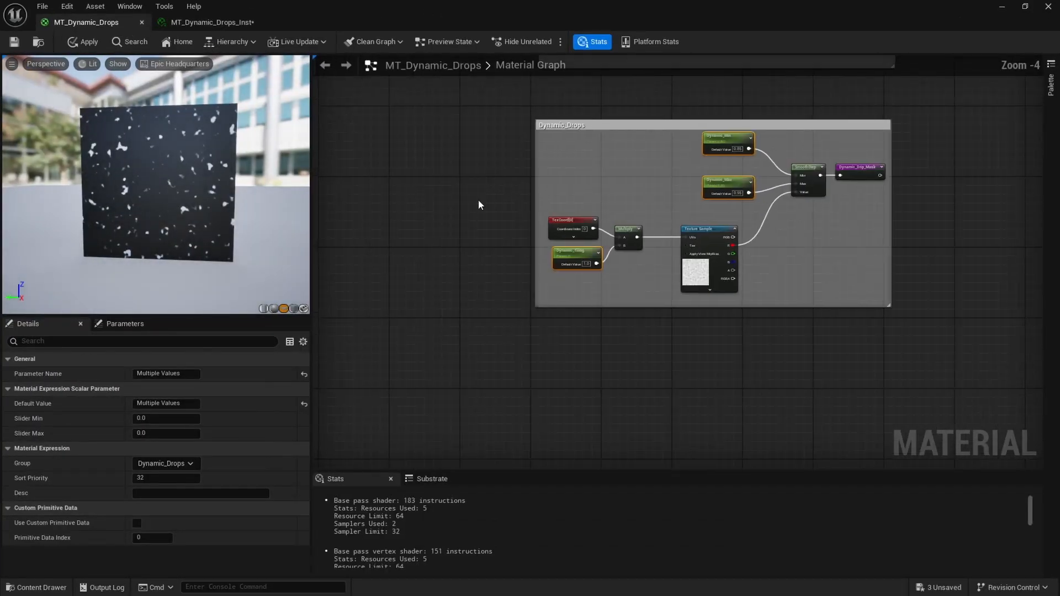
scroll(470, 213, "up", 1)
right_click_drag(442, 232, 455, 247)
right_click_drag(557, 266, 478, 261)
right_click(530, 312)
left_click(526, 297)
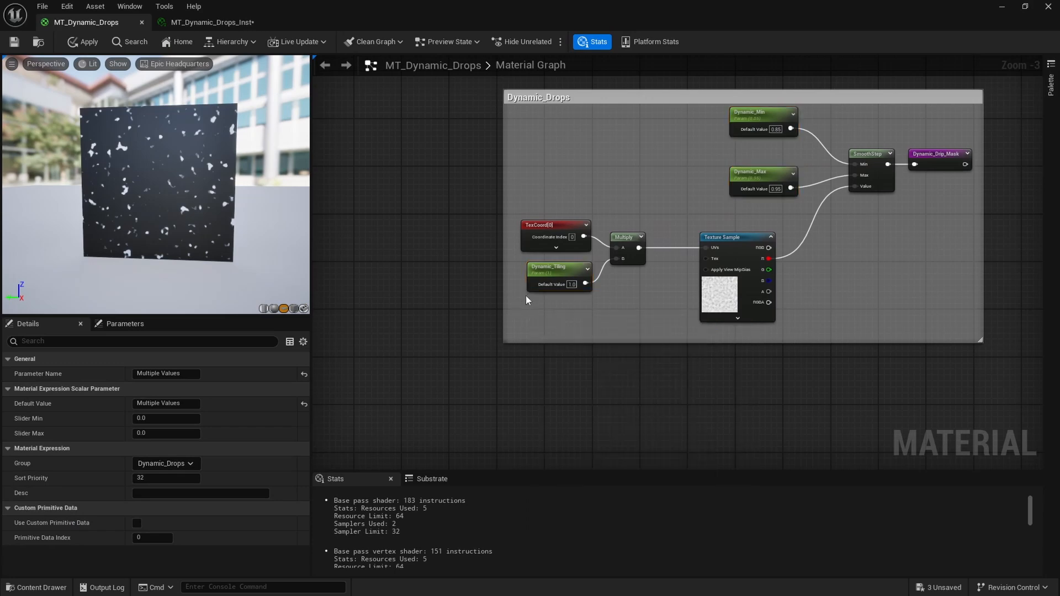
left_click_drag(548, 267, 476, 278)
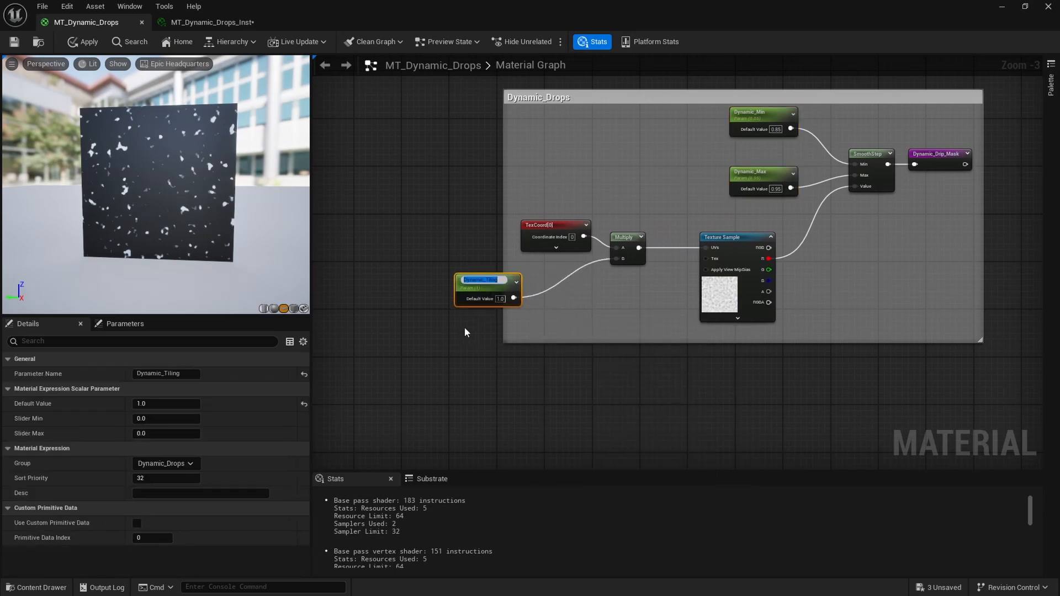
key("ctrl+d")
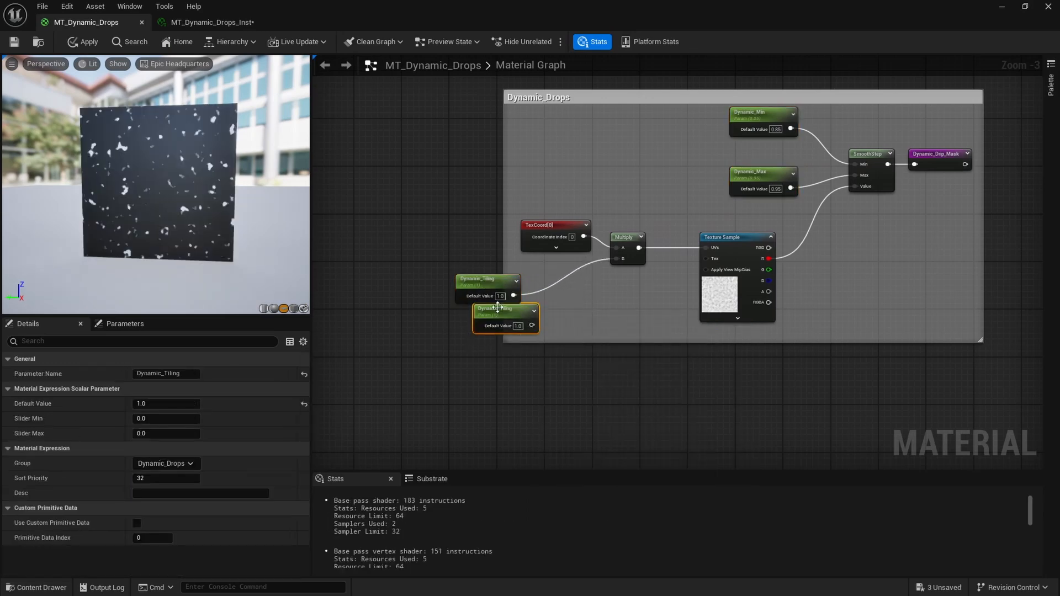
left_click_drag(497, 308, 479, 319)
Rename the two tiling parameters Dynamic_X_Tiling and Dynamic_Y_Tiling.
left_click(486, 280)
scroll(485, 287, "up", 3)
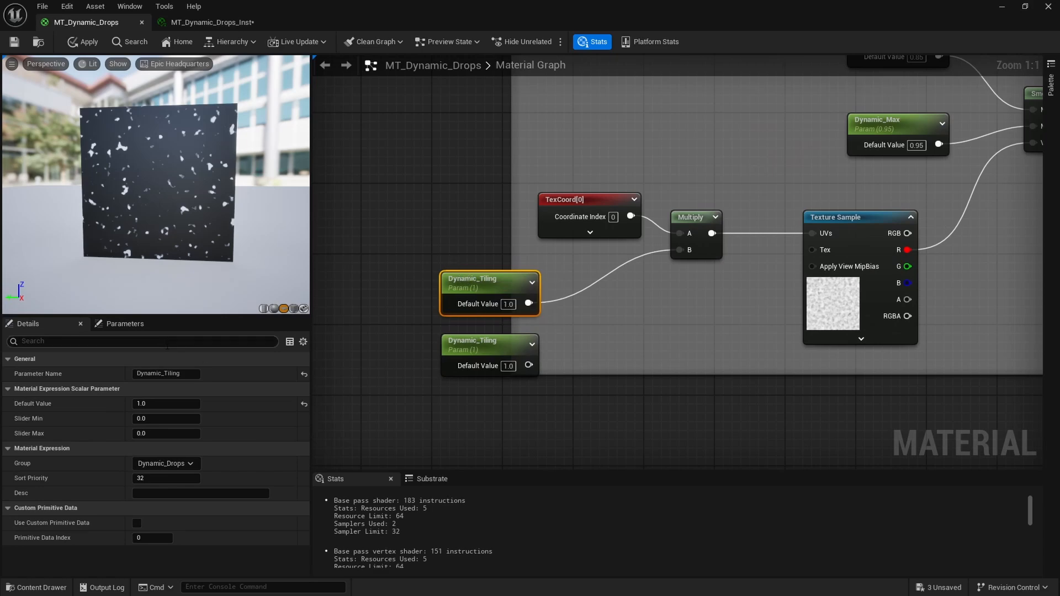
left_click(164, 374)
type("X_")
key("Return")
left_click(465, 342)
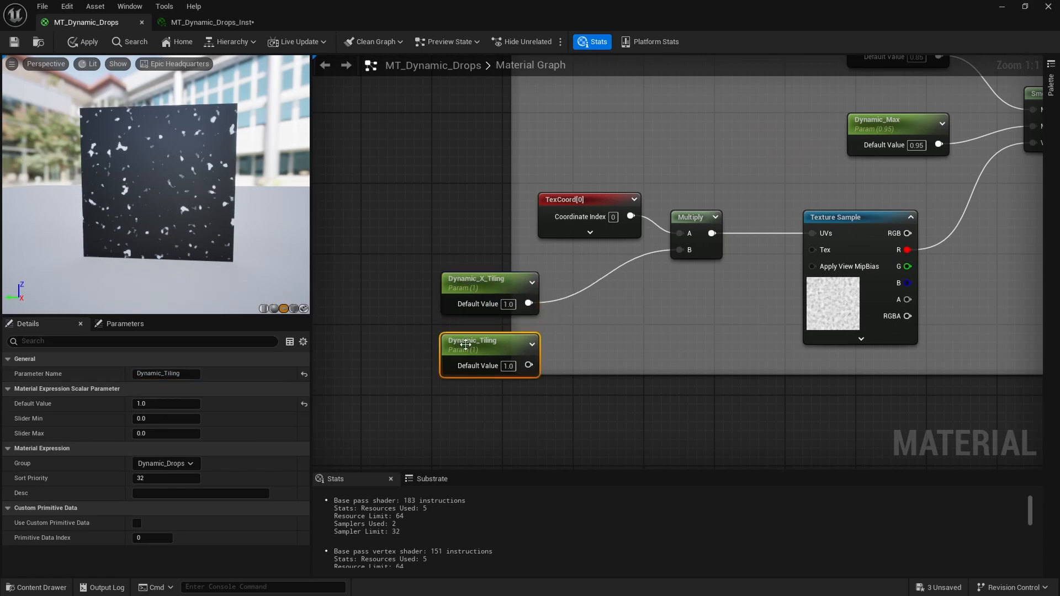
left_click(162, 375)
type("Y_")
key("Return")
Combine Dynamic_X_Tiling and Dynamic_Y_Tiling with an AppendVector node feeding the Multiply's B input, and save the material.
right_click_drag(620, 312, 595, 326)
right_click(595, 326)
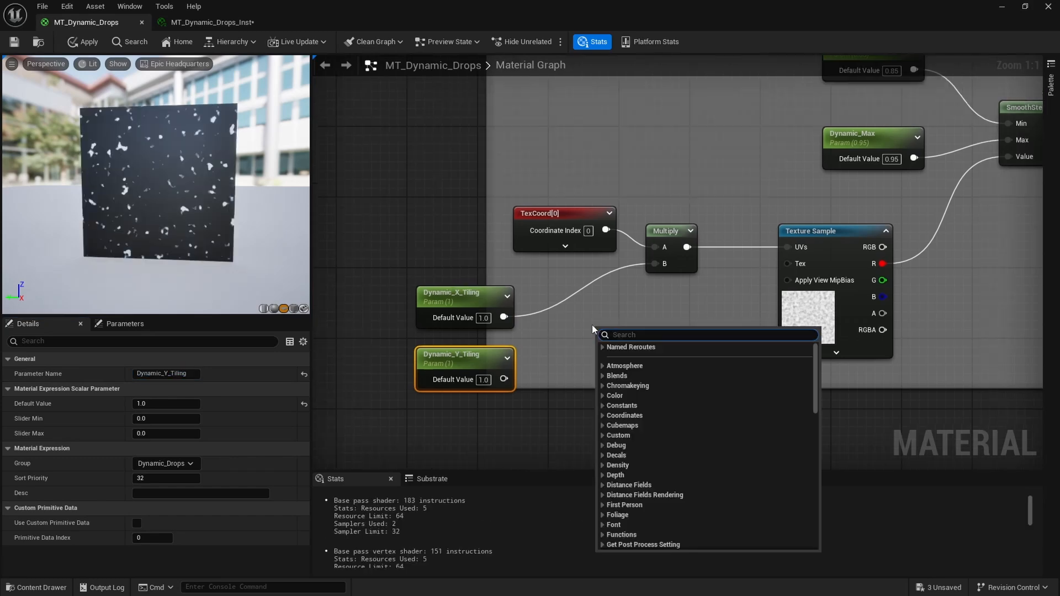
type("append")
key("Up")
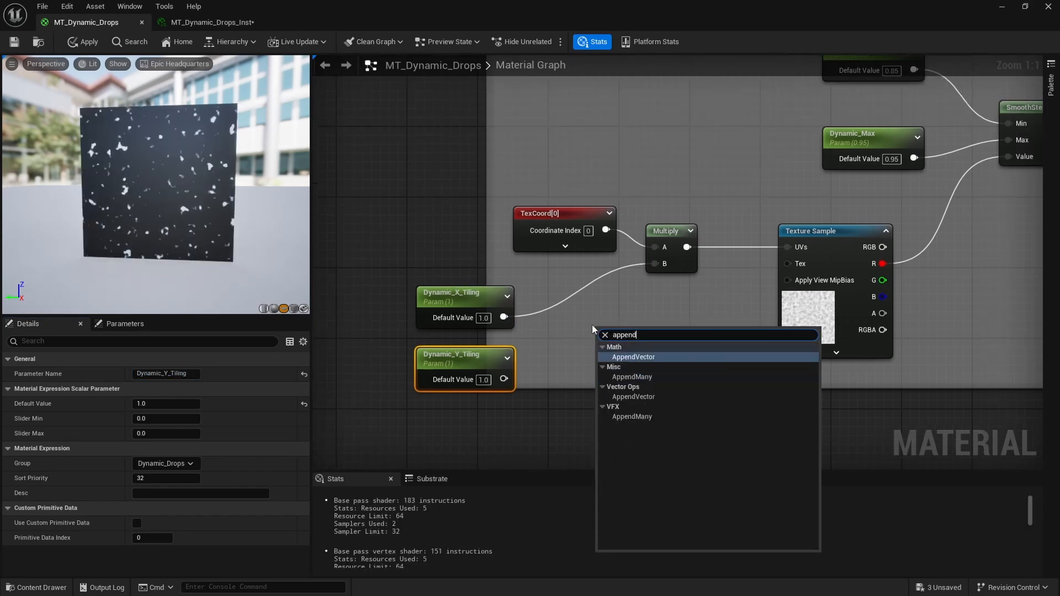
key("Return")
left_click_drag(503, 316, 605, 350)
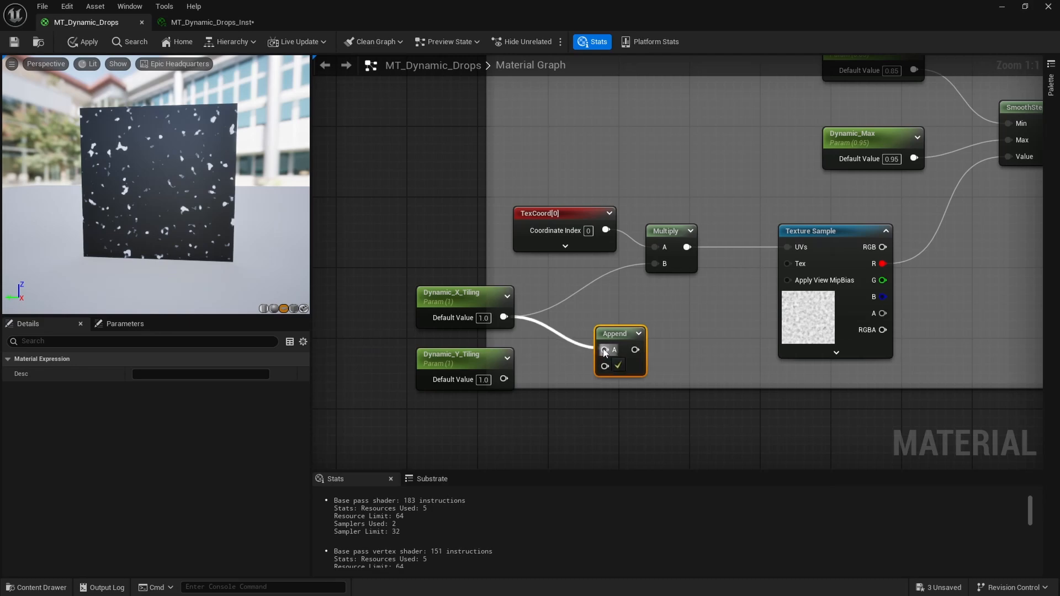
left_click_drag(504, 378, 654, 263)
left_click_drag(619, 330, 616, 310)
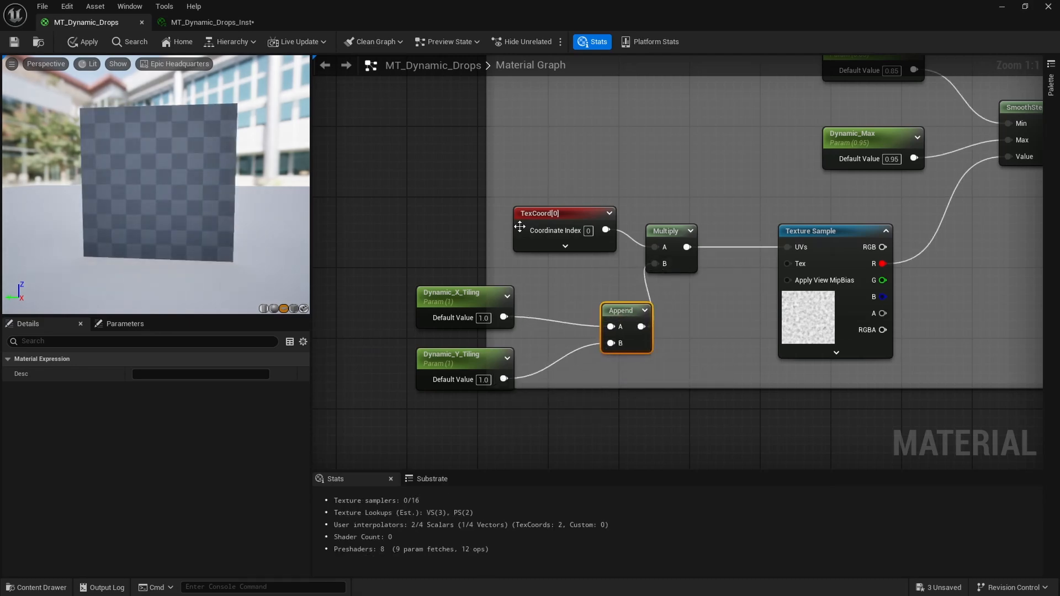
key("ctrl+s")
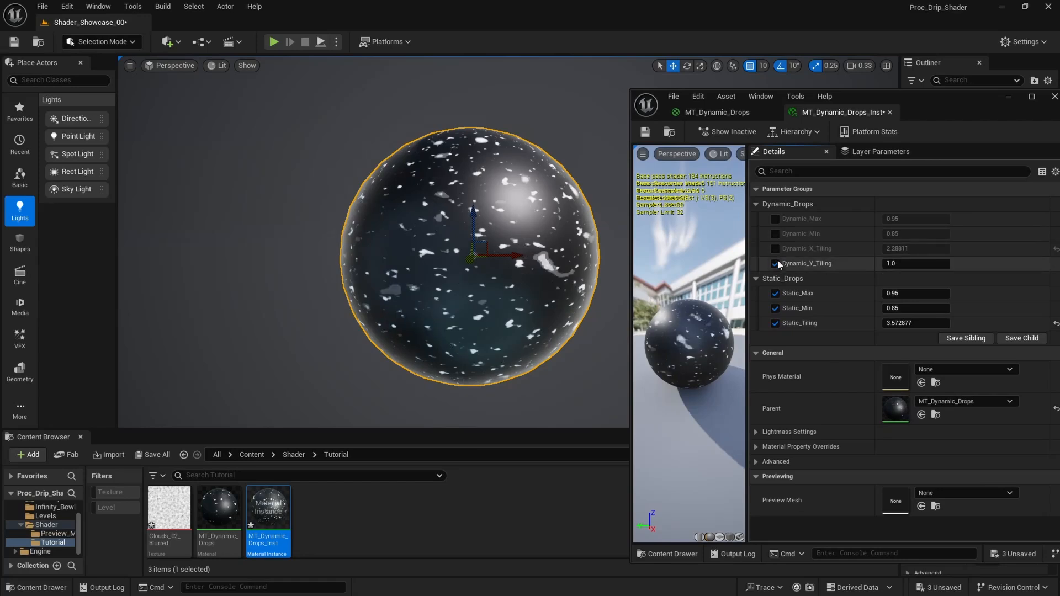
In MT_Dynamic_Drops_Inst, enable the Dynamic_X_Tiling and Dynamic_Y_Tiling overrides and set Dynamic_X_Tiling to 1.
left_click(775, 249)
left_click(775, 263)
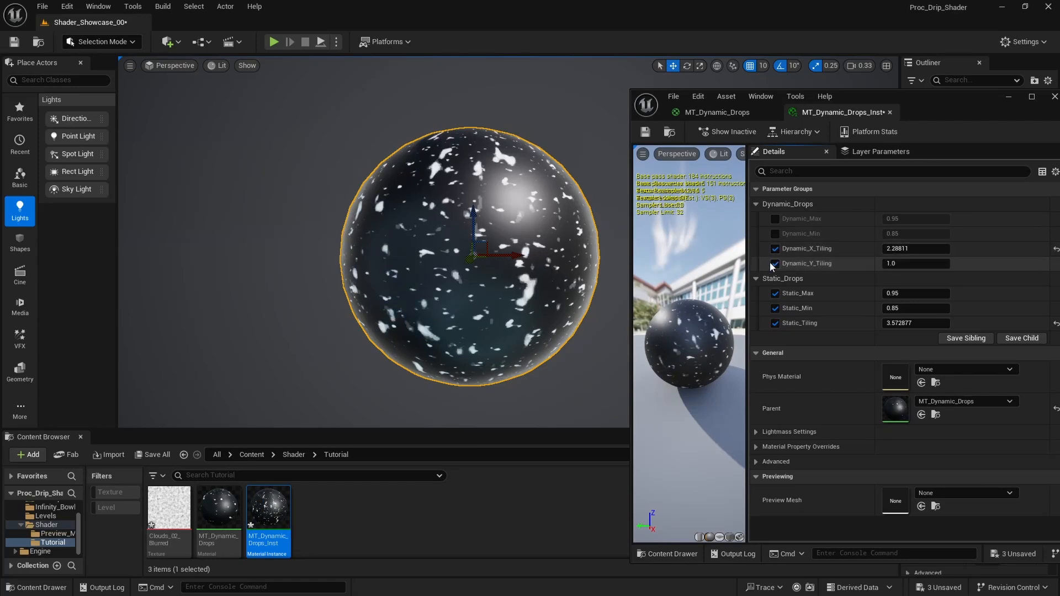
left_click(912, 249)
type("1")
key("Return")
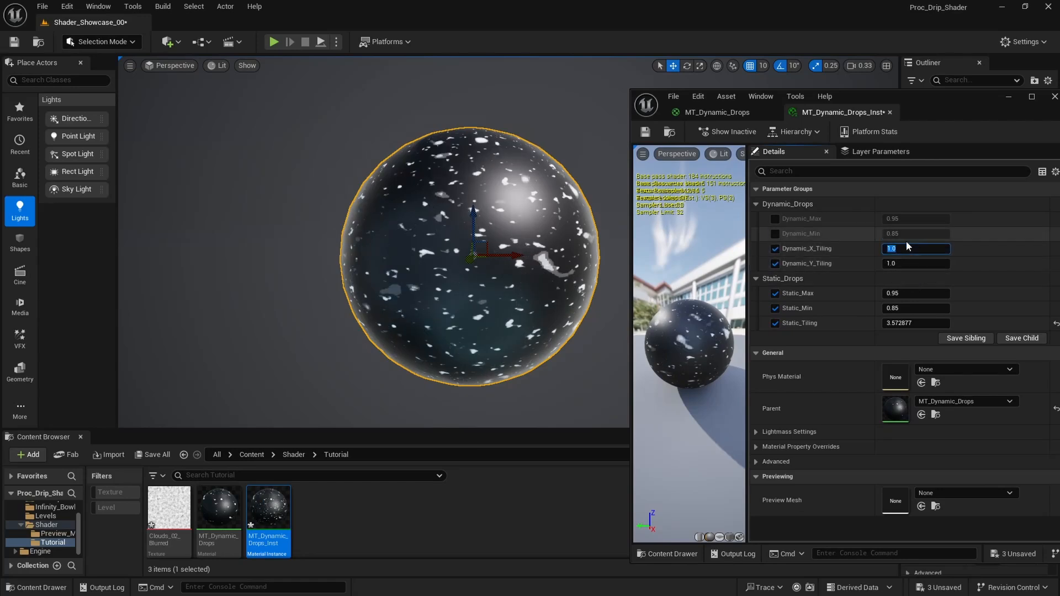
Try a Dynamic_Y_Tiling of about 3.05 on the level's sphere and set the parameter back to 1.
right_click_drag(569, 259, 567, 238)
key("w")
mouse_move(506, 224)
right_mouse_down()
mouse_move(502, 248)
mouse_move(506, 235)
right_mouse_up()
key("s")
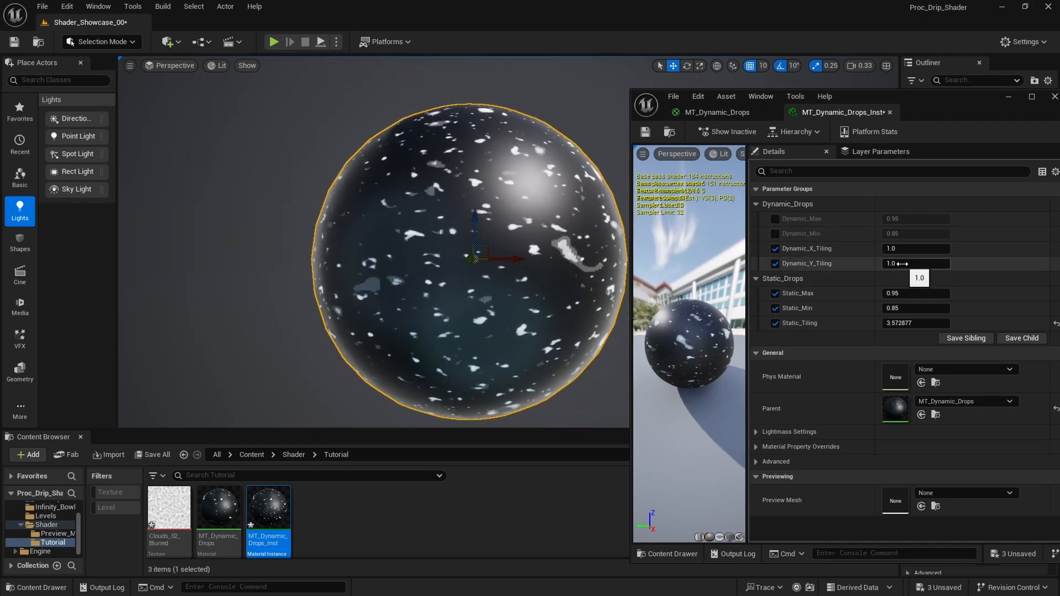
left_click_drag(897, 263, 984, 264)
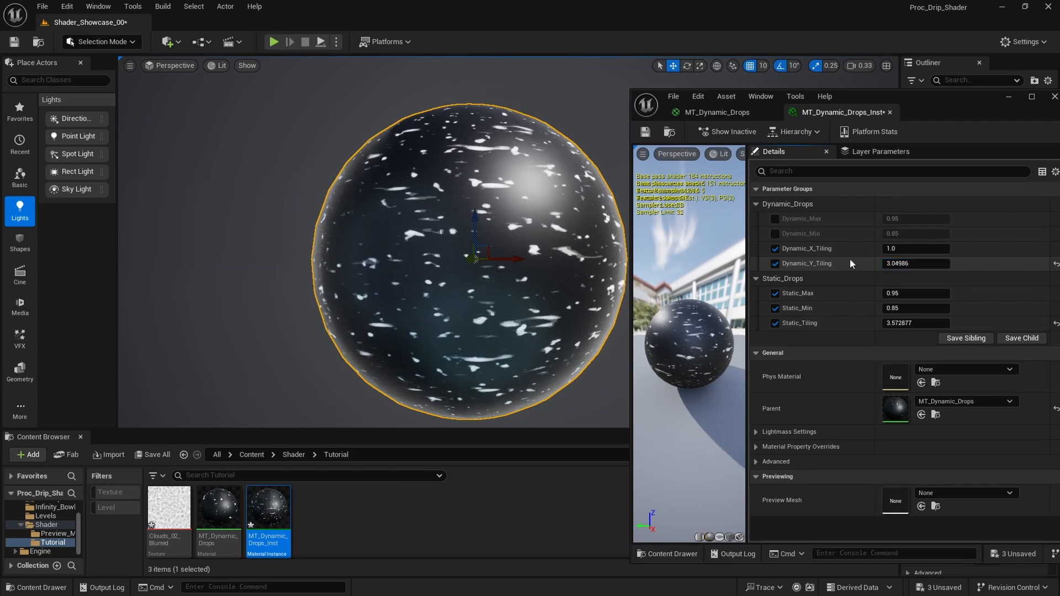
left_click(918, 264)
type("1")
key("Return")
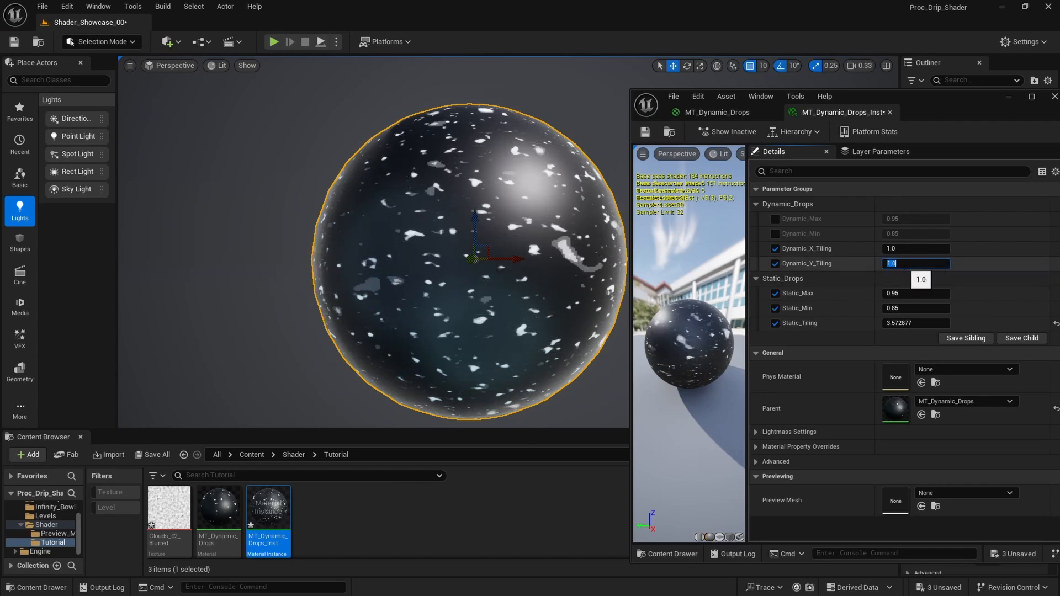
Raise Dynamic_X_Tiling to about 6.34 in the instance to stretch the drops vertically on the sphere.
left_click_drag(916, 249, 986, 248)
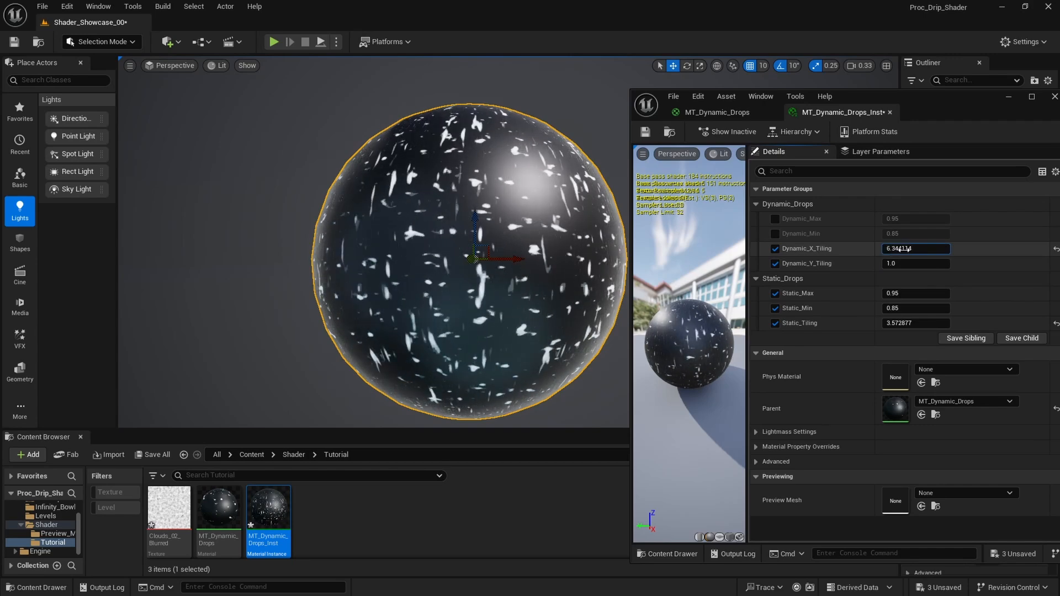
right_click_drag(486, 248, 485, 271)
Add a Panner node to the MT_Dynamic_Drops graph beside the Dynamic_Drops comment.
left_click(720, 113)
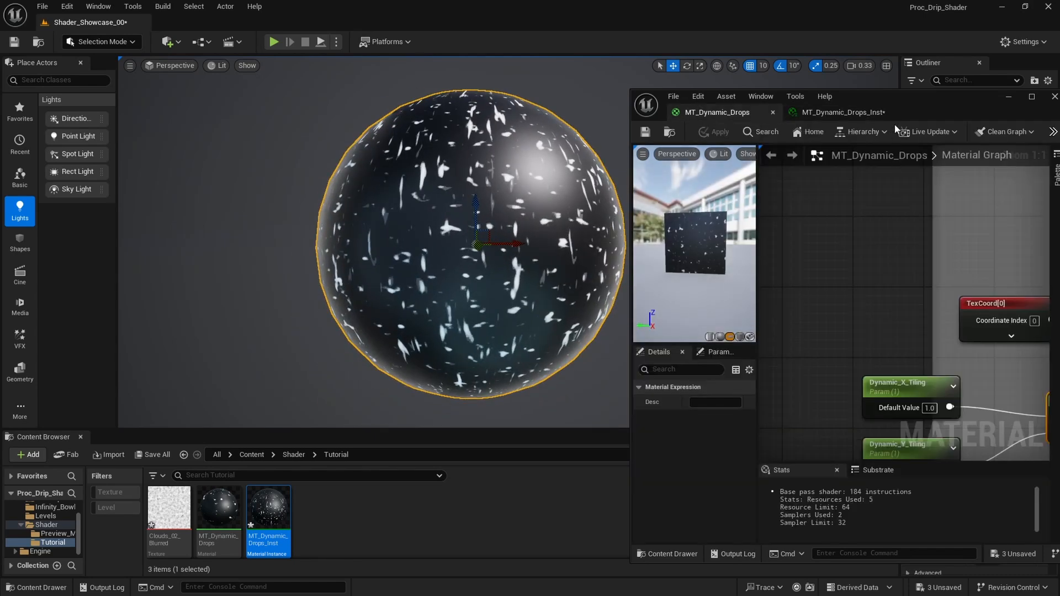
left_click_drag(920, 99, 477, 98)
left_click(587, 97)
right_click_drag(423, 261, 480, 264)
scroll(489, 194, "down", 3)
right_click_drag(388, 271, 508, 283)
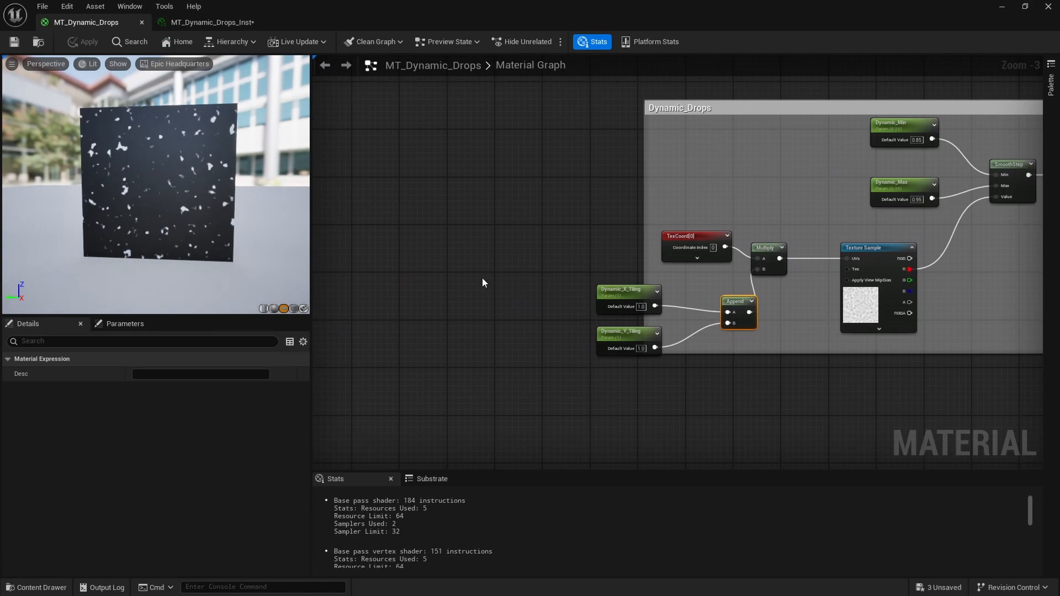
right_click(482, 277)
type("panner")
key("Return")
Move the tiling nodes away from the Dynamic_Drops comment and wire the Panner between the Multiply and the Texture Sample's UVs.
left_click_drag(532, 299, 550, 251)
right_click_drag(577, 298, 569, 285)
left_click_drag(587, 362, 833, 243)
left_click(549, 293)
right_click_drag(549, 293, 708, 297)
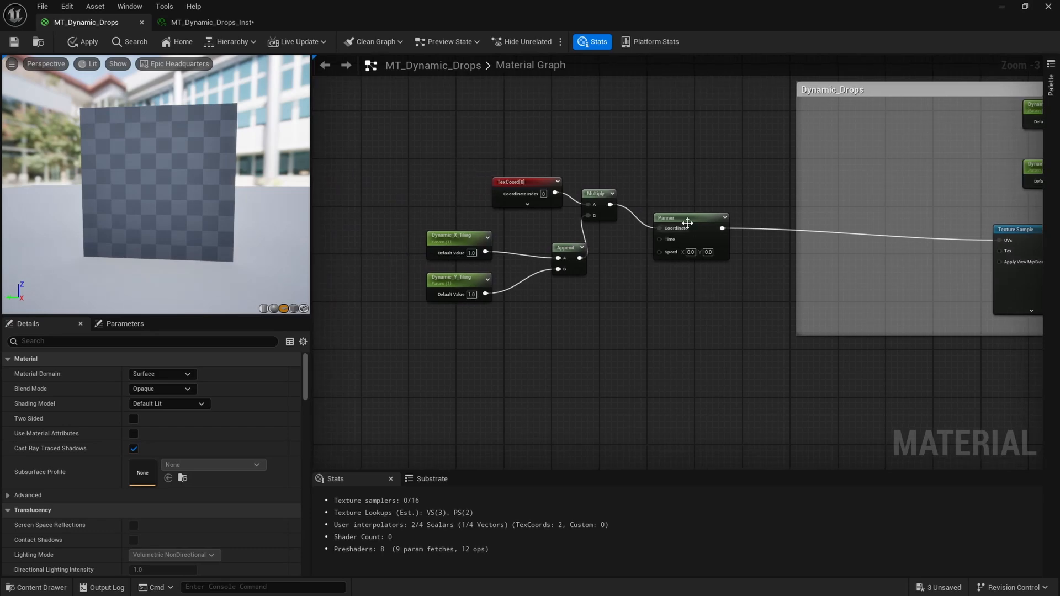
left_click_drag(686, 220, 690, 196)
Duplicate the Dynamic_X_Tiling, Dynamic_Y_Tiling and Append nodes together below the Panner.
left_click(674, 296)
right_click_drag(673, 296, 353, 309)
right_click_drag(531, 306, 806, 277)
right_click_drag(587, 277, 642, 313)
scroll(612, 354, "up", 3)
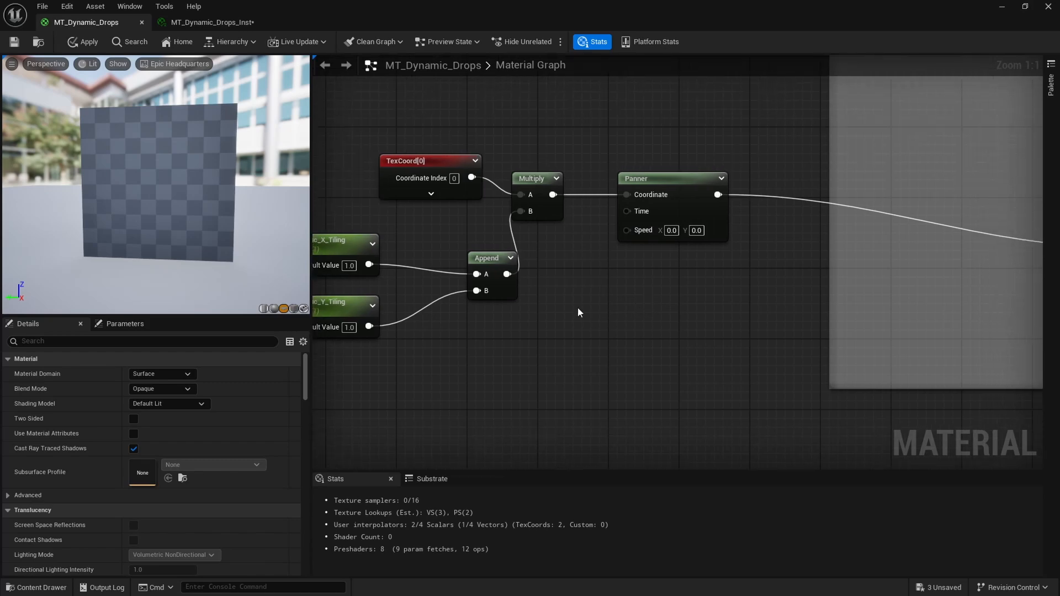
right_click_drag(575, 309, 568, 297)
left_click(352, 237)
right_click_drag(359, 276, 500, 271)
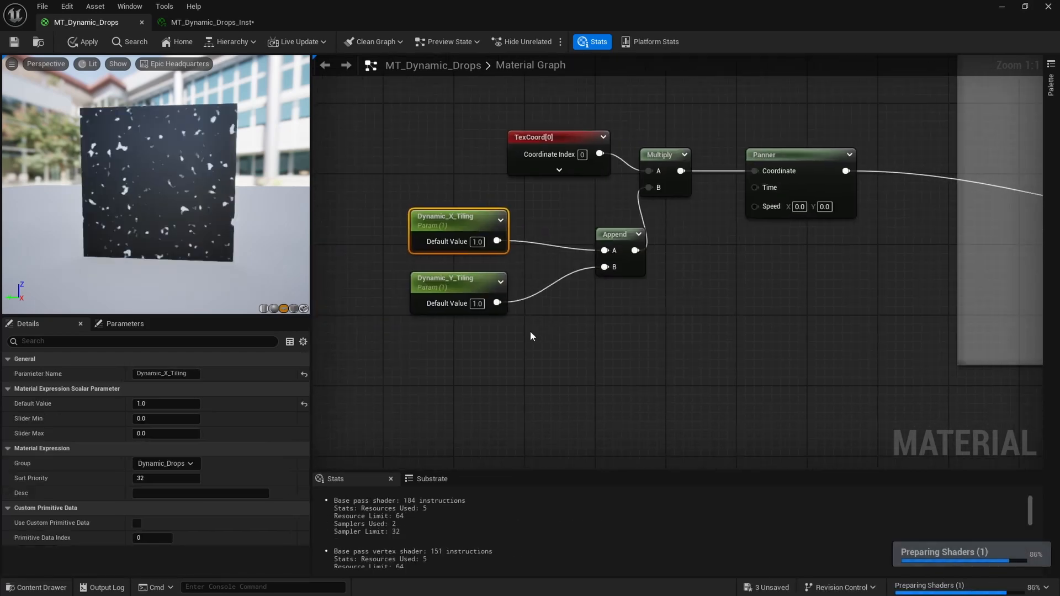
left_click_drag(390, 348, 625, 243)
key("ctrl+d")
right_click_drag(711, 318, 632, 288)
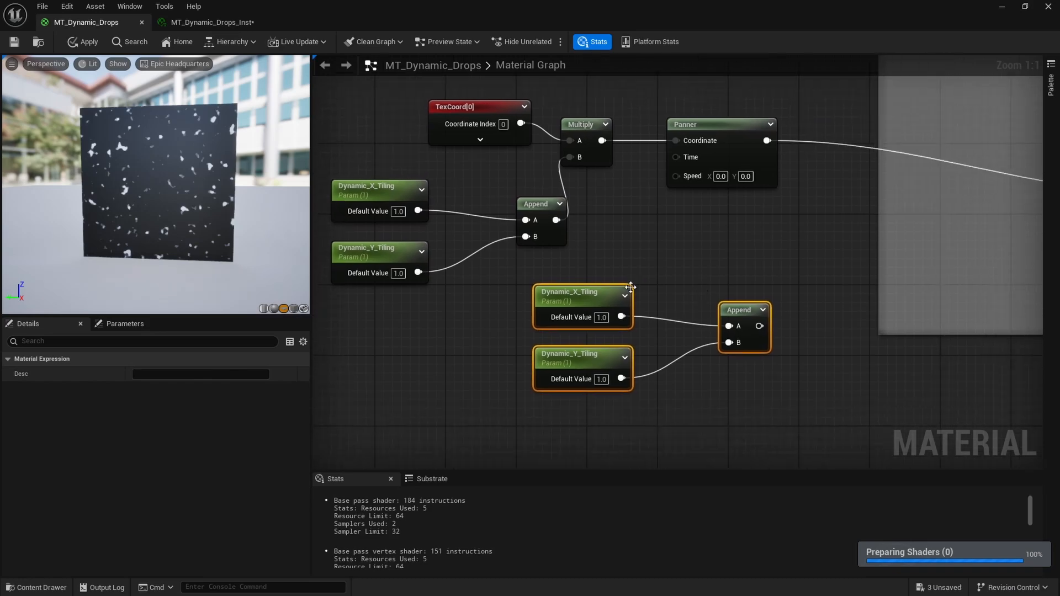
Rename the duplicated Dynamic_X_Tiling parameter Dynamic_X_Speed.
left_click(630, 287)
left_click(182, 374)
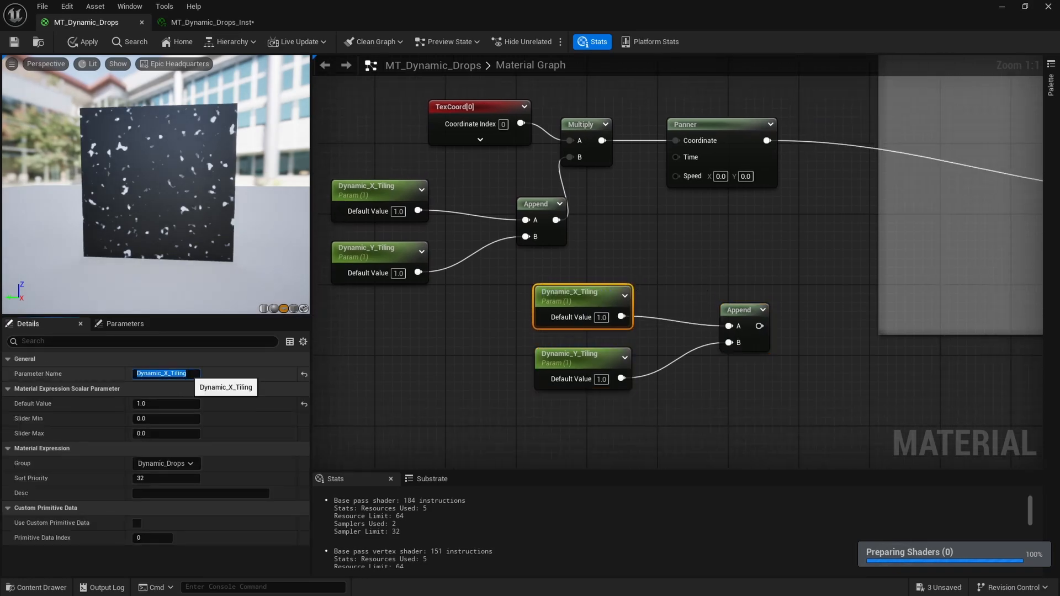
key("End")
key("BackSpace")
key("BackSpace")
key("BackSpace")
key("BackSpace")
key("BackSpace")
key("BackSpace")
type("S")
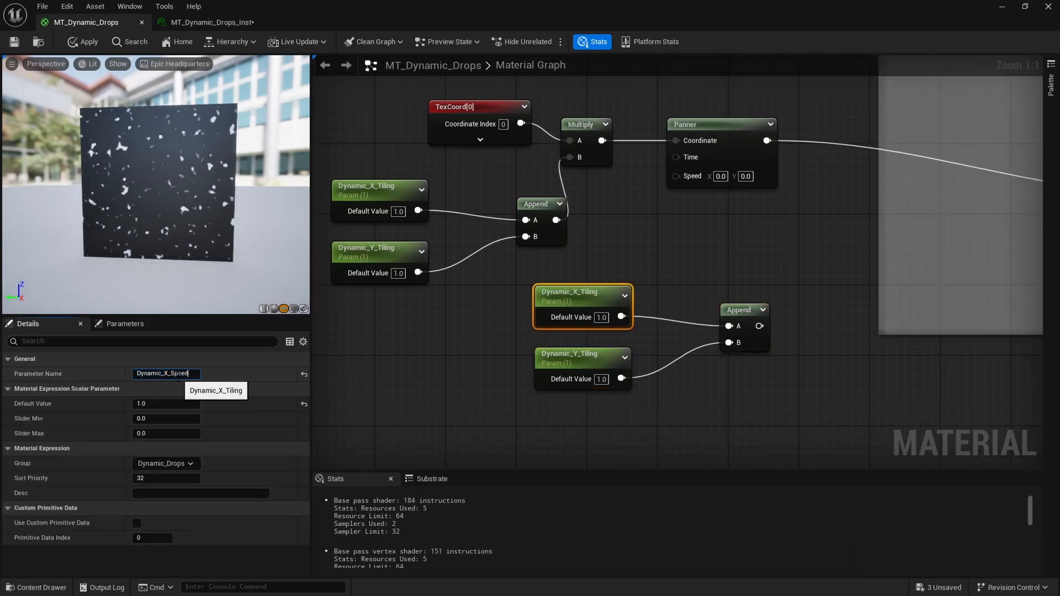
key("Return")
Rename the duplicated Dynamic_Y_Tiling parameter Dynamic_Y_Speed.
left_click(581, 356)
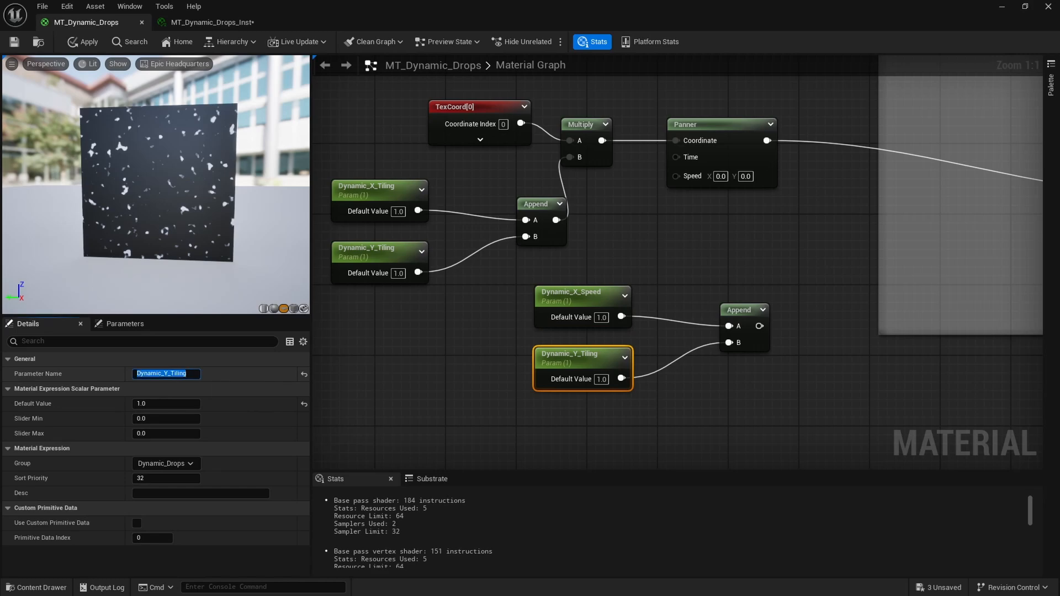
type("ed")
key("Return")
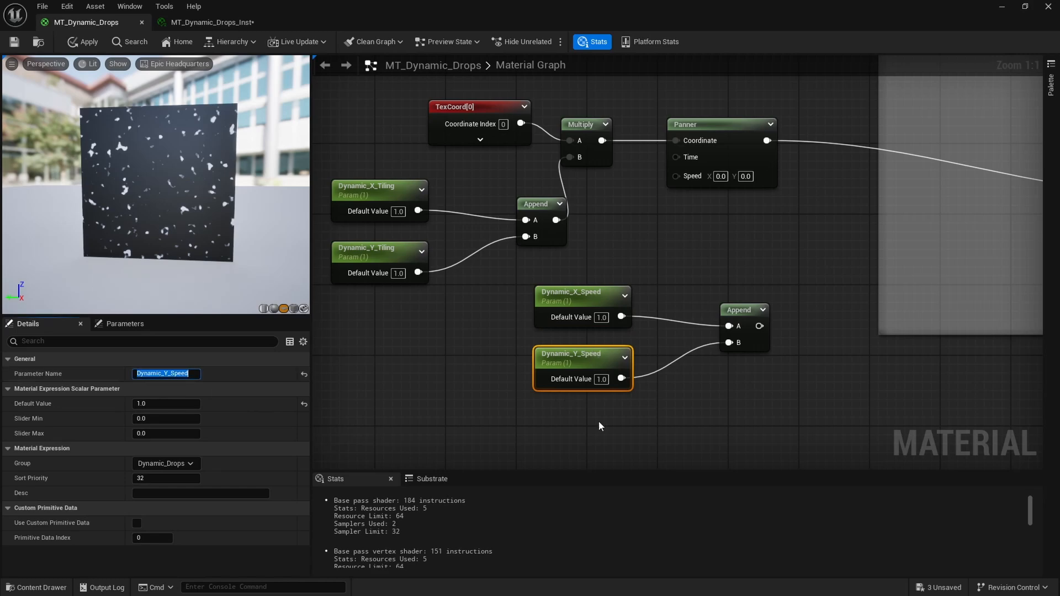
Replace the Dynamic_X_Speed parameter with a constant of 0 feeding the second Append's A input.
right_click_drag(766, 371, 704, 349)
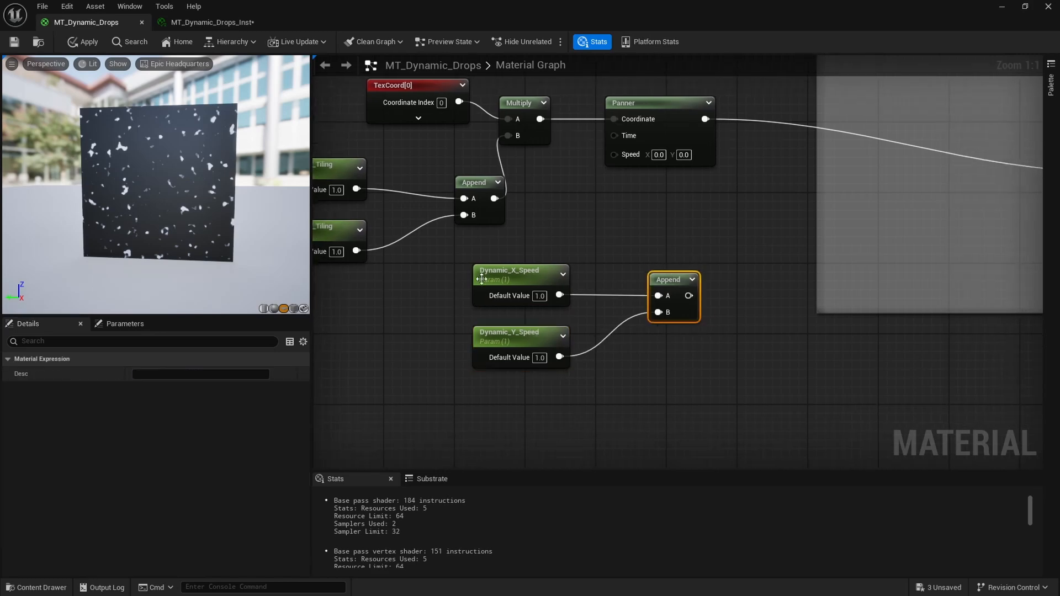
right_click_drag(596, 262, 604, 272)
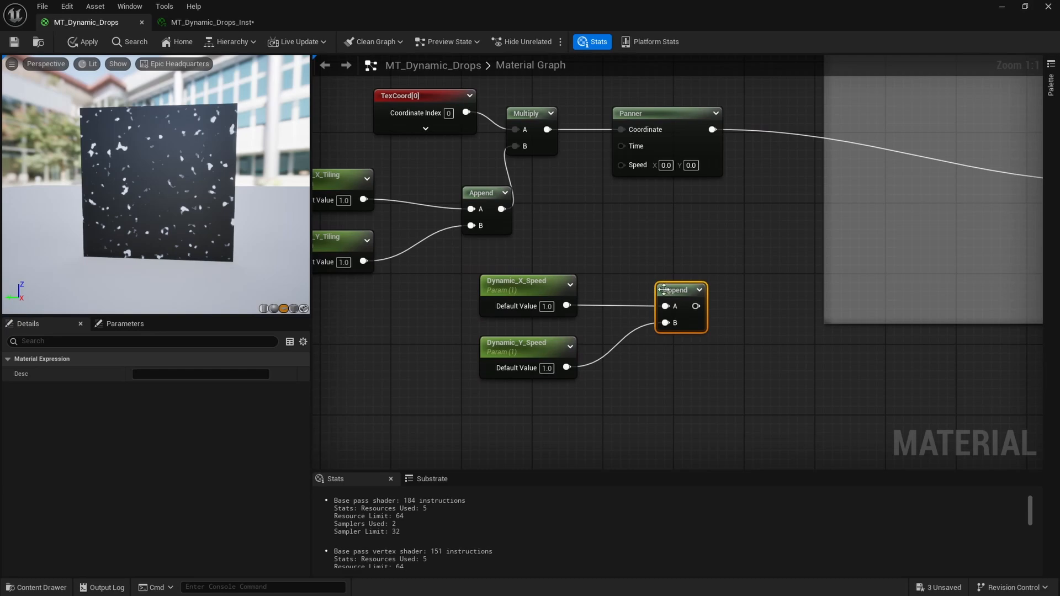
left_click(626, 265)
left_click(574, 303)
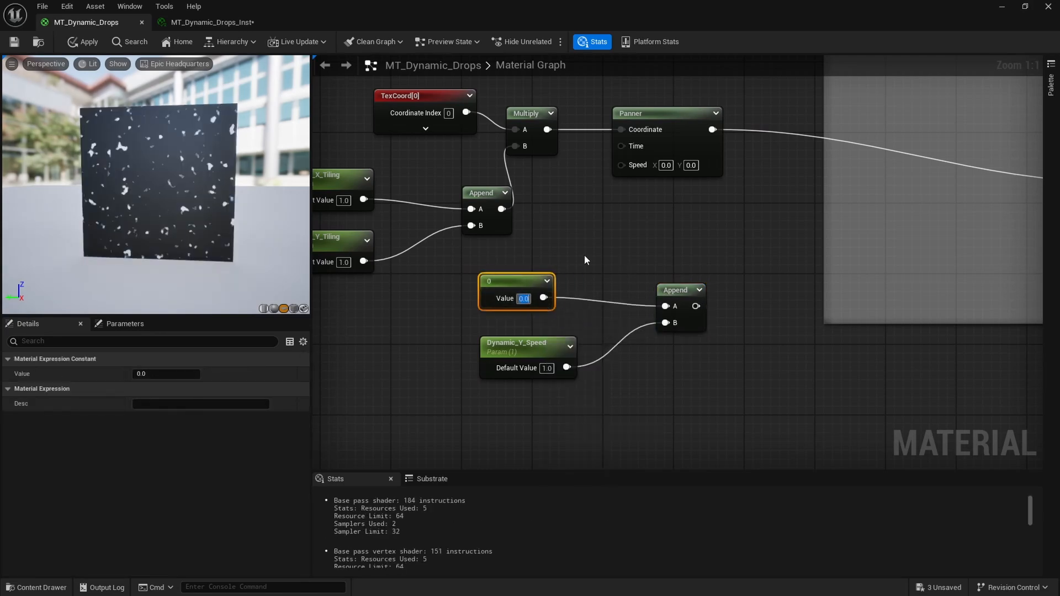
left_click_drag(523, 287, 532, 295)
Connect the second Append's output to the Panner's Speed input, tidy the speed nodes and save the material.
right_click_drag(528, 343, 449, 394)
left_click_drag(617, 357, 548, 220)
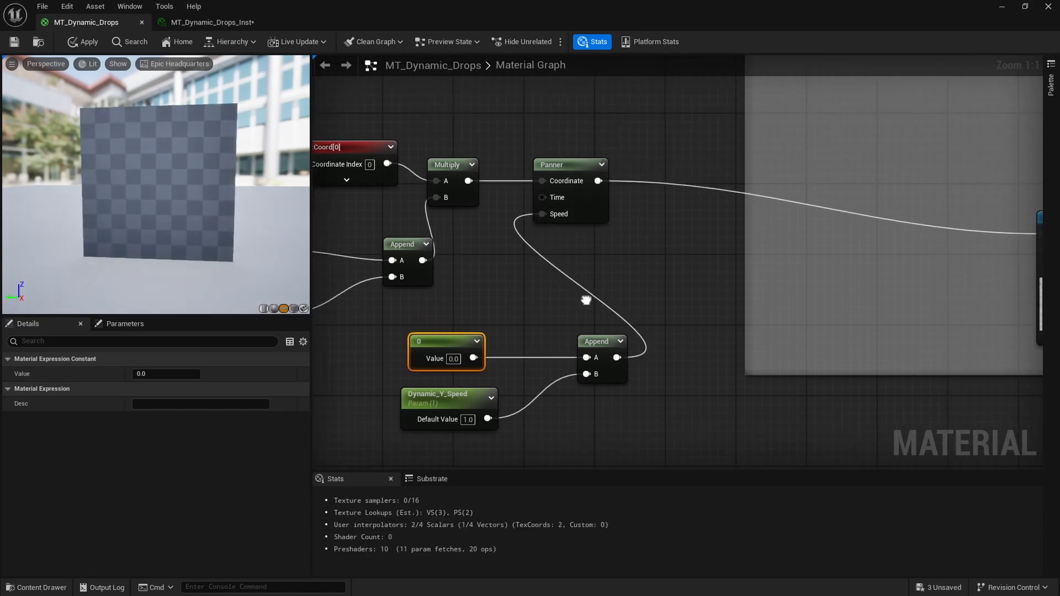
right_click_drag(586, 300, 668, 247)
left_click_drag(475, 389, 627, 290)
left_click(591, 223)
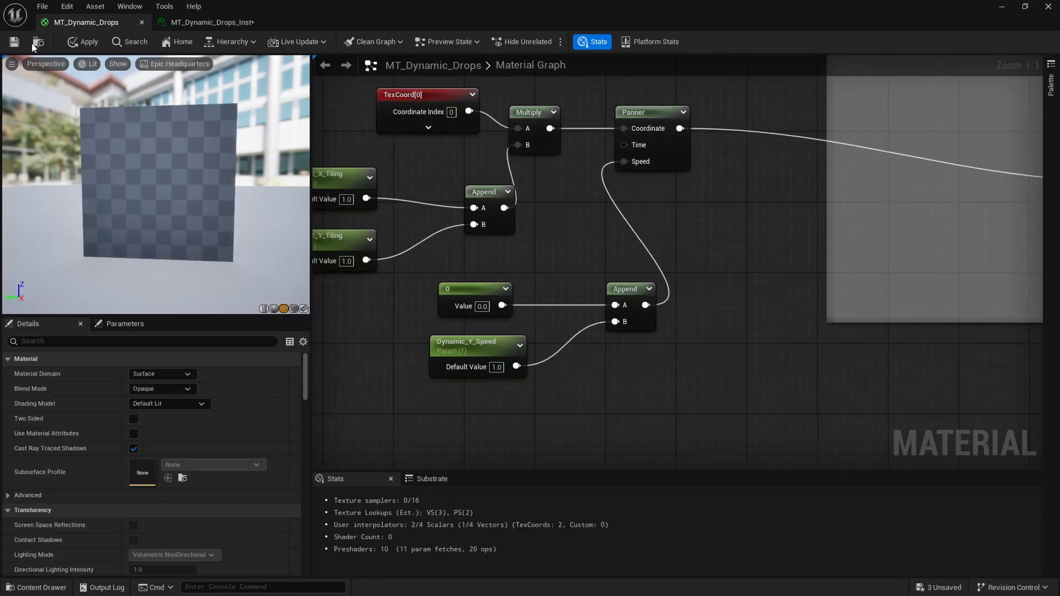
left_click(14, 43)
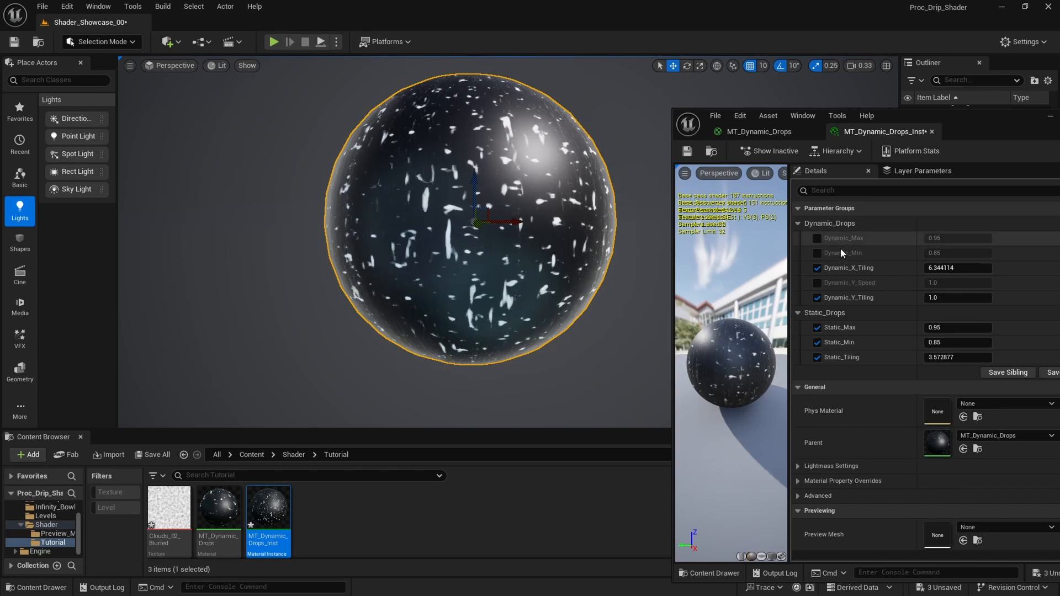
Enable the Dynamic_Y_Speed override in the material instance and set it to -0.2.
left_click(816, 283)
left_click(947, 283)
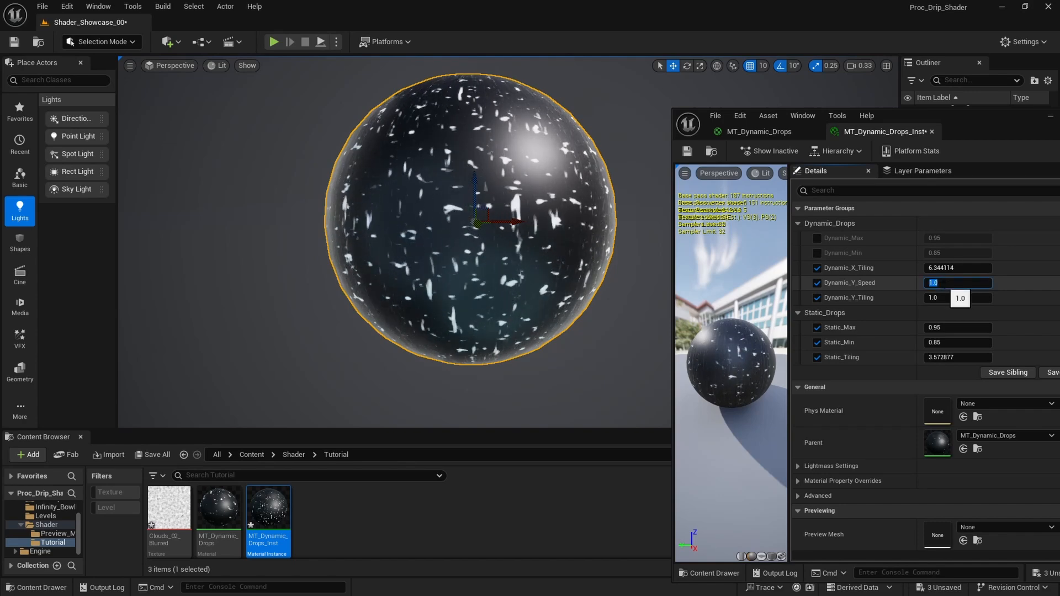
type("-0.2")
key("Return")
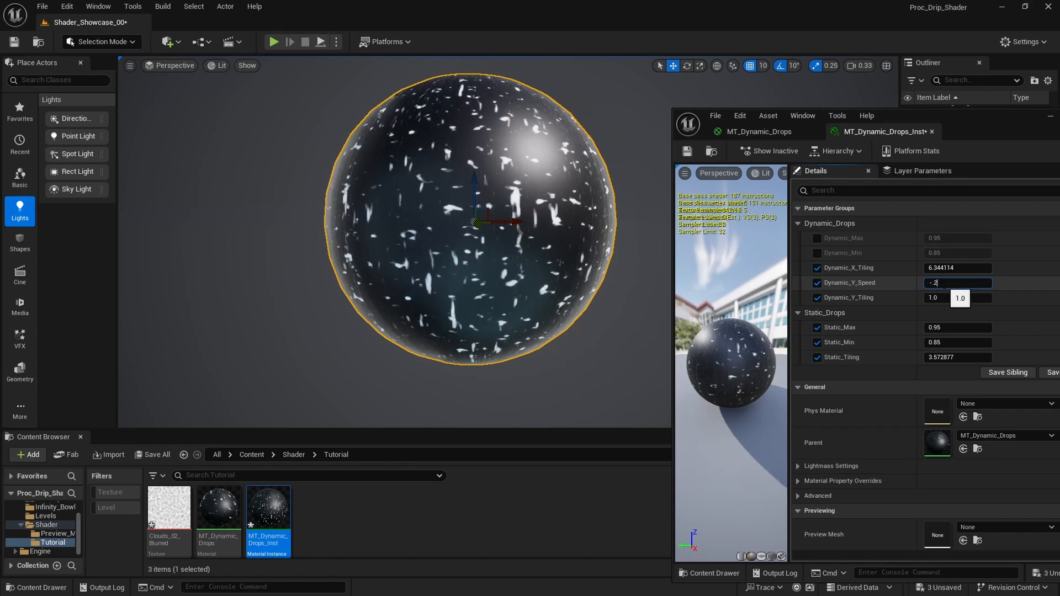
Examine the panning drips on the sphere from different distances and angles in the level viewport.
key("s")
right_click_drag(589, 237, 563, 237)
key("w")
key("a")
key("s")
key("w")
right_click_drag(563, 238, 538, 243)
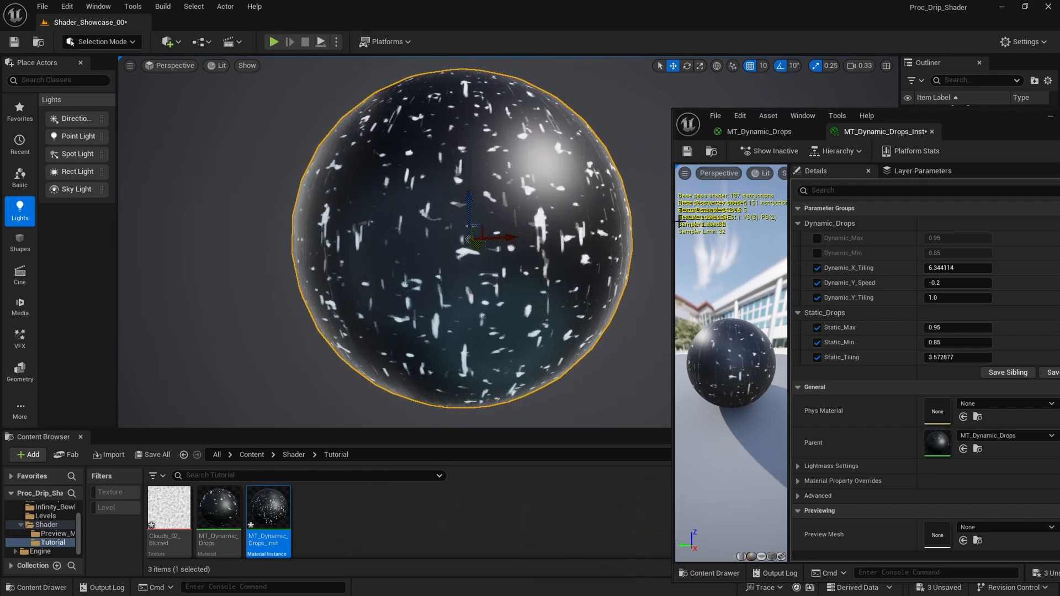
right_click_drag(538, 242, 524, 239)
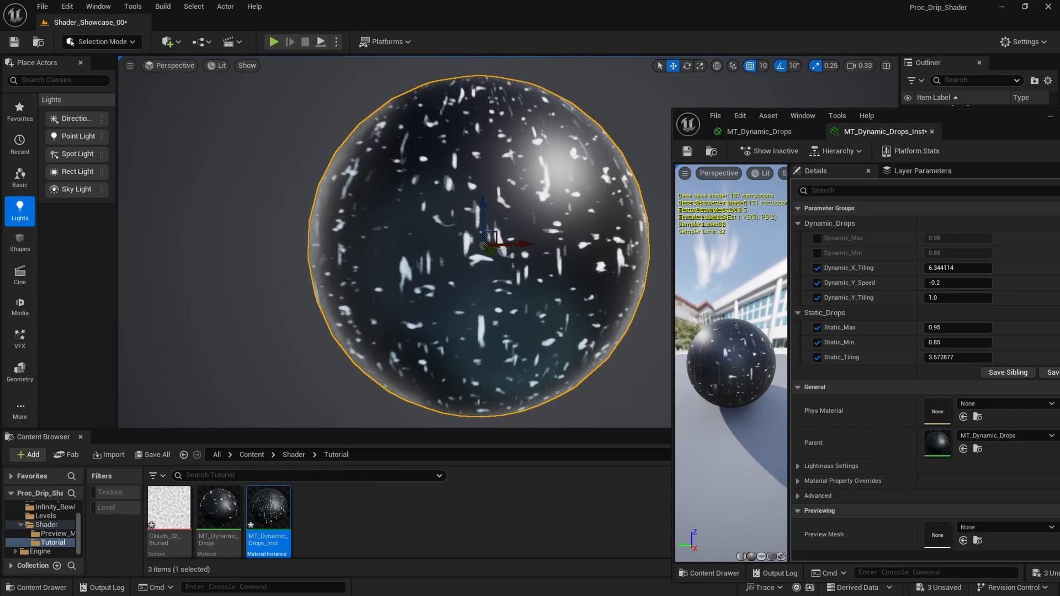
In the MT_Dynamic_Drops graph, duplicate the dynamic drops Texture Sample and place the copy below the panning speed nodes.
left_click(753, 133)
left_click_drag(976, 128, 670, 117)
left_click(770, 103)
right_click_drag(536, 223, 611, 247)
scroll(770, 207, "down", 5)
right_click_drag(817, 242, 755, 282)
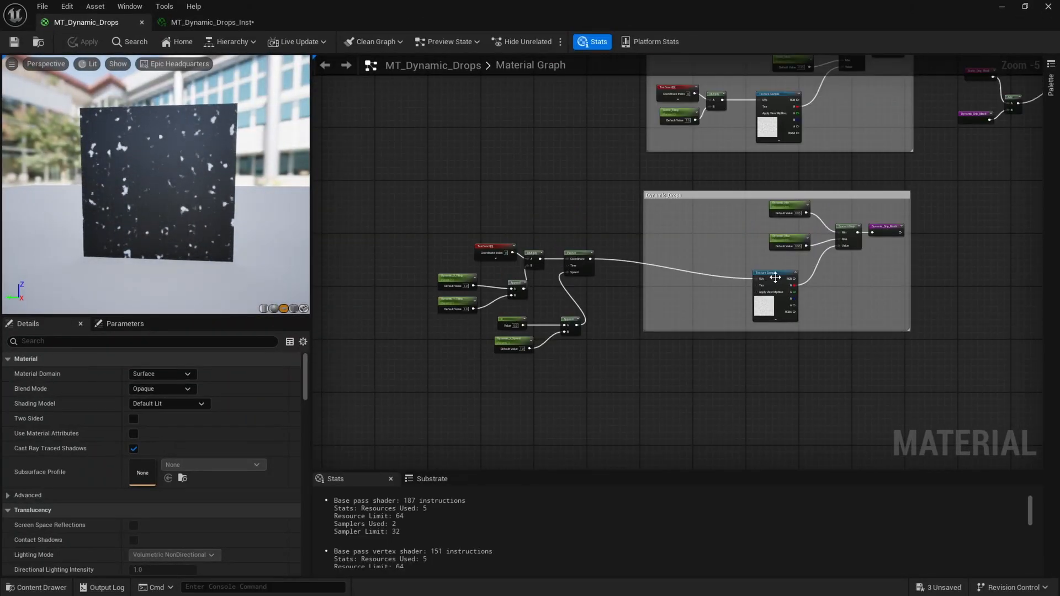
left_click(775, 277)
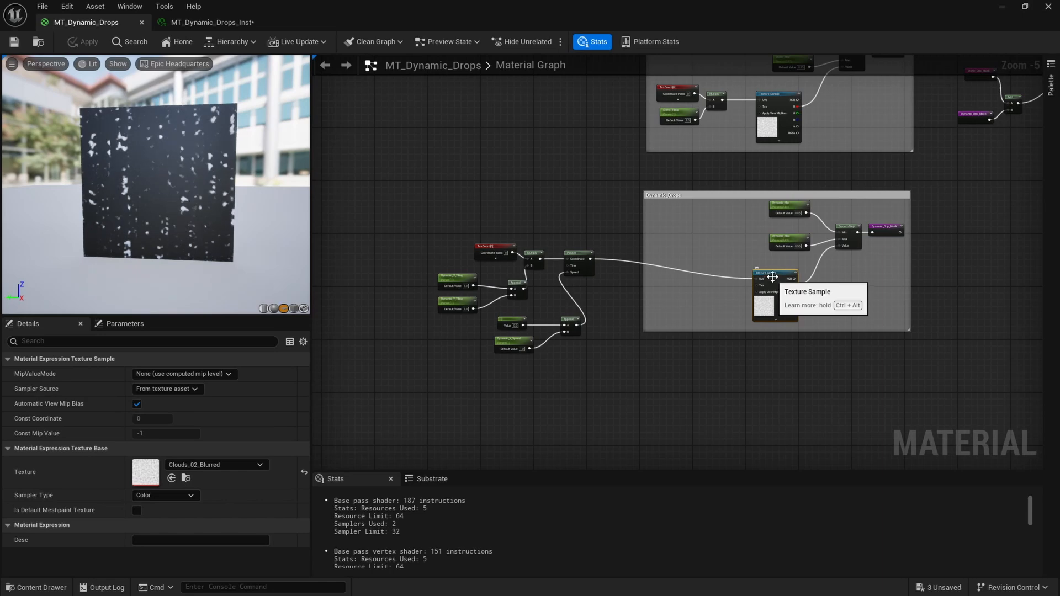
key("ctrl+d")
scroll(599, 386, "up", 3)
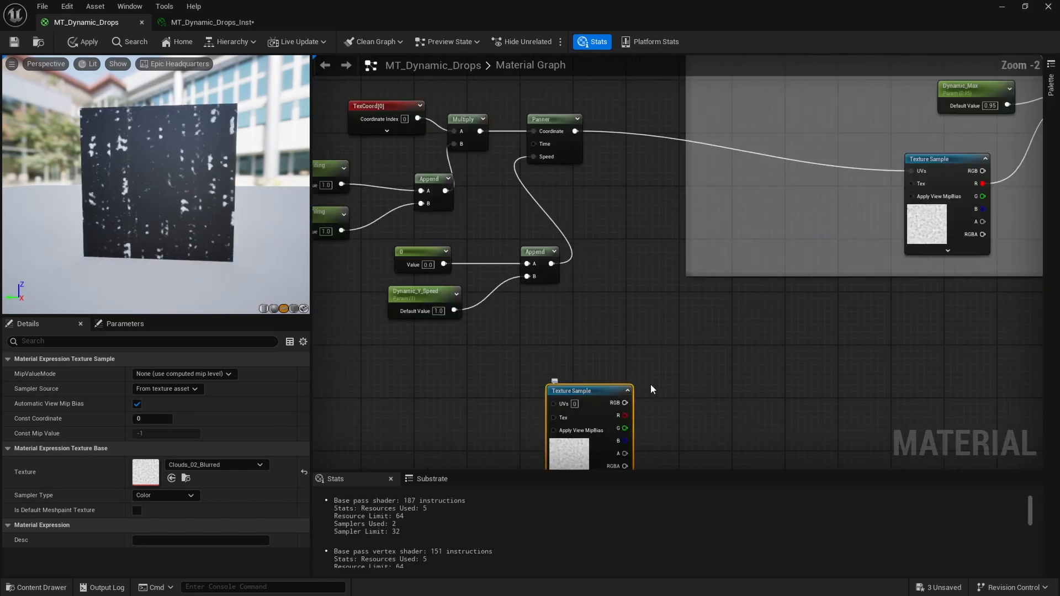
left_click_drag(550, 363, 522, 344)
left_click(560, 265)
right_click_drag(575, 200, 580, 212)
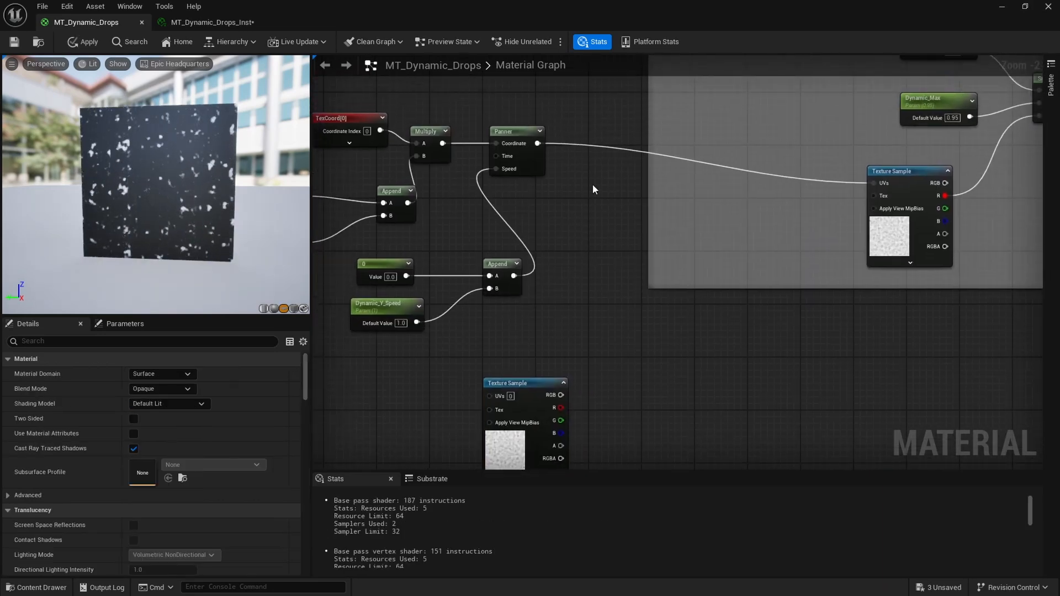
Add the Panner output and the duplicated Texture Sample's red channel together, feeding the sum into the dynamic drops Texture Sample's UVs.
right_click(598, 166)
type("add")
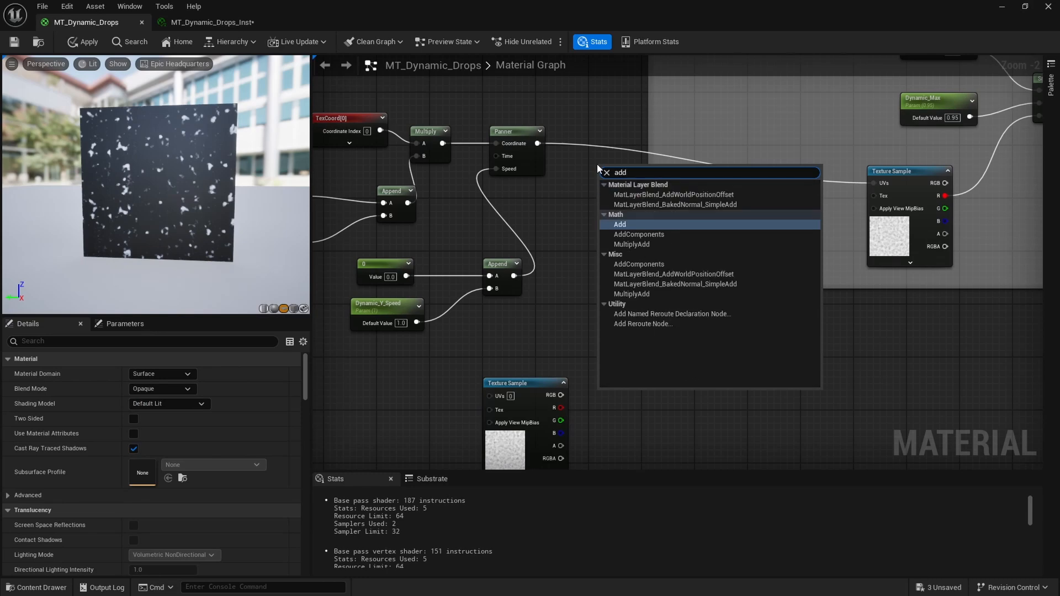
key("Return")
right_click_drag(537, 145, 544, 137)
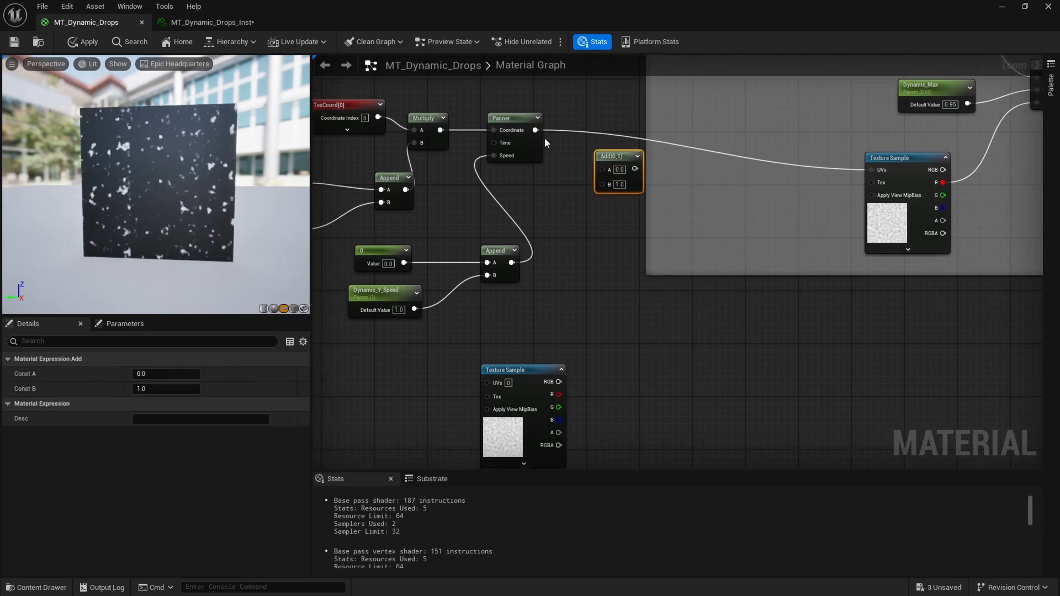
left_click_drag(535, 130, 611, 177)
right_click_drag(625, 192, 562, 206)
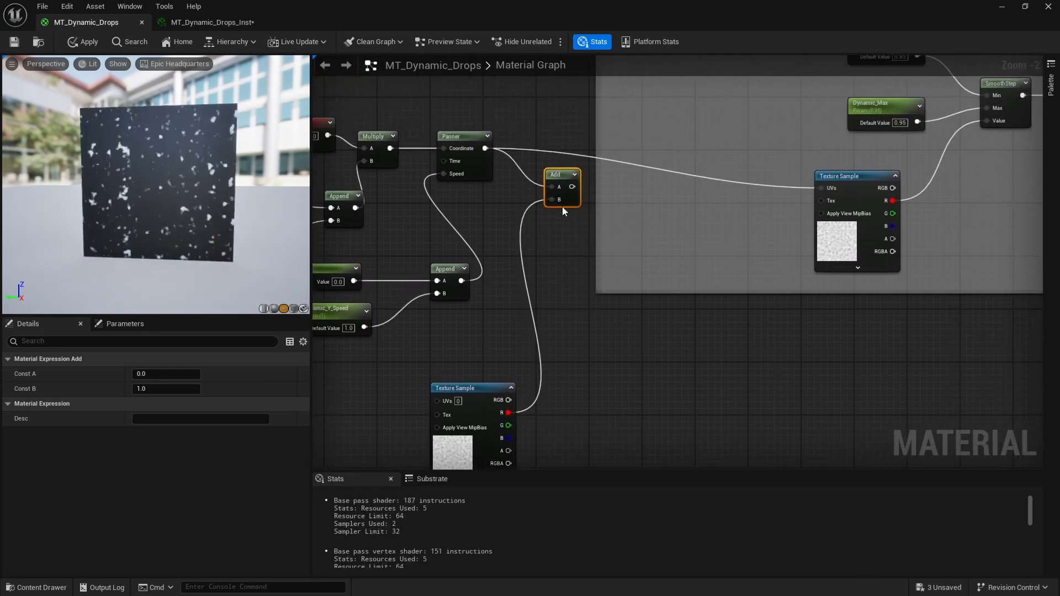
left_click_drag(572, 186, 822, 188)
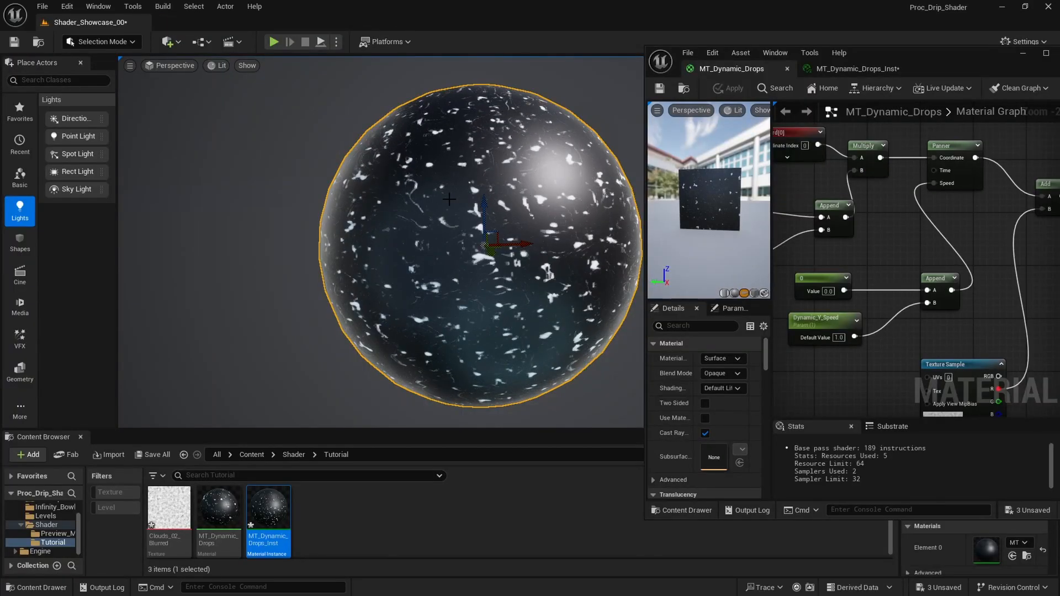
Maximize the material editor and move the duplicated Texture Sample lower to make room for its UV nodes.
left_click_drag(1033, 73, 772, 84)
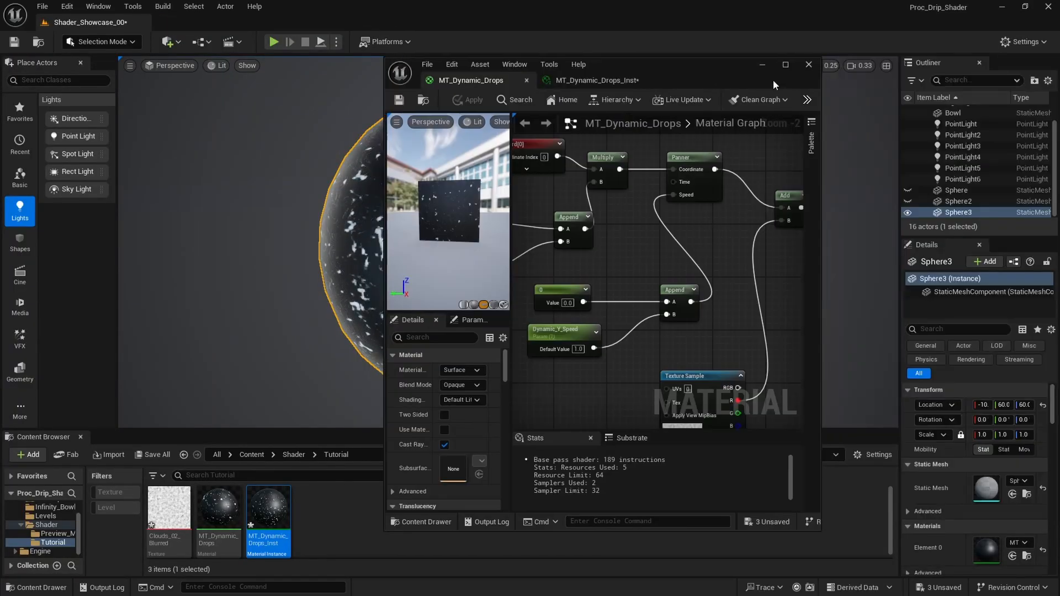
double_click(774, 81)
right_click_drag(605, 293, 706, 235)
right_click_drag(532, 308, 403, 271)
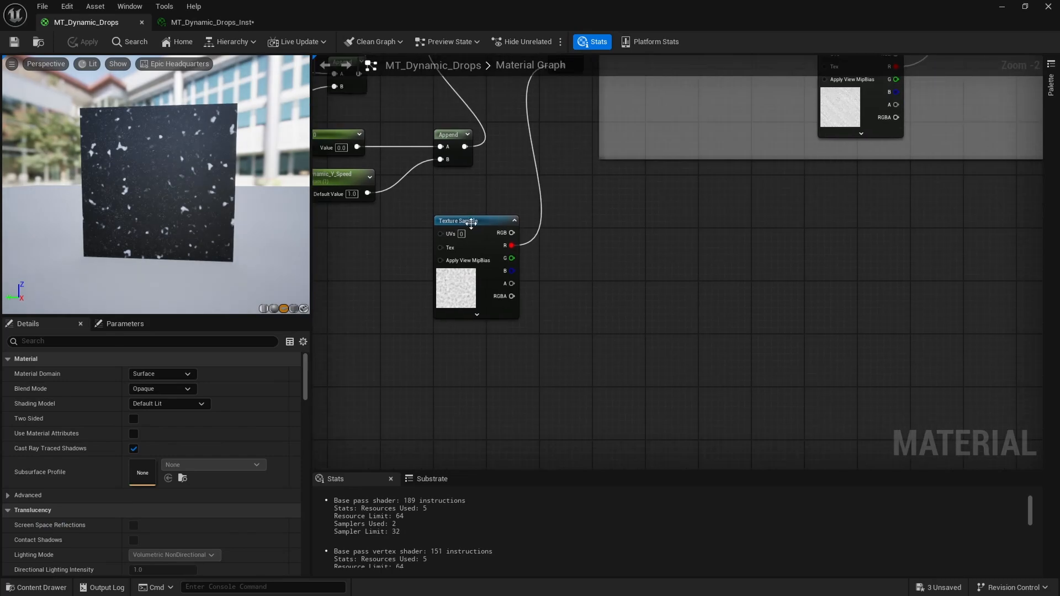
left_click_drag(471, 224, 484, 277)
right_click_drag(483, 277, 575, 232)
right_click_drag(506, 250, 536, 258)
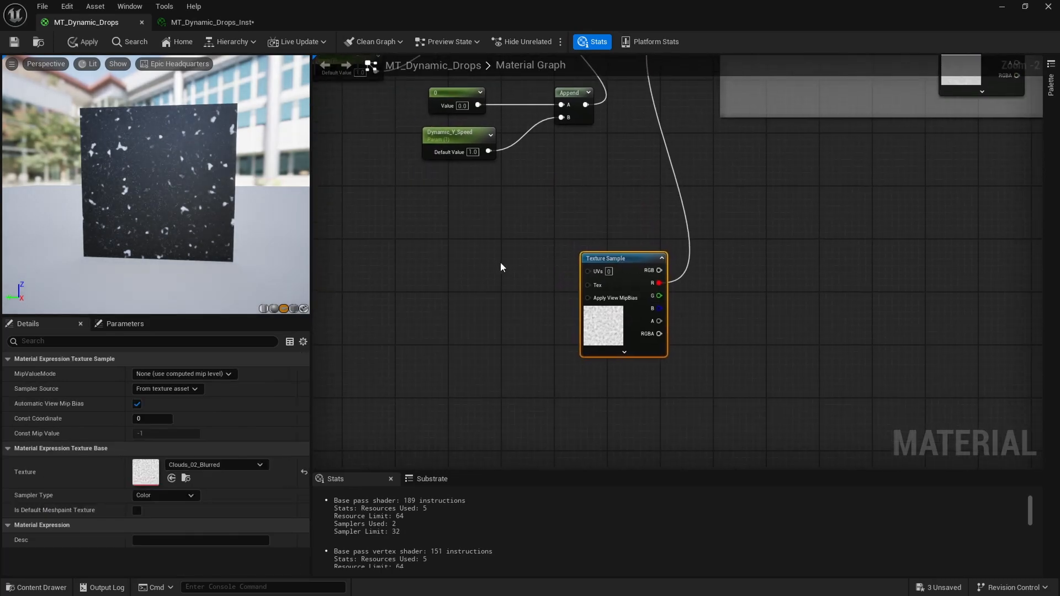
Create a TextureCoordinate node beside the duplicated Texture Sample and connect it to the A input of a new Multiply.
right_click_drag(470, 283, 473, 283)
type("t")
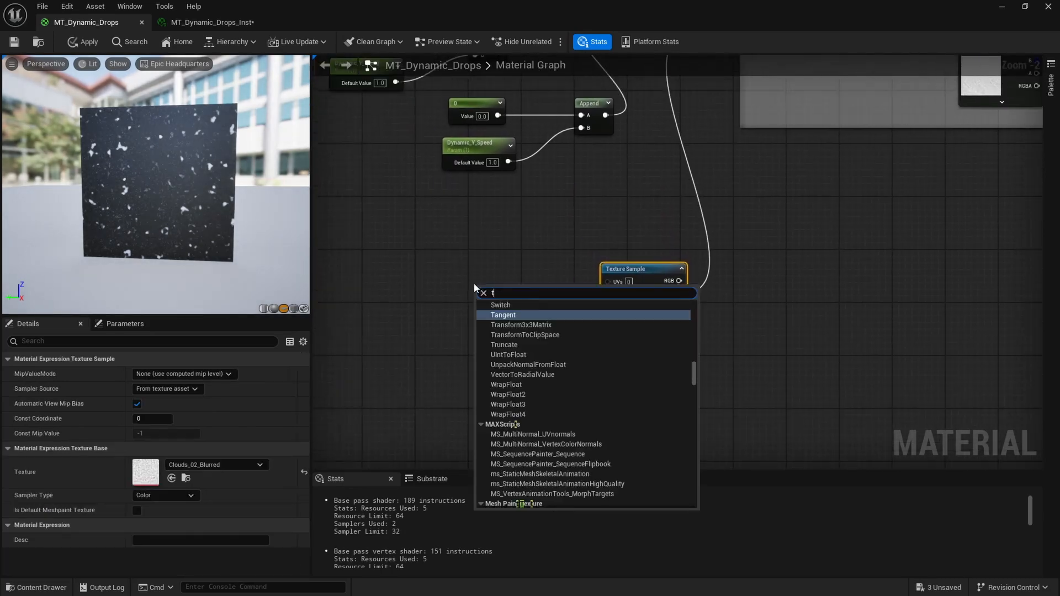
type("exturec")
key("Return")
left_click_drag(492, 291, 520, 305)
left_click(537, 285)
left_click(511, 292)
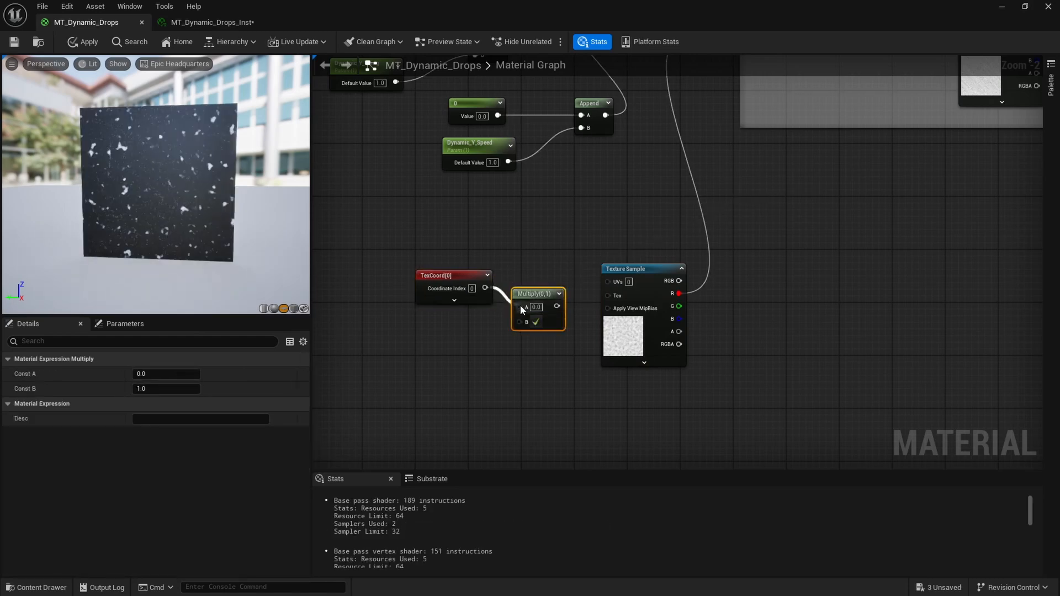
Create a scalar parameter named Distortion_Tiling with a default value of 1.
left_click(442, 338)
right_click(441, 338)
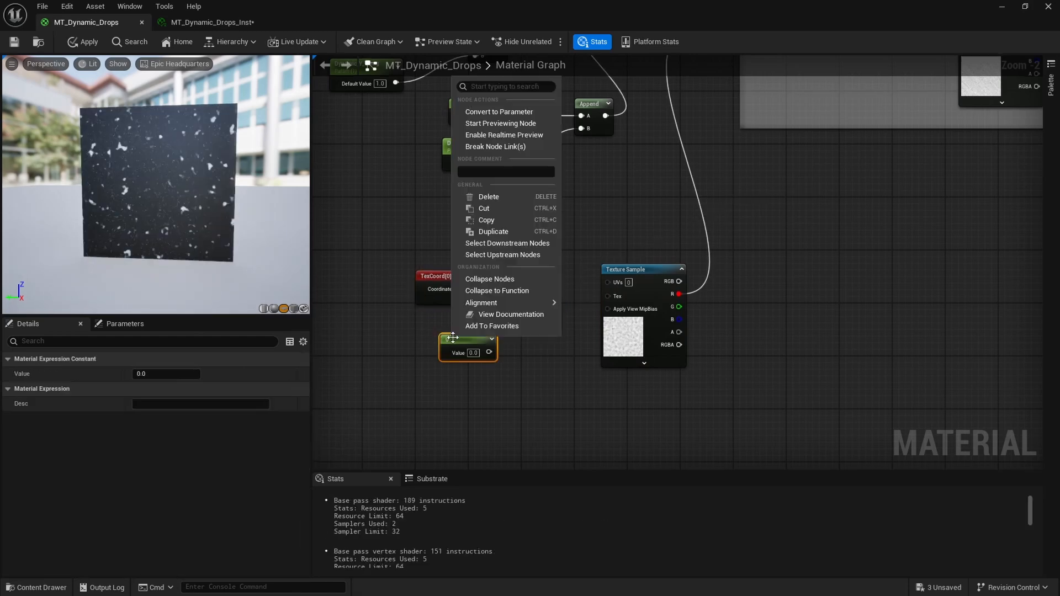
left_click(486, 110)
type("Distortion_Til")
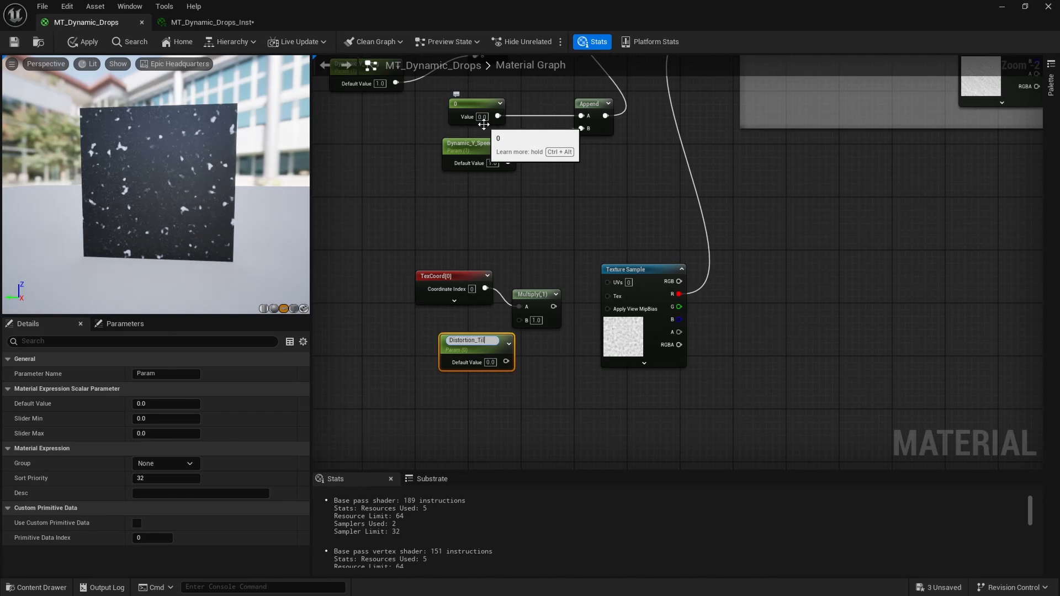
type("ing")
key("Return")
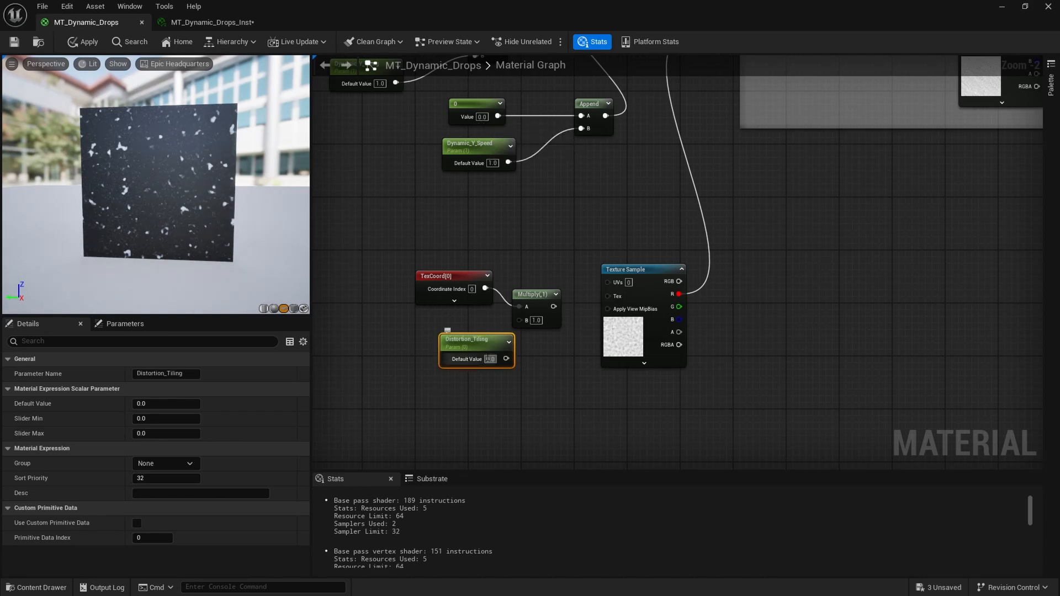
type("1")
key("Return")
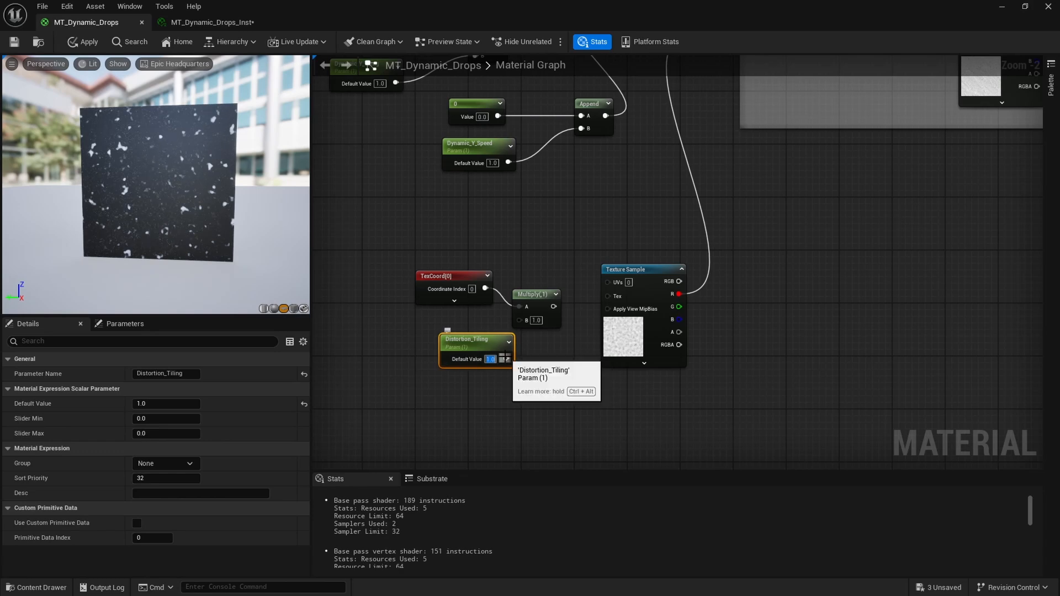
Connect Distortion_Tiling to the Multiply's B input and the Multiply's output to the Texture Sample's UVs, placing the parameter under the TexCoord node.
left_click_drag(506, 359, 609, 283)
left_click_drag(469, 339, 452, 316)
left_click(487, 380)
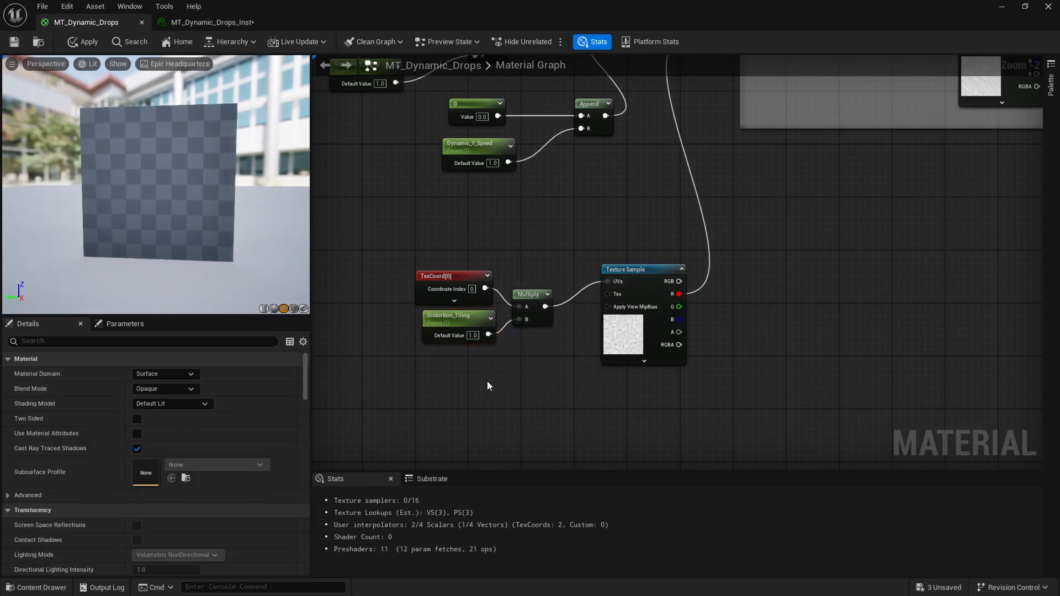
Add a second Multiply after the distortion Texture Sample, with the red channel feeding its A input.
right_click_drag(782, 256, 699, 278)
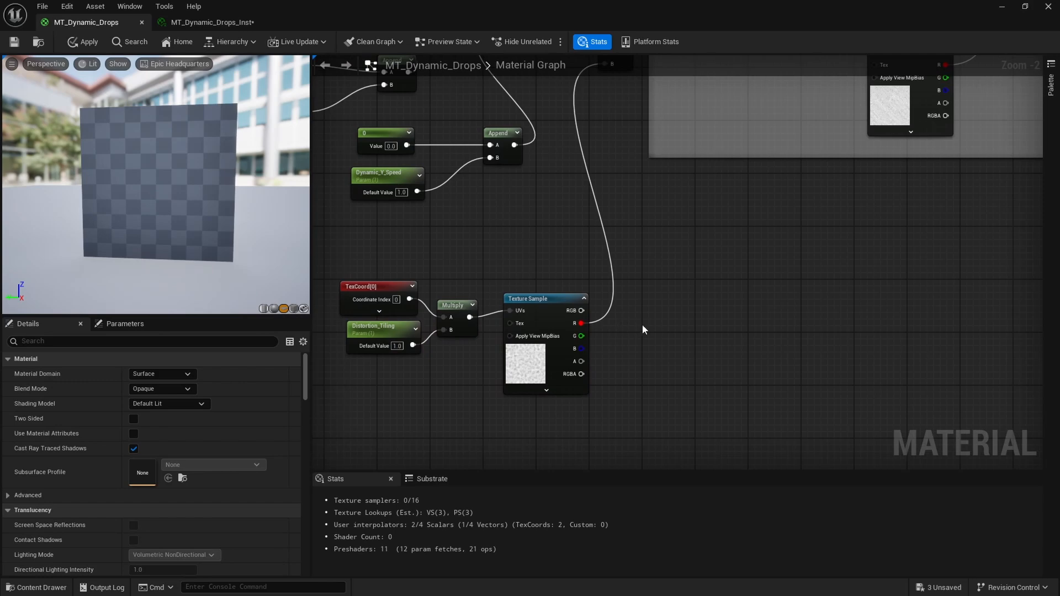
right_click_drag(642, 325, 626, 313)
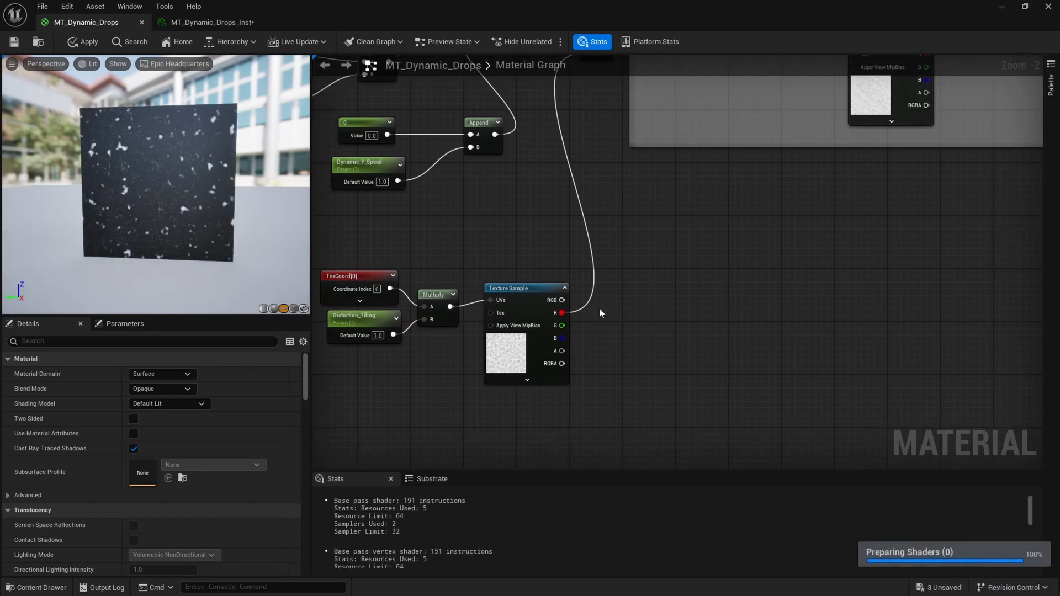
left_click(603, 308)
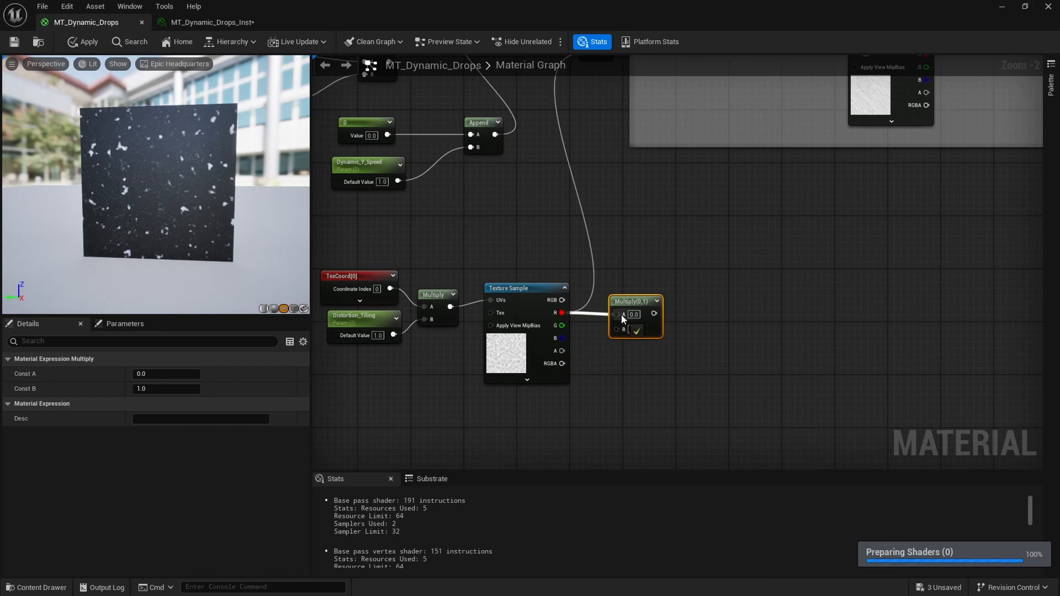
Create a scalar parameter named Distortion_Power and place it below the distortion Texture Sample.
left_click(595, 360)
left_click(587, 356)
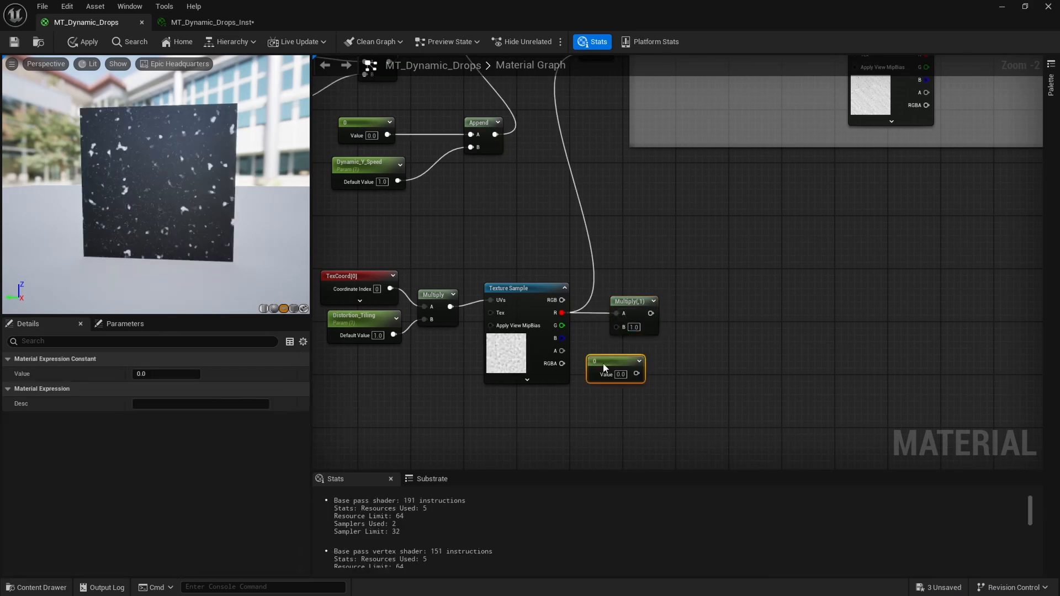
right_click(602, 366)
left_click(650, 138)
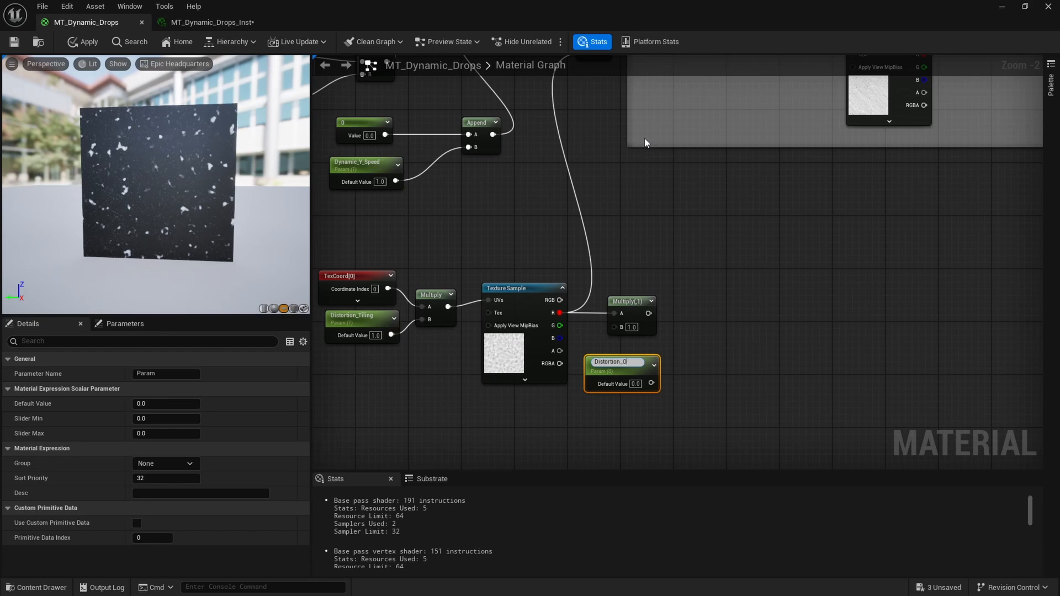
type("Distortion_")
type("Power")
key("Return")
right_click_drag(717, 354, 678, 335)
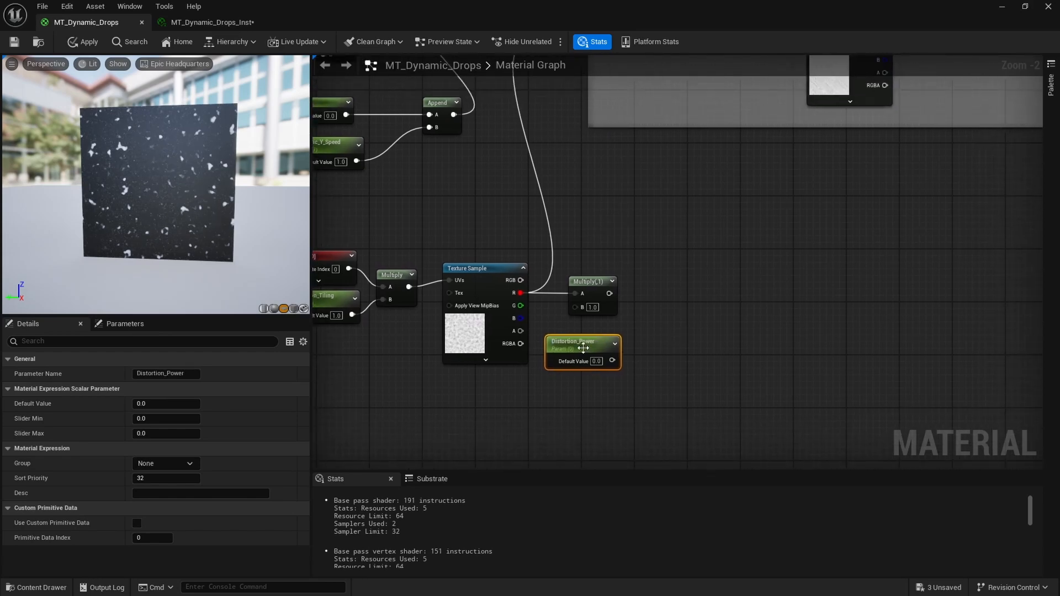
left_click_drag(568, 351, 520, 379)
mouse_move(602, 353)
right_mouse_down()
mouse_move(596, 370)
mouse_move(604, 365)
right_mouse_up()
left_click(665, 361)
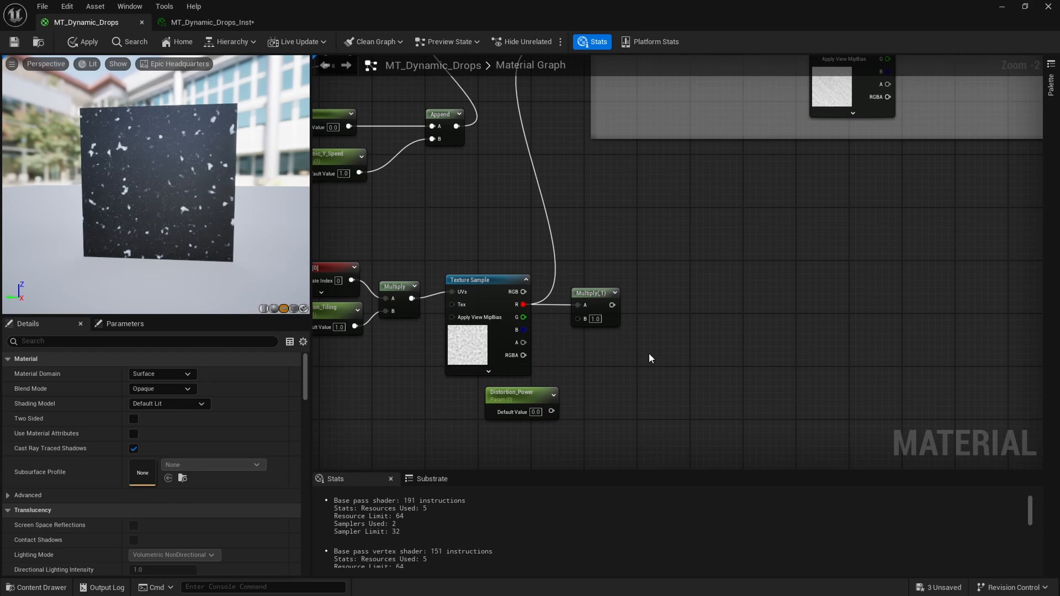
key("1")
left_click(649, 354)
key("Delete")
right_click_drag(650, 360, 673, 365)
key("m")
left_click(680, 344)
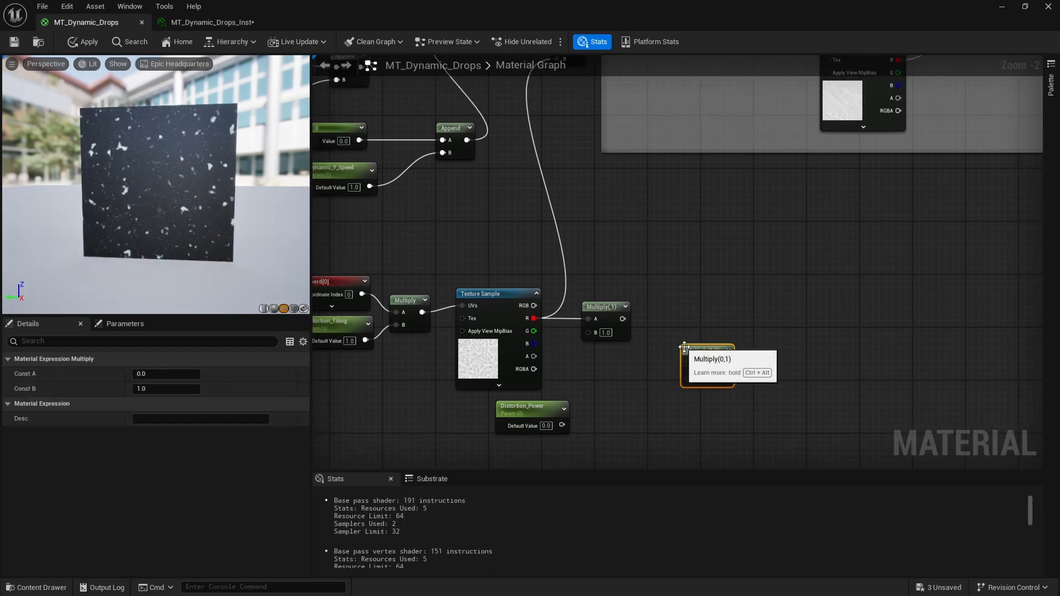
key("Delete")
Connect Distortion_Power to the second Multiply's B input and that Multiply's output to the Add node's B input.
left_click_drag(562, 425, 590, 333)
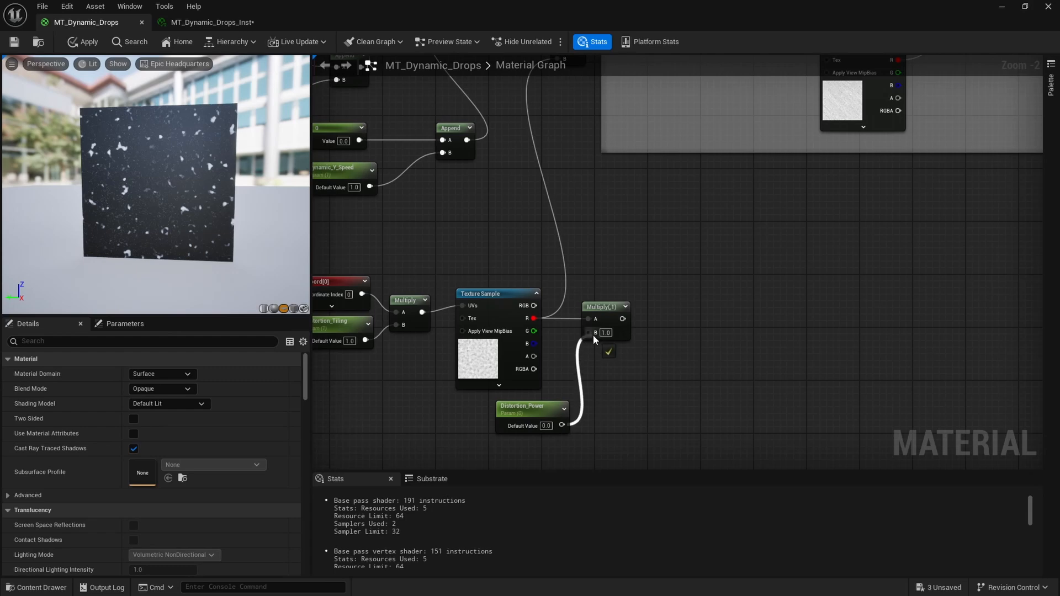
left_click_drag(520, 412, 520, 405)
right_click_drag(638, 269, 627, 309)
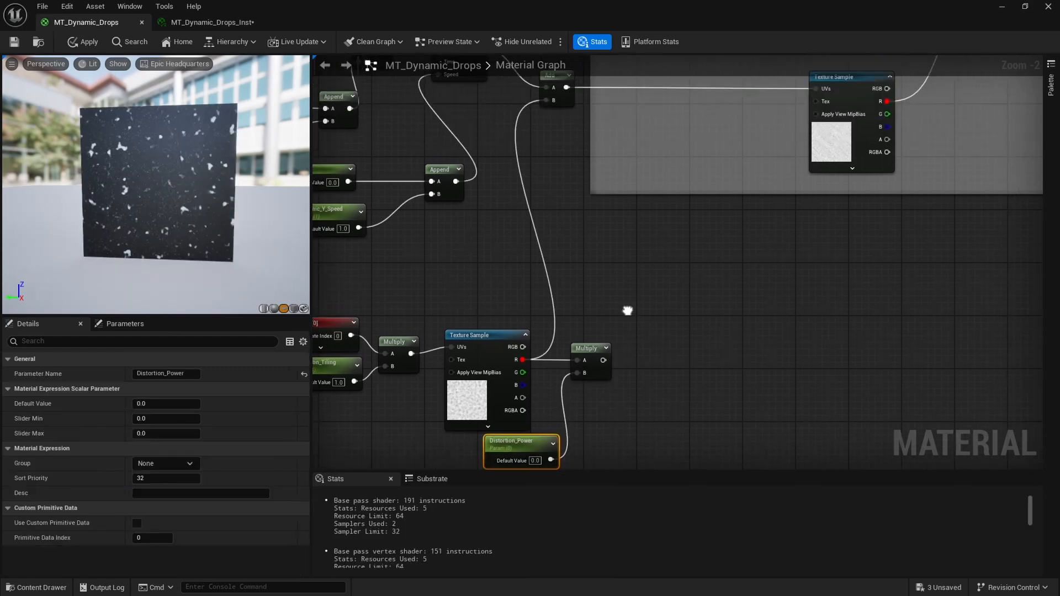
right_click_drag(625, 352, 654, 353)
left_click_drag(642, 380, 587, 121)
right_click_drag(562, 294, 593, 242)
Wrap the distortion nodes, from the TexCoord to the final Multiply and Distortion_Power, in a comment titled Distortion.
scroll(593, 242, "down", 2)
left_click_drag(434, 356, 662, 248)
left_click_drag(578, 270, 515, 270)
right_click(516, 270)
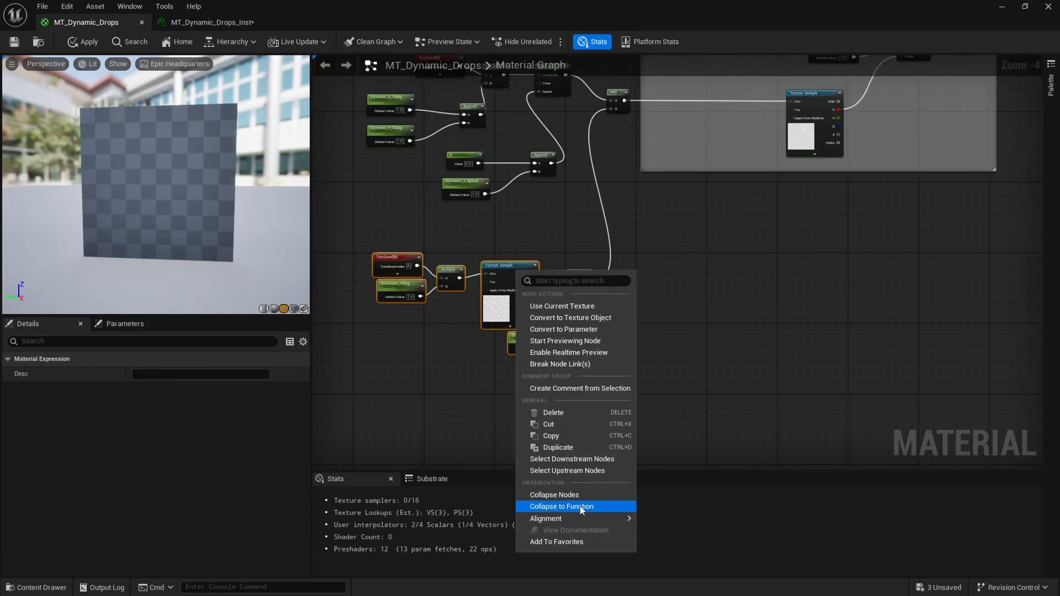
left_click(572, 388)
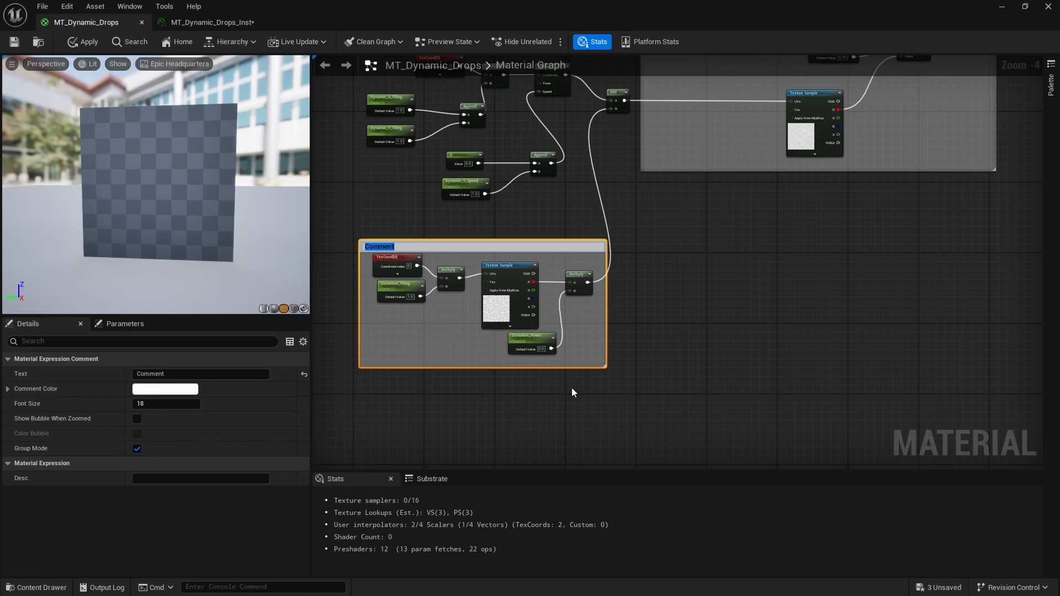
type("Distortion")
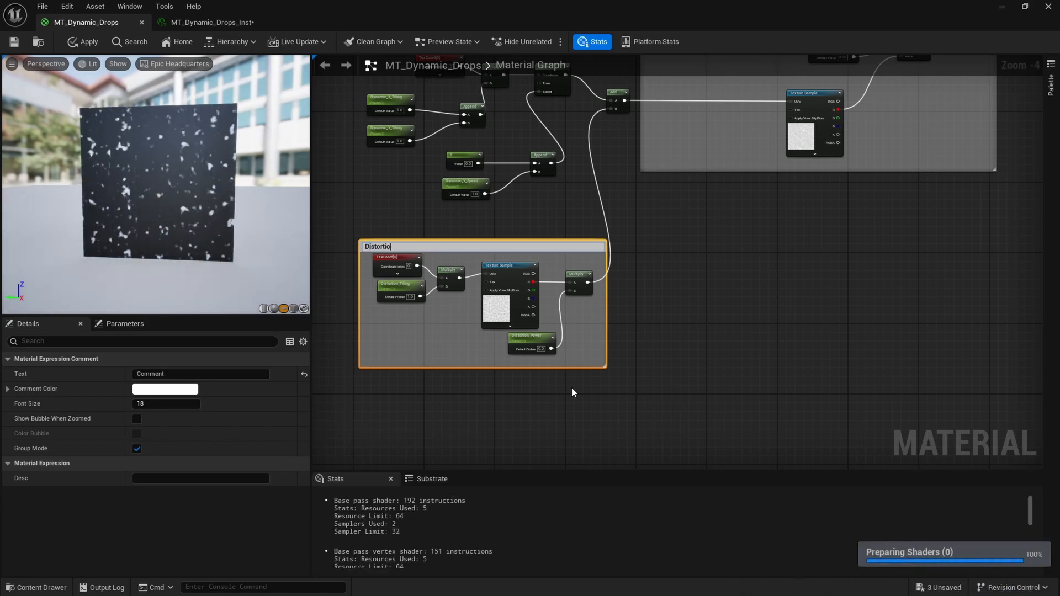
Assign the Distortion_Tiling and Distortion_Power parameters to a new group named Distortion and save the material.
left_click(389, 294)
left_click(531, 350, "ctrl")
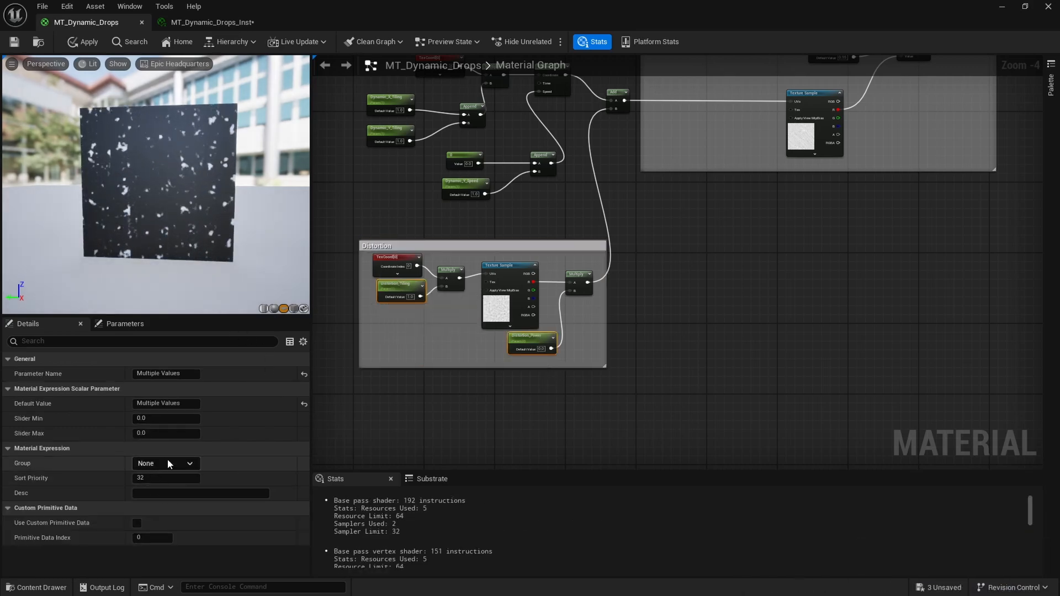
left_click(166, 462)
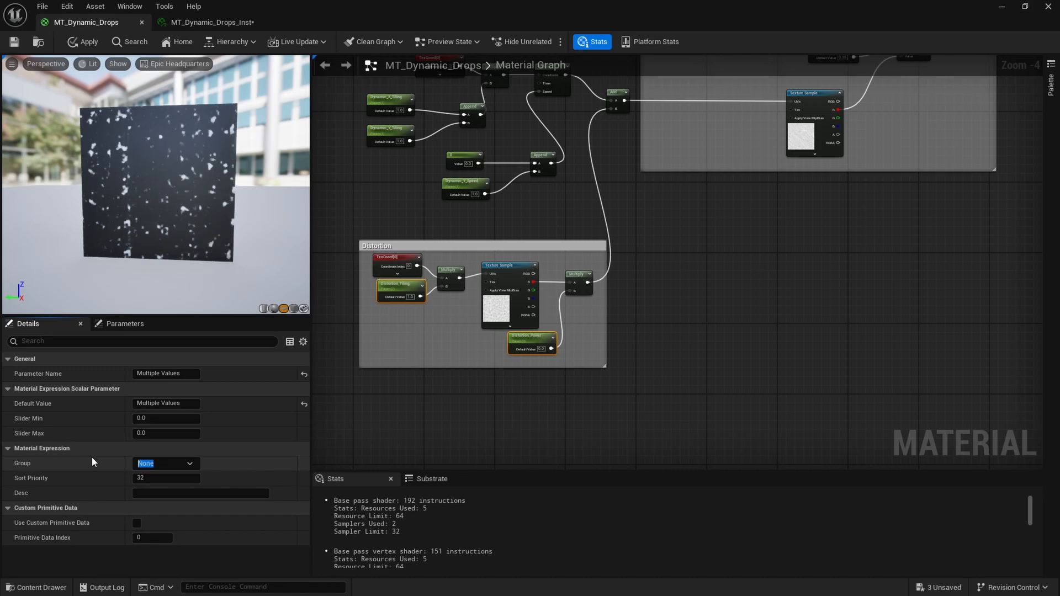
type("Distortion")
key("Return")
key("ctrl+s")
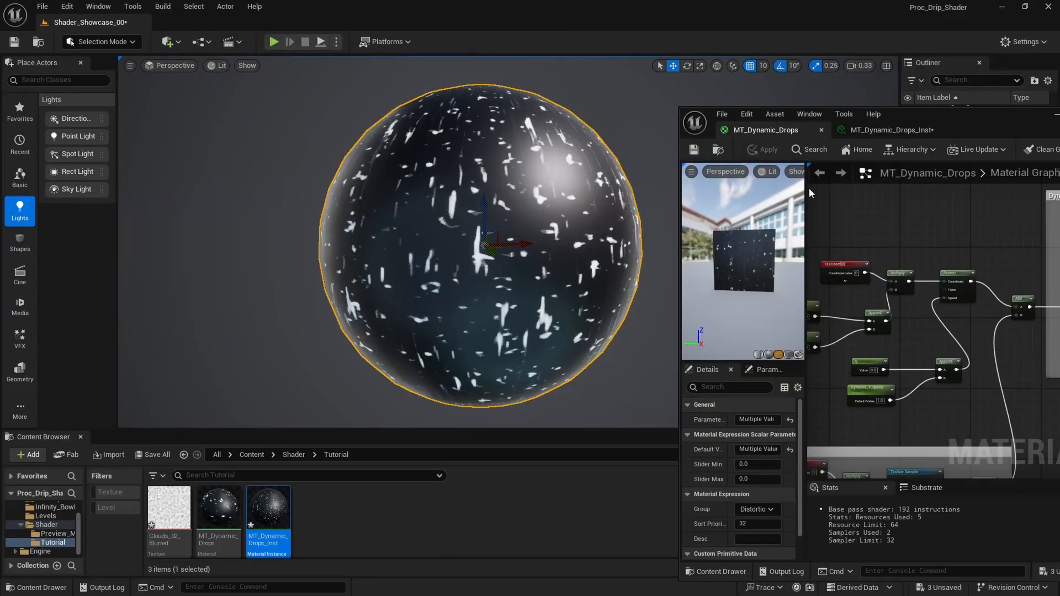
In the material instance, override Distortion_Power with 0.08 and Distortion_Tiling with about 1.14.
left_click(911, 130)
left_click_drag(976, 117, 950, 88)
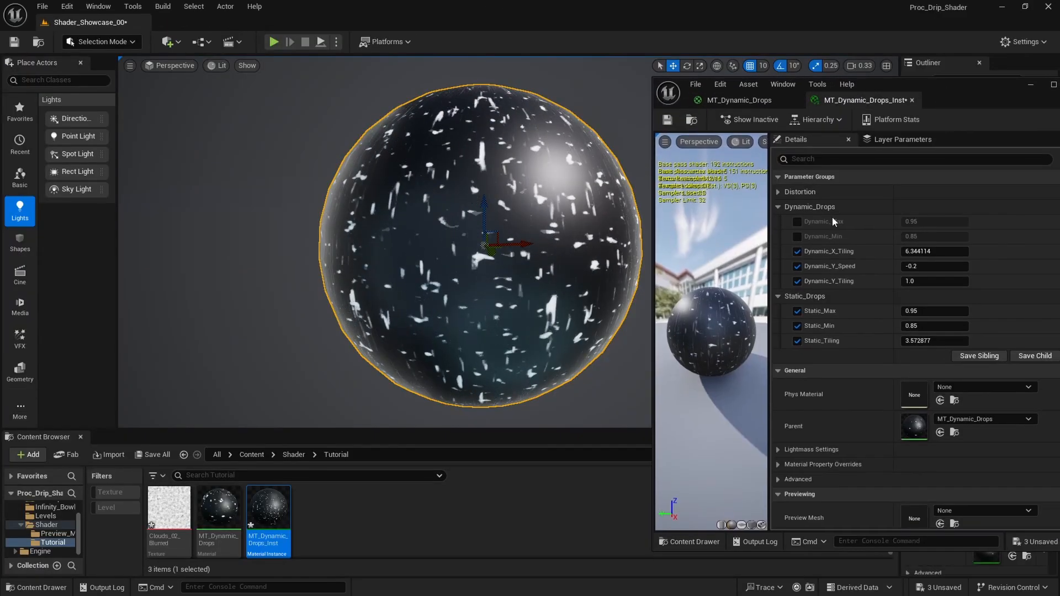
left_click(779, 192)
left_click(798, 206)
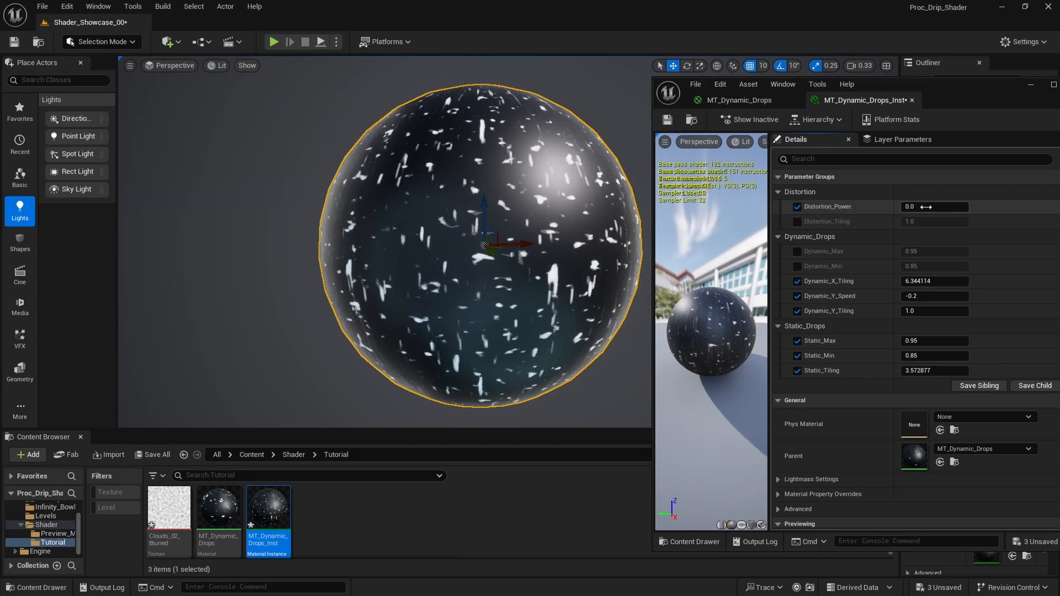
mouse_move(928, 207)
left_mouse_down()
mouse_move(942, 222)
mouse_move(921, 221)
mouse_move(931, 221)
left_mouse_up()
left_click(797, 221)
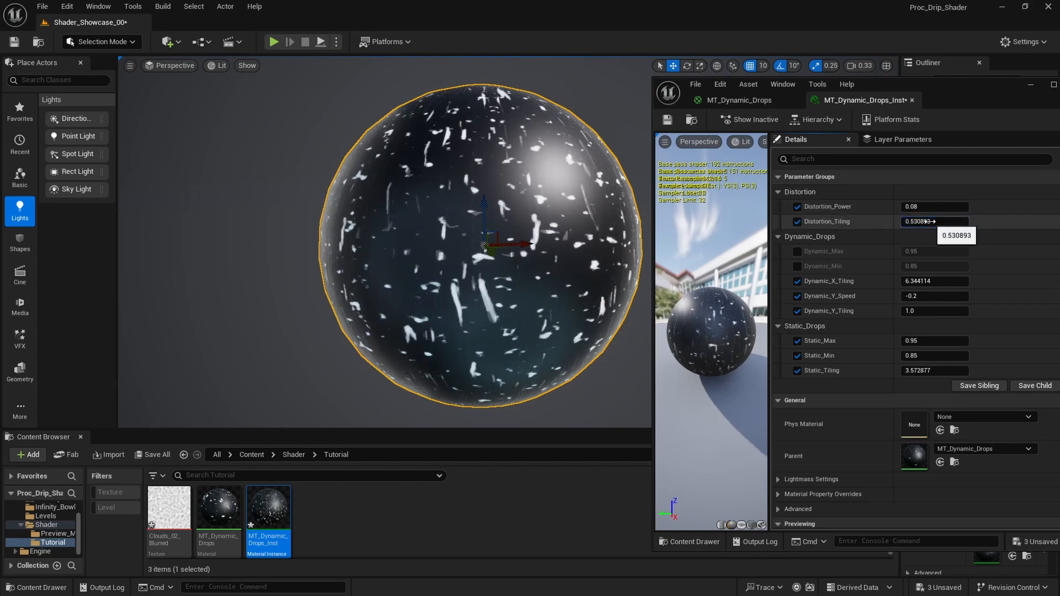
left_click_drag(931, 221, 939, 221)
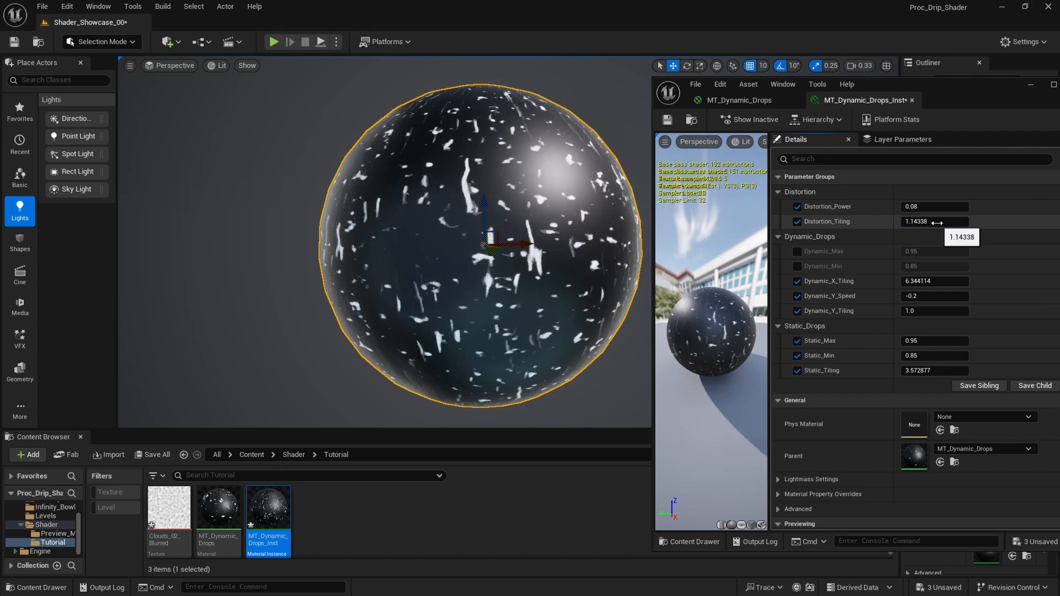
Try Distortion_Power 0.02 and Distortion_Tiling 0.5, and settle on 0.03 for the power and 1.0 for the tiling.
left_click(937, 211)
type(".0")
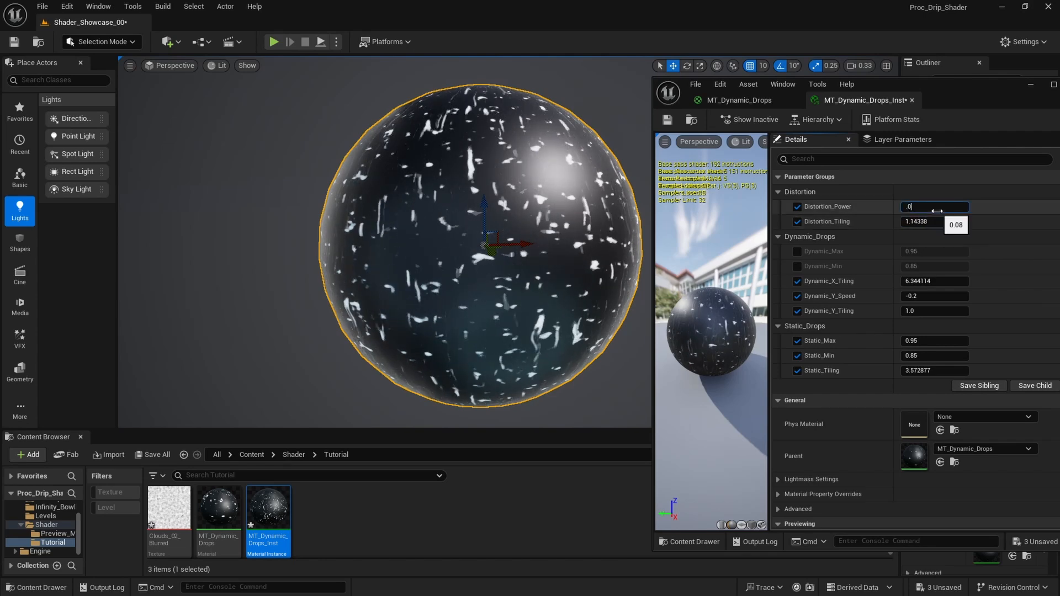
type("2")
key("Return")
left_click(941, 224)
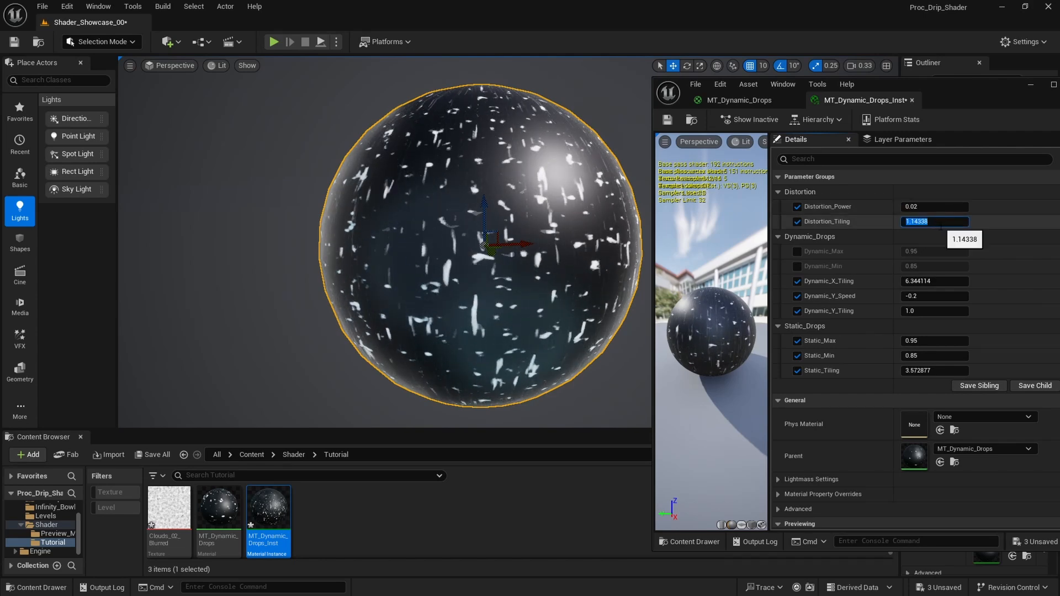
type("0.5")
key("Return")
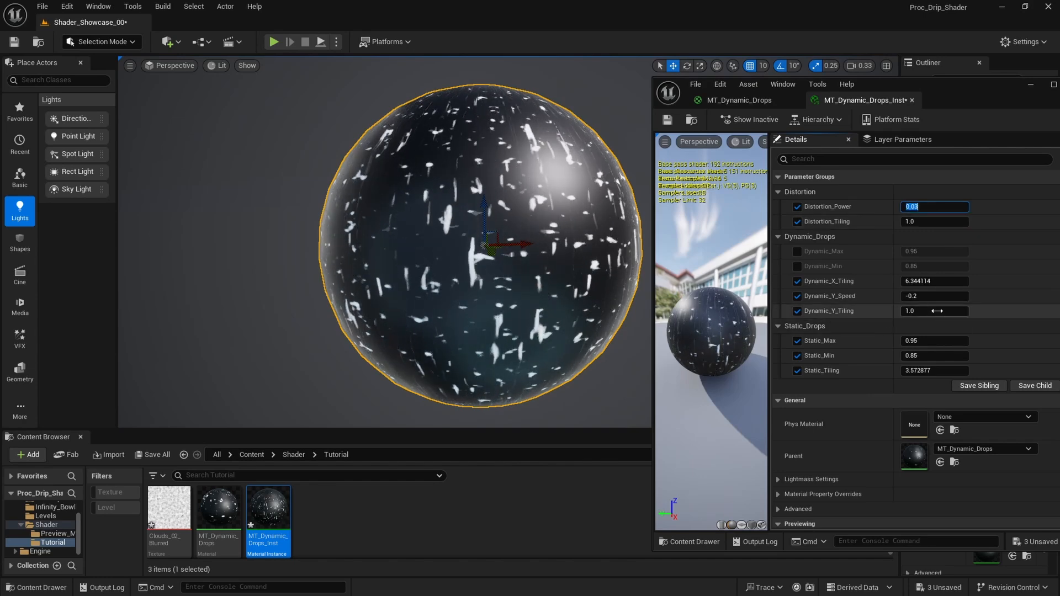
Set the instance's Dynamic_Y_Speed to -0.1 and check the drips on the sphere.
left_click(936, 310)
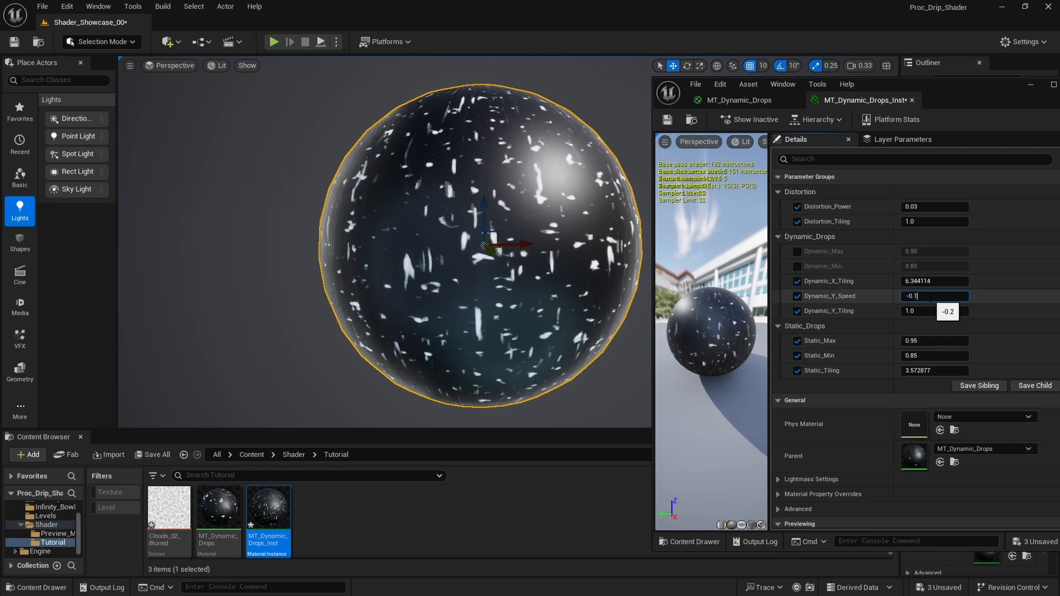
scroll(560, 239, "down", 4)
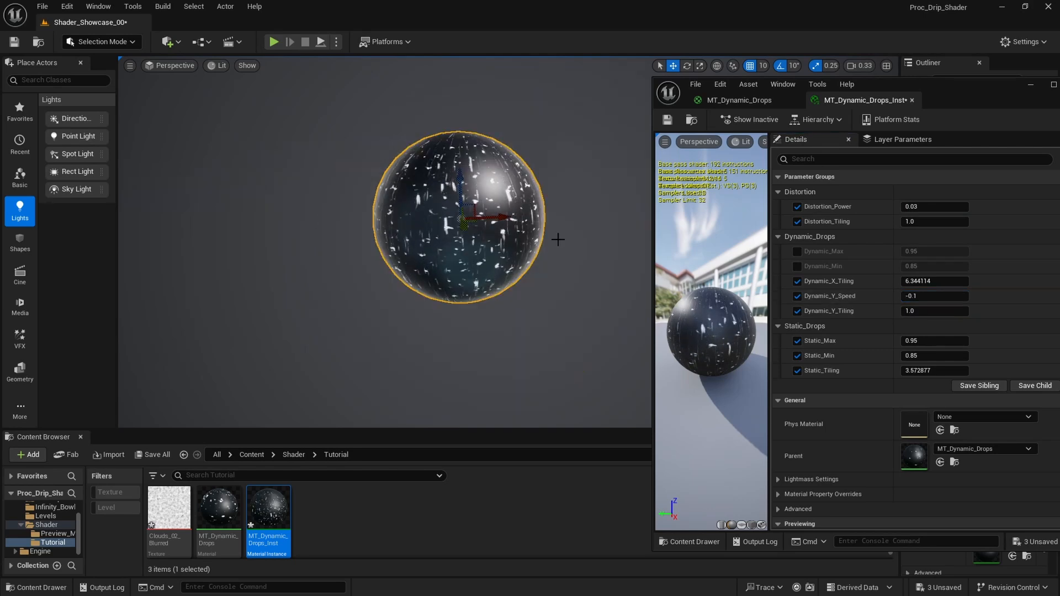
scroll(557, 239, "up", 2)
Enable the Dynamic_Max and Dynamic_Min overrides, setting Dynamic_Min to 0.874 and Static_Min to 0.858.
left_click(797, 251)
left_click(796, 267)
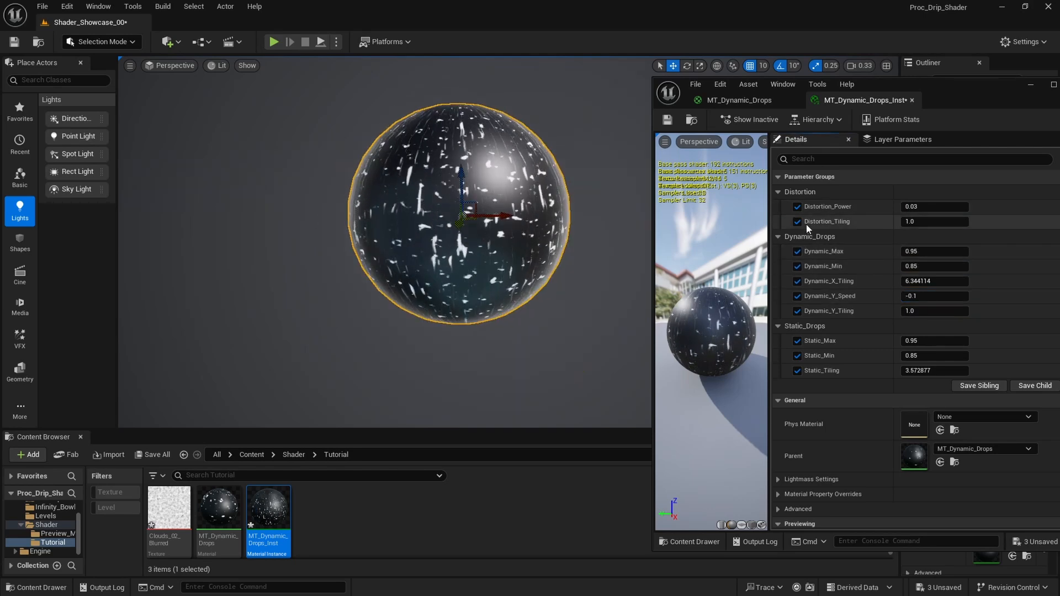
mouse_move(933, 267)
left_mouse_down()
mouse_move(923, 267)
mouse_move(936, 266)
left_mouse_up()
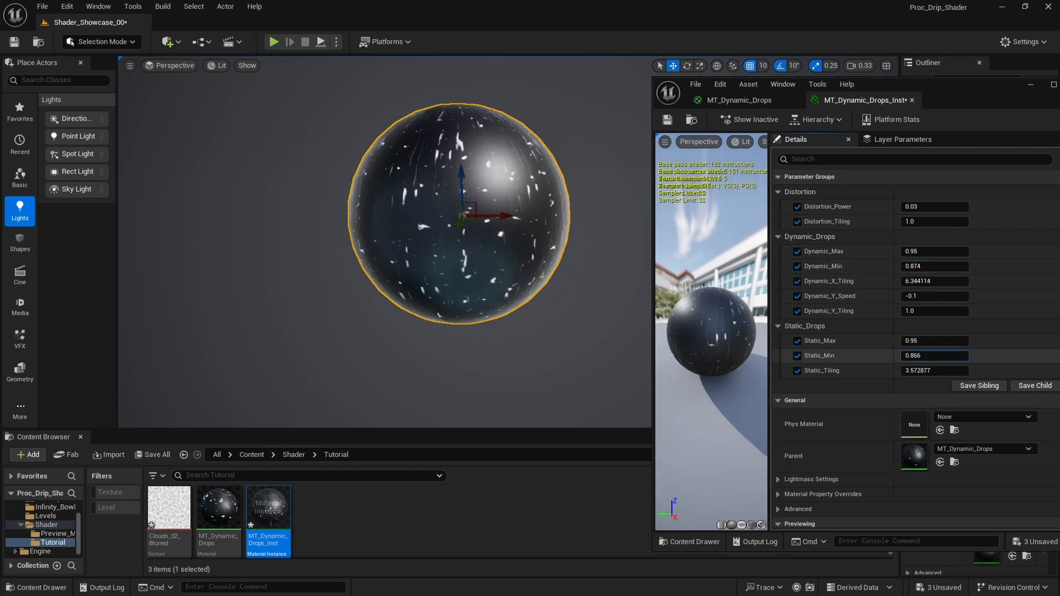
left_click_drag(933, 356, 928, 356)
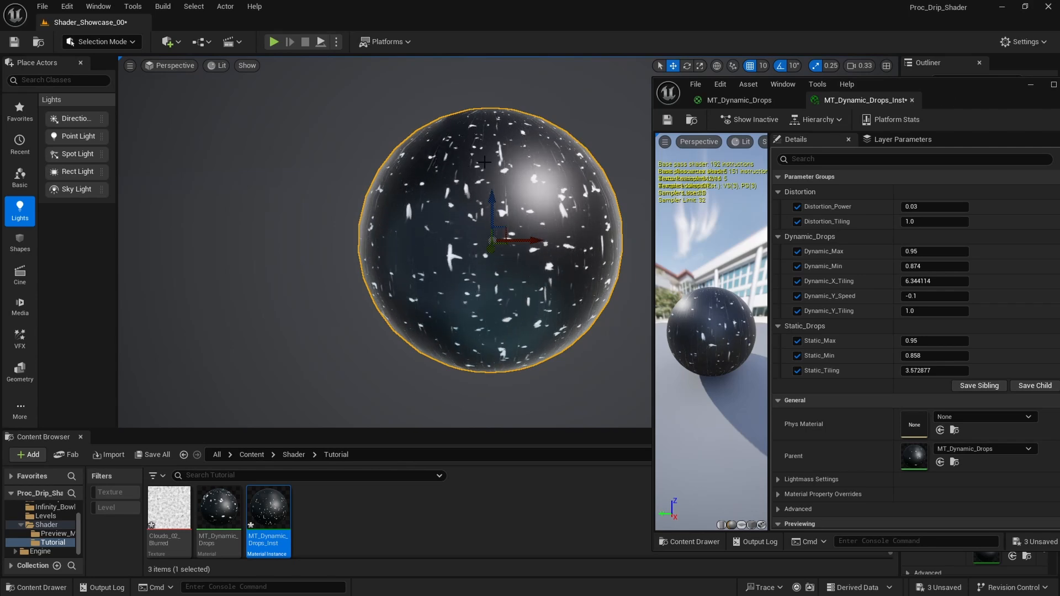
Back in the MT_Dynamic_Drops graph, enlarge the Dynamic_Drops comment to enclose the tiling, Panner, speed and Add nodes.
left_click(744, 102)
left_click(594, 90)
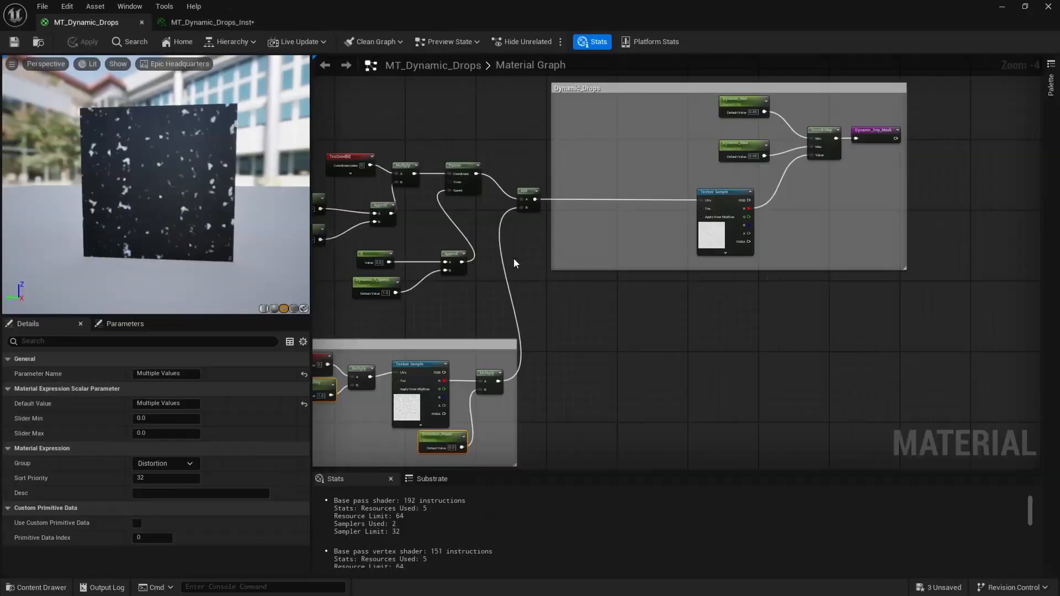
left_click(514, 257)
right_click_drag(514, 257, 734, 276)
scroll(739, 265, "up", 1)
left_click_drag(778, 157, 372, 173)
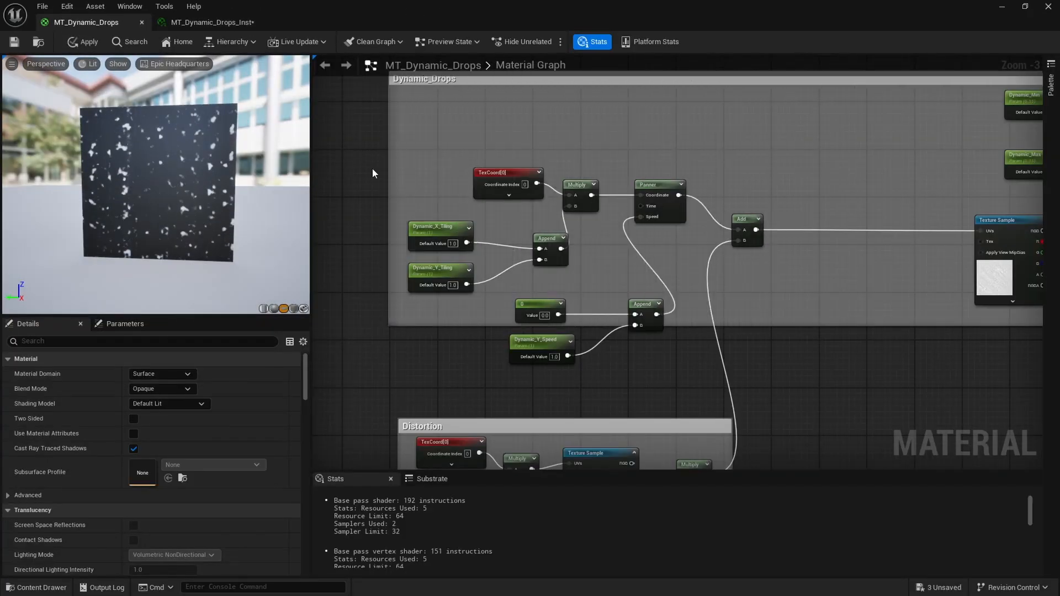
left_click_drag(754, 325, 754, 380)
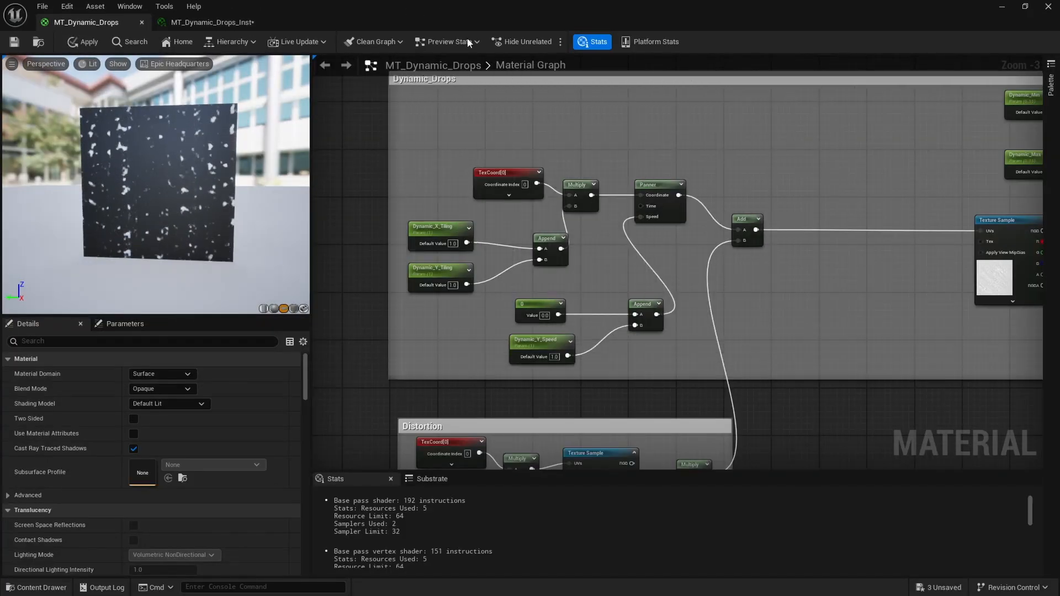
Move the Dynamic_Drops and Distortion comment groups together farther down to free space below the Static_Drops group.
scroll(718, 198, "down", 3)
right_click_drag(850, 205, 631, 193)
scroll(747, 280, "up", 1)
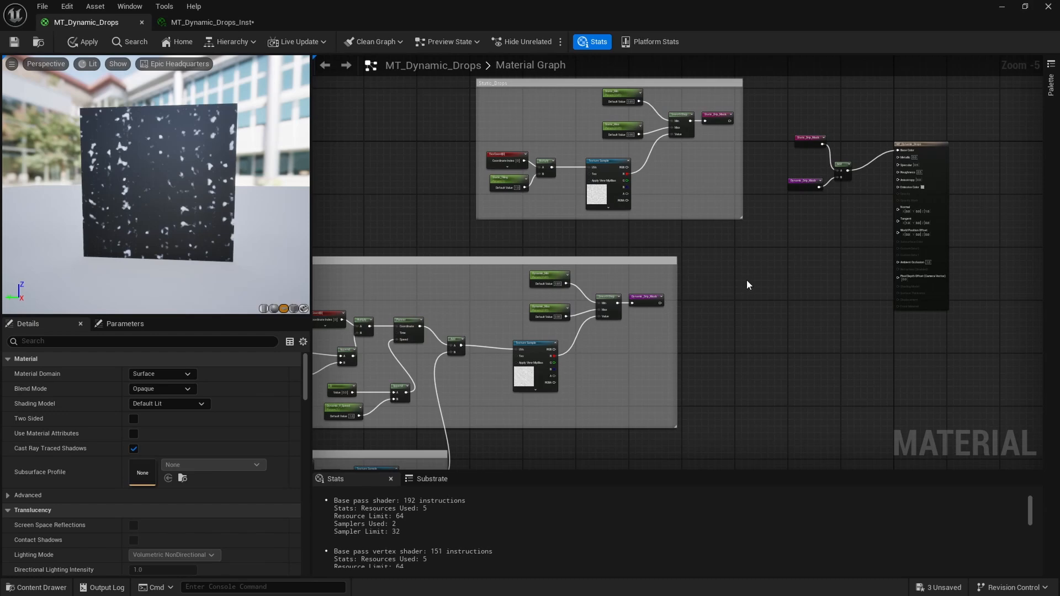
scroll(746, 279, "down", 3)
right_click_drag(732, 291, 738, 237)
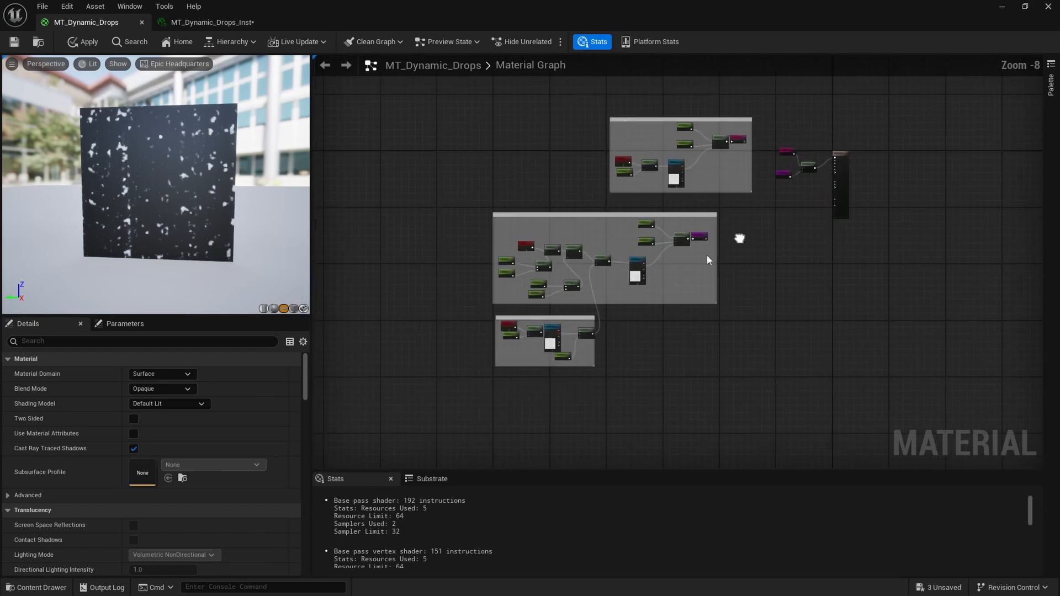
left_click_drag(411, 389, 778, 324)
left_click(708, 222)
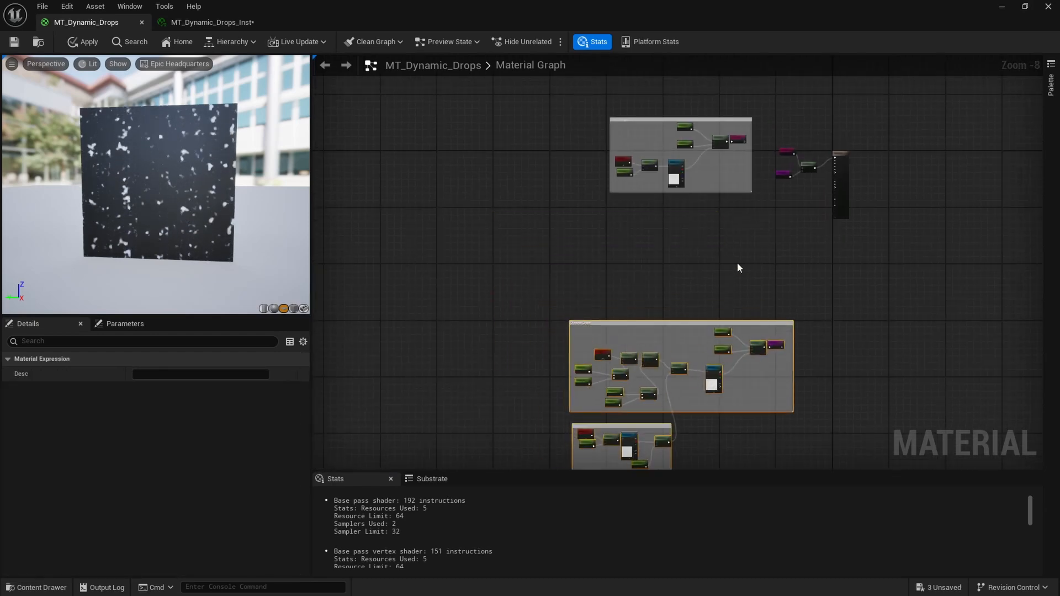
Move the Static_Drops group up and to the left, and shift the Dynamic_Drops and Distortion groups slightly the same way.
left_click(738, 267)
right_click_drag(550, 223, 492, 266)
left_click(684, 172)
mouse_move(683, 172)
left_mouse_down()
mouse_move(600, 225)
mouse_move(556, 155)
mouse_move(622, 111)
left_mouse_up()
left_click(688, 250)
right_click_drag(689, 256, 651, 109)
left_click_drag(392, 390, 732, 184)
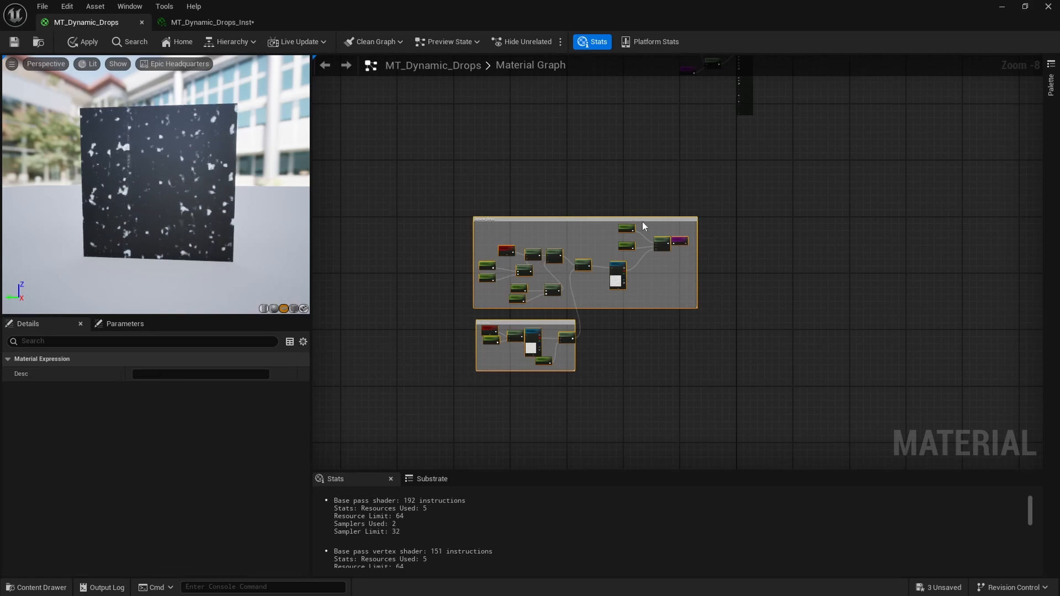
left_click_drag(641, 221, 631, 199)
Add a PreparePerturbNormalHQ node in the empty space between the Static_Drops and Dynamic_Drops groups.
scroll(544, 247, "up", 3)
right_click(567, 264)
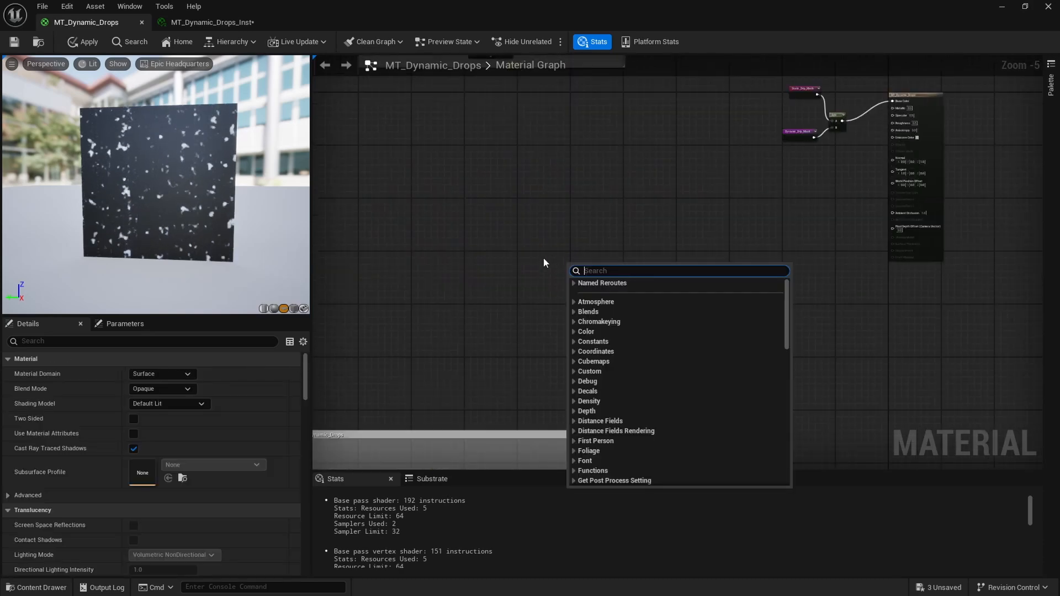
type("prepar")
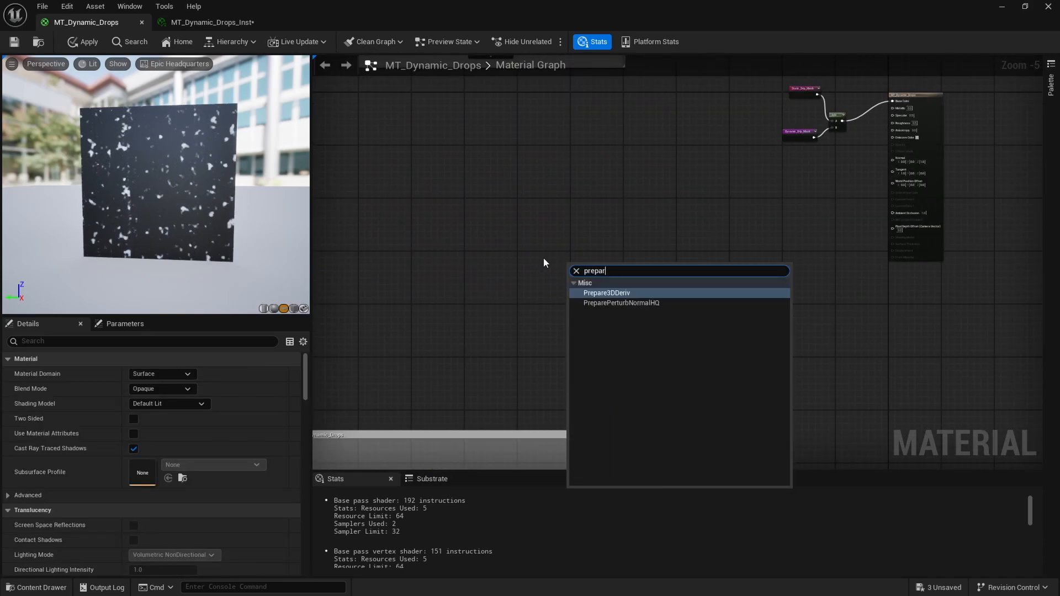
key("Down")
key("Return")
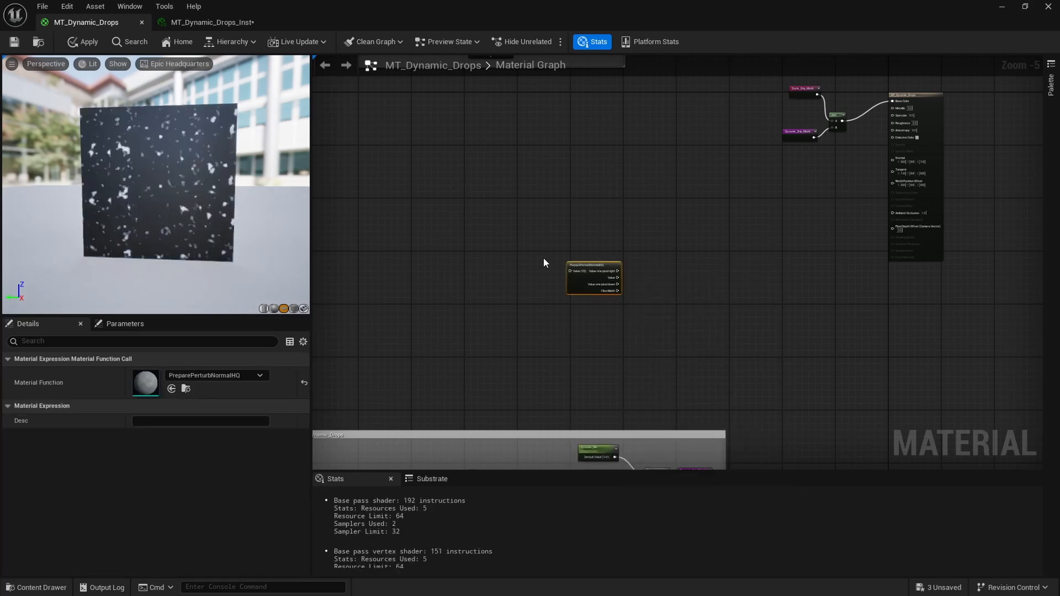
key("Home")
left_click(668, 316)
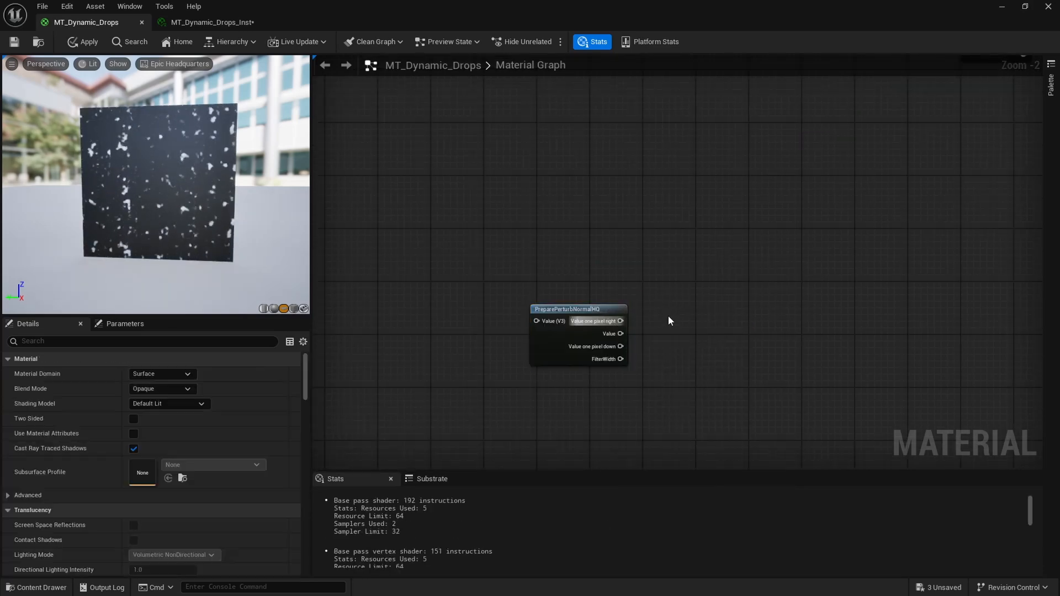
Add a PerturbNormalHQ node just to the right of PreparePerturbNormalHQ.
right_click(669, 319)
type("perturb")
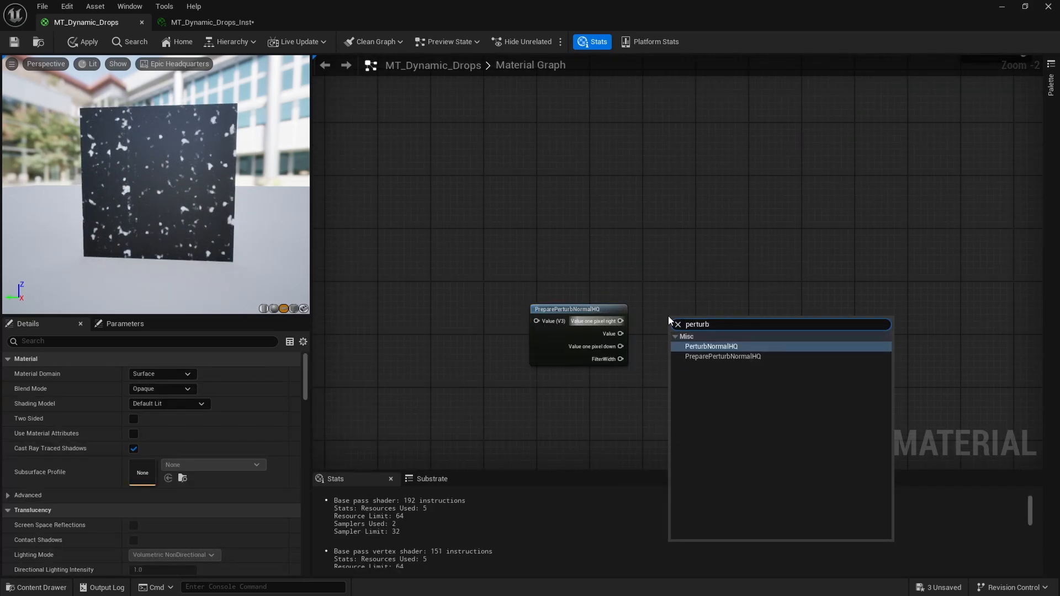
key("Return")
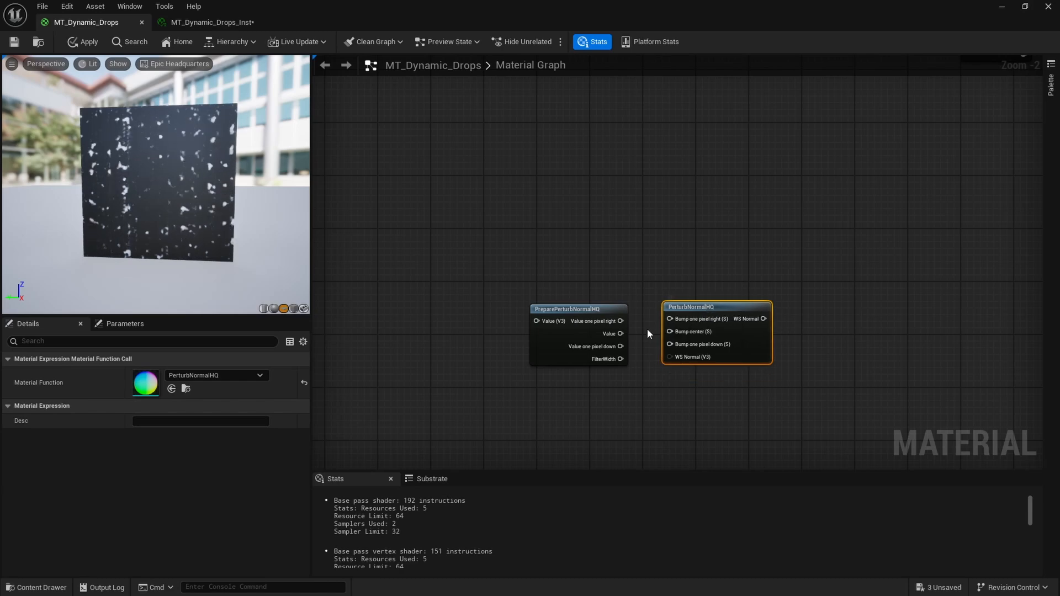
Connect the pixel right, Value and pixel down outputs to PerturbNormalHQ's matching bump inputs, and move that node closer.
scroll(647, 329, "up", 2)
left_click_drag(613, 318, 679, 349)
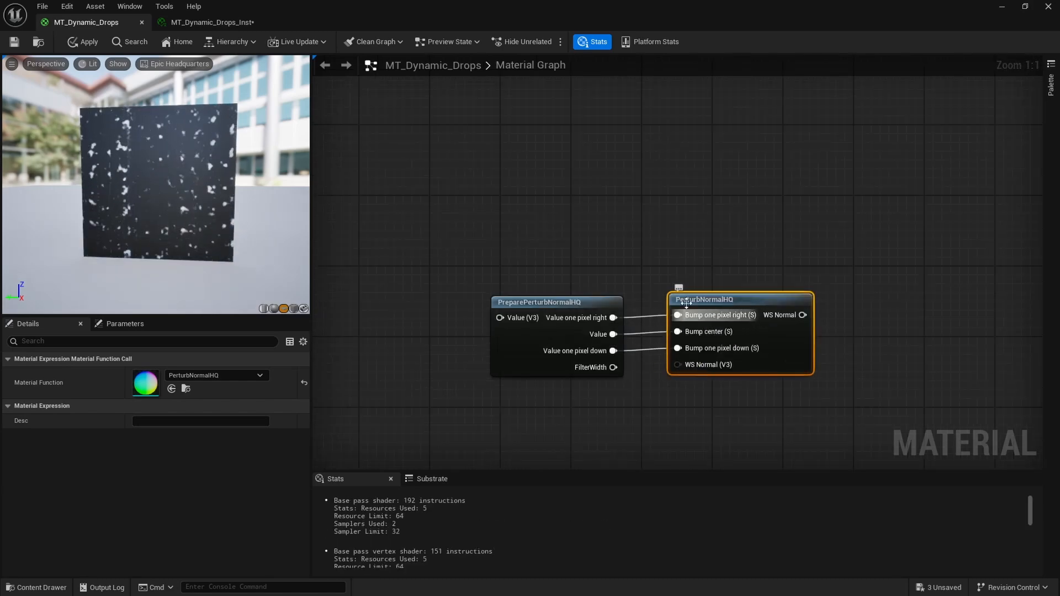
left_click_drag(686, 303, 661, 310)
left_click(601, 241)
Move the Static_Drip_Mask reroute node closer to Dynamic_Drip_Mask, lining it up directly above that node.
scroll(601, 240, "down", 2)
right_click_drag(600, 240, 737, 235)
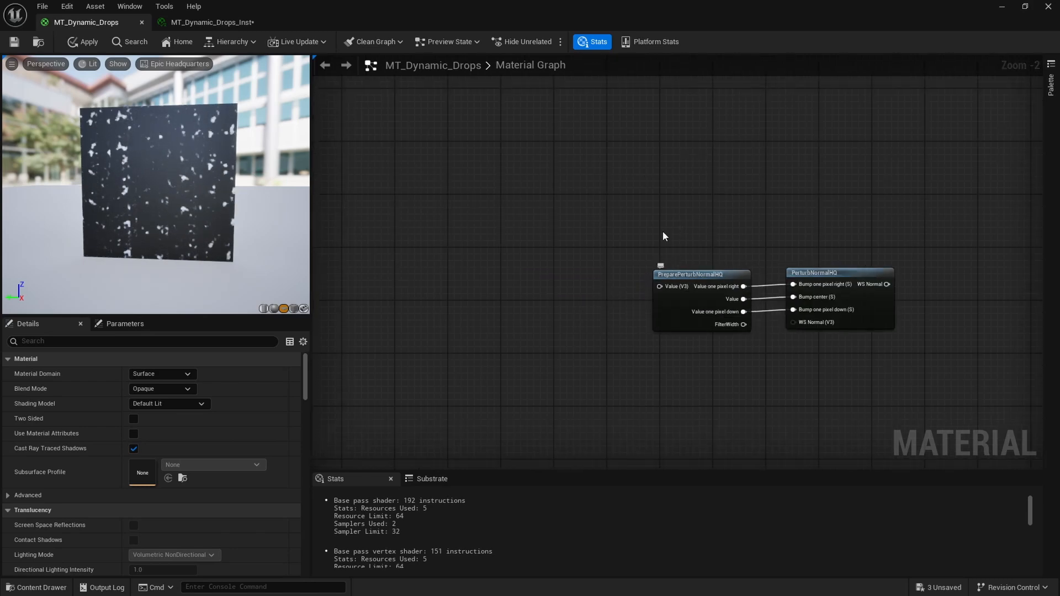
scroll(643, 237, "down", 3)
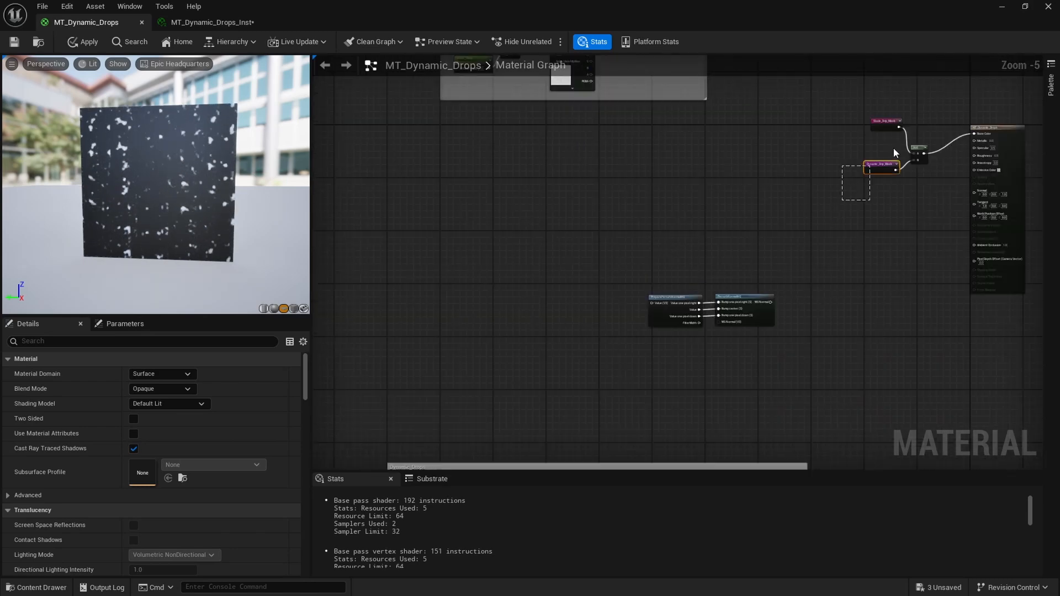
left_click_drag(886, 122, 878, 135)
scroll(877, 135, "up", 4)
right_click_drag(878, 135, 645, 193)
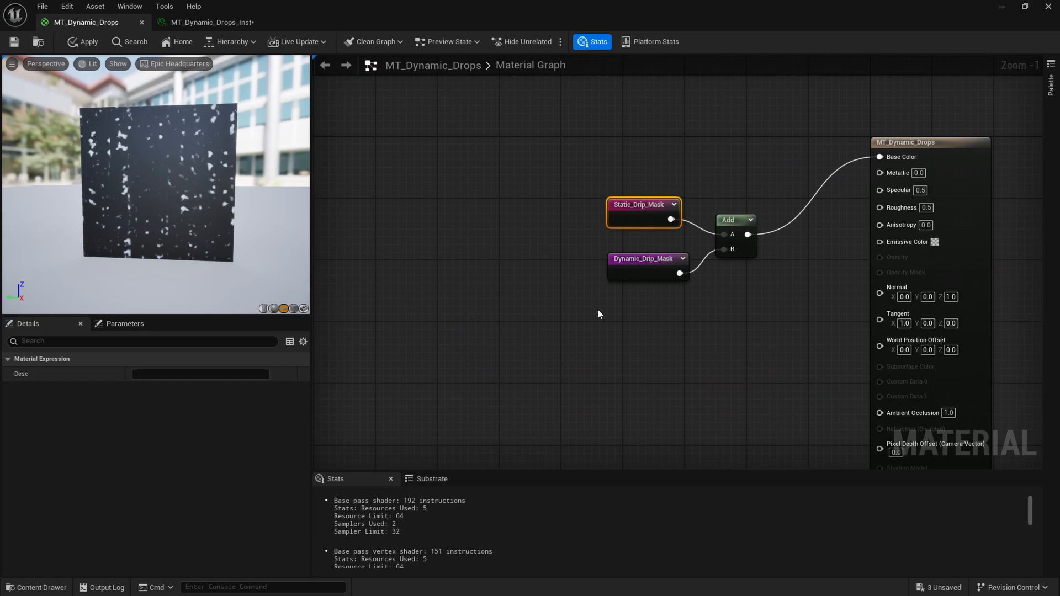
Place a copy of the Static_Drip_Mask, Dynamic_Drip_Mask and Add nodes just before PreparePerturbNormalHQ.
left_click_drag(568, 313, 757, 178)
scroll(584, 267, "down", 4)
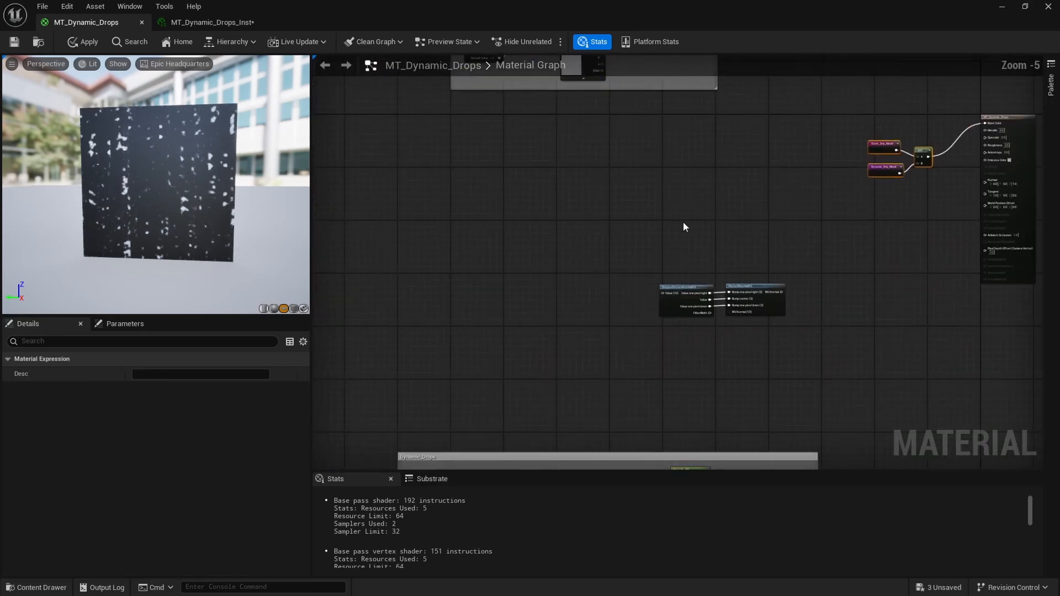
scroll(646, 255, "up", 2)
left_click(504, 312)
scroll(517, 298, "up", 3)
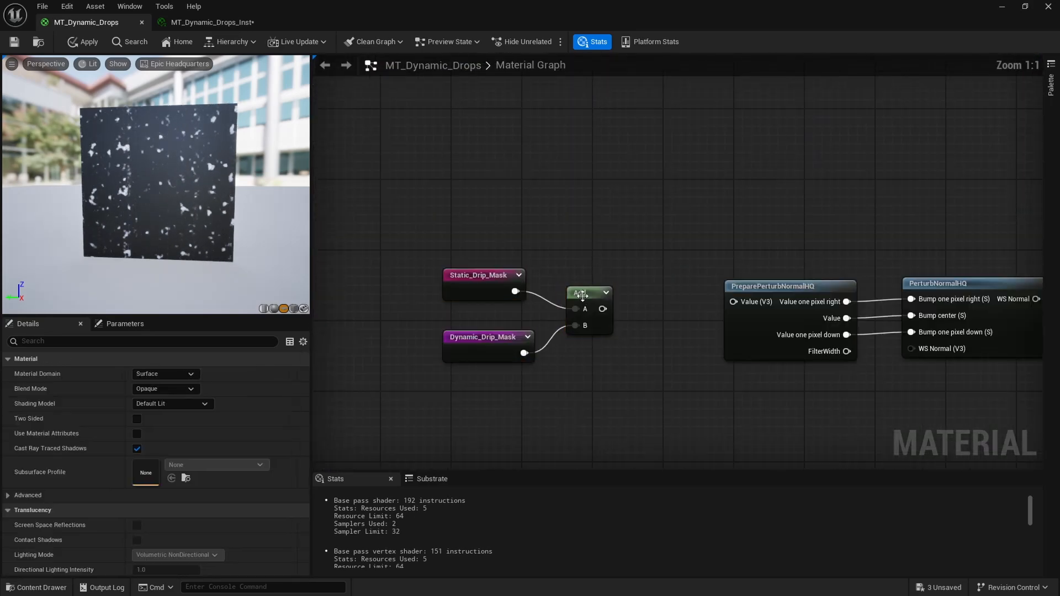
Preview the copied Add node to inspect the combined drip masks on the plane.
right_click(599, 304)
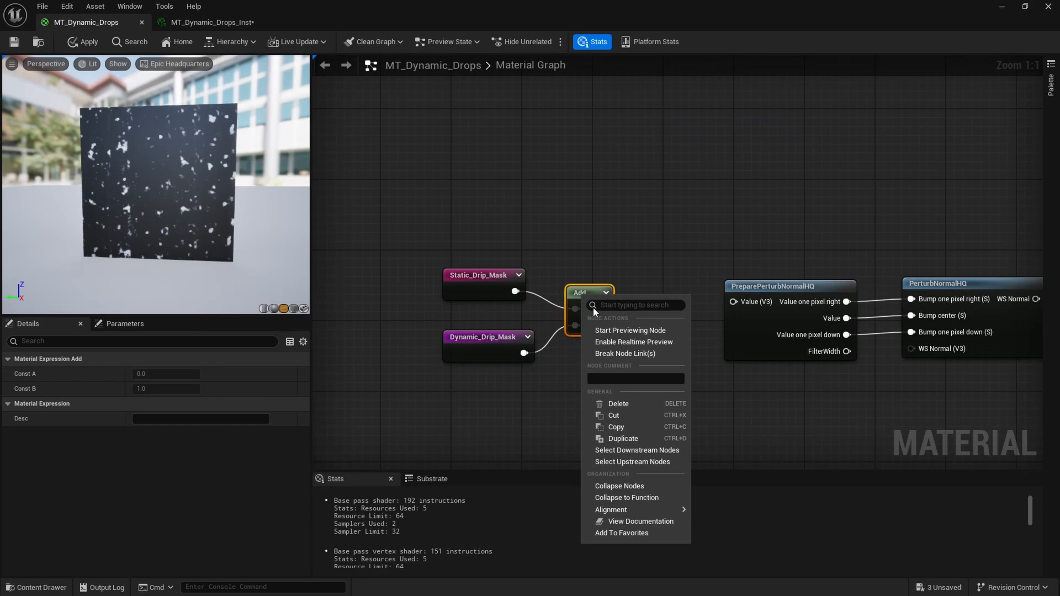
left_click(613, 331)
left_click_drag(203, 232, 232, 221)
left_click(574, 246)
Connect the Add output to PreparePerturbNormalHQ's Value input and stop previewing the Add node.
left_click_drag(616, 328, 743, 307)
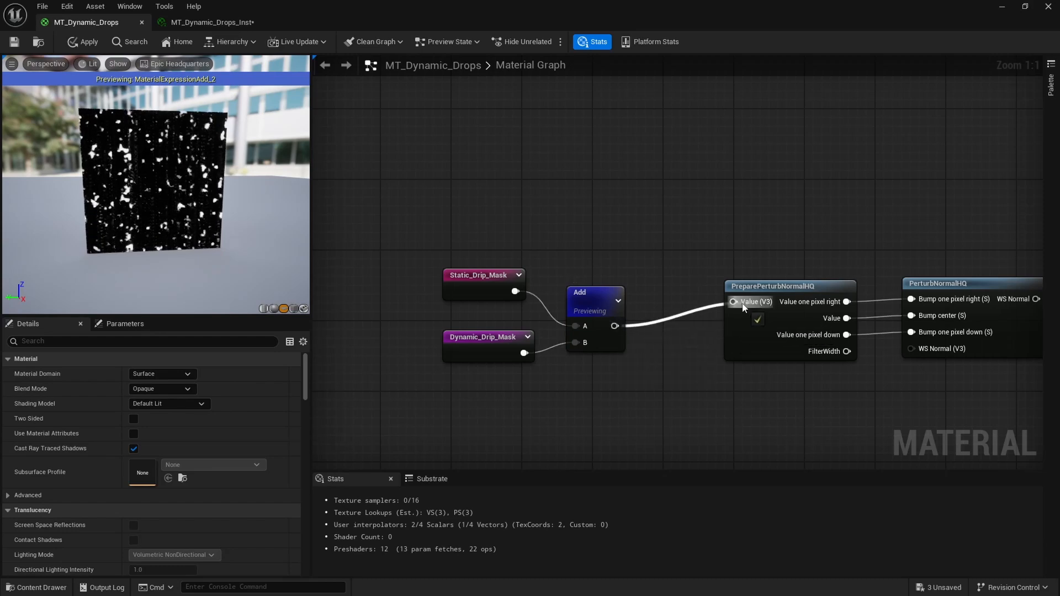
right_click(598, 300)
left_click(625, 320)
left_click(635, 269)
Preview the PerturbNormalHQ node and inspect its world-space normals on the plane.
right_click_drag(686, 261, 368, 253)
left_click(473, 278)
left_click(654, 276)
right_click(677, 283)
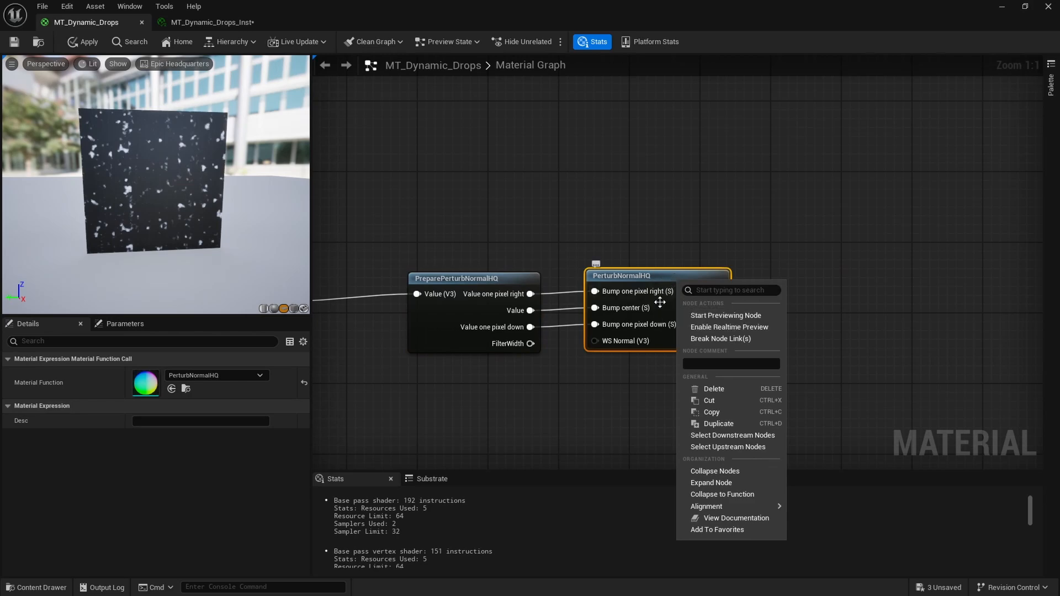
left_click(722, 316)
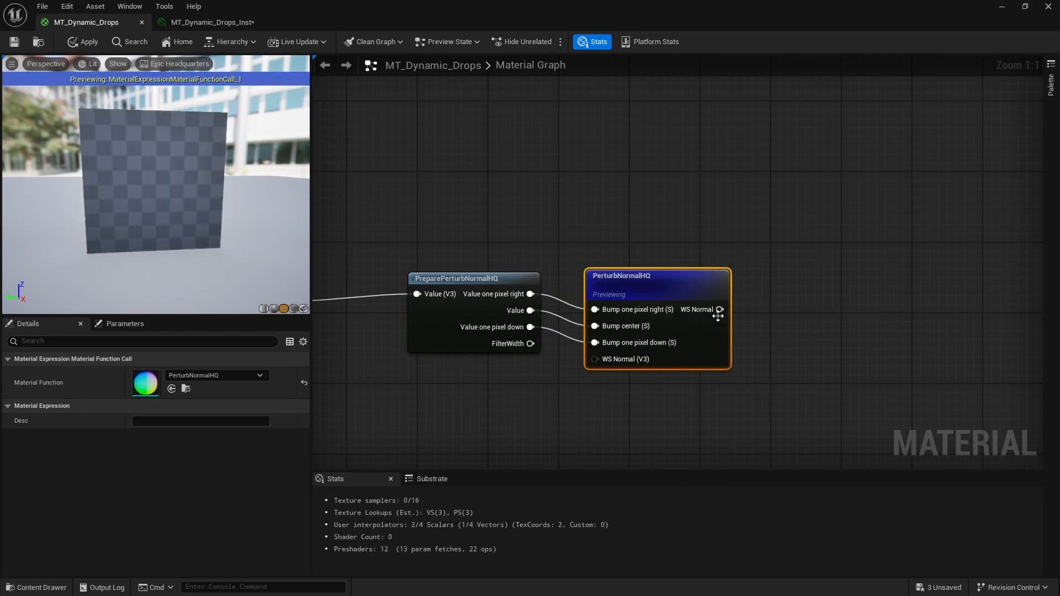
left_click_drag(169, 192, 209, 182)
scroll(130, 187, "up", 5)
scroll(130, 187, "down", 5)
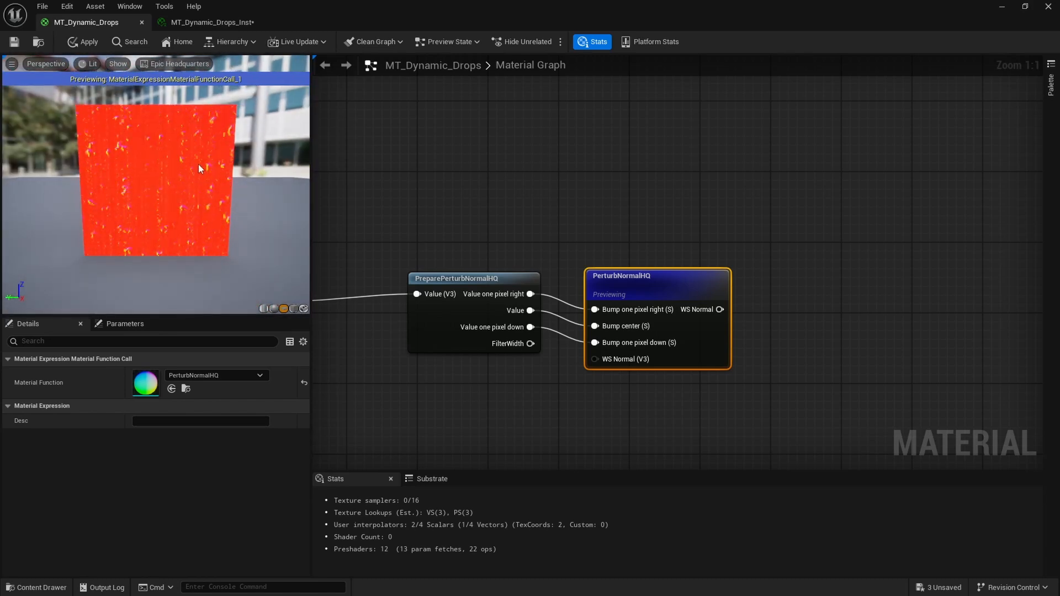
Add a TransformVector node after PerturbNormalHQ and connect the WS Normal output to its input.
left_click(705, 211)
right_click_drag(706, 215, 597, 185)
left_click(603, 207)
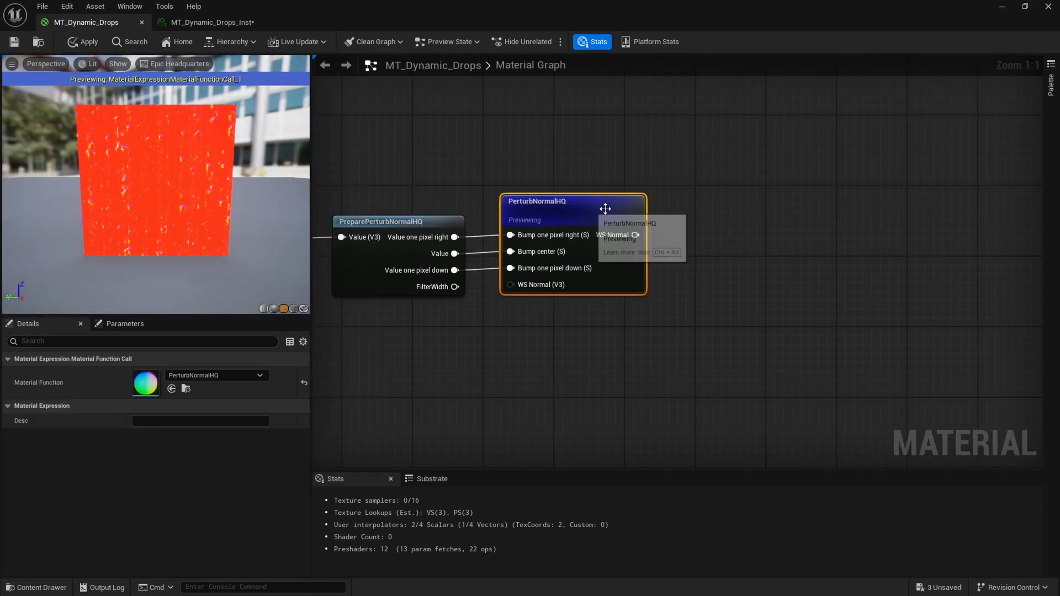
left_click(648, 223)
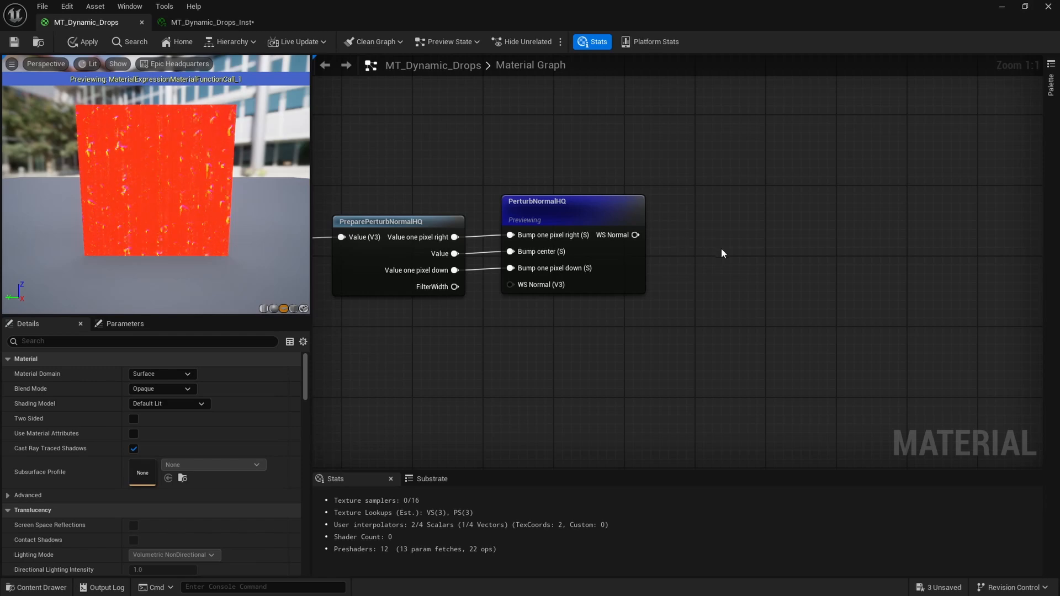
right_click(734, 236)
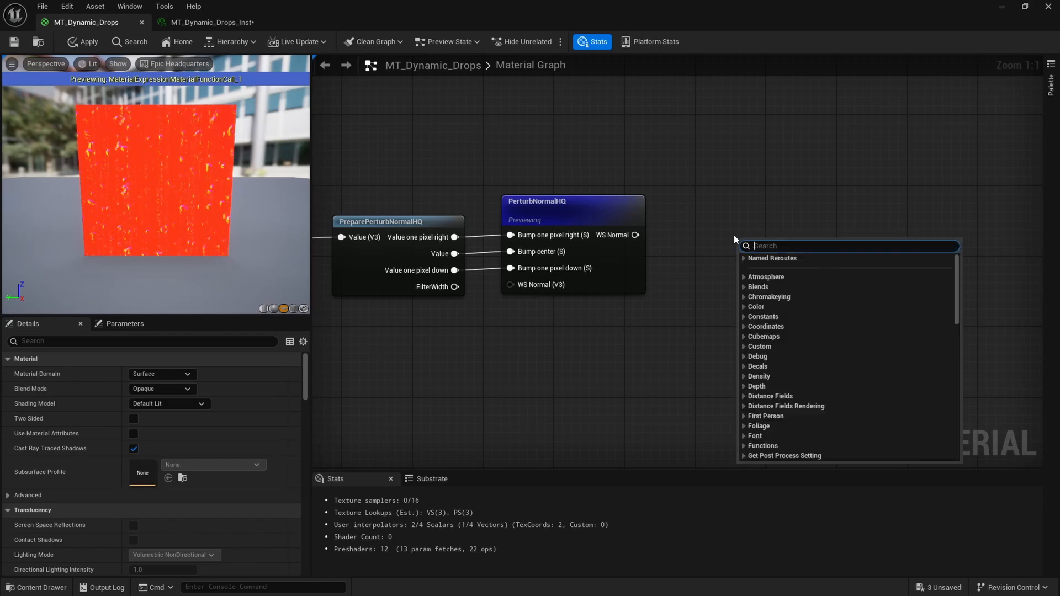
type("transform v")
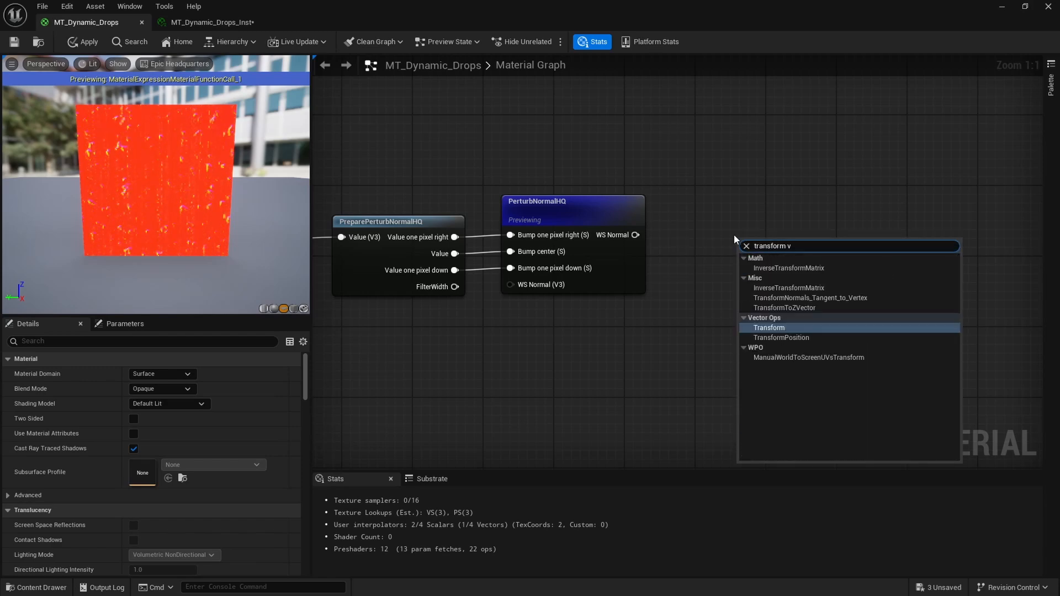
key("Return")
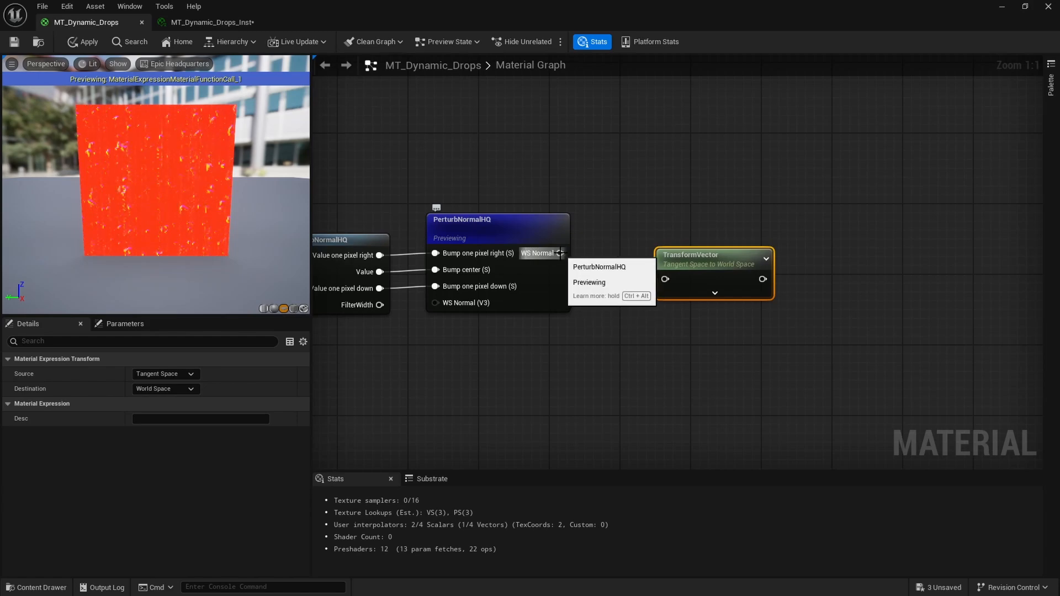
left_click_drag(559, 253, 666, 244)
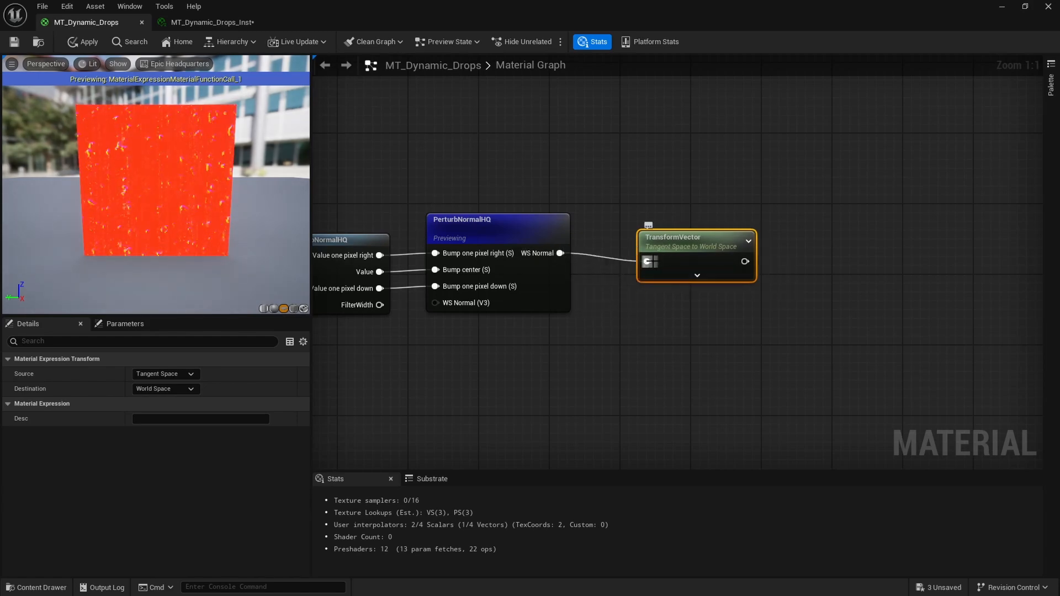
Set the TransformVector node's source to World Space and its destination to Tangent Space.
left_click(187, 374)
left_click(171, 408)
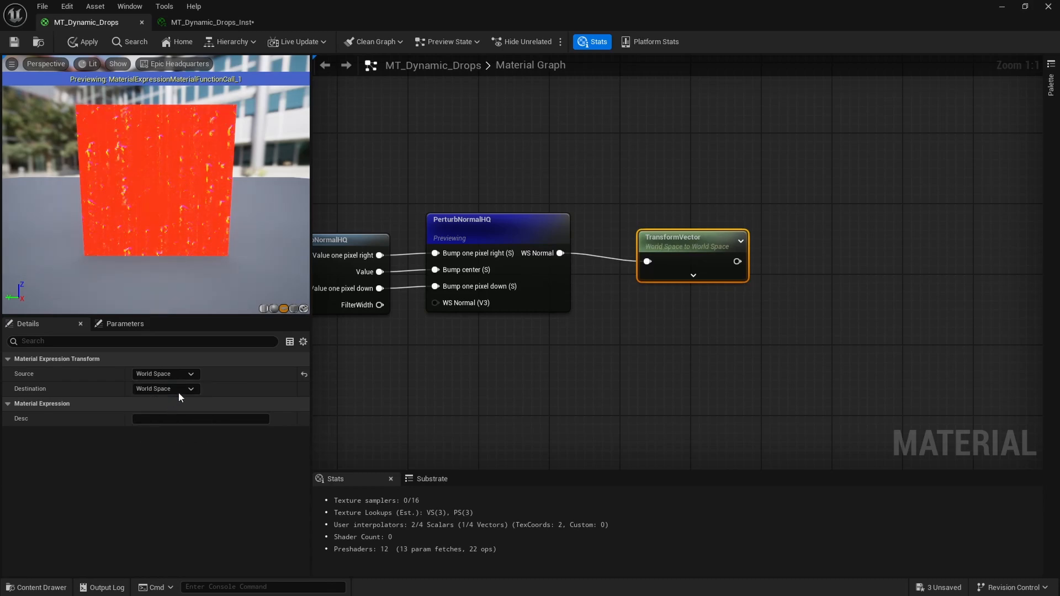
left_click(181, 389)
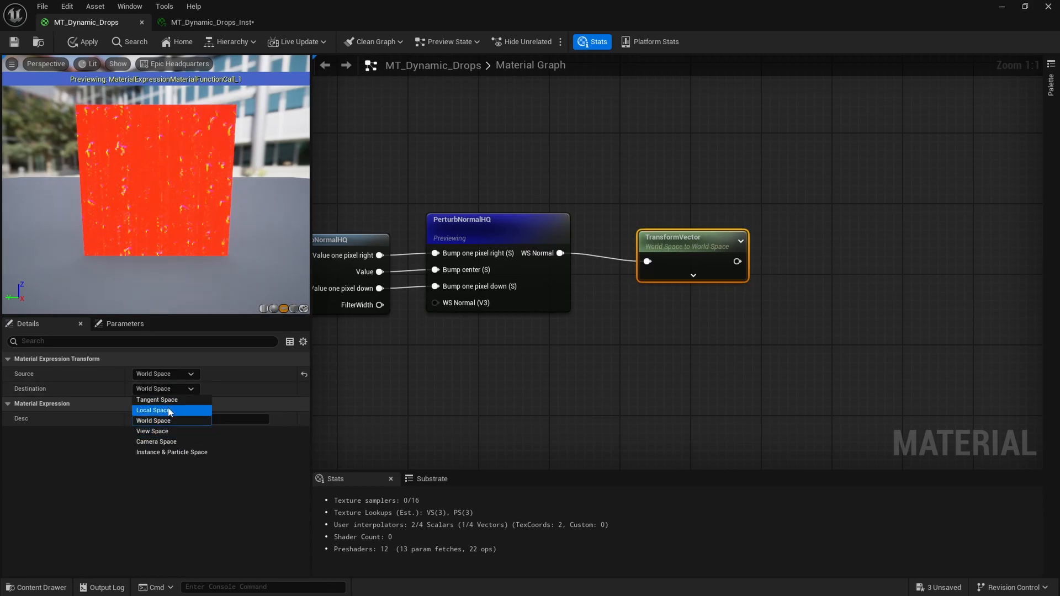
left_click(166, 400)
left_click(632, 373)
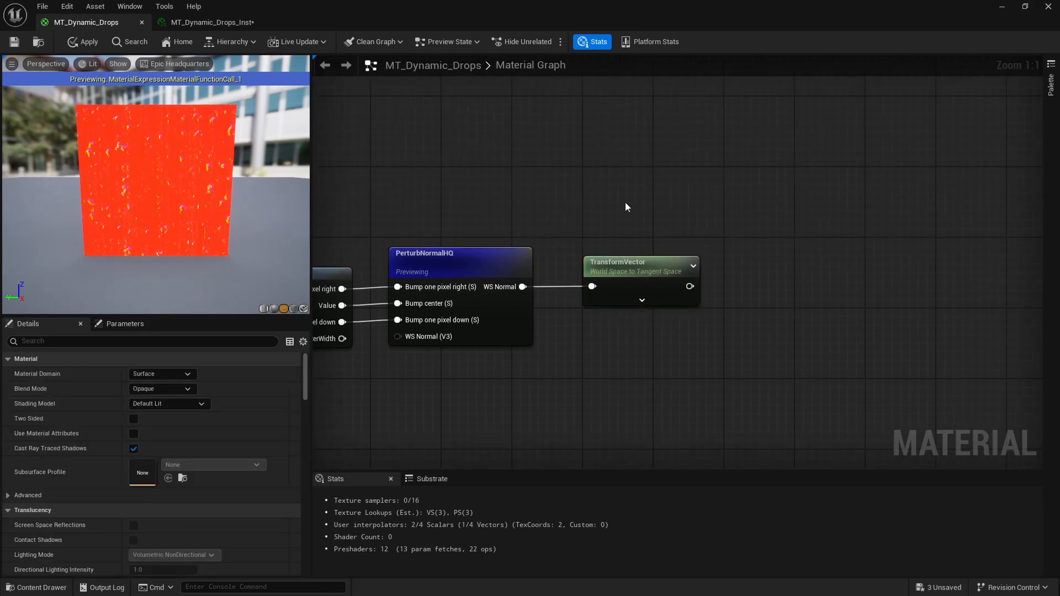
Preview the TransformVector node on the plane and move the node slightly up toward PerturbNormalHQ's output level.
right_click(643, 259)
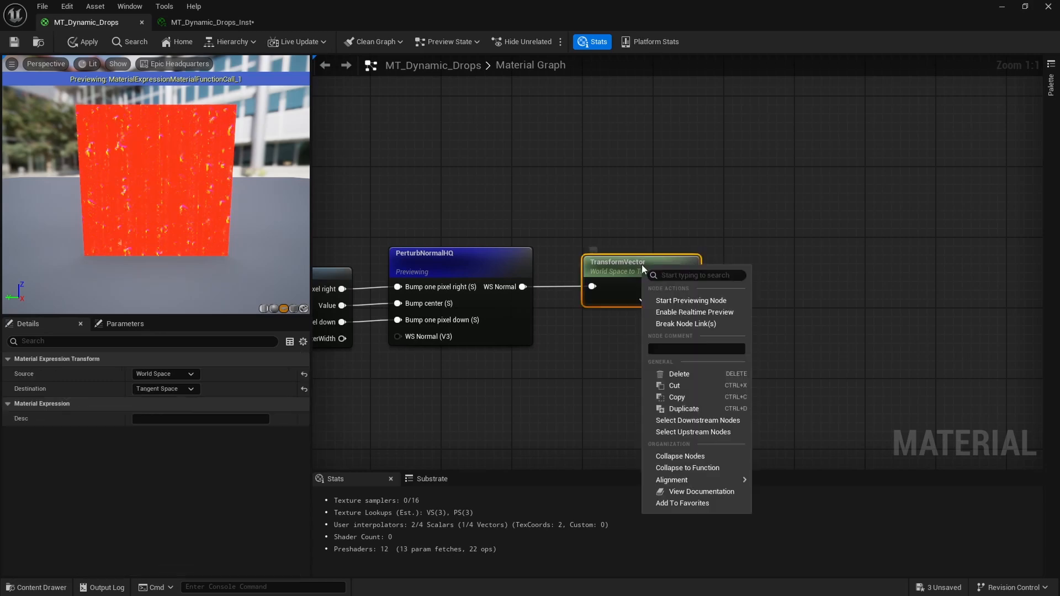
left_click(683, 299)
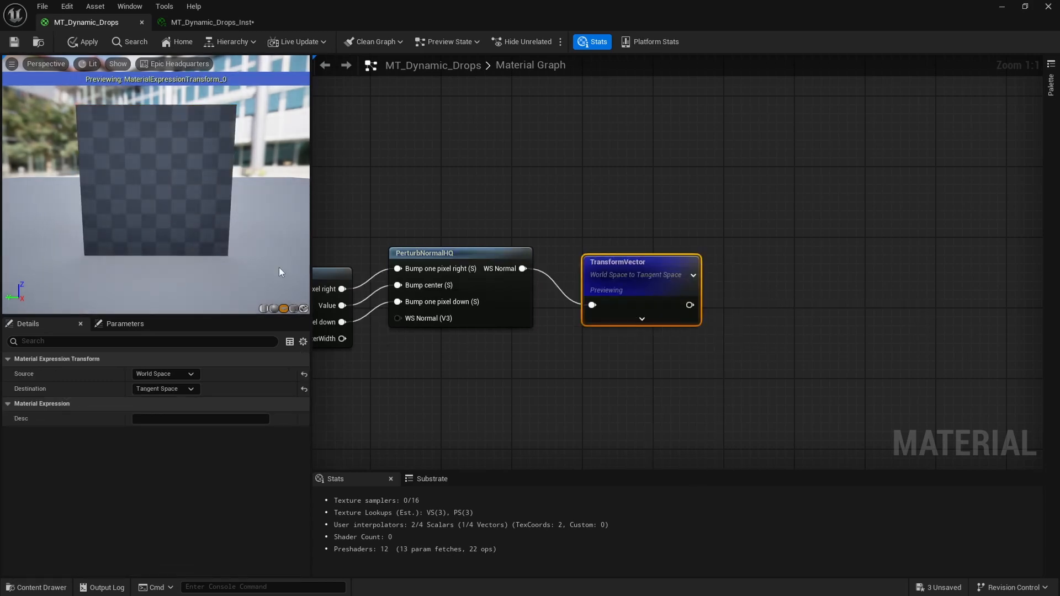
mouse_move(194, 210)
left_mouse_down()
mouse_move(182, 221)
mouse_move(194, 209)
left_mouse_up()
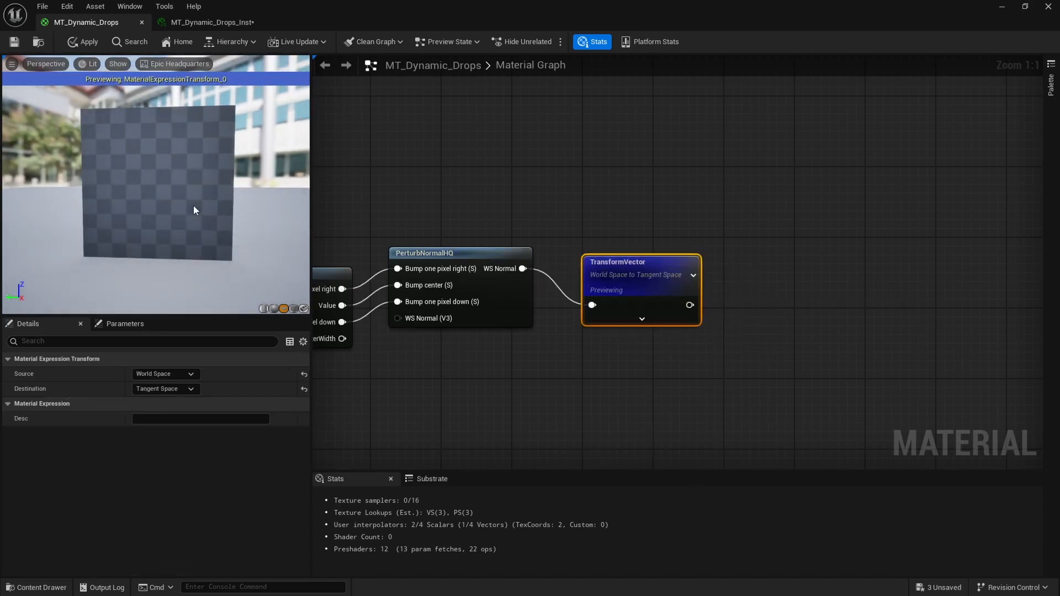
left_click_drag(635, 275, 634, 257)
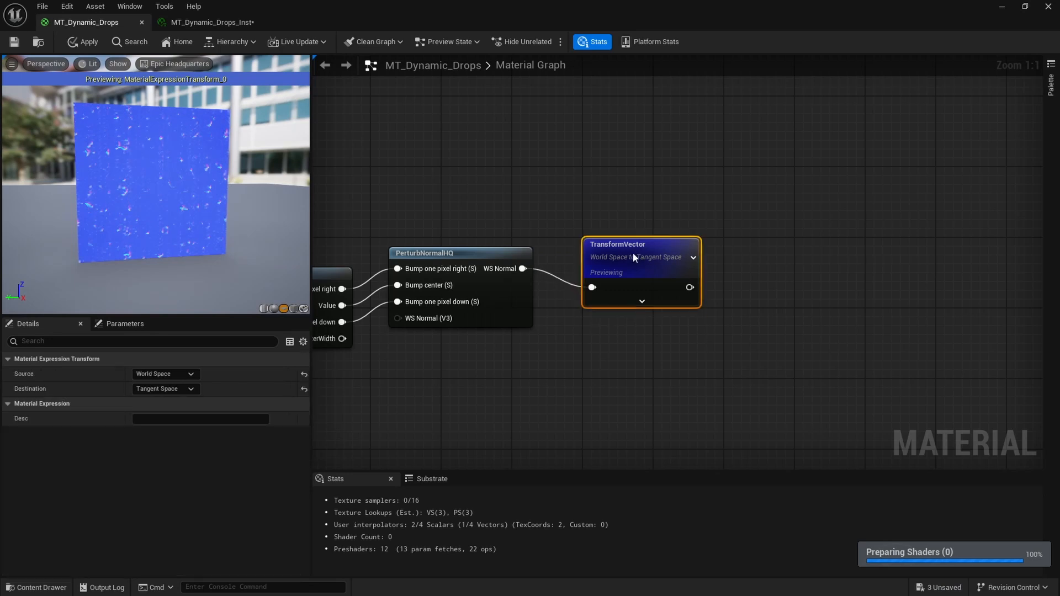
left_click(692, 208)
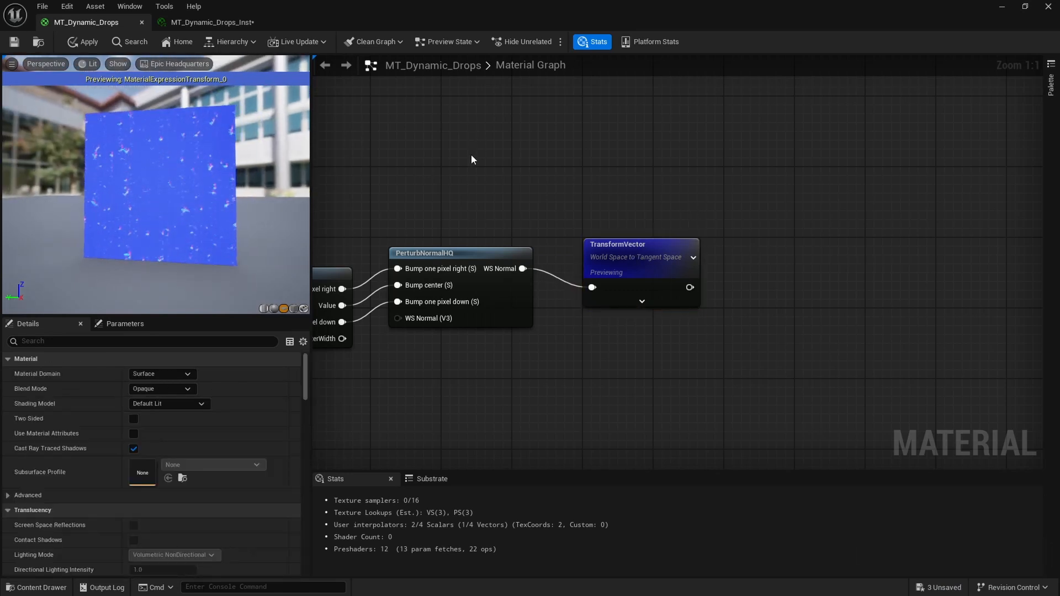
Add a component mask for R and G fed by TransformVector's output, raised slightly beside that node.
key("Home")
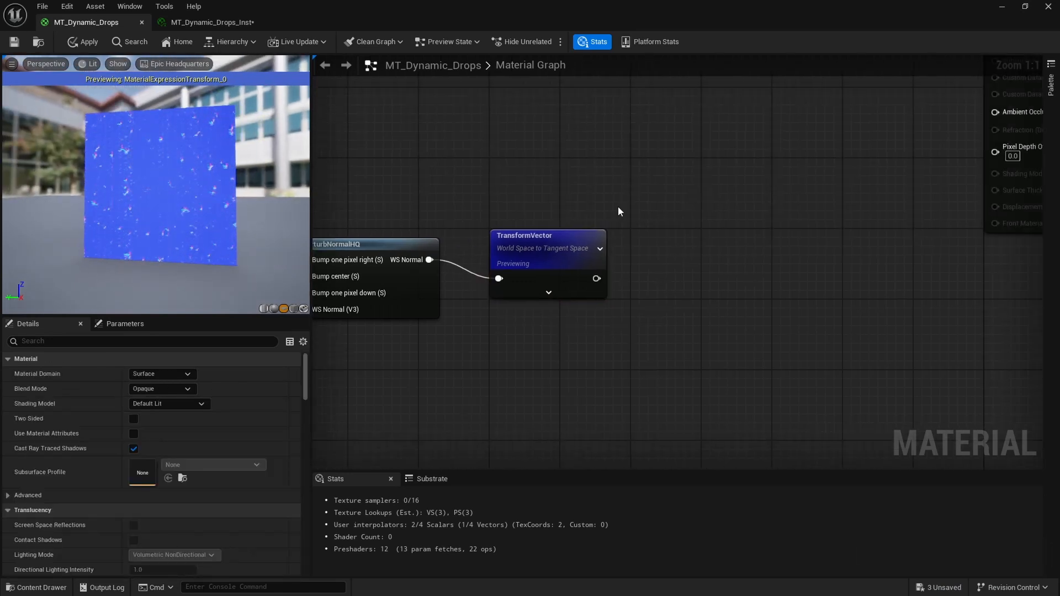
left_click_drag(558, 265, 601, 263)
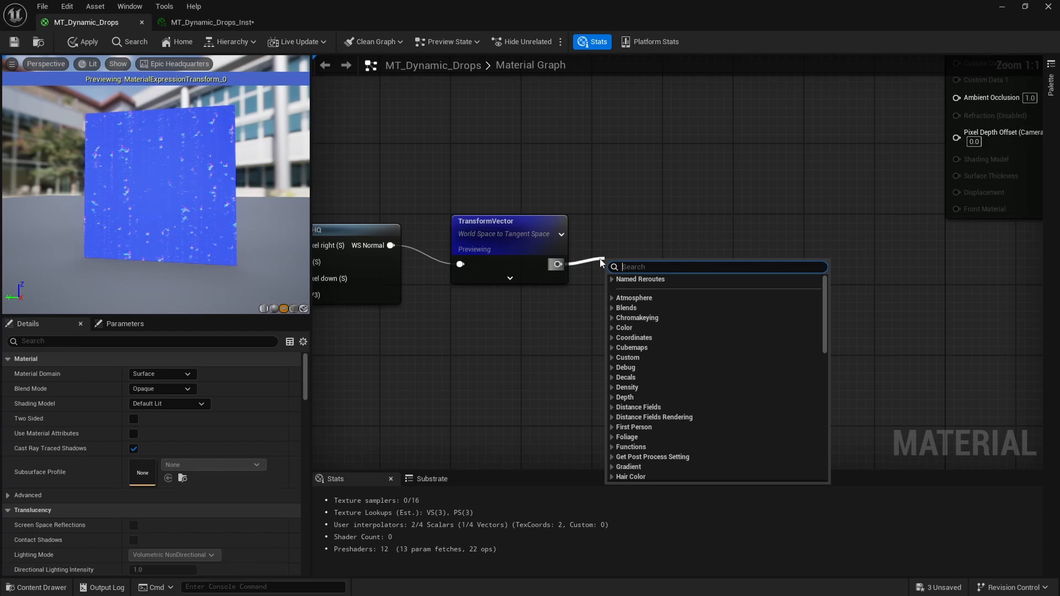
type("mask")
key("Return")
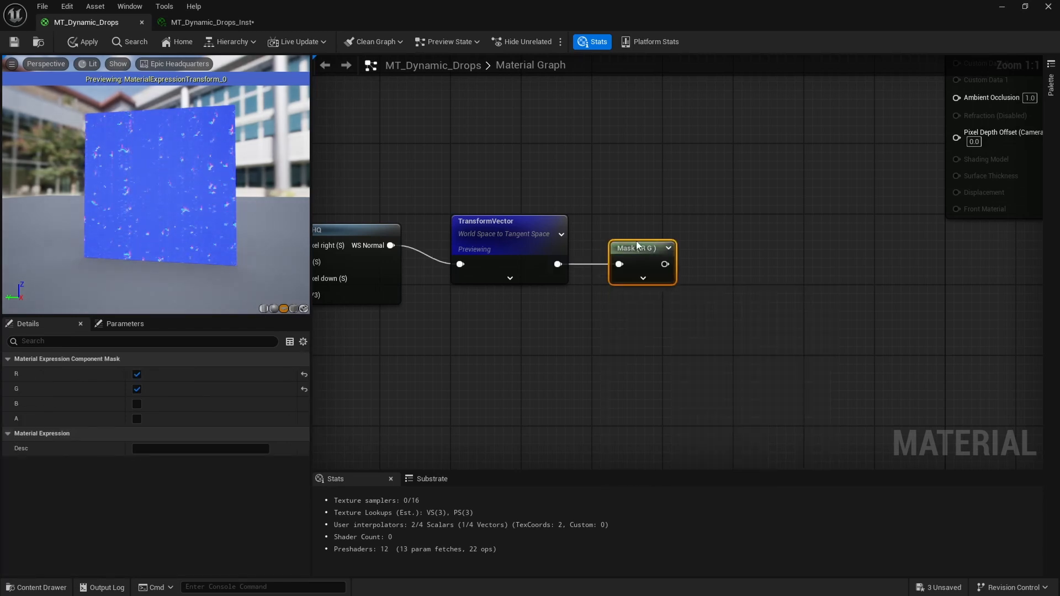
left_click_drag(637, 246, 637, 237)
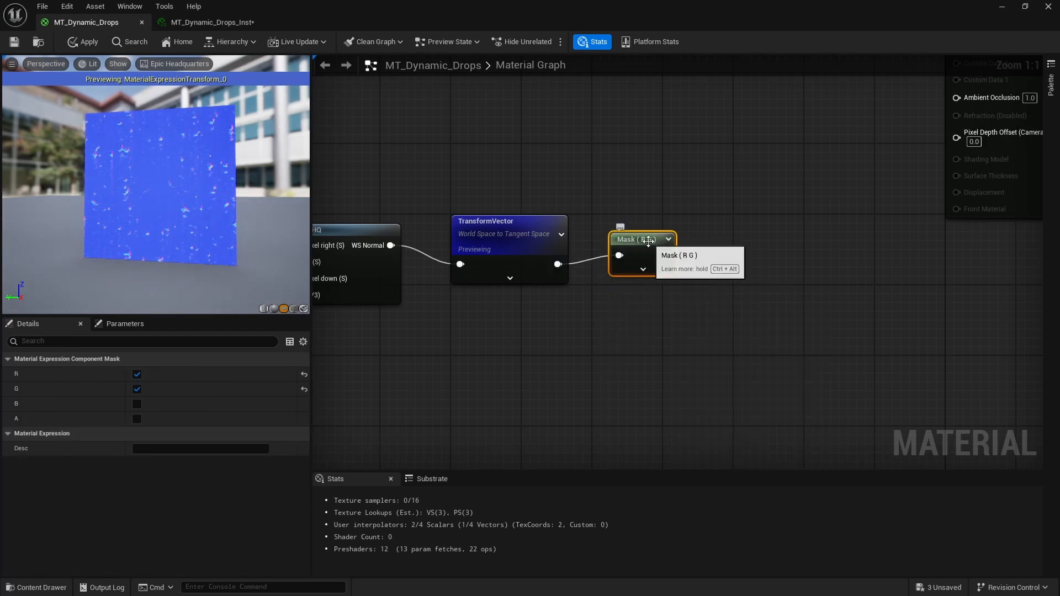
Duplicate the mask below the first one, feed it from TransformVector, and restrict it to the B channel.
key("ctrl+d")
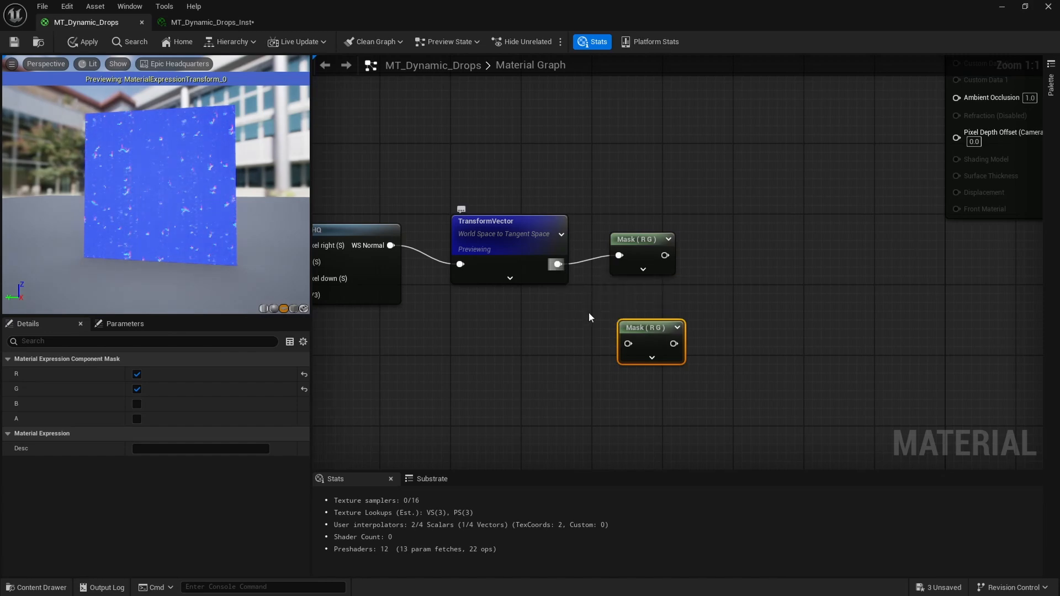
left_click(136, 404)
left_click(137, 389)
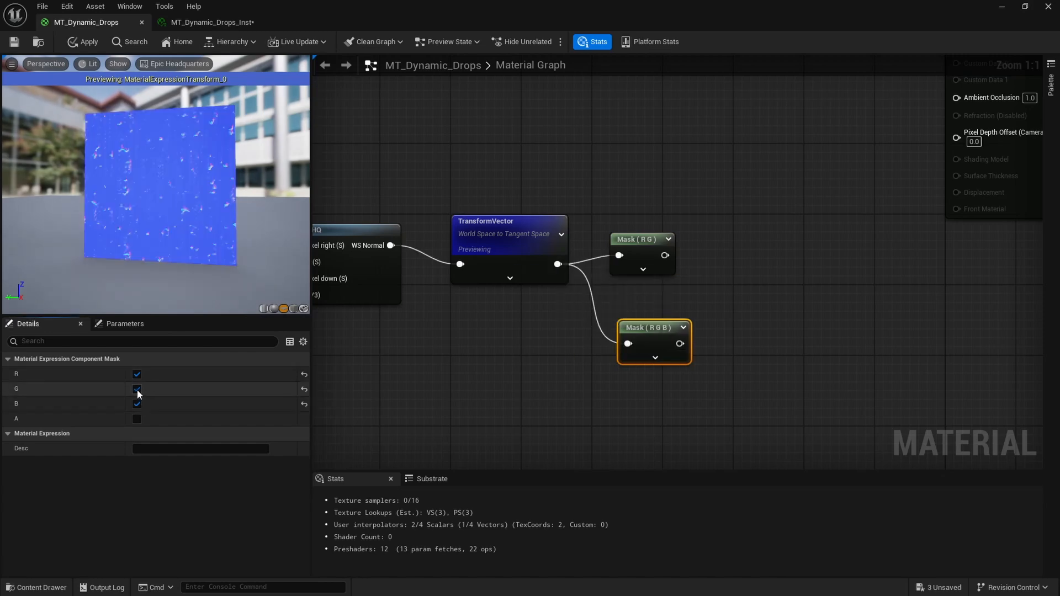
left_click(137, 373)
left_click(437, 345)
right_click_drag(437, 345, 369, 357)
Add a Multiply node with the R G mask's output connected to its A input.
left_click_drag(596, 268, 655, 267)
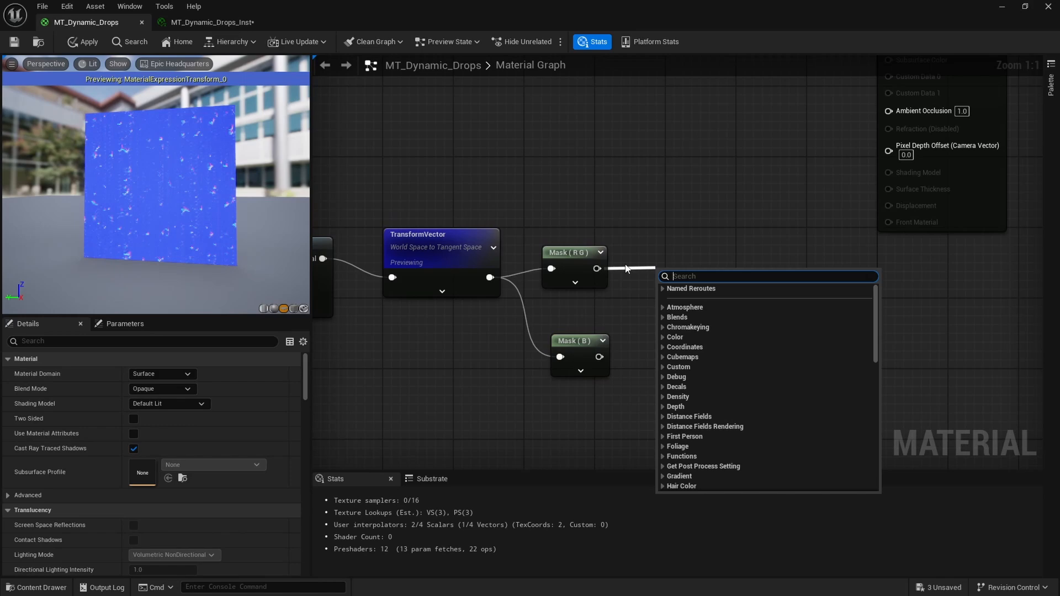
type("multiply")
key("Return")
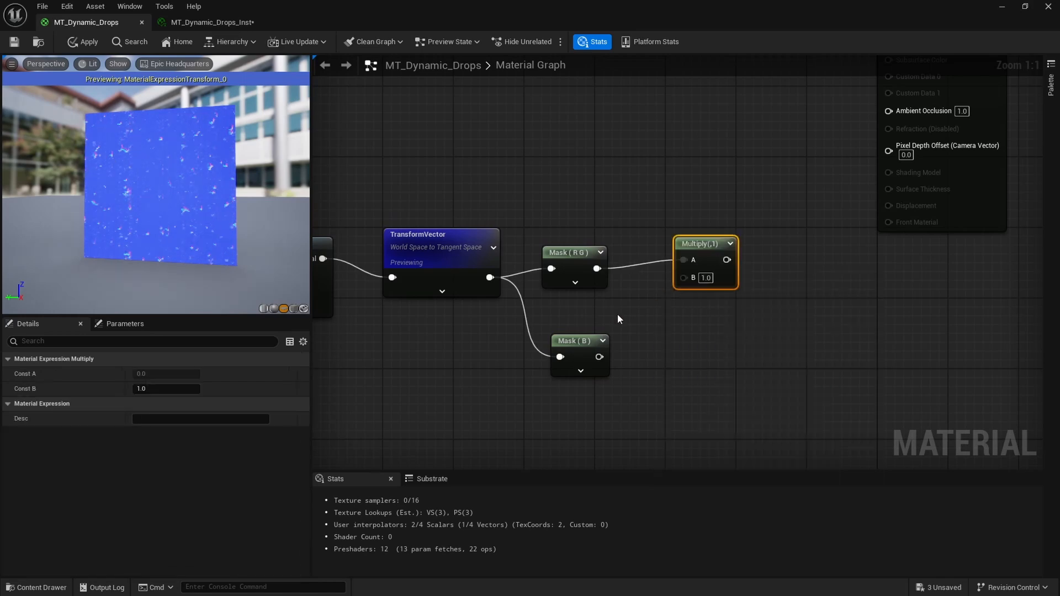
Add a scalar parameter Drip_Normal_Strength with default value 1.0 and connect it to Multiply's B input.
left_click(611, 301)
right_click(627, 307)
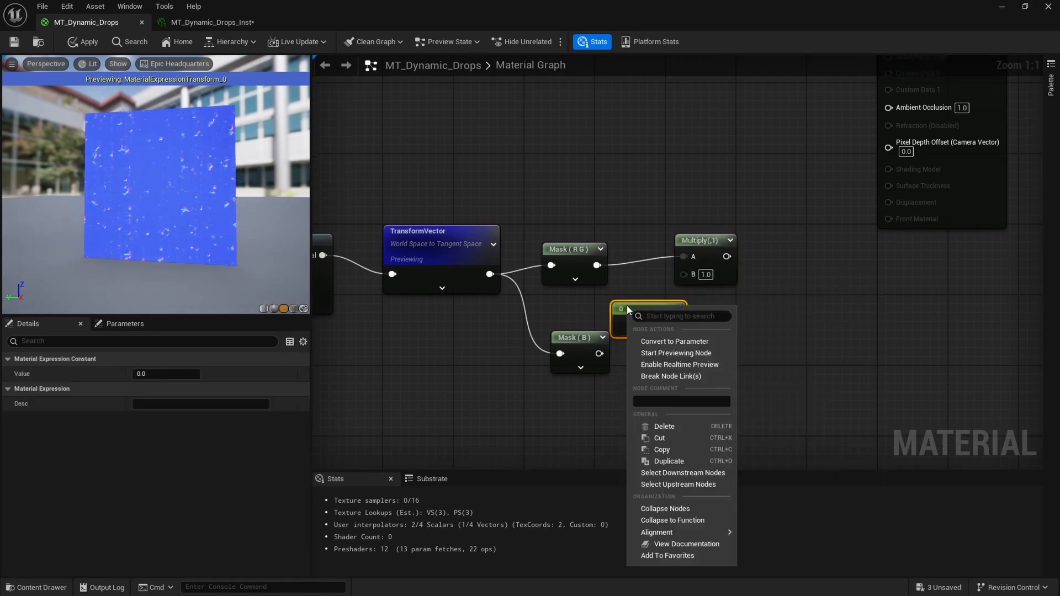
left_click(665, 341)
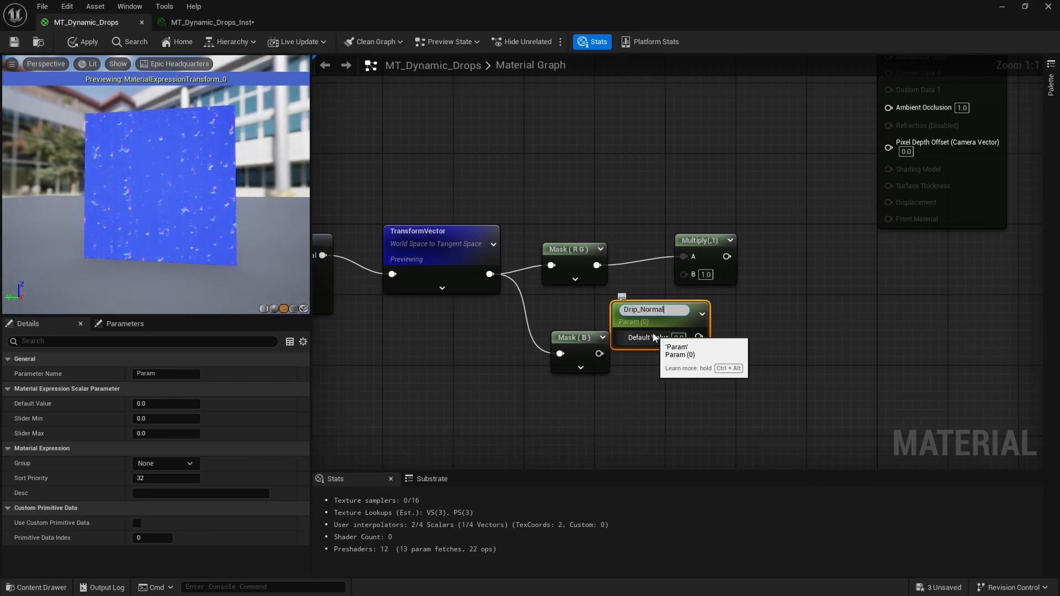
type("Drip_Normal_Strength")
key("Return")
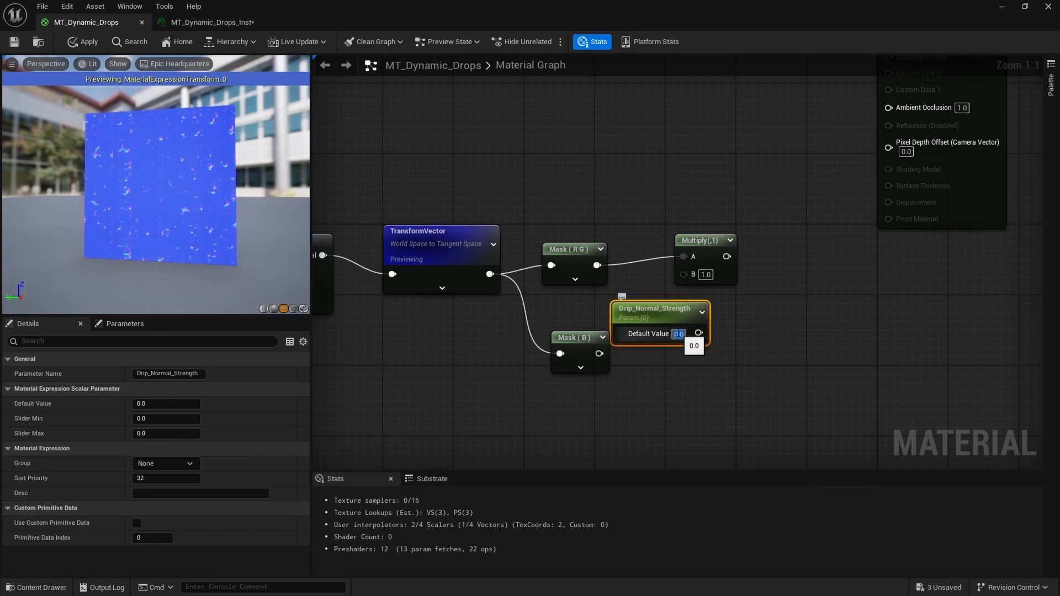
left_click_drag(698, 333, 684, 274)
left_click_drag(660, 312, 636, 297)
left_click_drag(712, 246, 721, 246)
Add an Append node to the right of Multiply and connect Multiply's output to its A input.
left_click(811, 280)
right_click_drag(805, 265, 733, 286)
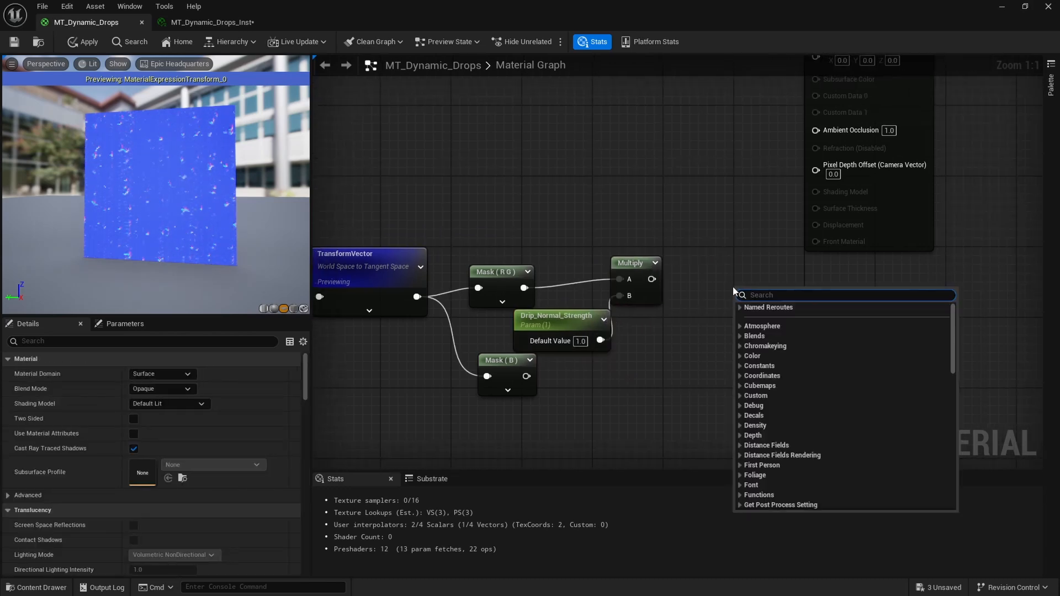
type("append")
key("Return")
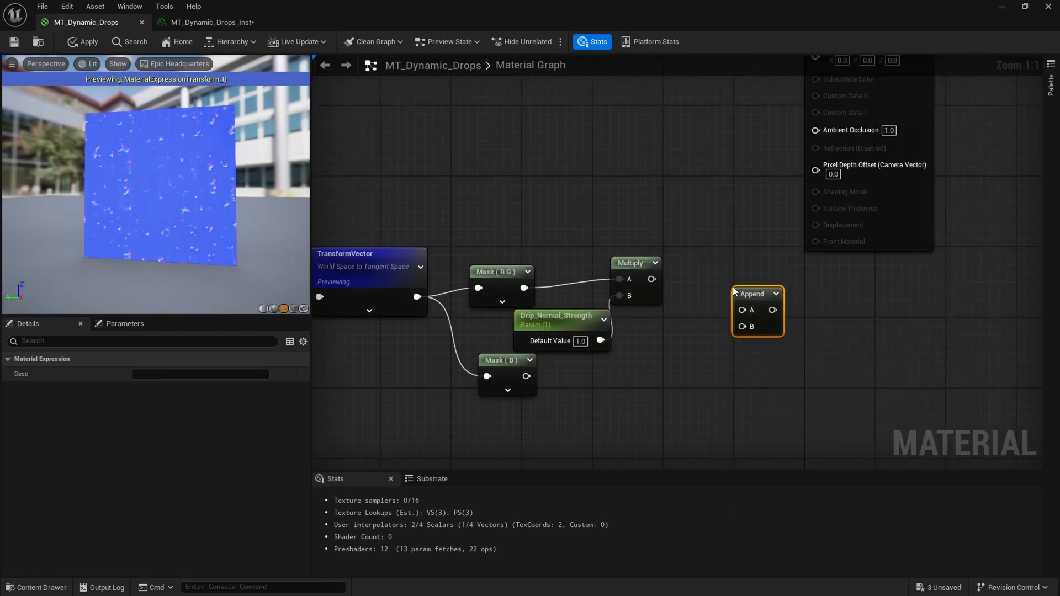
left_click_drag(651, 279, 723, 291)
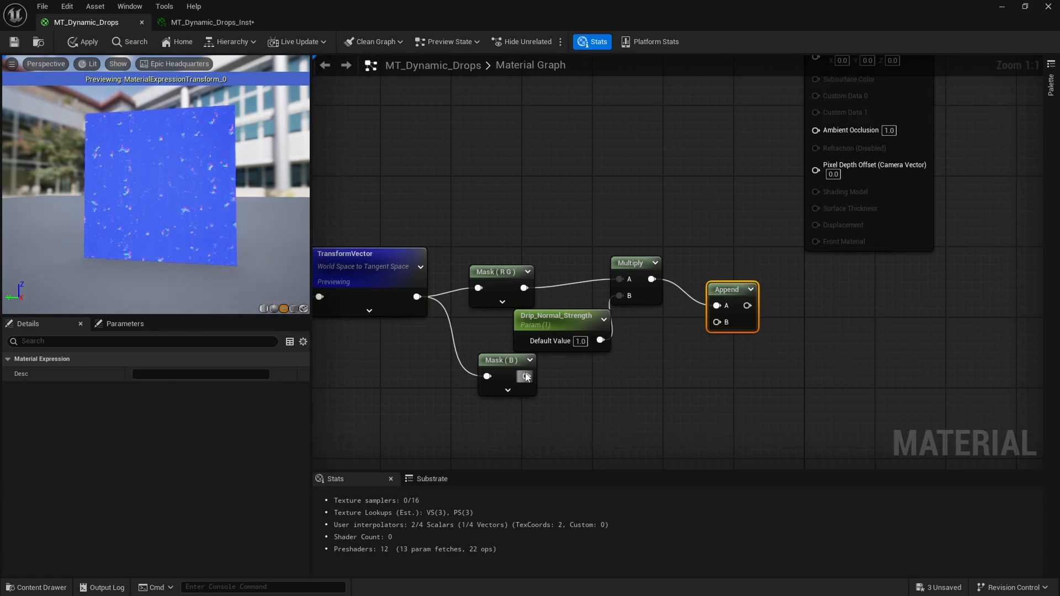
Connect the output of the B mask to the Append node's B input.
left_click_drag(526, 377, 715, 329)
scroll(755, 325, "down", 3)
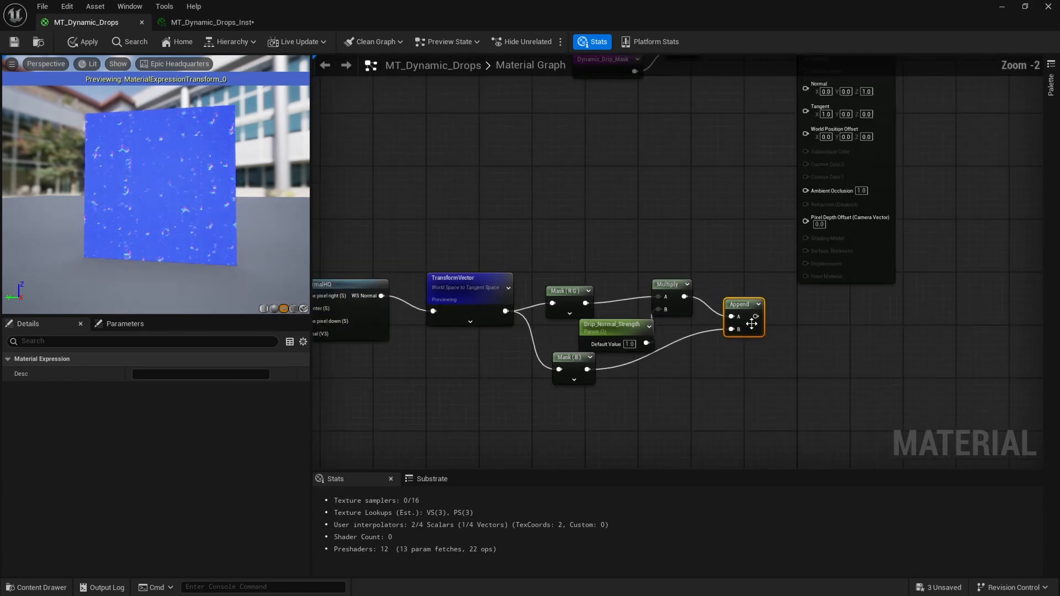
right_click_drag(753, 320, 699, 379)
scroll(700, 399, "up", 3)
left_click(721, 400)
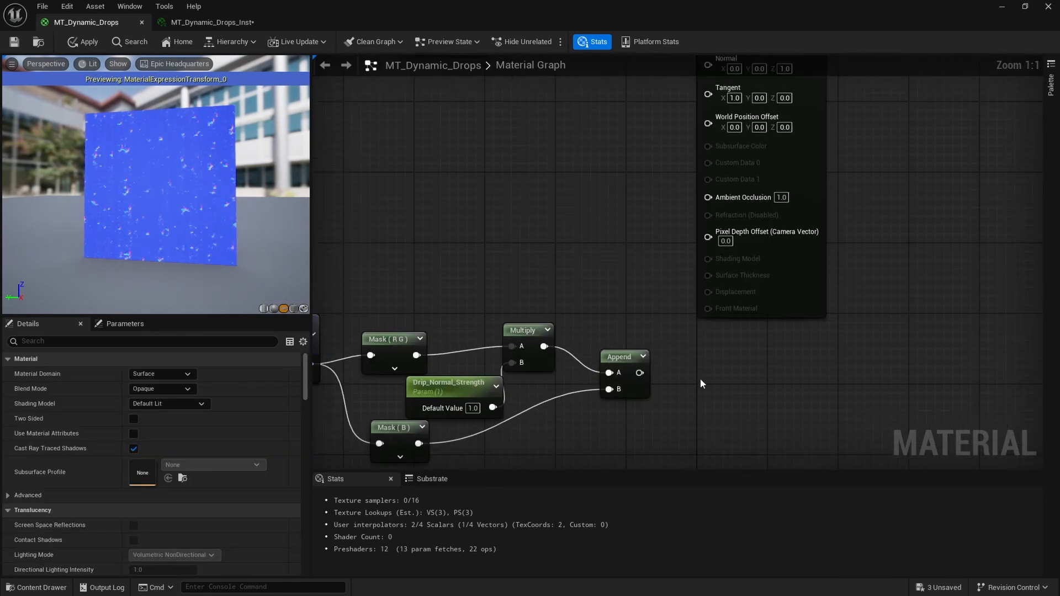
Add a named reroute declaration node called Normals beside Append and feed it from Append's output.
right_click(696, 376)
type("ren")
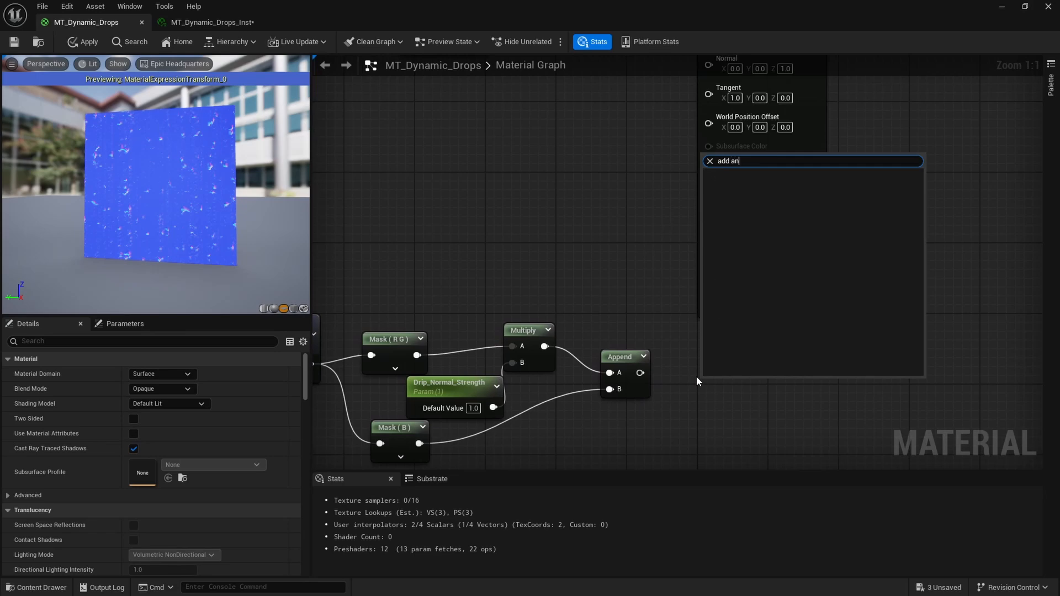
key("BackSpace")
type("rou")
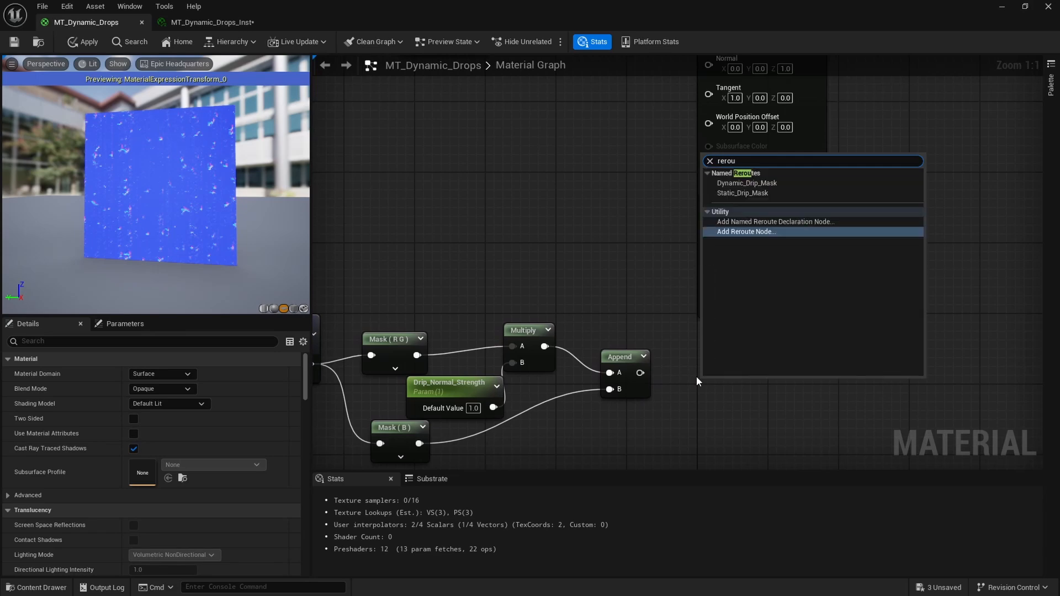
key("Up")
key("Return")
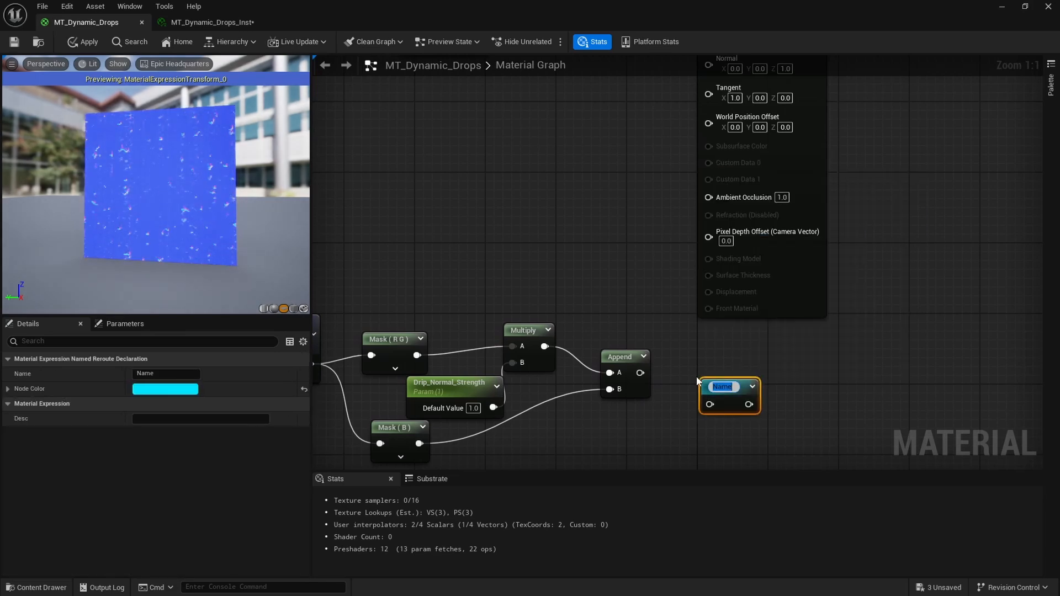
type("Normals")
key("Return")
left_click_drag(640, 372, 701, 391)
left_click(703, 391)
Rename the named reroute declaration as Drip_Normals.
left_click_drag(161, 374, 77, 360)
type("Dri")
type("p_Normals")
key("Return")
scroll(631, 337, "down", 4)
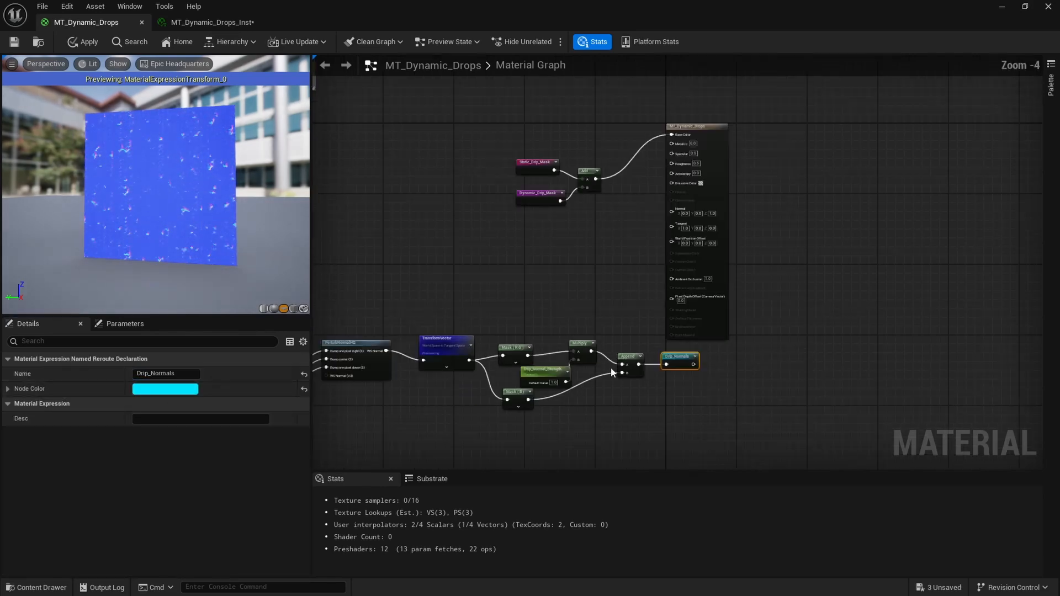
Group the whole normal-generation node chain, from the drip masks through Drip_Normals, in a comment box.
right_click_drag(490, 404, 649, 312)
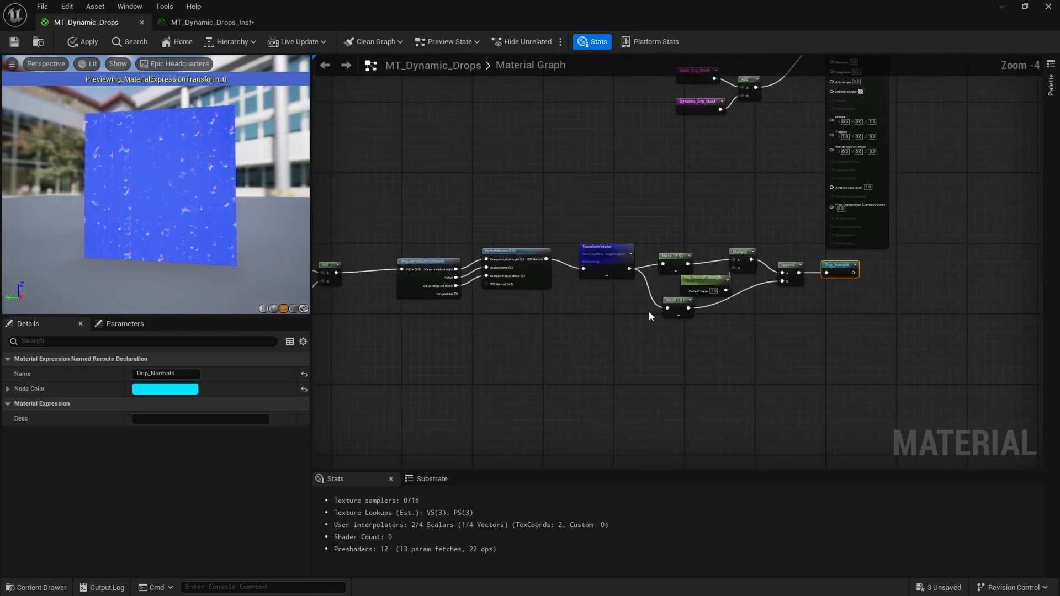
scroll(649, 312, "down", 3)
left_click_drag(425, 327, 495, 293)
right_click_drag(495, 298, 749, 301)
left_click_drag(450, 345, 808, 261)
scroll(684, 285, "up", 4)
right_click(613, 282)
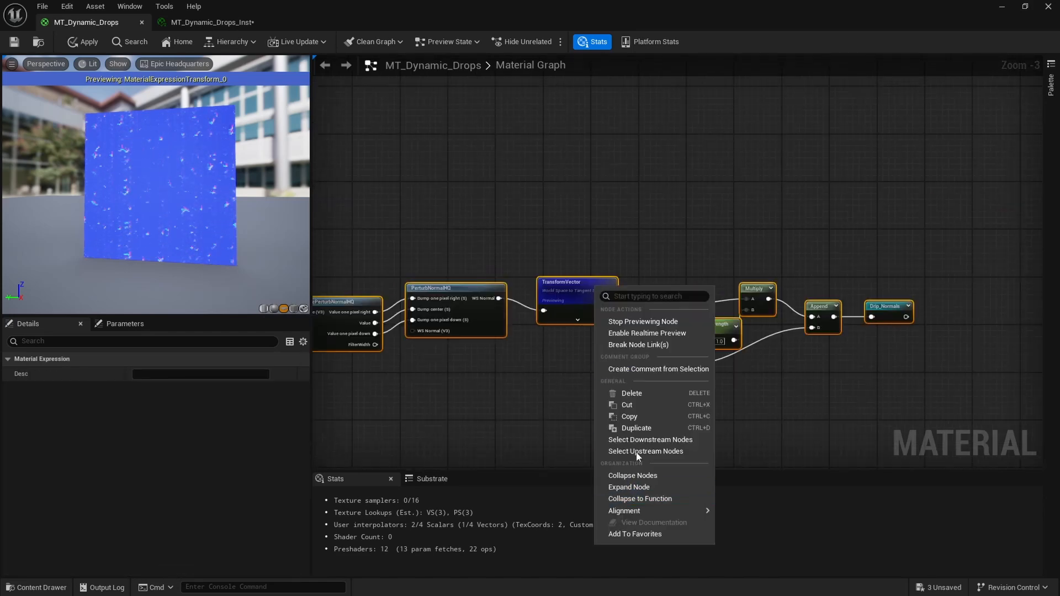
left_click(643, 369)
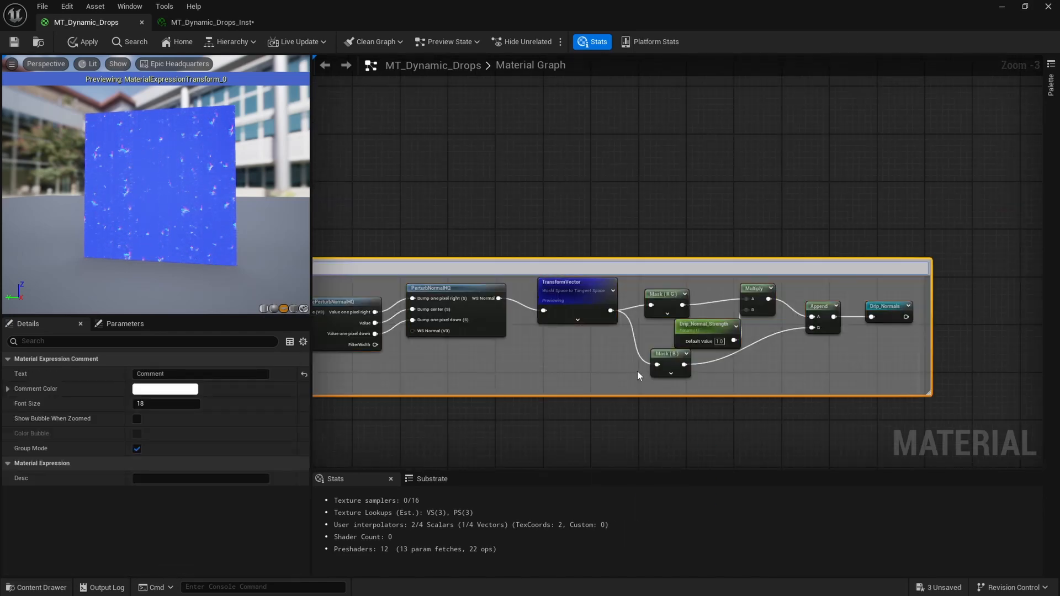
Stop previewing the TransformVector node and return to the main material output node.
right_click_drag(637, 371, 824, 324)
right_click(754, 247)
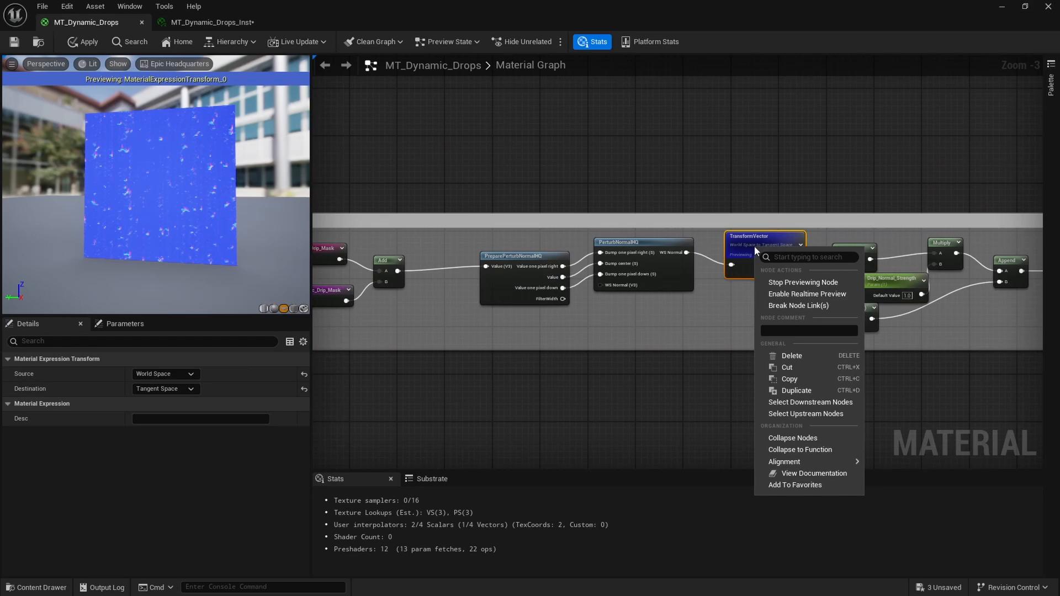
left_click(789, 283)
key("Home")
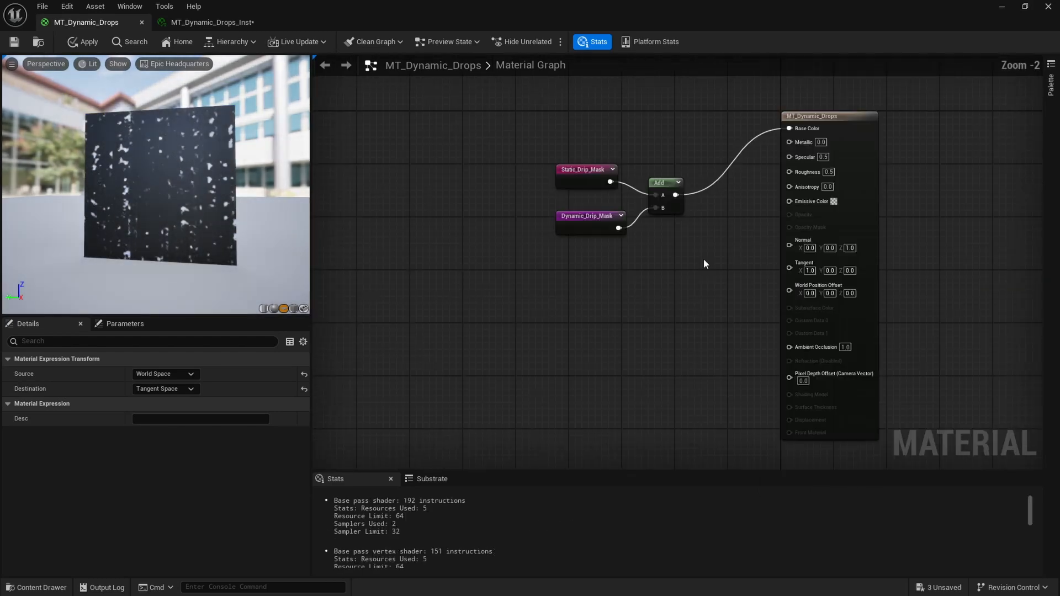
Place a Drip_Normals reroute node, connect it to the material's Normal input, and save the material.
scroll(704, 264, "up", 2)
right_click(600, 260)
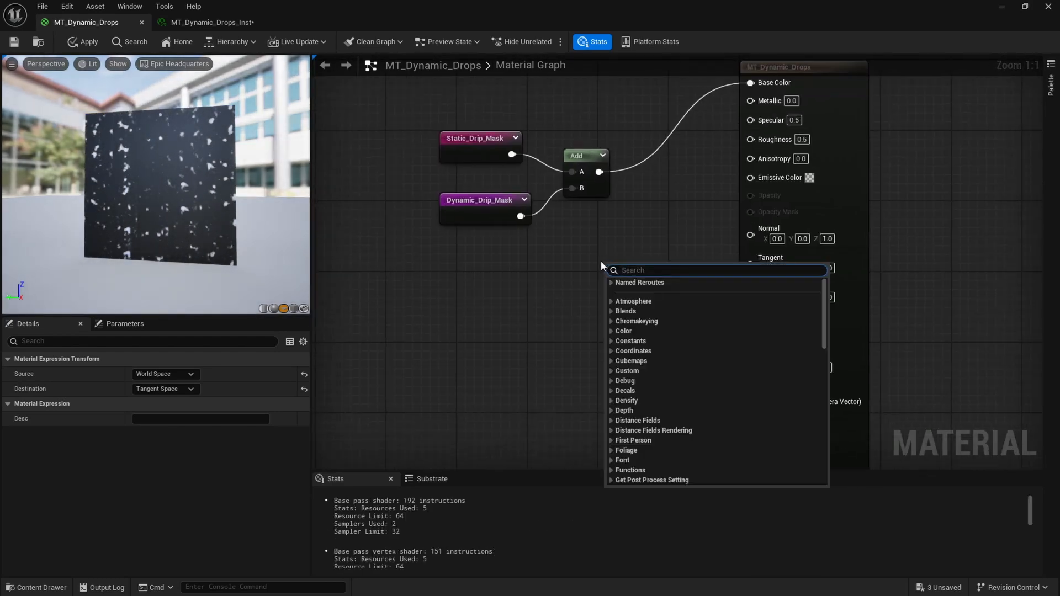
type("normals")
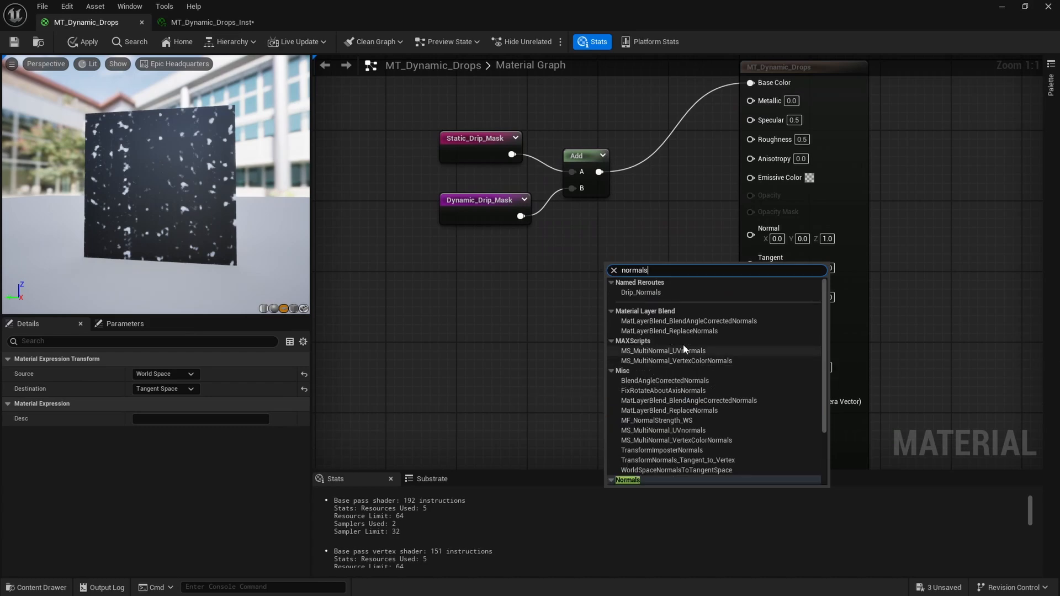
left_click(658, 291)
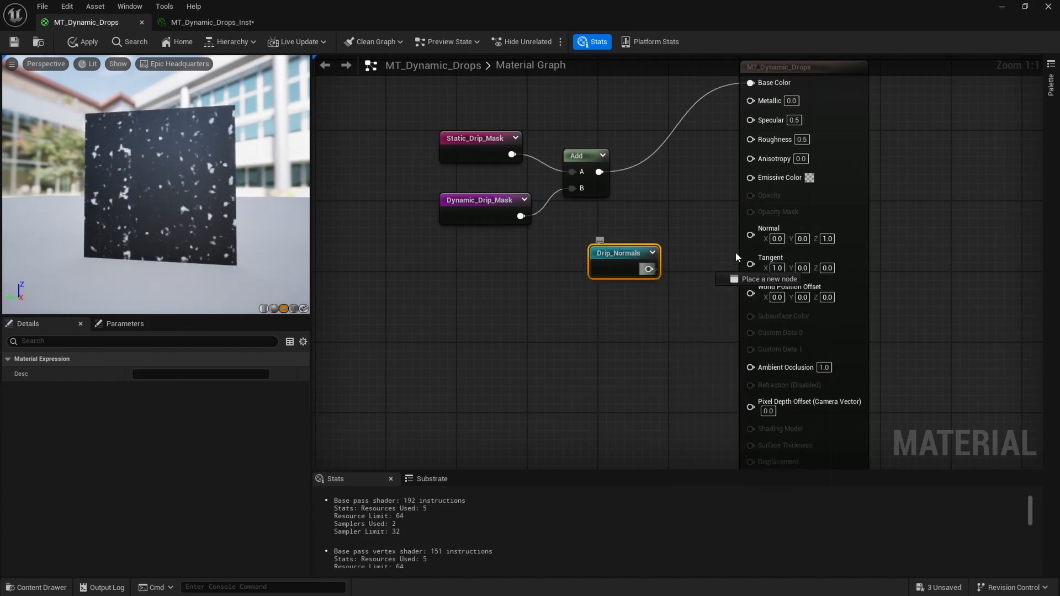
left_click_drag(735, 257, 750, 230)
left_click(879, 95)
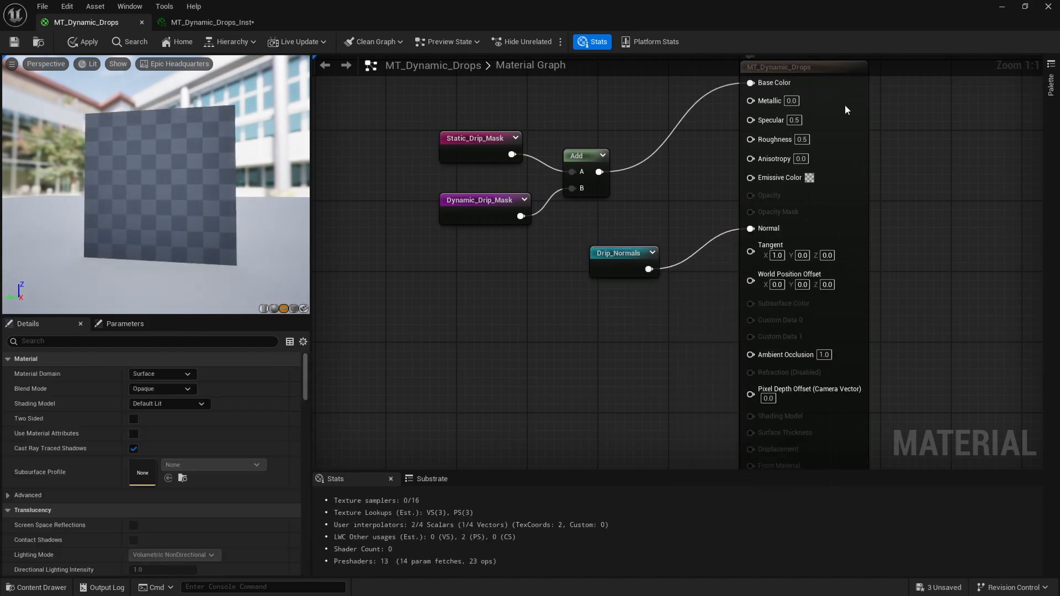
left_click_drag(845, 104, 845, 138)
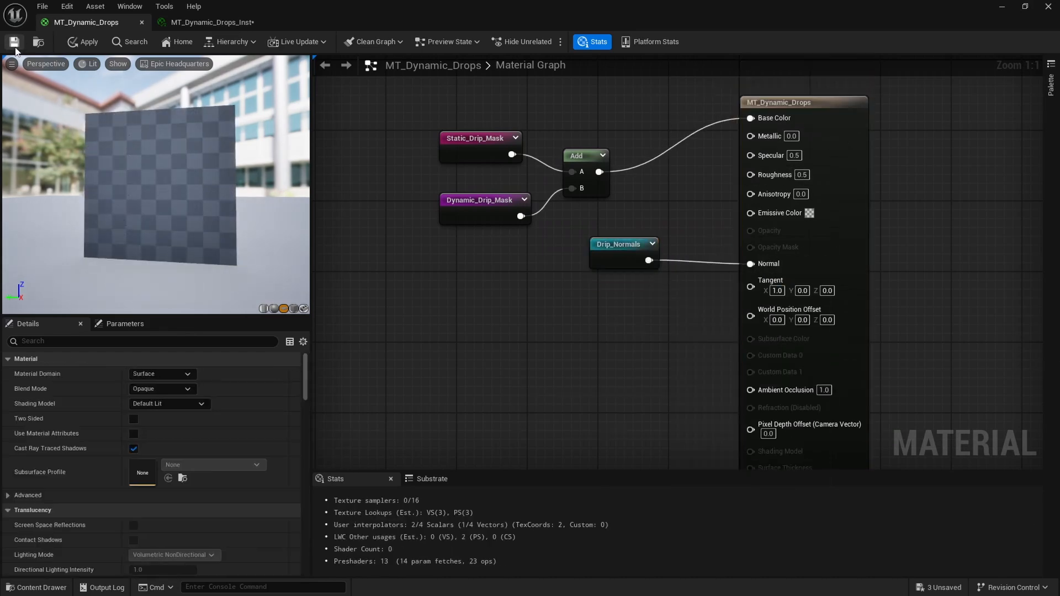
left_click(17, 49)
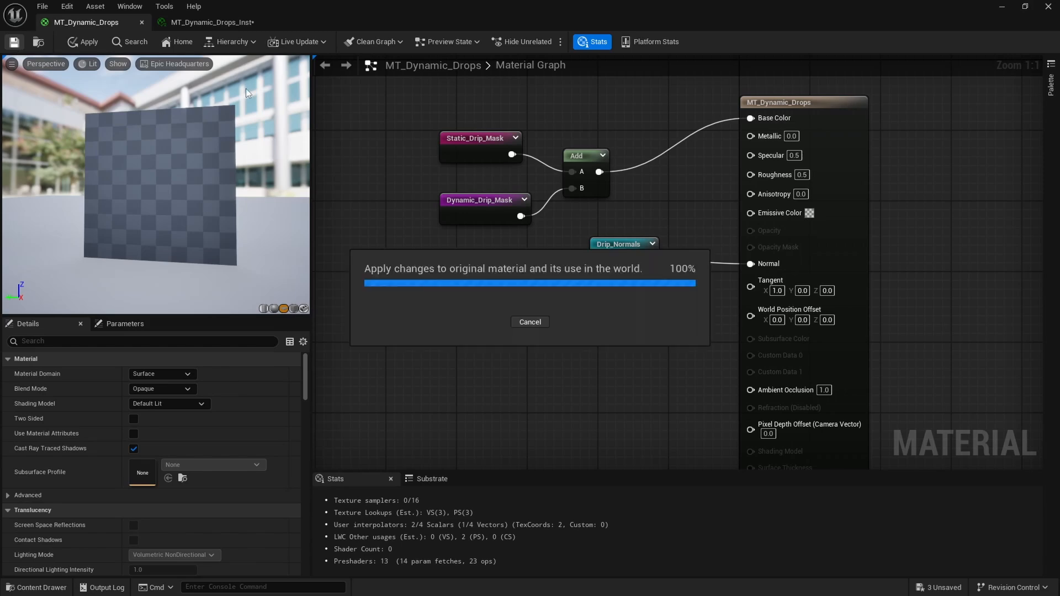
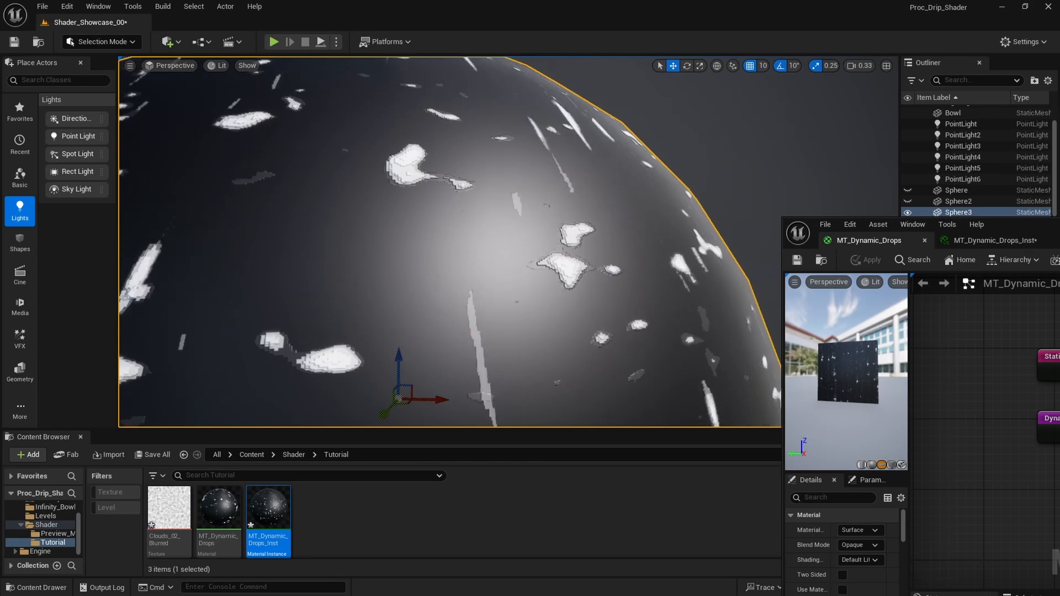
In MT_Dynamic_Drops_Inst, enable the Drip_Normal_Strength override and set it to about 1.74.
right_click_drag(530, 214, 485, 201)
left_click_drag(1057, 236, 878, 210)
left_click(801, 216)
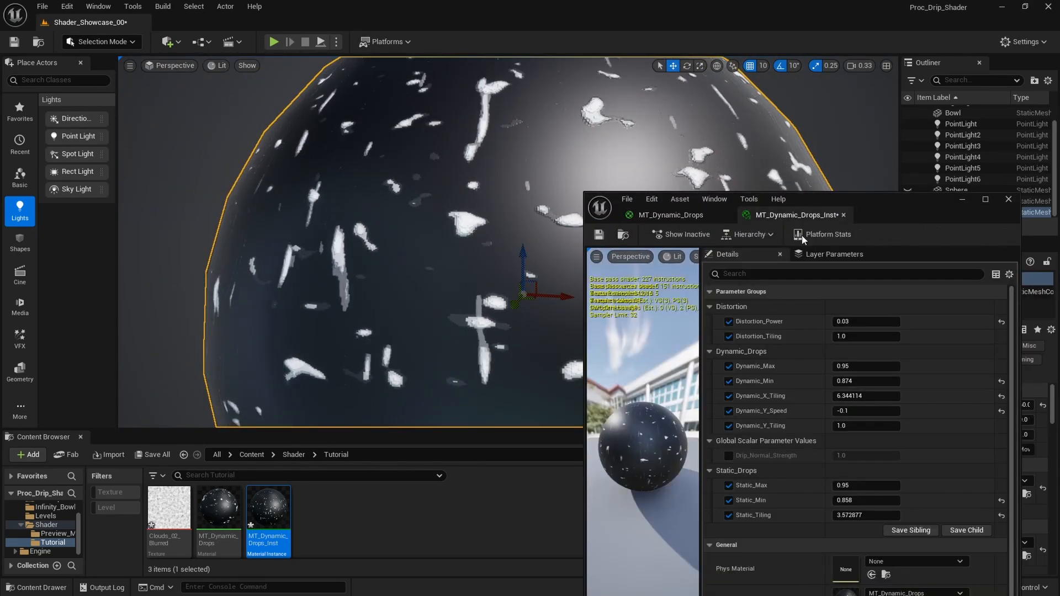
left_click(729, 456)
left_click_drag(865, 455, 872, 455)
Examine the drip normals on the sphere from several distances in a full-screen level viewport.
right_click_drag(441, 248, 519, 269)
key("F11")
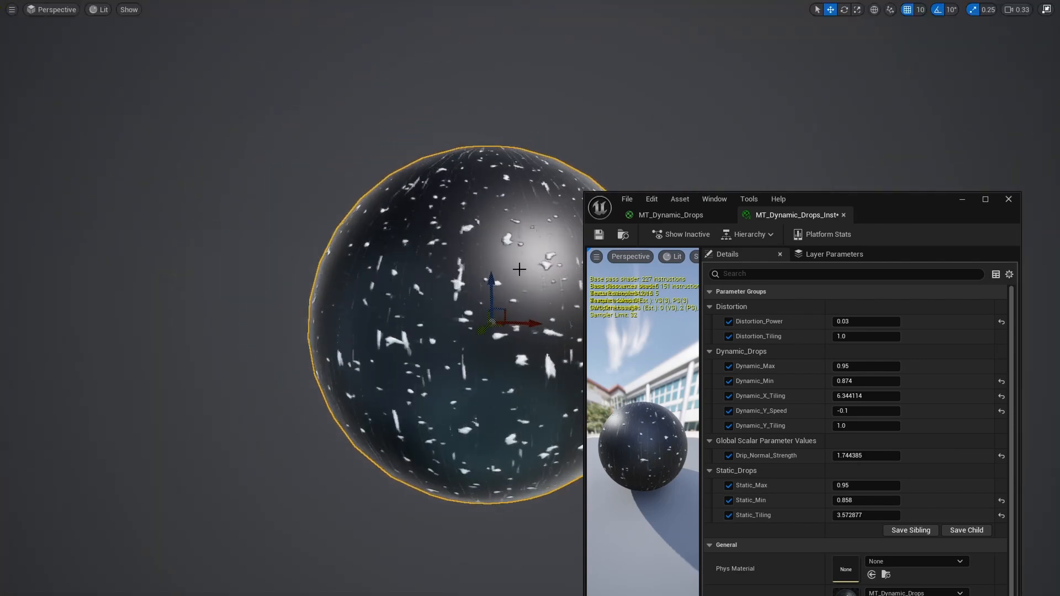
key("s")
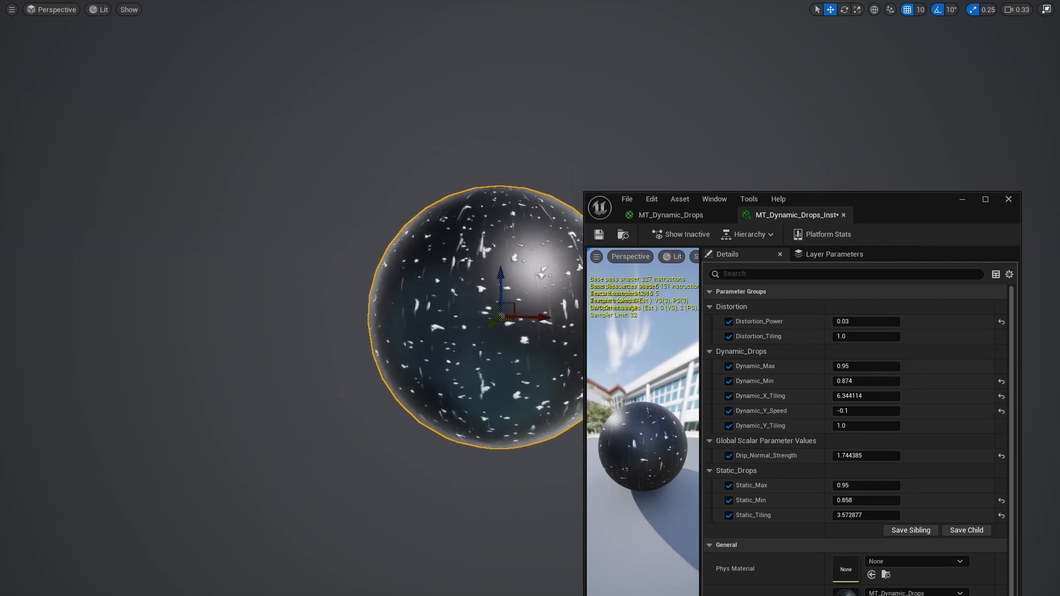
right_click_drag(519, 264, 508, 259)
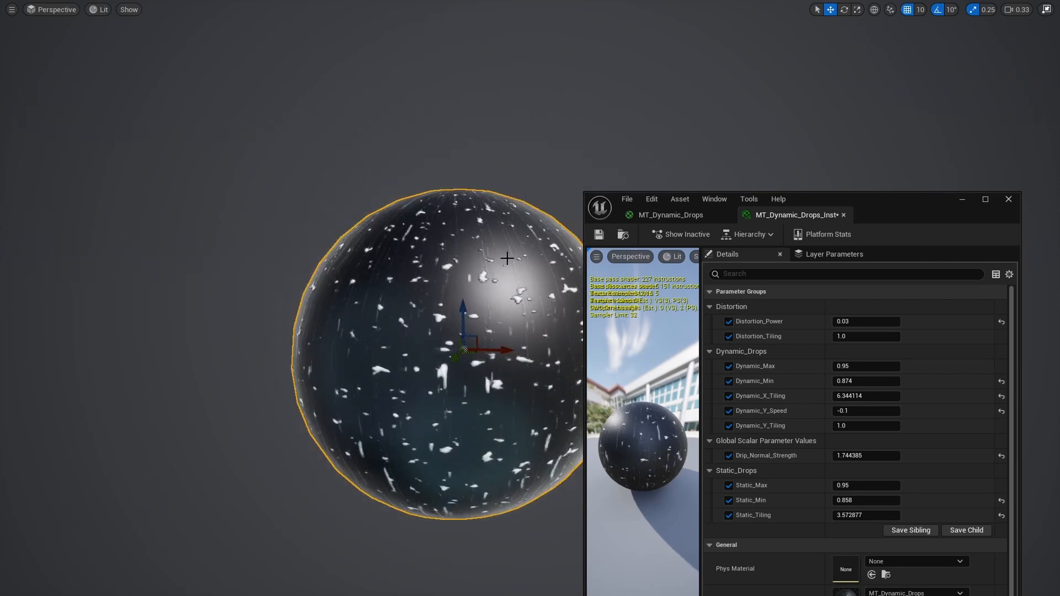
middle_click_drag(525, 251, 537, 253)
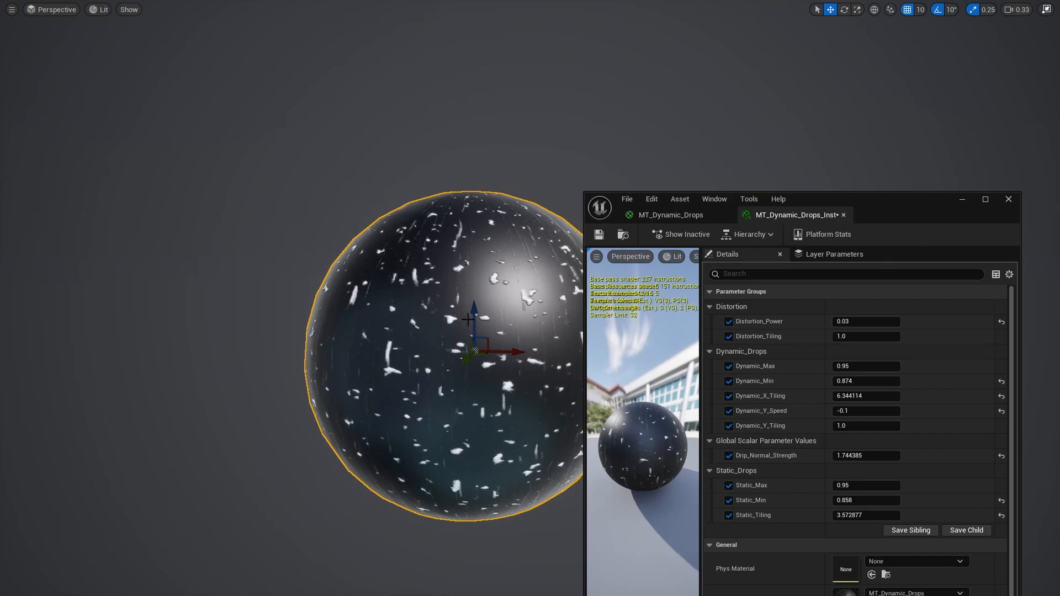
Return to the MT_Dynamic_Drops material graph and add a Linear Interpolate node below the mask nodes.
left_click(691, 217)
left_click(986, 199)
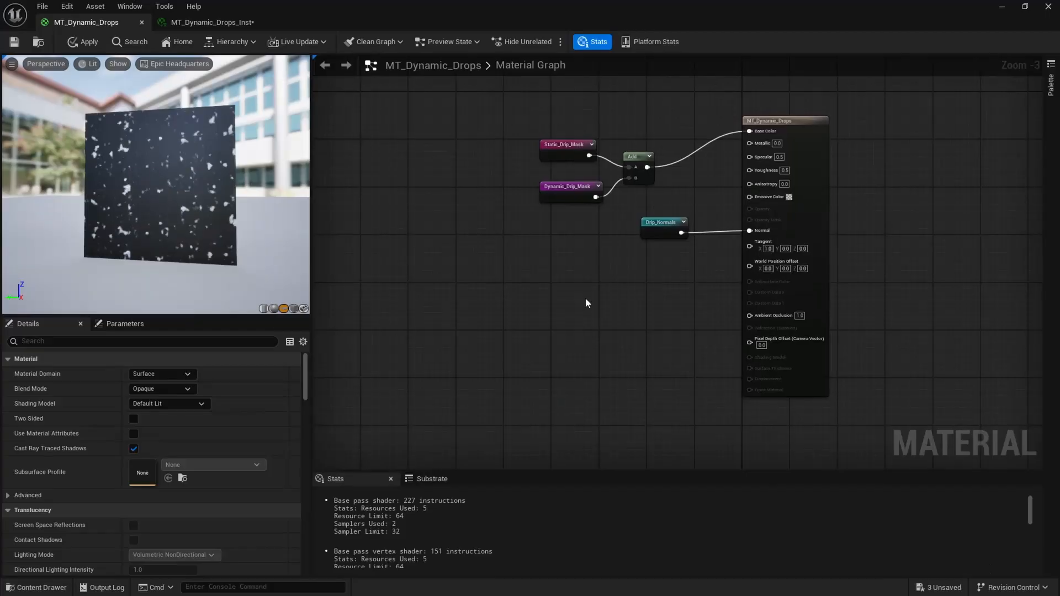
right_click(584, 298)
type("linear inter")
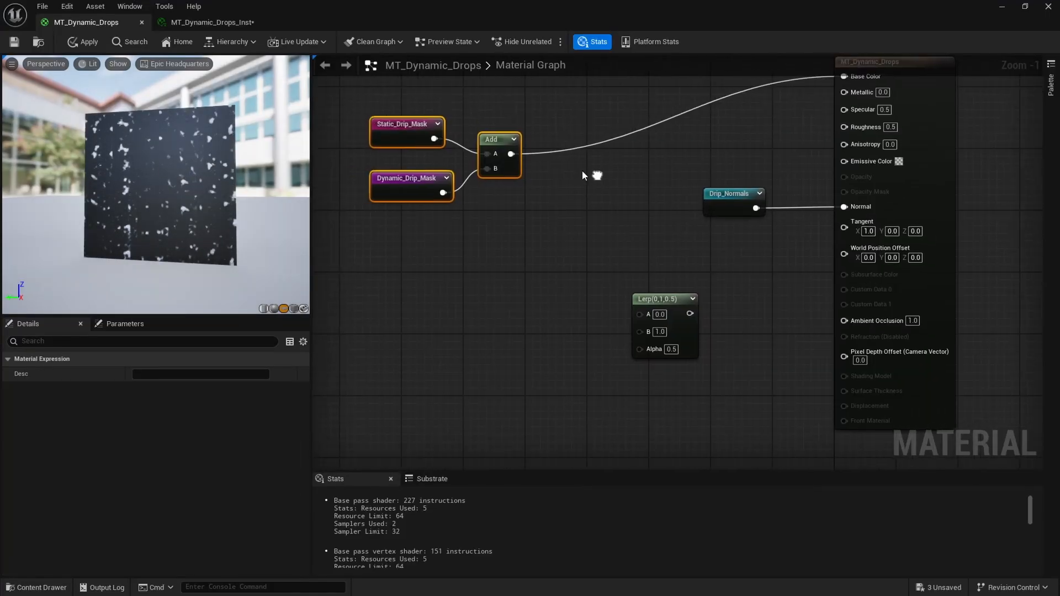
Move the two drip masks and their Add node down beside the Lerp node and tighten their spacing.
left_click_drag(494, 159, 518, 309)
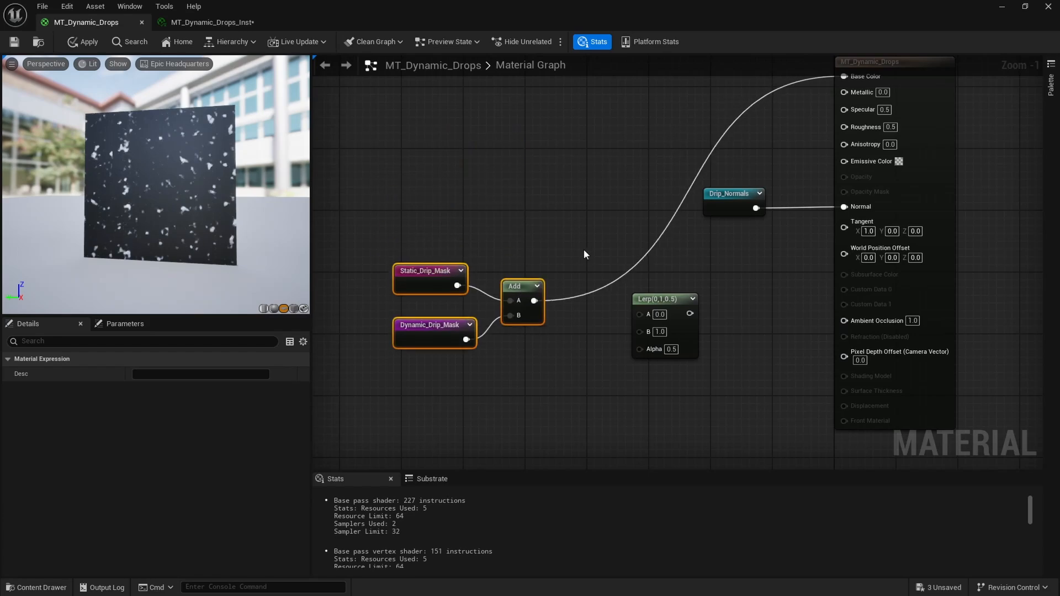
left_click(584, 250)
left_click_drag(423, 284, 423, 291)
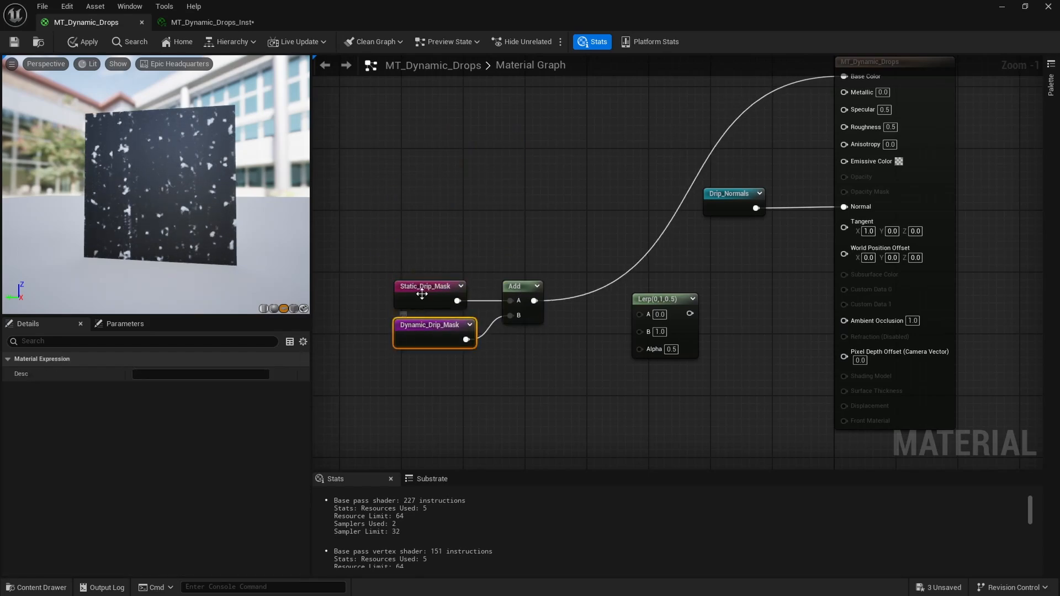
right_click_drag(534, 300, 505, 300)
Connect the combined drip mask from Add to Lerp's Alpha and arrange the mask nodes below and left of it.
left_click_drag(636, 364, 615, 349)
left_click(394, 379)
left_click_drag(394, 379, 495, 293)
left_click_drag(494, 287, 486, 326)
left_click(507, 283)
left_click_drag(623, 302, 627, 283)
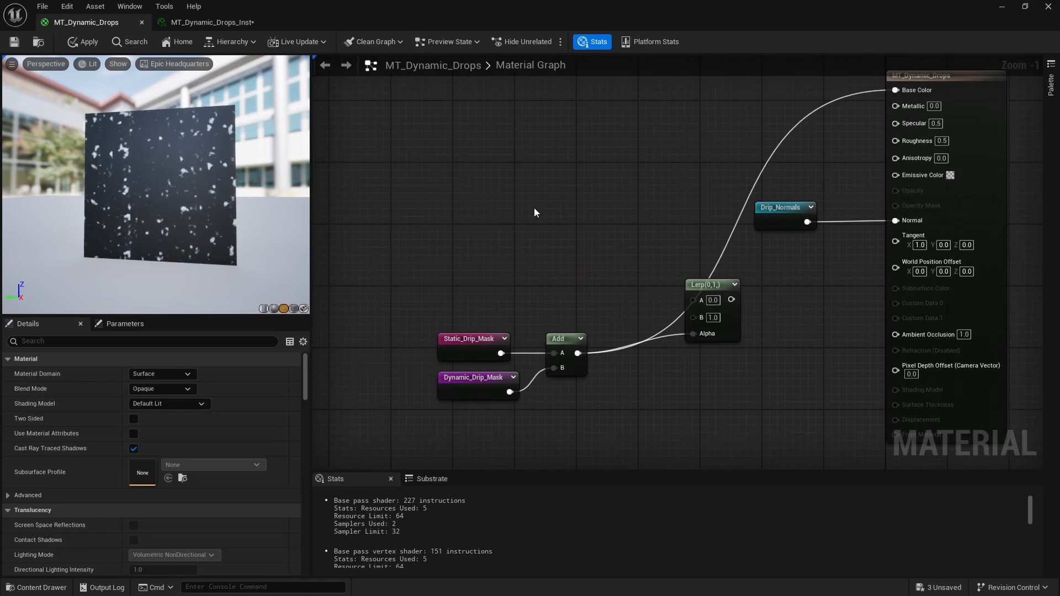
Add two scalar constants above the mask nodes and convert the lower one to a parameter named Drips_Roughness.
key("1")
left_click(534, 207)
key("1")
left_click(531, 267)
right_click(550, 276)
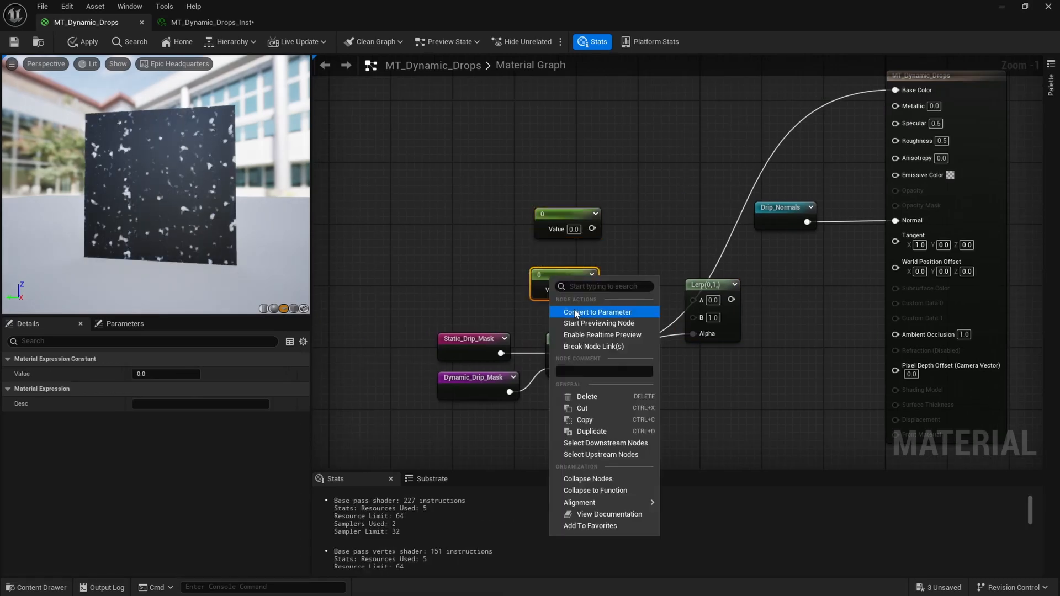
left_click(574, 312)
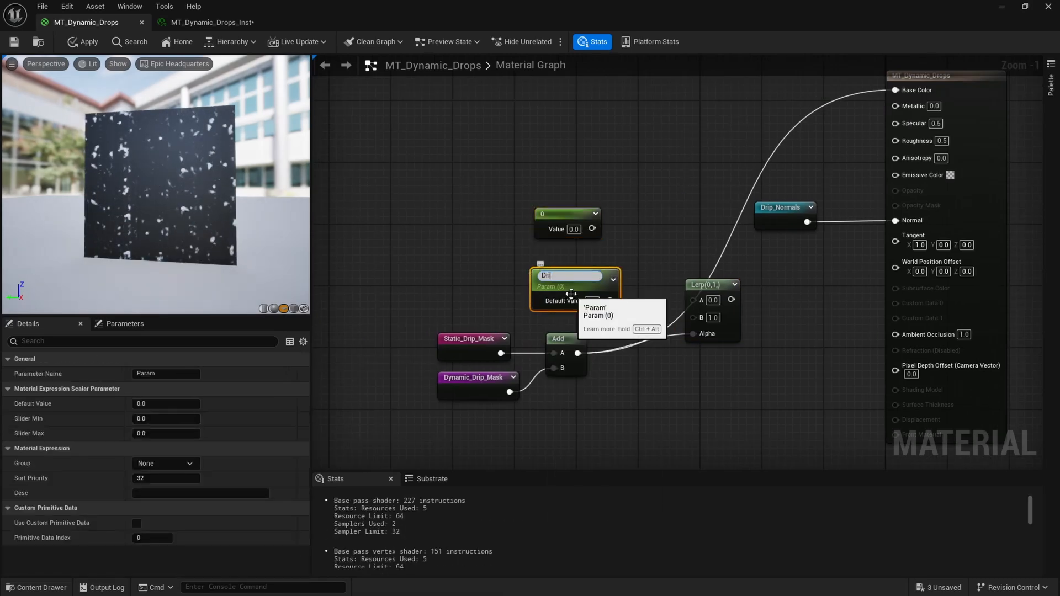
Convert the upper constant to a parameter named Base_Roughness with a default value of 0.5.
left_click(559, 216)
right_click(559, 218)
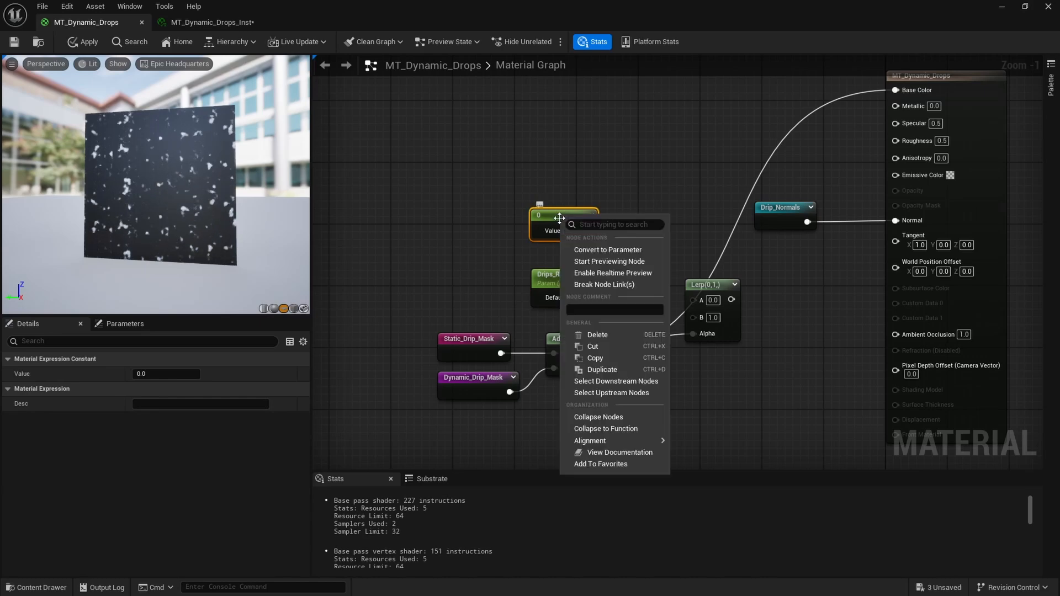
left_click(591, 249)
type("Base_")
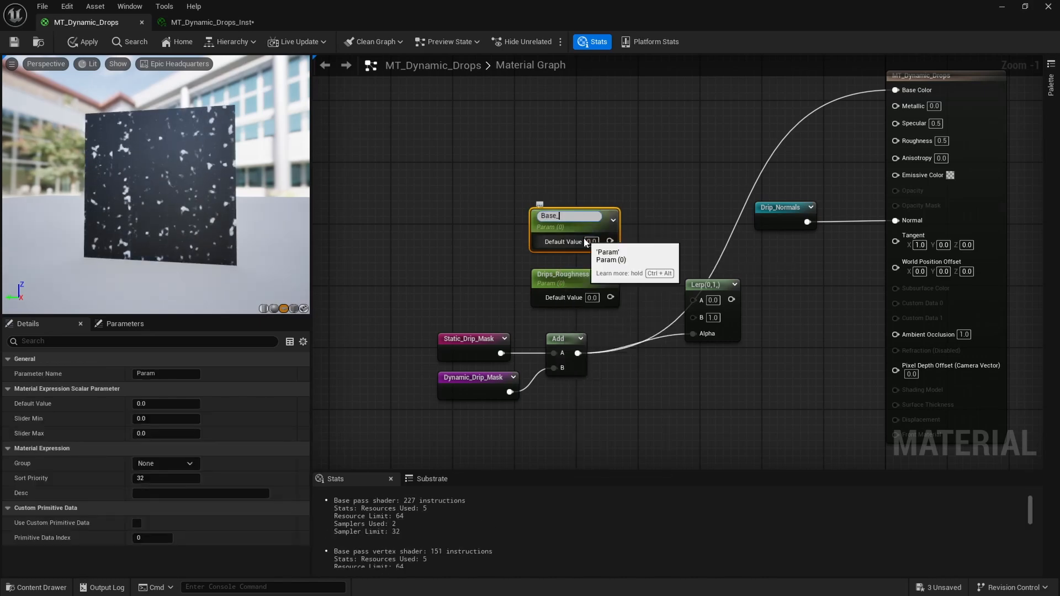
type("Roughness")
left_click(591, 241)
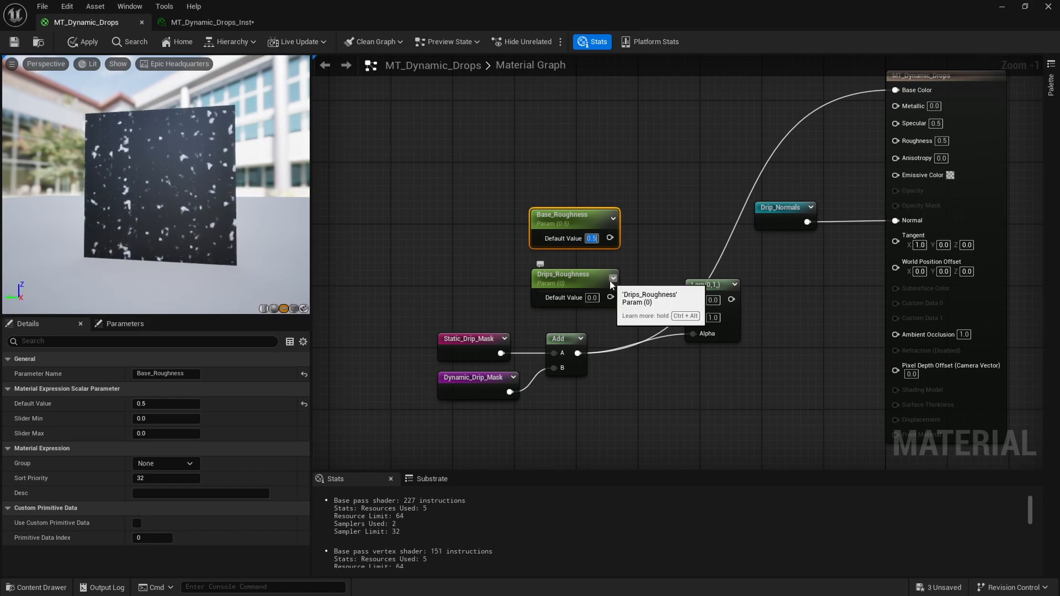
left_click(638, 272)
Wire Base_Roughness to Lerp's A and Drips_Roughness to B, and connect Lerp's output to the material's Roughness input.
right_click_drag(638, 273, 592, 258)
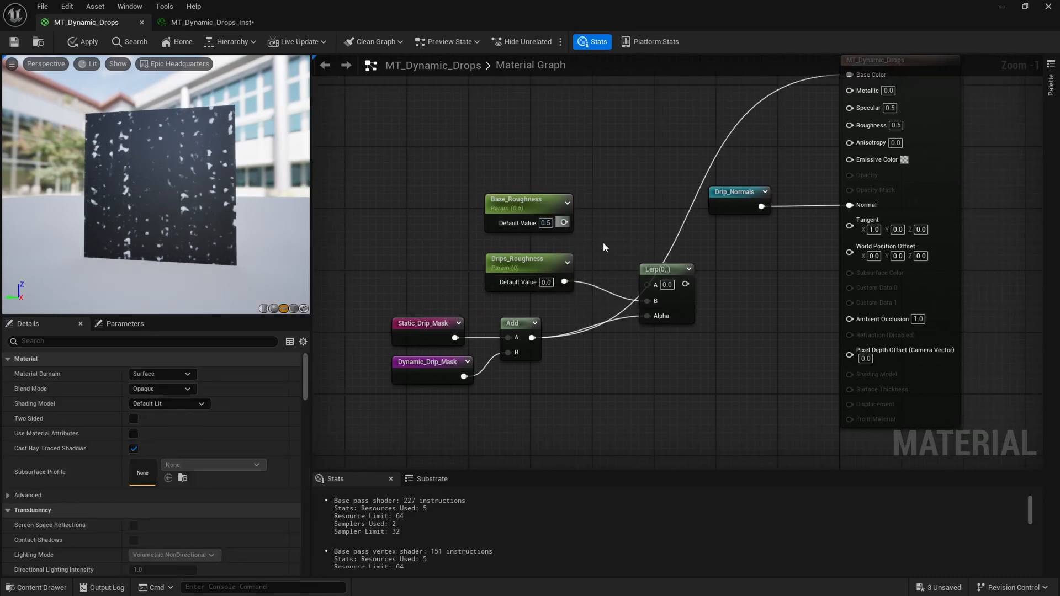
left_click_drag(648, 284, 649, 285)
right_click_drag(723, 269, 698, 299)
left_click_drag(661, 313, 795, 202)
left_click_drag(838, 289, 828, 156)
right_click_drag(773, 165, 831, 129)
Assign the Base_Roughness and Drips_Roughness parameters to a new parameter group named Material.
left_click(552, 193)
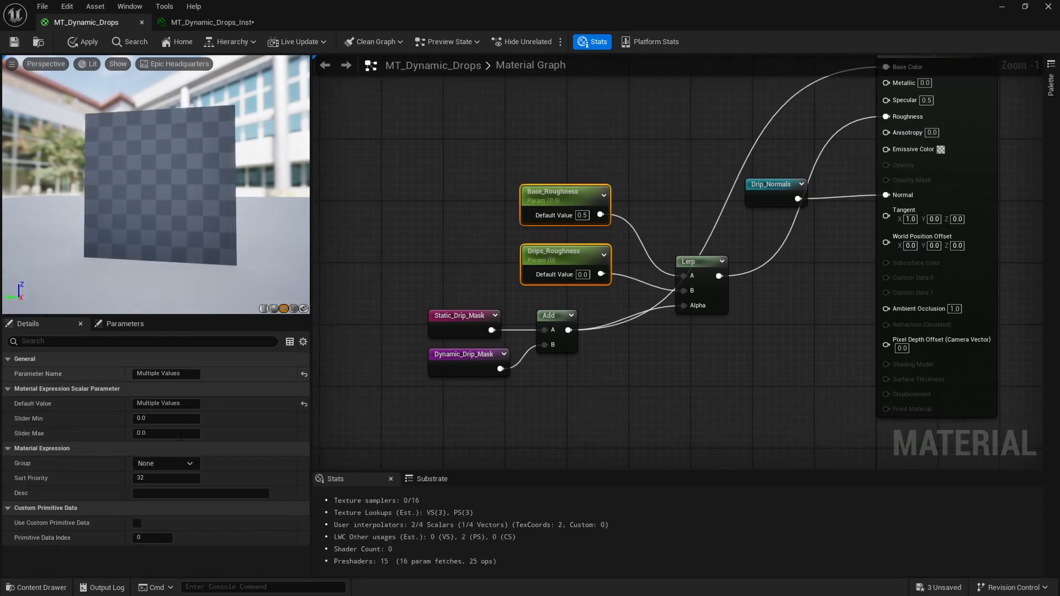
left_click(165, 463)
type("Mat")
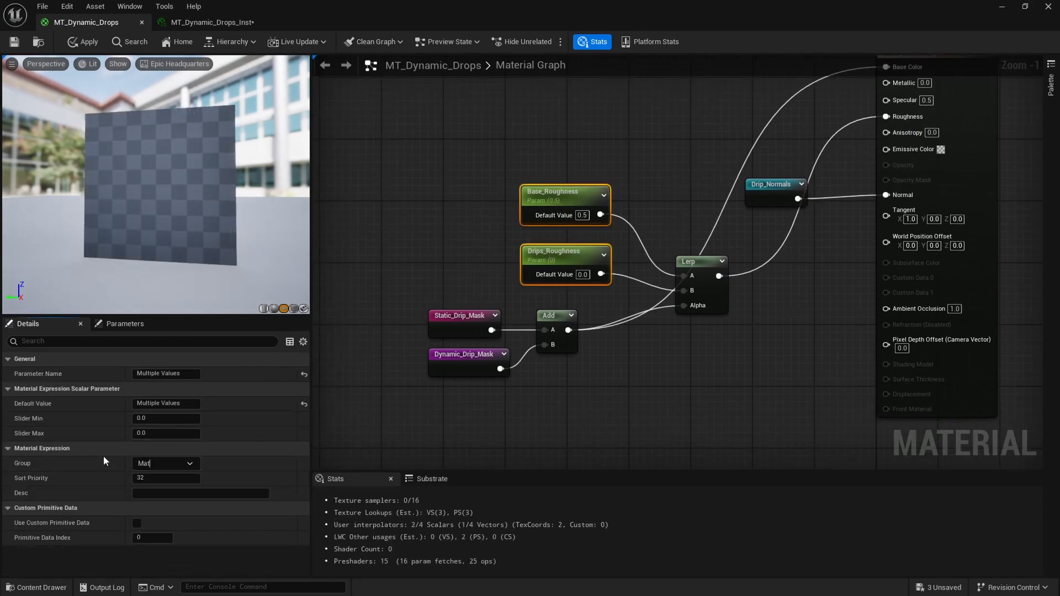
type("erial")
key("Return")
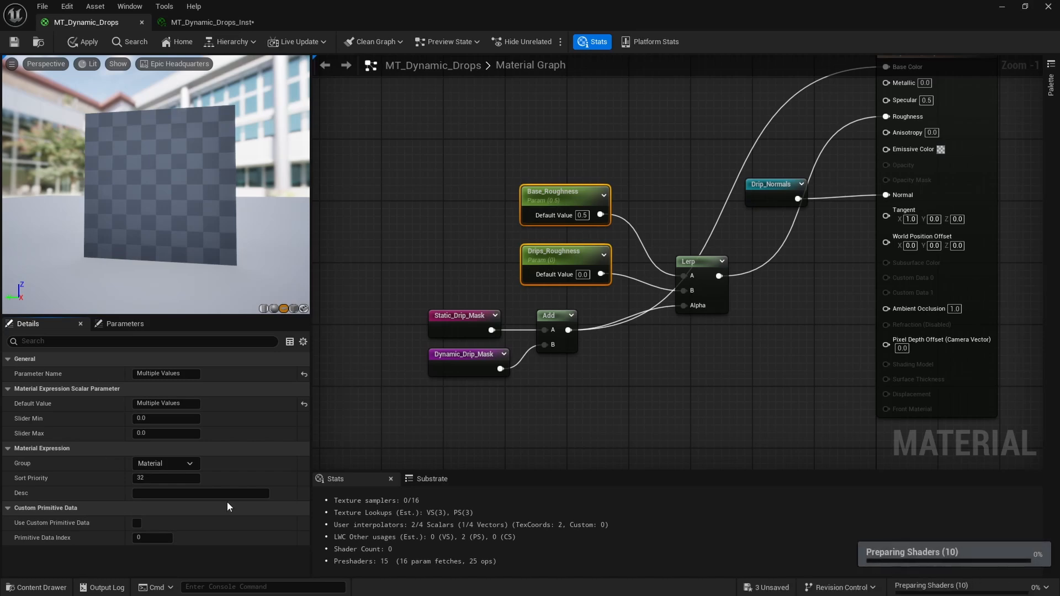
Assign the Drip_Normal_Strength parameter to the existing Material group and save the material.
scroll(358, 403, "down", 7)
scroll(581, 240, "up", 6)
right_click_drag(576, 239, 618, 204)
right_click_drag(505, 281, 548, 206)
scroll(552, 210, "down", 5)
scroll(594, 279, "up", 5)
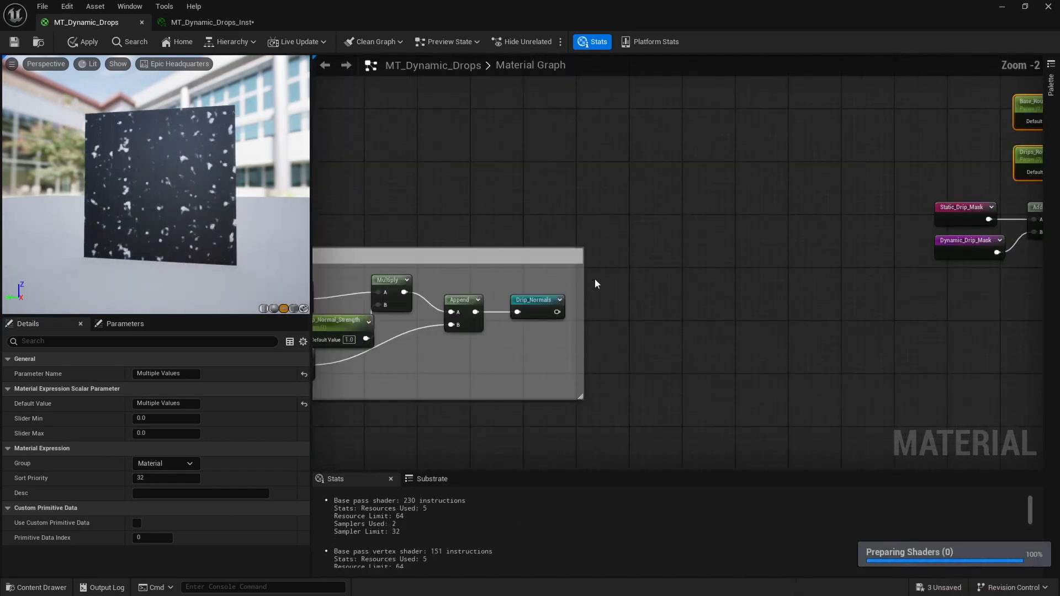
scroll(594, 278, "up", 1)
right_click_drag(406, 316, 734, 272)
left_click(613, 282)
left_click(90, 464)
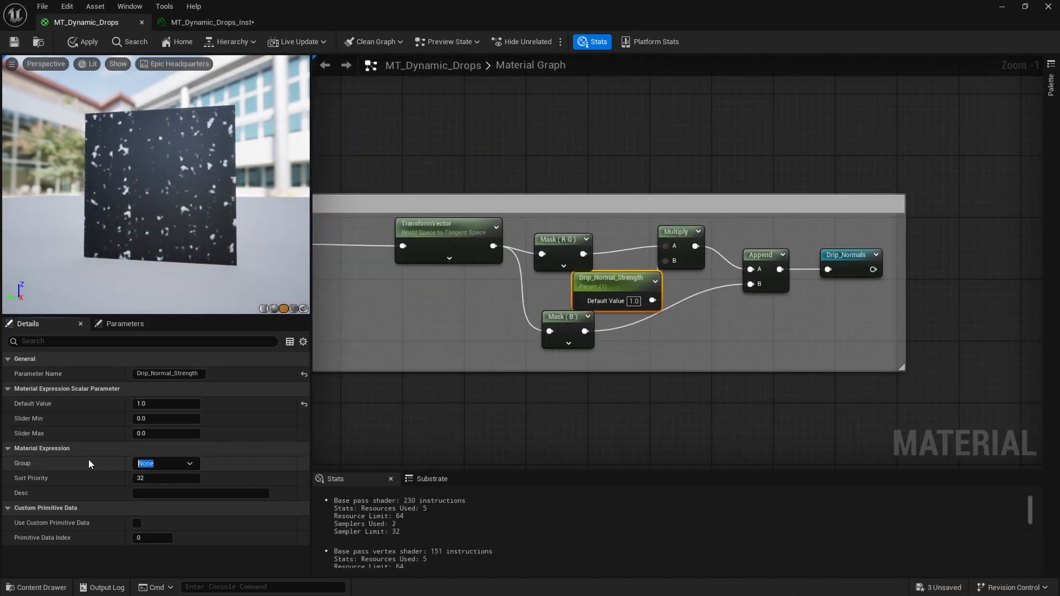
left_click(185, 466)
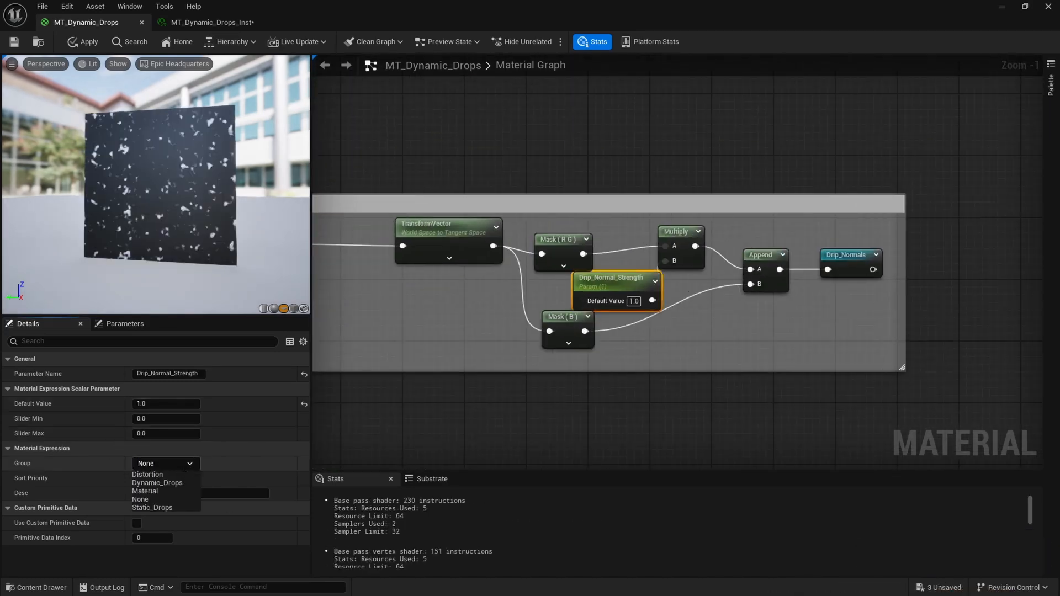
left_click(145, 491)
scroll(469, 370, "down", 4)
key("ctrl+s")
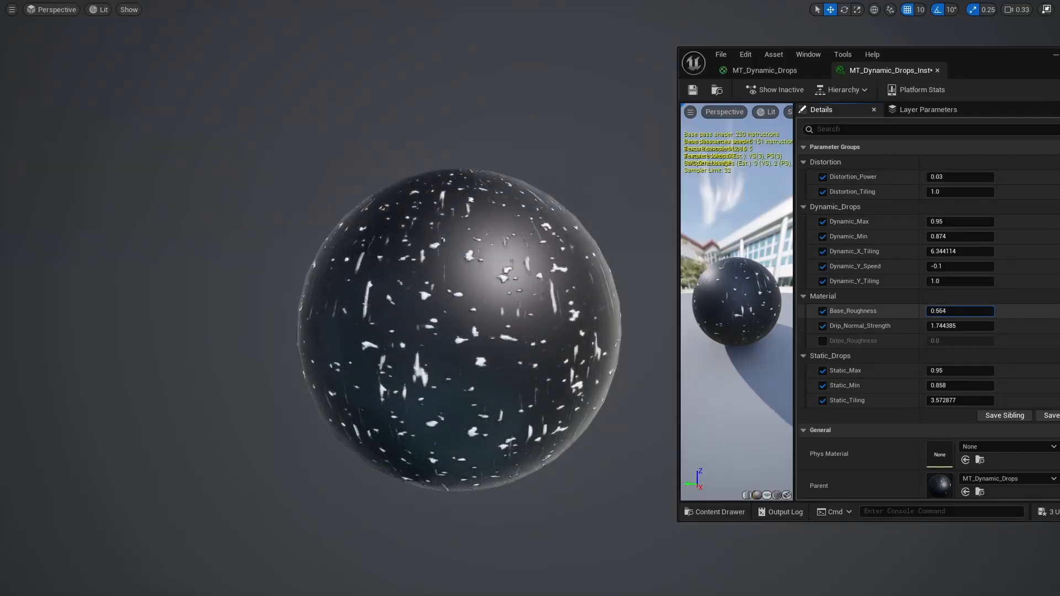
In the material instance, set Base_Roughness to 0.636 and enable the Drips_Roughness override with a value of 1.155811.
left_click_drag(959, 311, 896, 350)
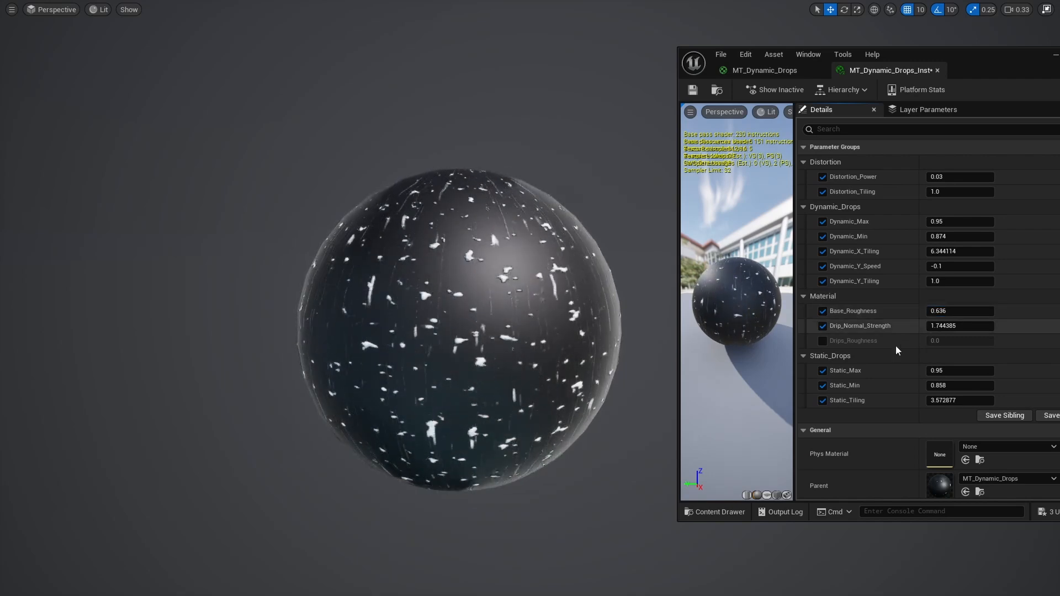
left_click(823, 341)
mouse_move(960, 341)
left_mouse_down()
mouse_move(938, 341)
mouse_move(972, 341)
left_mouse_up()
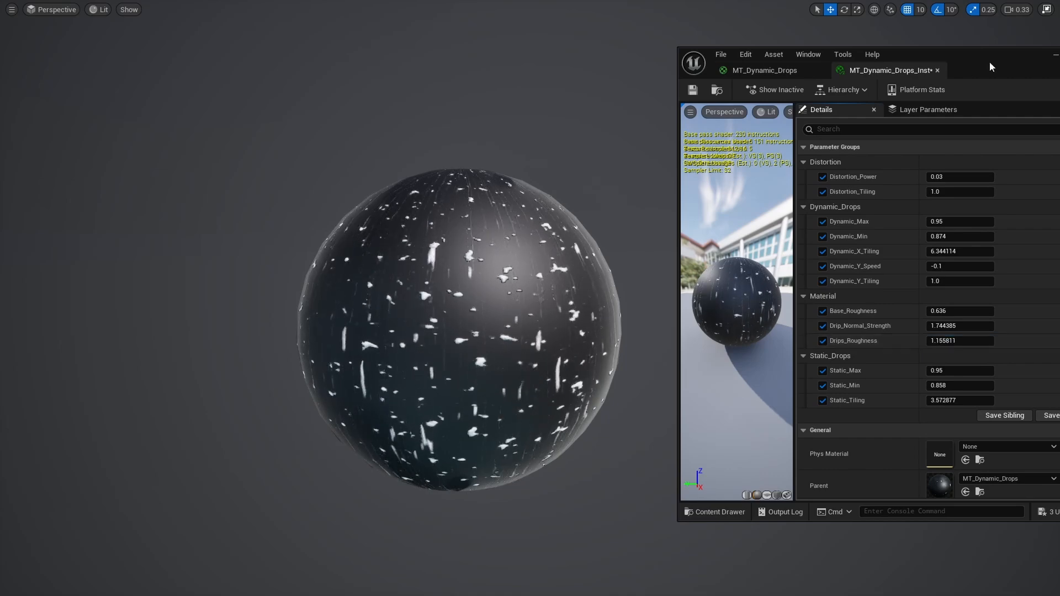
Return to the MT_Dynamic_Drops graph and add a three-component vector constant above the roughness nodes.
left_click_drag(990, 64, 904, 59)
left_click(686, 63)
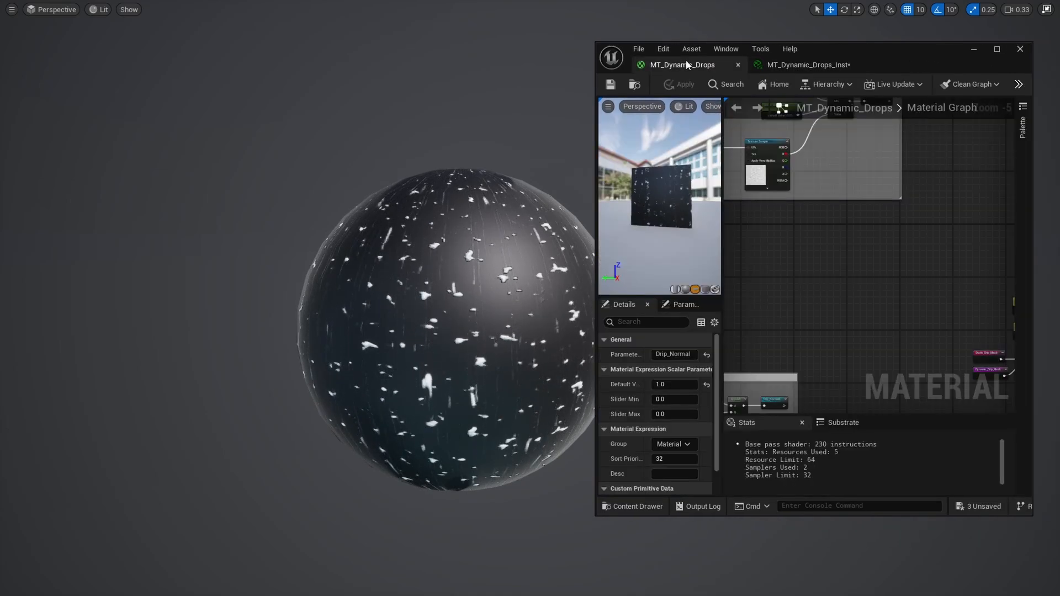
left_click(997, 49)
scroll(603, 196, "up", 2)
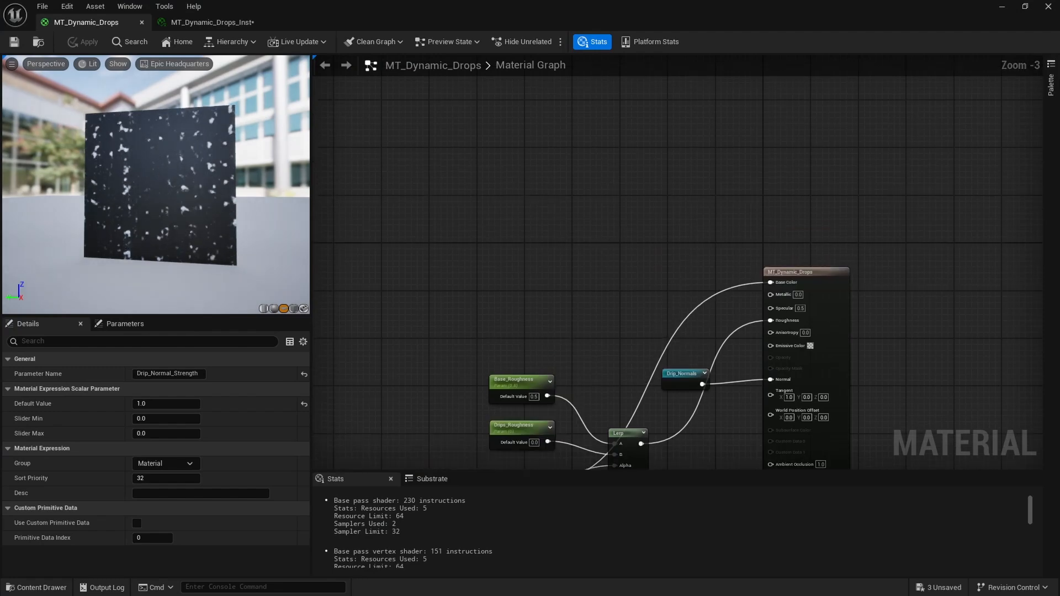
right_click_drag(612, 240, 573, 217)
key("3")
left_click(540, 209)
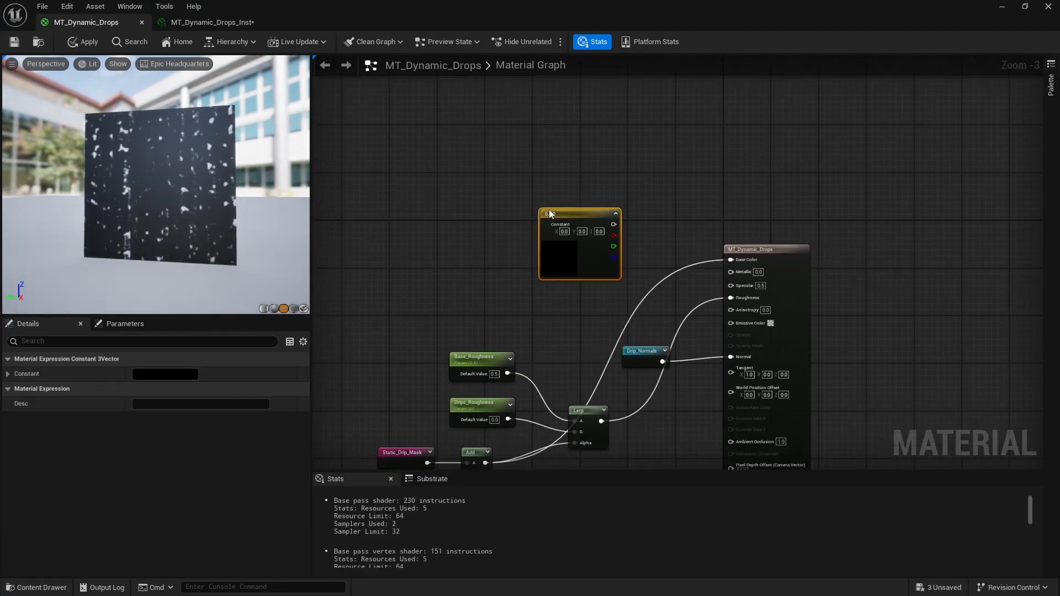
Convert the vector constant to a parameter named Colour in the Material group, connect it to Base Color and save.
right_click(560, 215)
left_click(598, 250)
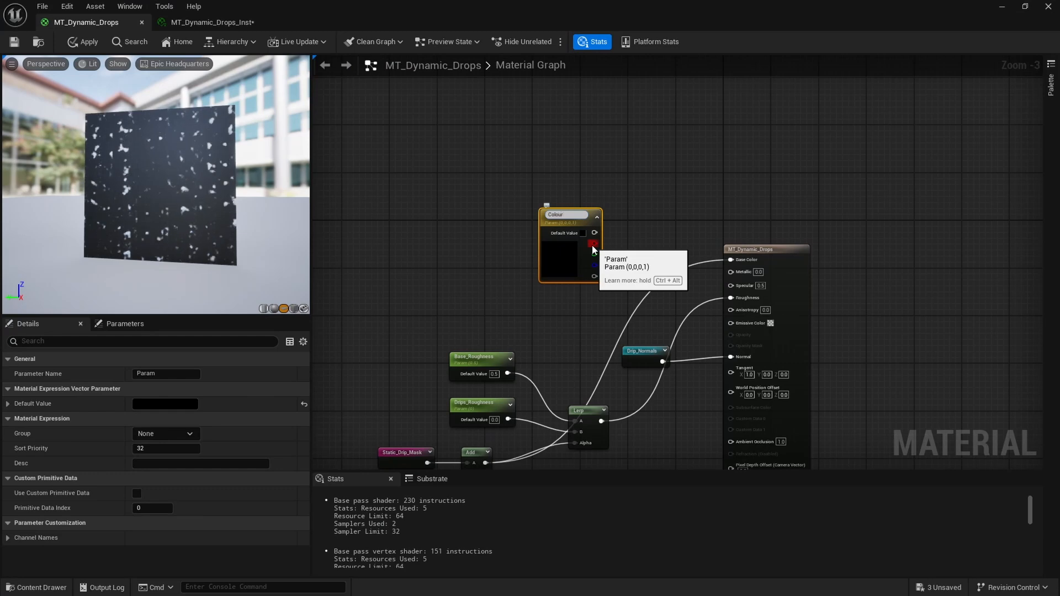
type("Colour")
key("Return")
left_click_drag(594, 233, 744, 265)
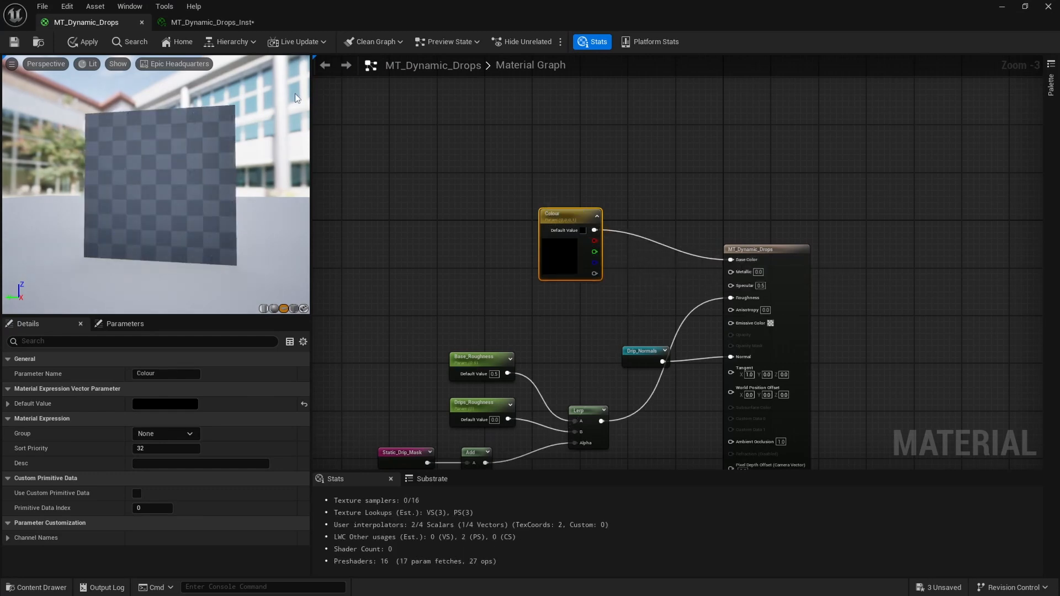
left_click(15, 42)
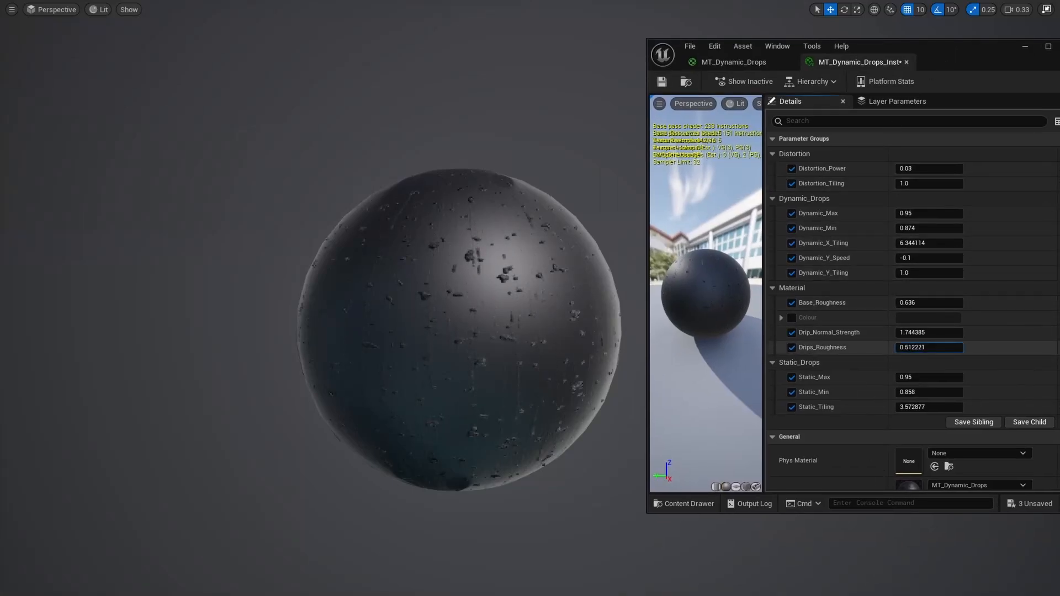
Set Drips_Roughness to -1.440554 and Drip_Normal_Strength to 0.370167 in the material instance.
left_click_drag(929, 348, 955, 347)
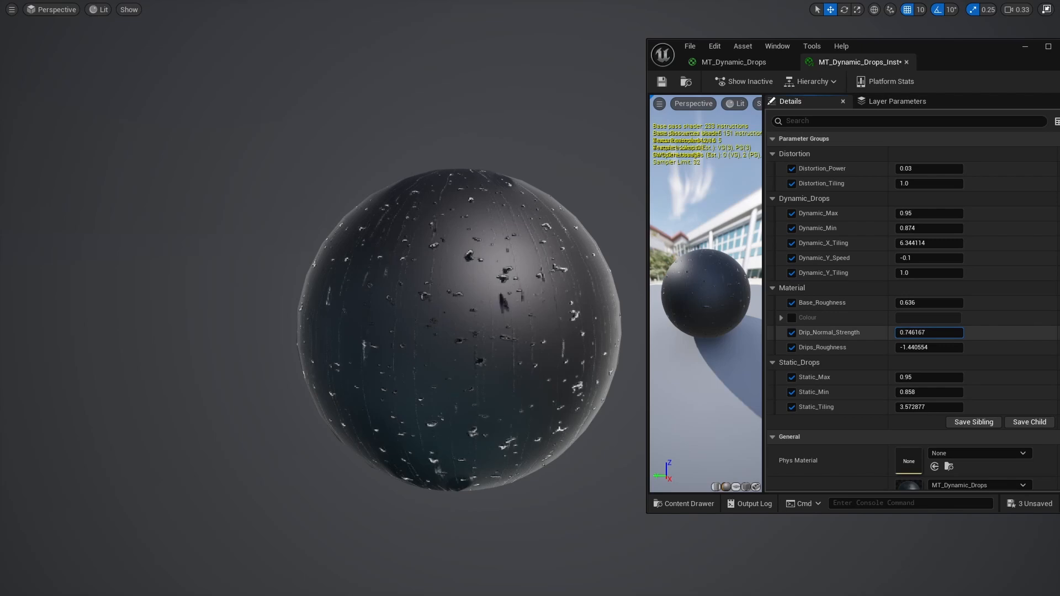
left_click_drag(929, 332, 919, 332)
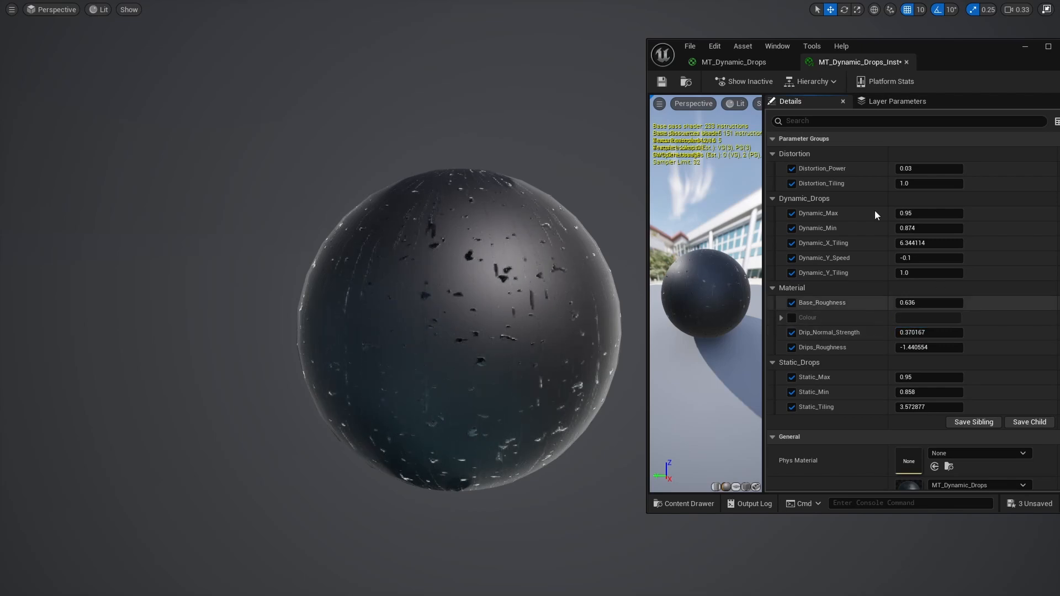
Enable the Colour override in the material instance and choose a dark blue.
left_click(792, 320)
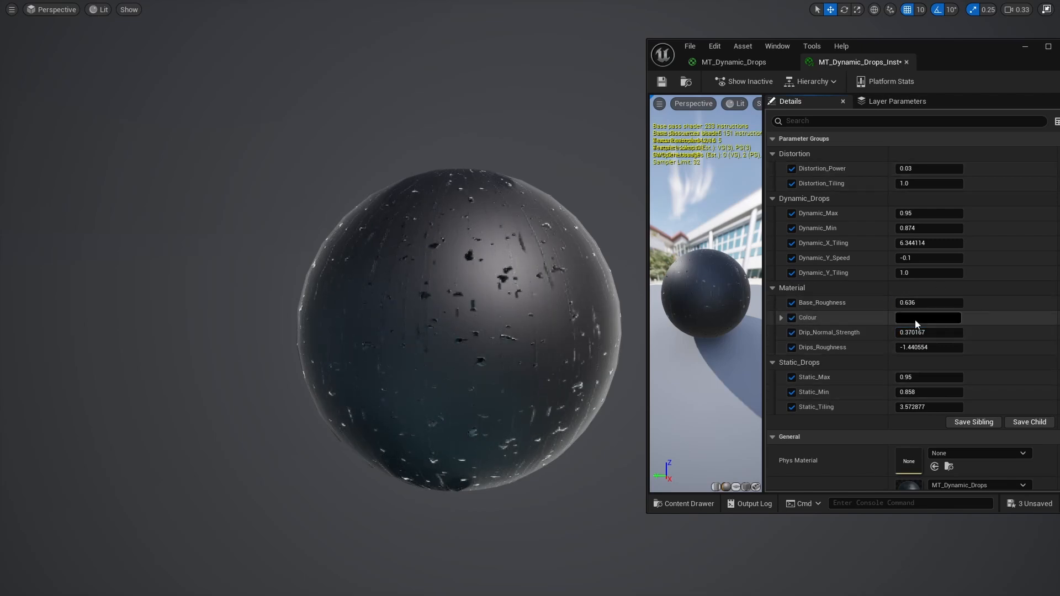
left_click(911, 319)
left_click(702, 377)
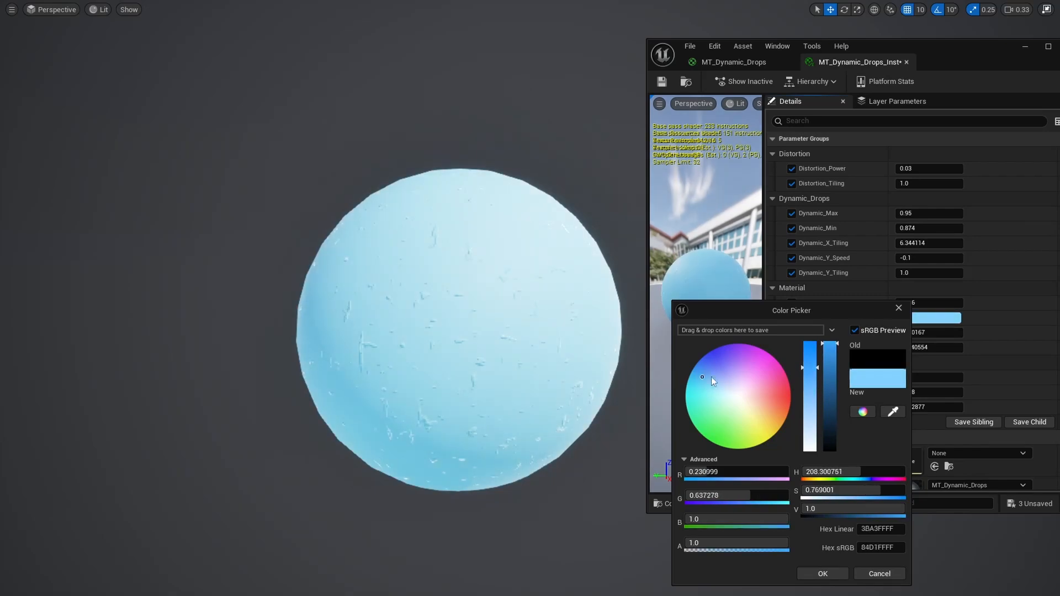
left_click_drag(829, 372, 823, 434)
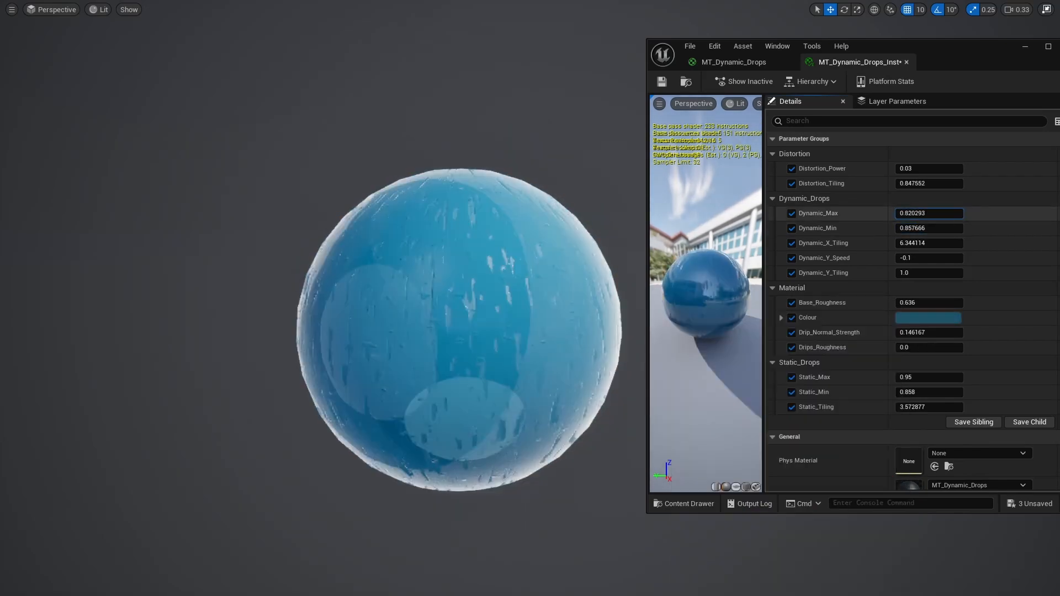
Set Dynamic_Max to 1.028589, Dynamic_Min to 0.793666 and Static_Min to 0.802, and inspect the drips on the sphere.
left_click_drag(921, 228, 936, 228)
left_click_drag(920, 392, 938, 392)
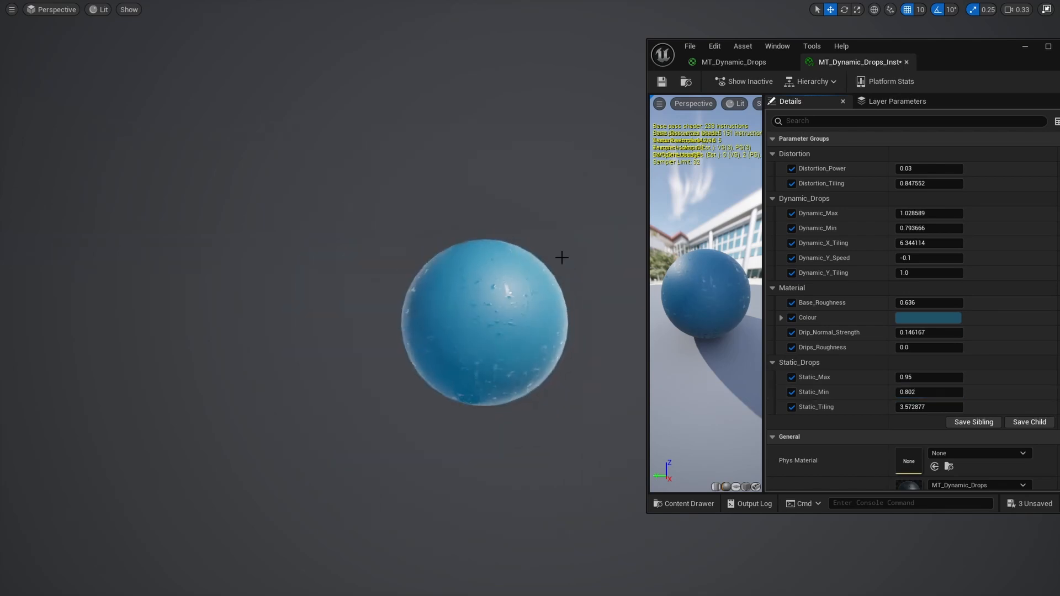
key("w")
mouse_move(560, 258)
right_mouse_down()
mouse_move(583, 265)
mouse_move(562, 275)
mouse_move(558, 260)
right_mouse_up()
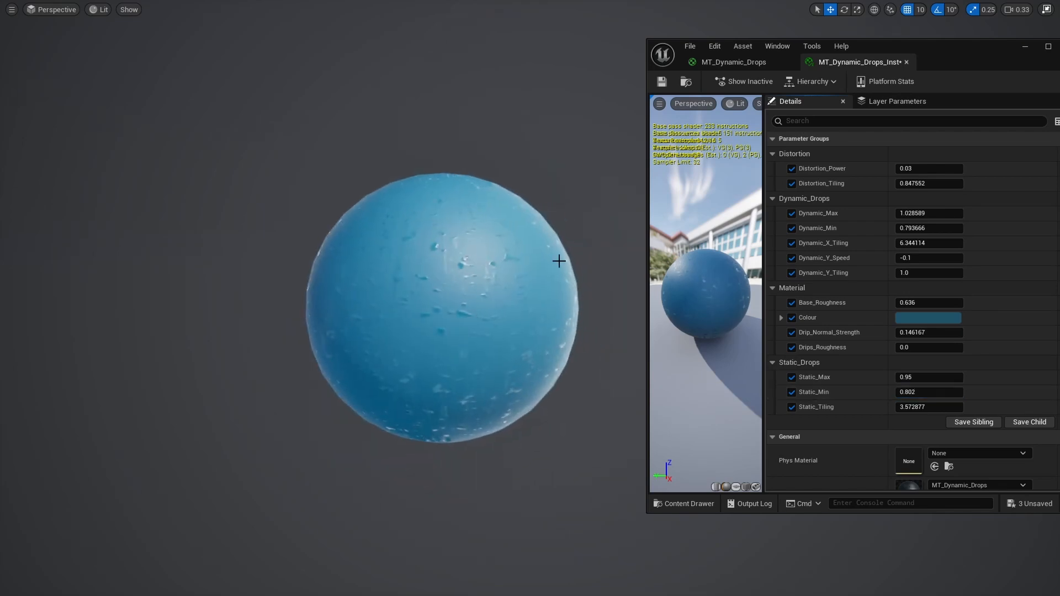
scroll(595, 237, "up", 5)
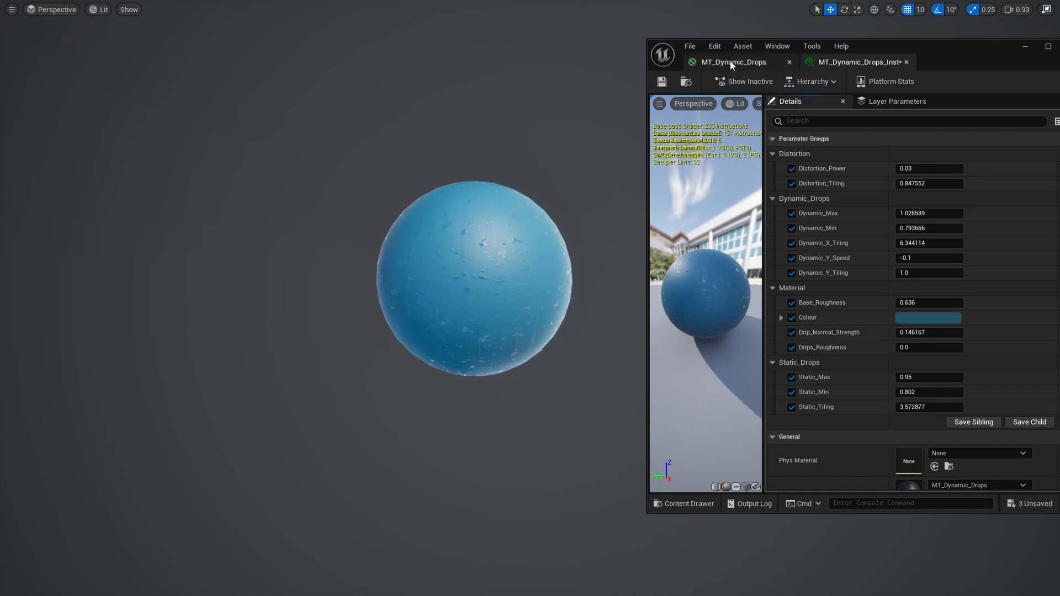
Return to the MT_Dynamic_Drops graph, move the roughness and mask nodes further down, and shift Drip_Normals slightly away from the material output.
left_click(732, 63)
left_click_drag(933, 52, 530, 70)
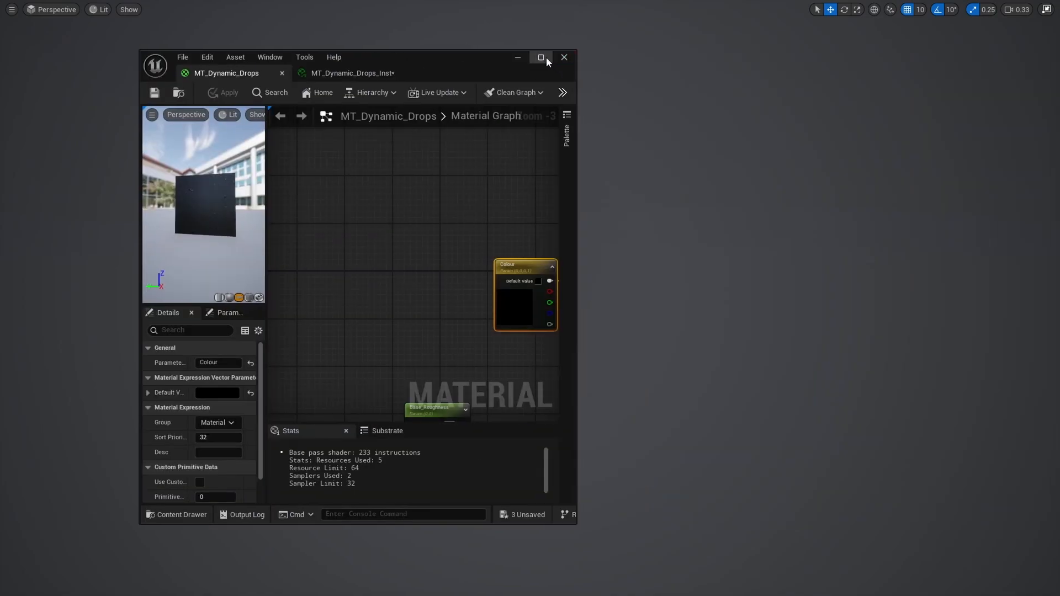
left_click(541, 58)
scroll(506, 213, "up", 1)
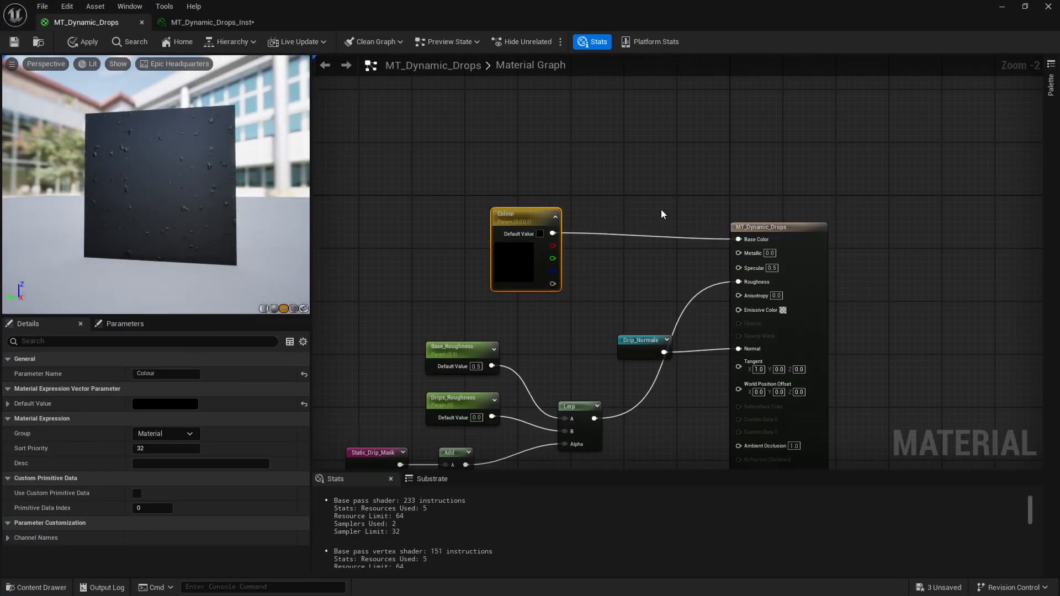
left_click(661, 211)
right_click_drag(596, 251, 608, 161)
right_click_drag(681, 190, 656, 174)
right_click_drag(532, 258, 633, 191)
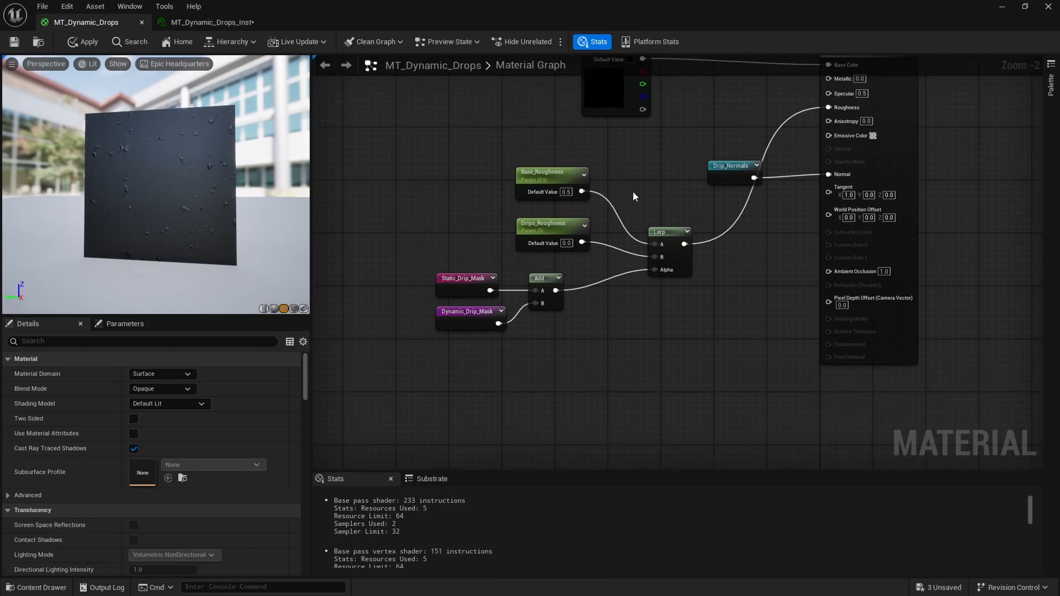
left_click_drag(490, 303, 668, 193)
left_click_drag(670, 239, 650, 345)
left_click(714, 208)
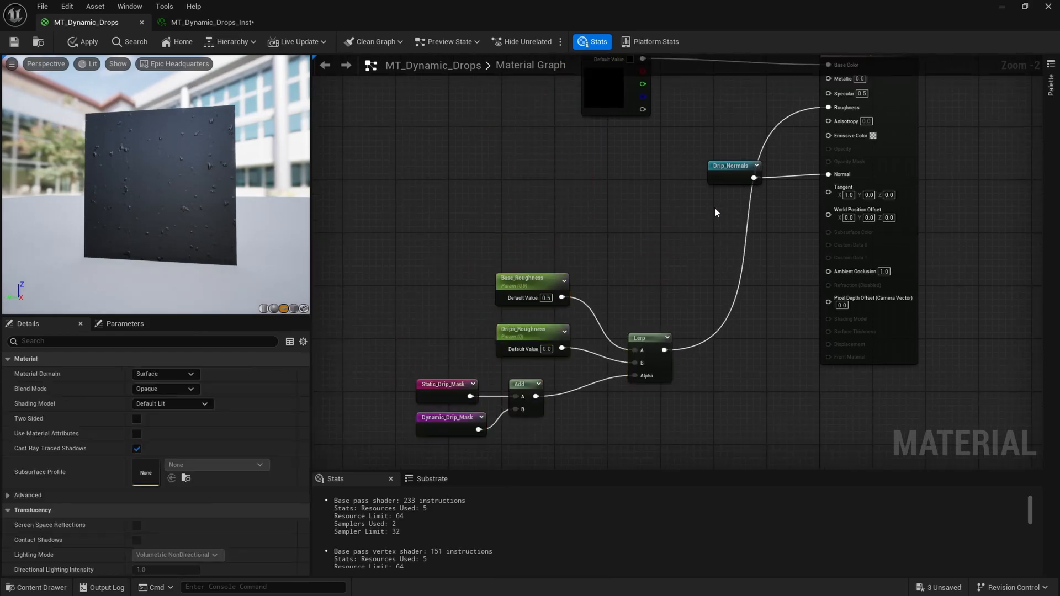
left_click_drag(719, 175, 715, 192)
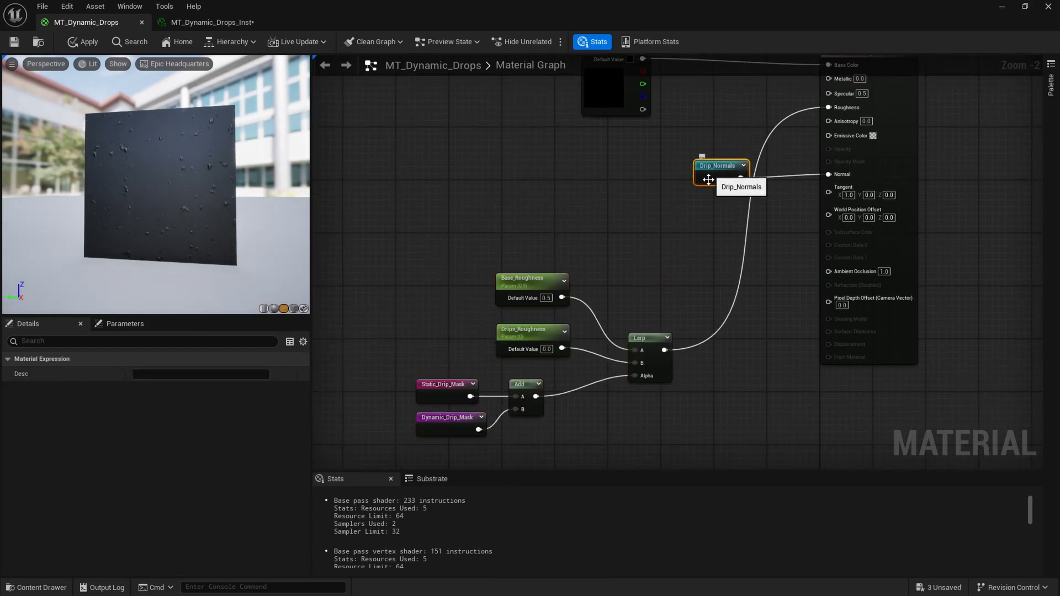
right_click_drag(673, 214, 669, 221)
right_click(668, 222)
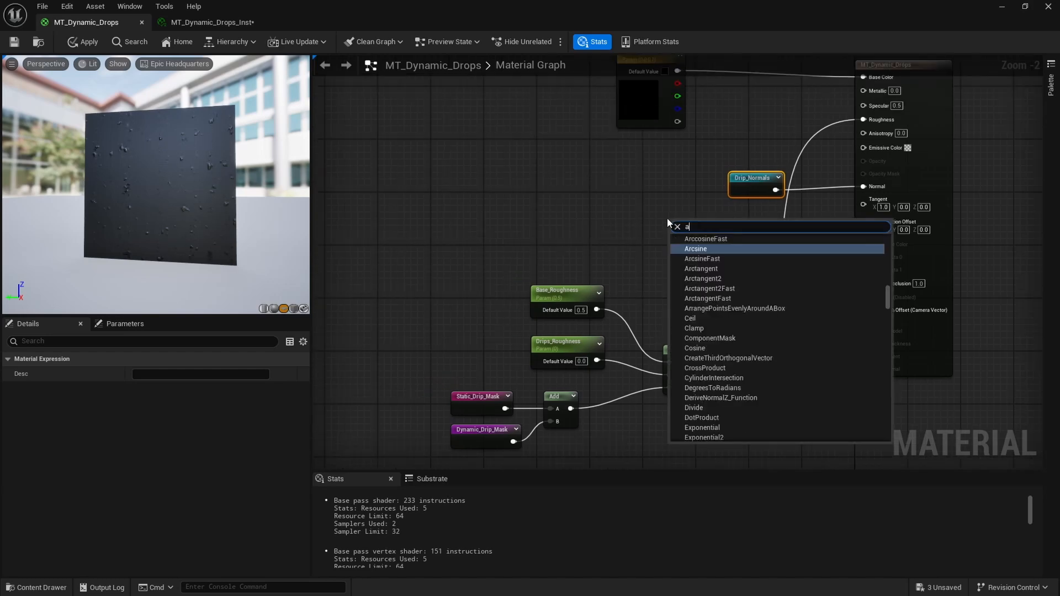
type("add")
key("Return")
right_click_drag(674, 285, 679, 282)
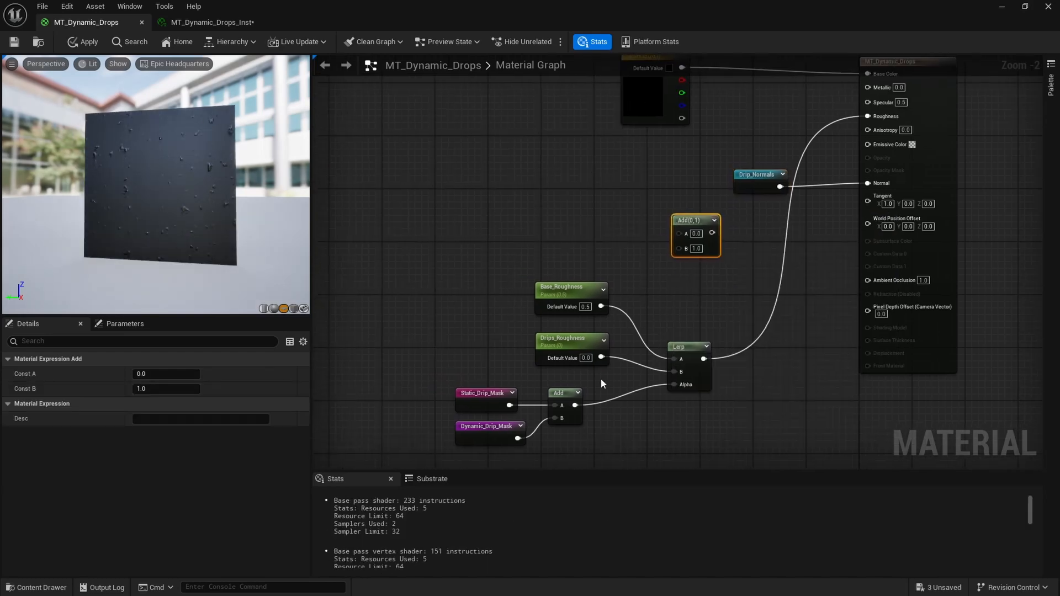
right_click_drag(684, 340, 661, 364)
left_click_drag(677, 372, 650, 351)
left_click_drag(654, 362, 668, 283)
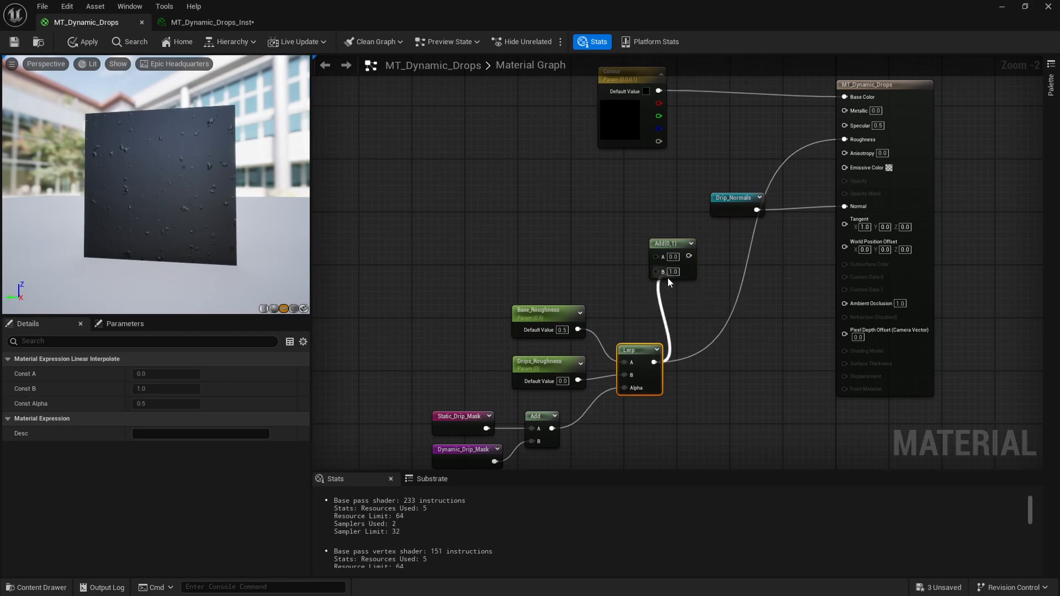
left_click(581, 266)
right_click_drag(581, 266, 644, 280)
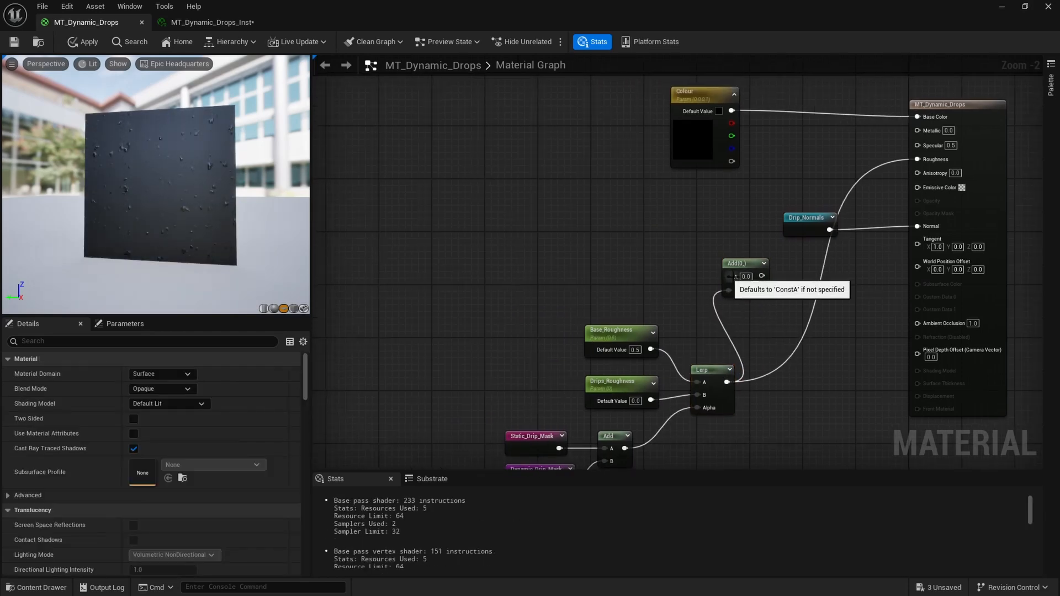
right_click_drag(809, 273, 717, 275)
left_click_drag(669, 278, 660, 251)
key("Delete")
Move the Drip_Normals node away from the material output to just above Base_Roughness, leaving space for a node between.
right_click_drag(684, 300, 672, 255)
left_click_drag(691, 174, 461, 174)
left_click(580, 232)
right_click_drag(581, 231, 615, 299)
left_click_drag(495, 253, 522, 300)
left_click(514, 279)
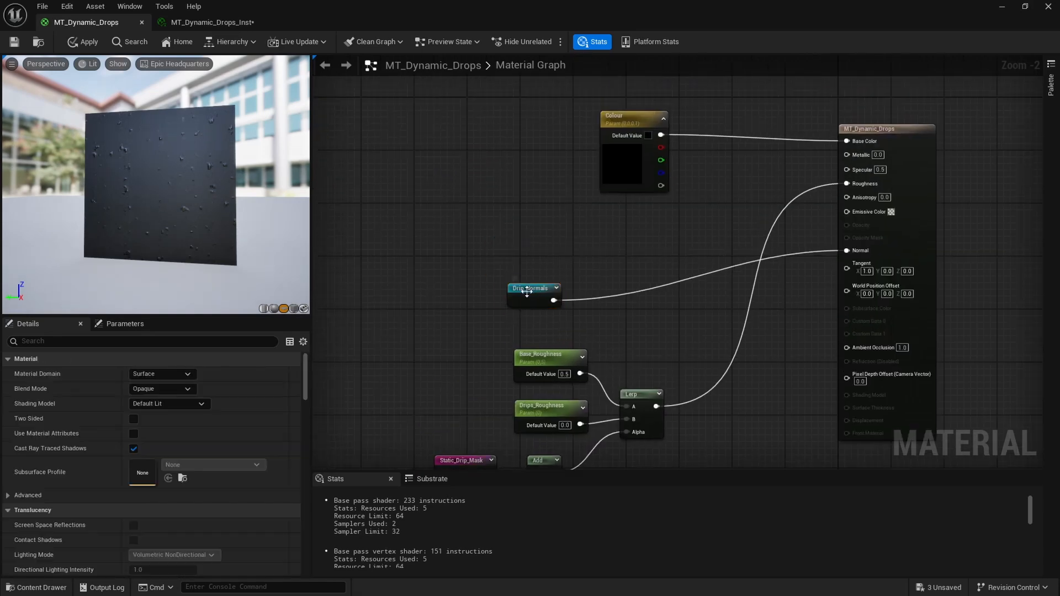
Add a BlendAngleCorrectedNormals node between Drip_Normals and the material's Normal input.
mouse_move(585, 243)
right_mouse_down()
mouse_move(591, 273)
mouse_move(595, 227)
right_mouse_up()
scroll(598, 276, "up", 2)
right_click(613, 264)
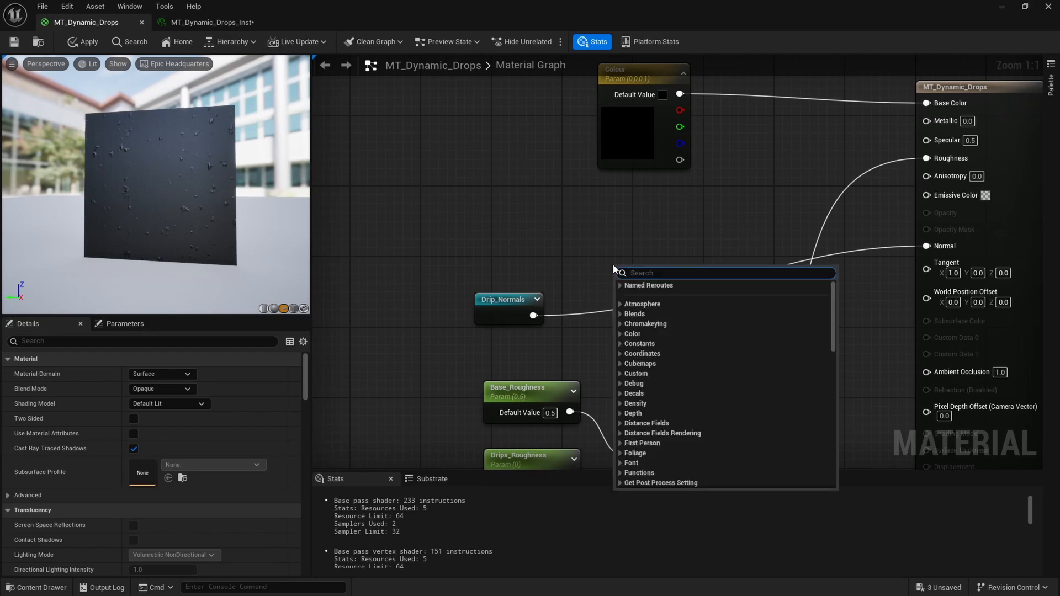
left_click(668, 296)
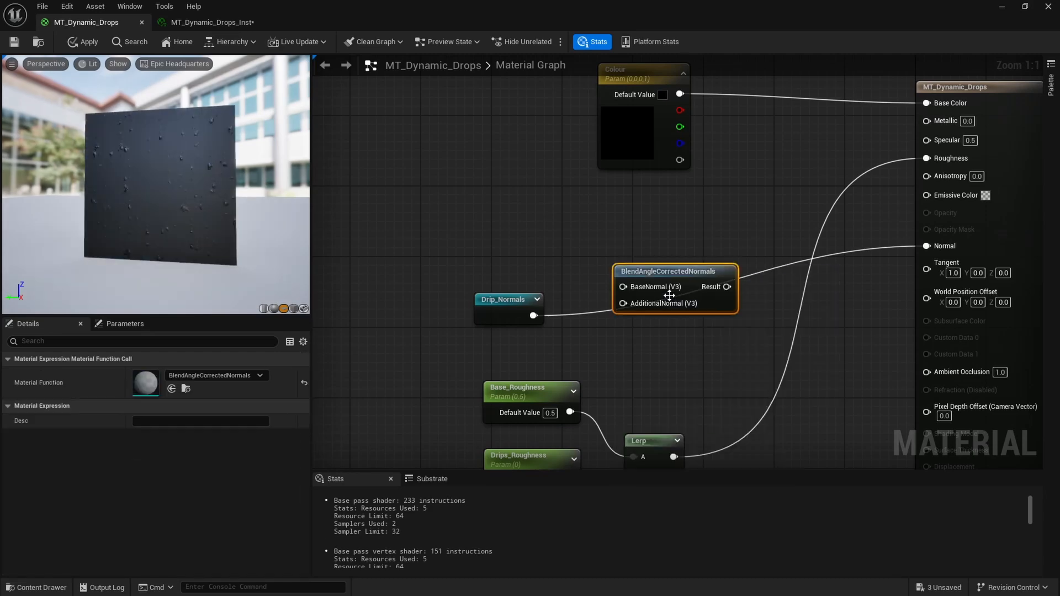
Move the BlendAngleCorrectedNormals node off the existing normal wire and shift Drip_Normals down to sit below it.
left_click_drag(643, 268, 608, 231)
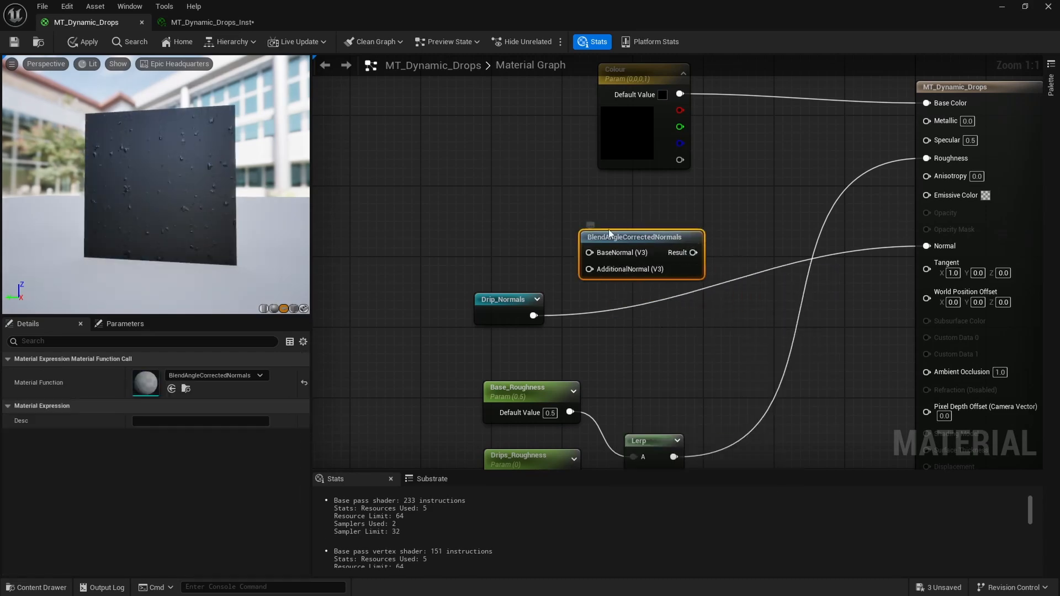
right_click_drag(530, 272, 526, 250)
left_click_drag(497, 284, 497, 312)
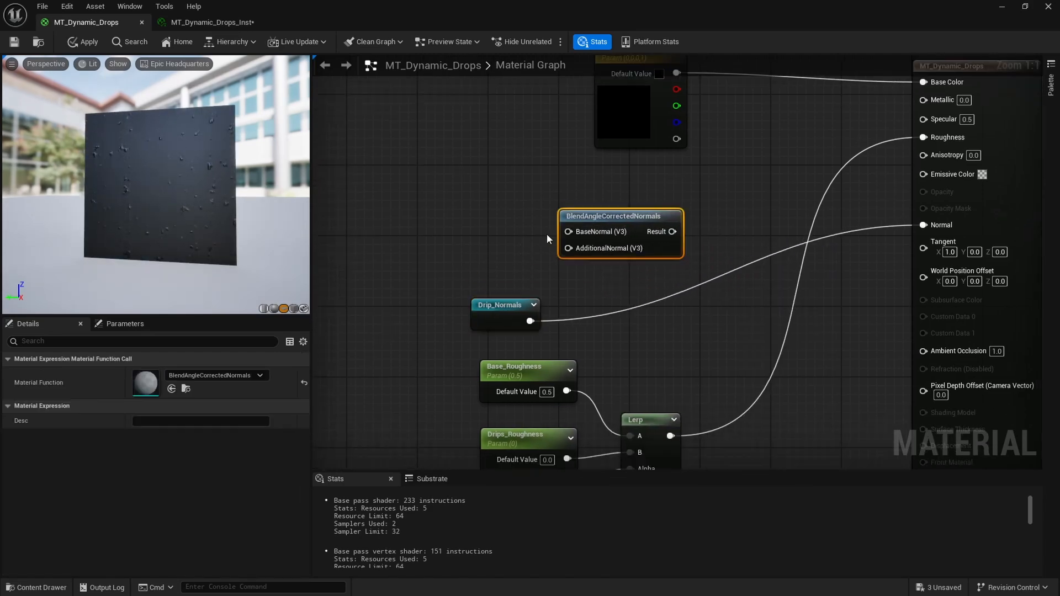
Connect Drip_Normals to the blend node's AdditionalNormal input and its Result to the material's Normal input.
right_click_drag(491, 229, 515, 246)
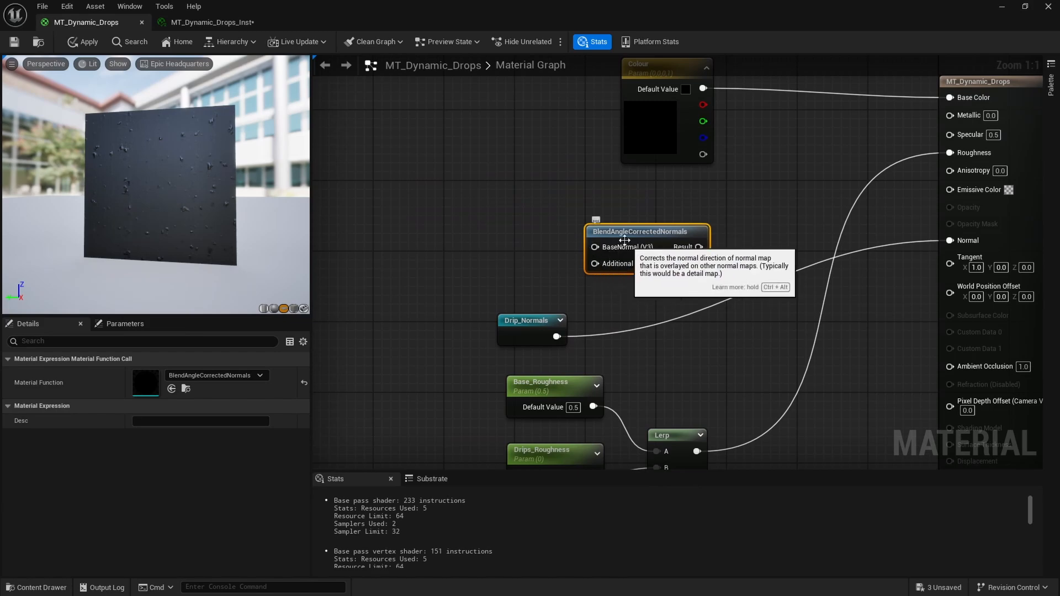
right_click_drag(569, 297, 543, 269)
left_click_drag(533, 302, 510, 284)
right_click_drag(681, 221, 507, 265)
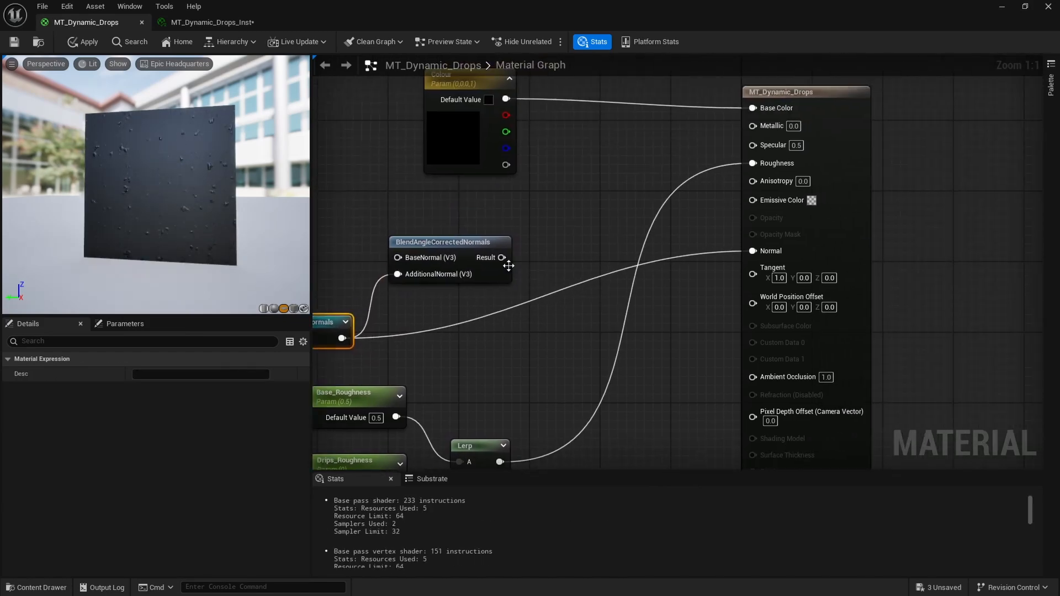
left_click_drag(501, 258, 769, 252)
right_click_drag(556, 313, 690, 286)
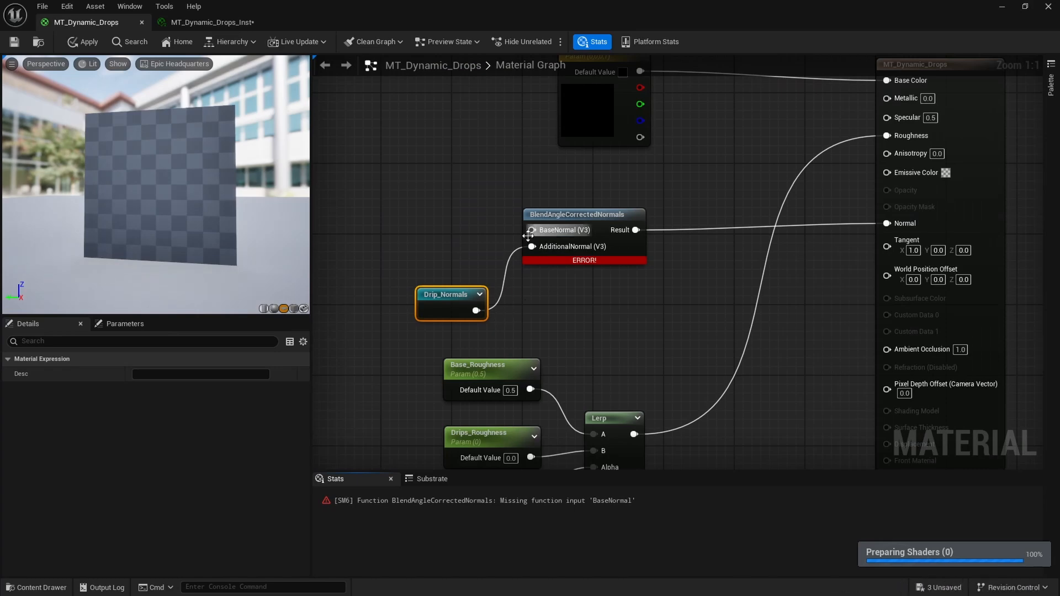
Reconnect Drip_Normals directly to the material's Normal input, delete the BlendAngleCorrectedNormals node, and move Drip_Normals closer to the material output.
left_click_drag(475, 314, 887, 223)
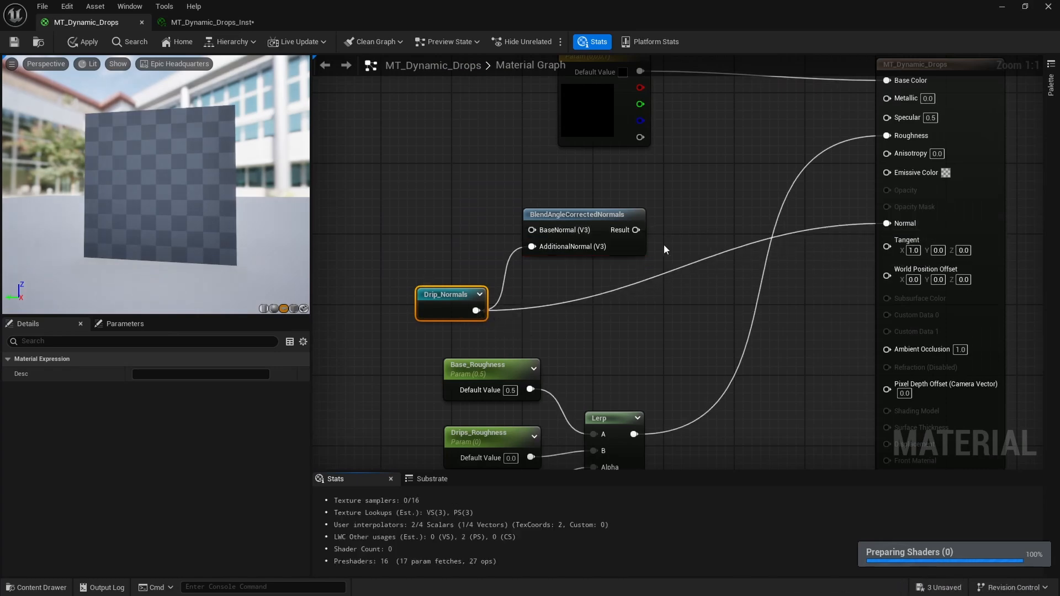
left_click(597, 227)
key("Delete")
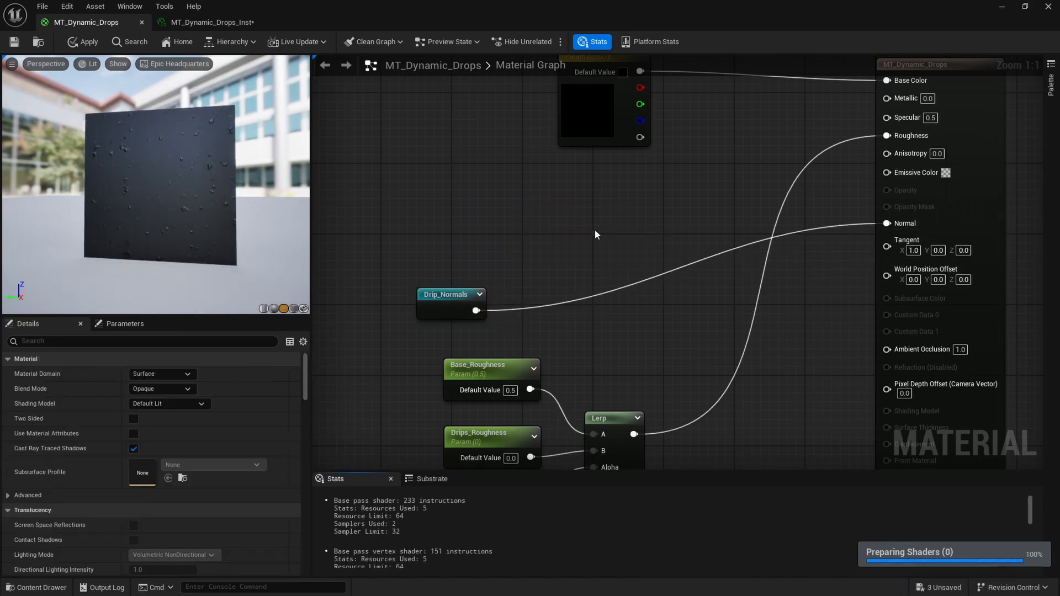
right_click_drag(594, 230, 632, 174)
left_click_drag(500, 244, 576, 188)
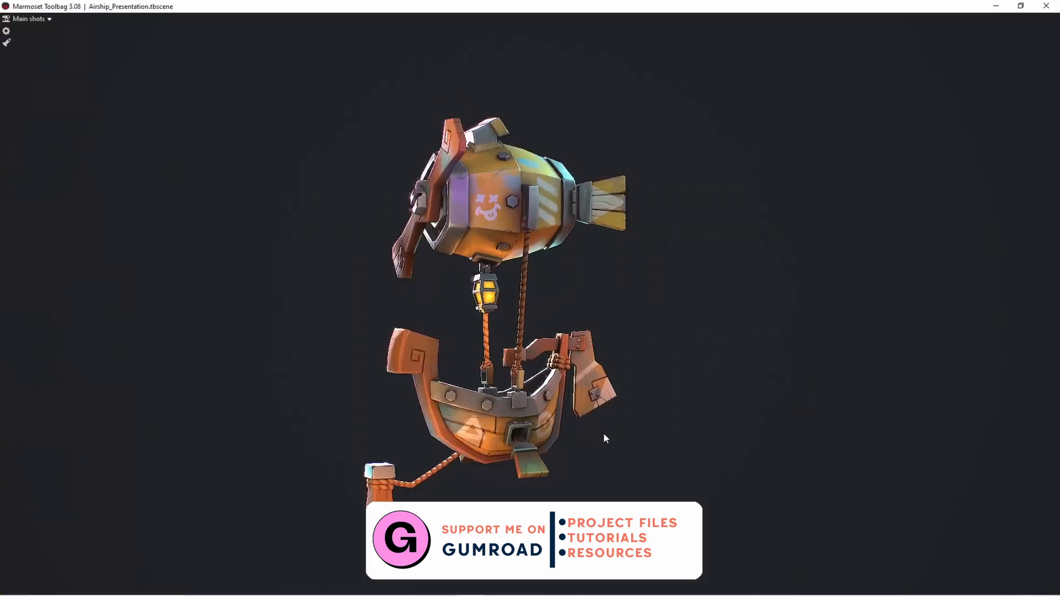
mouse_move(604, 433)
left_mouse_down()
mouse_move(486, 436)
mouse_move(621, 431)
left_mouse_up()
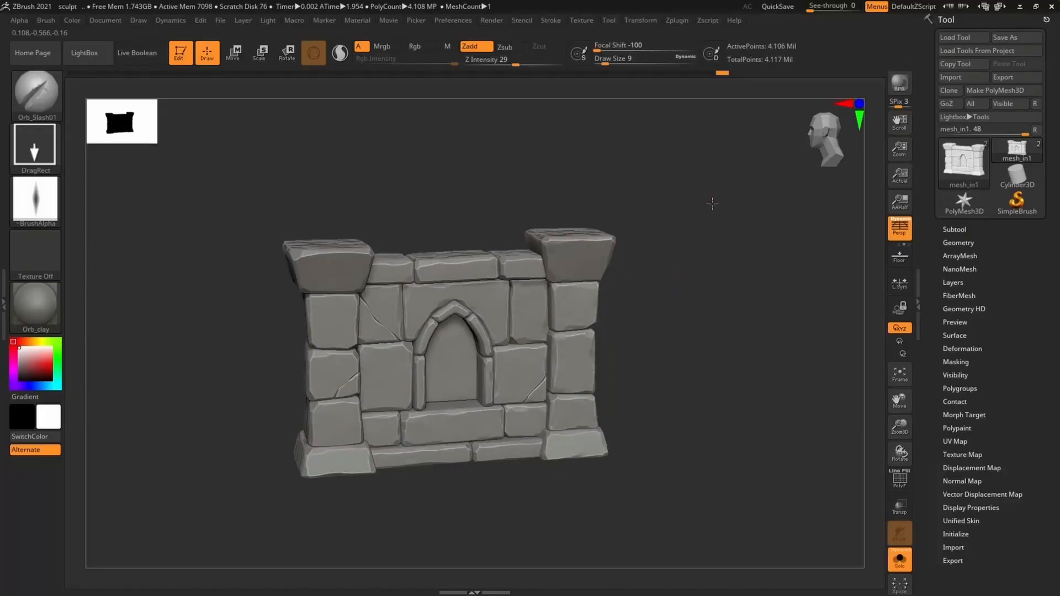
key("b")
left_click(808, 223)
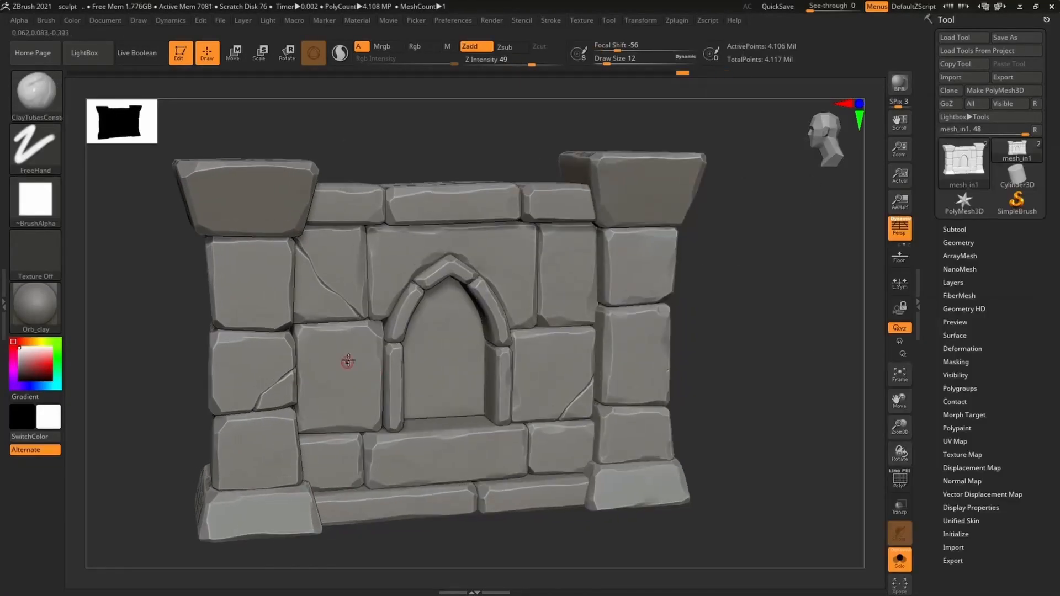